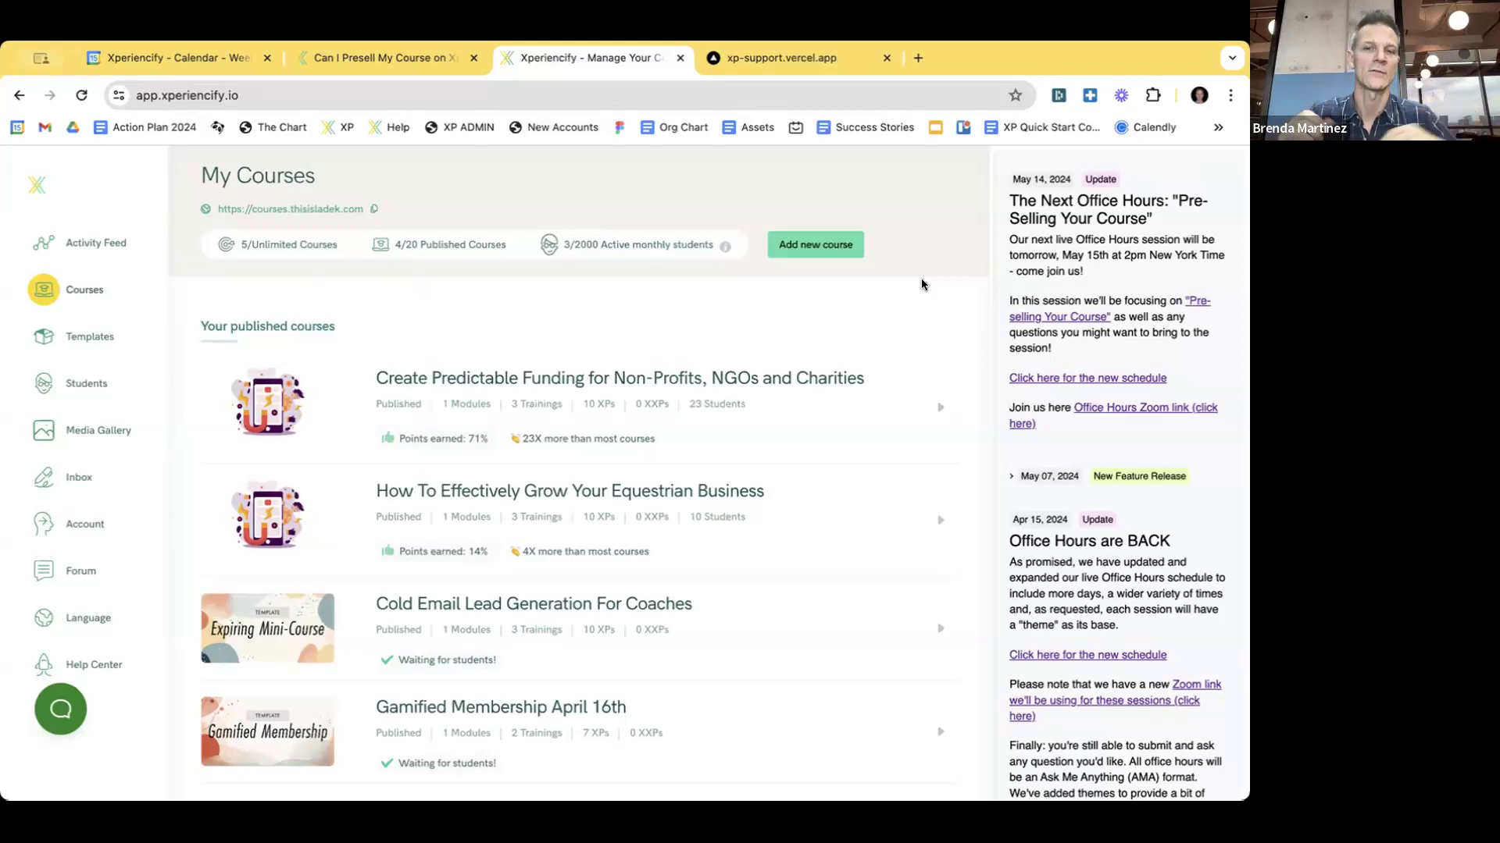
- Review the My Courses list, highlighting the 'Your published courses' heading
{"action": "scroll", "coordinate": [589, 316], "scroll_direction": "down", "scroll_amount": 3}
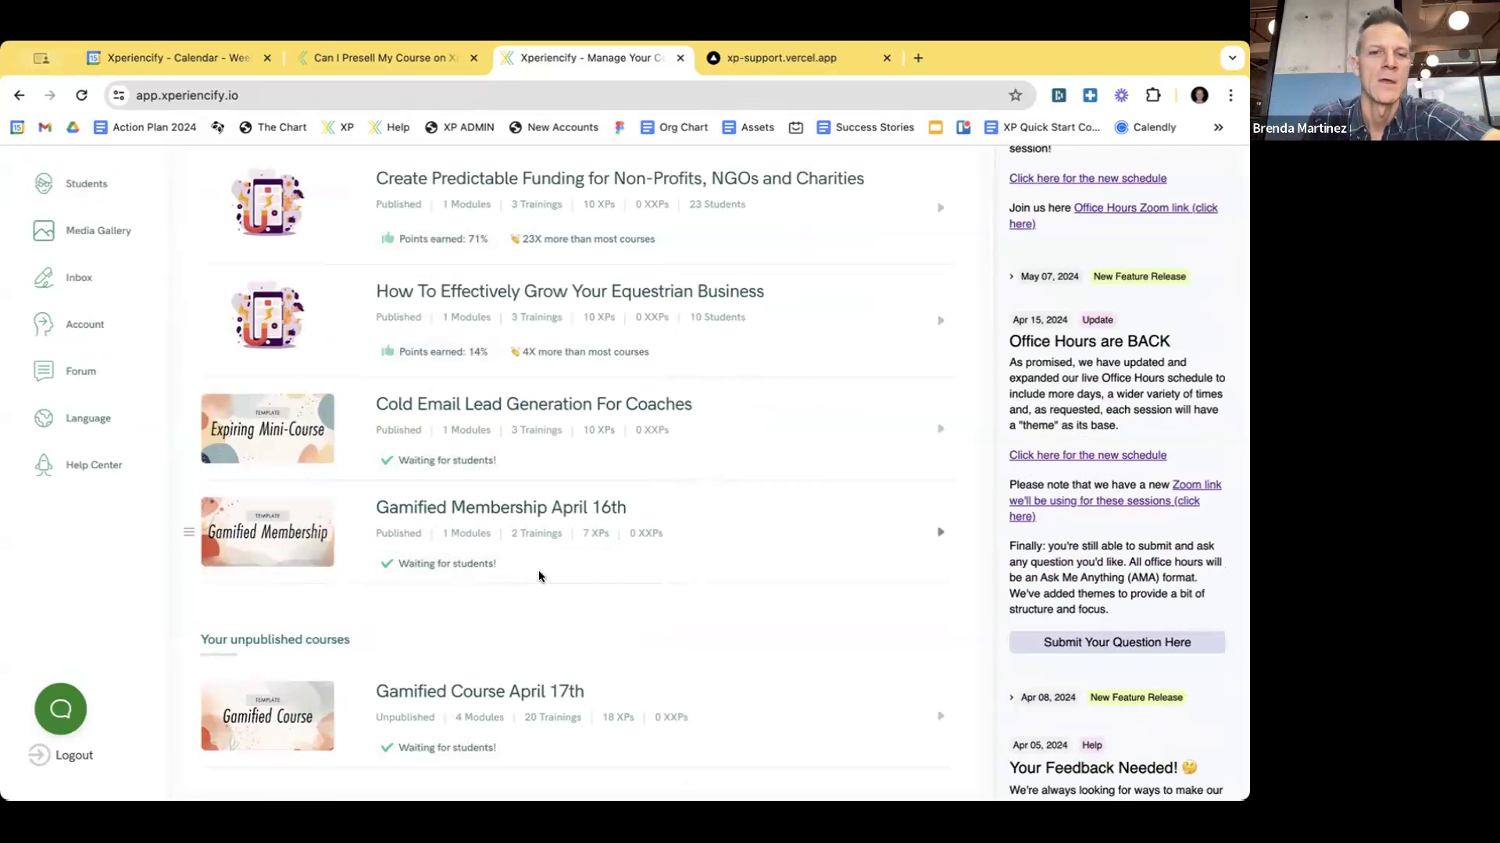
{"action": "scroll", "coordinate": [527, 582], "scroll_direction": "up", "scroll_amount": 2}
{"action": "scroll", "coordinate": [526, 582], "scroll_direction": "down", "scroll_amount": 1}
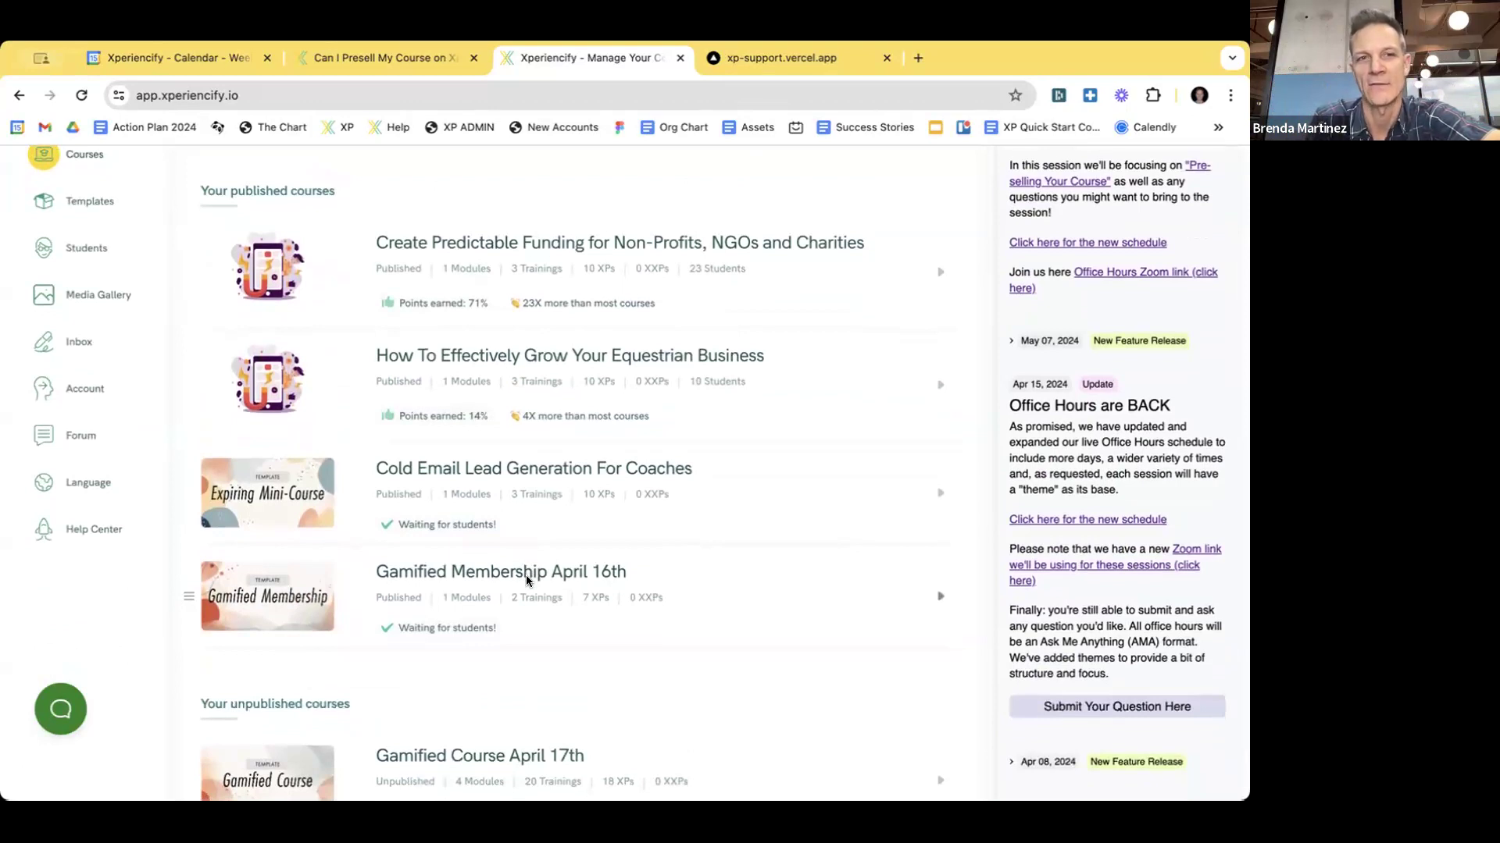
{"action": "scroll", "coordinate": [527, 575], "scroll_direction": "up", "scroll_amount": 1}
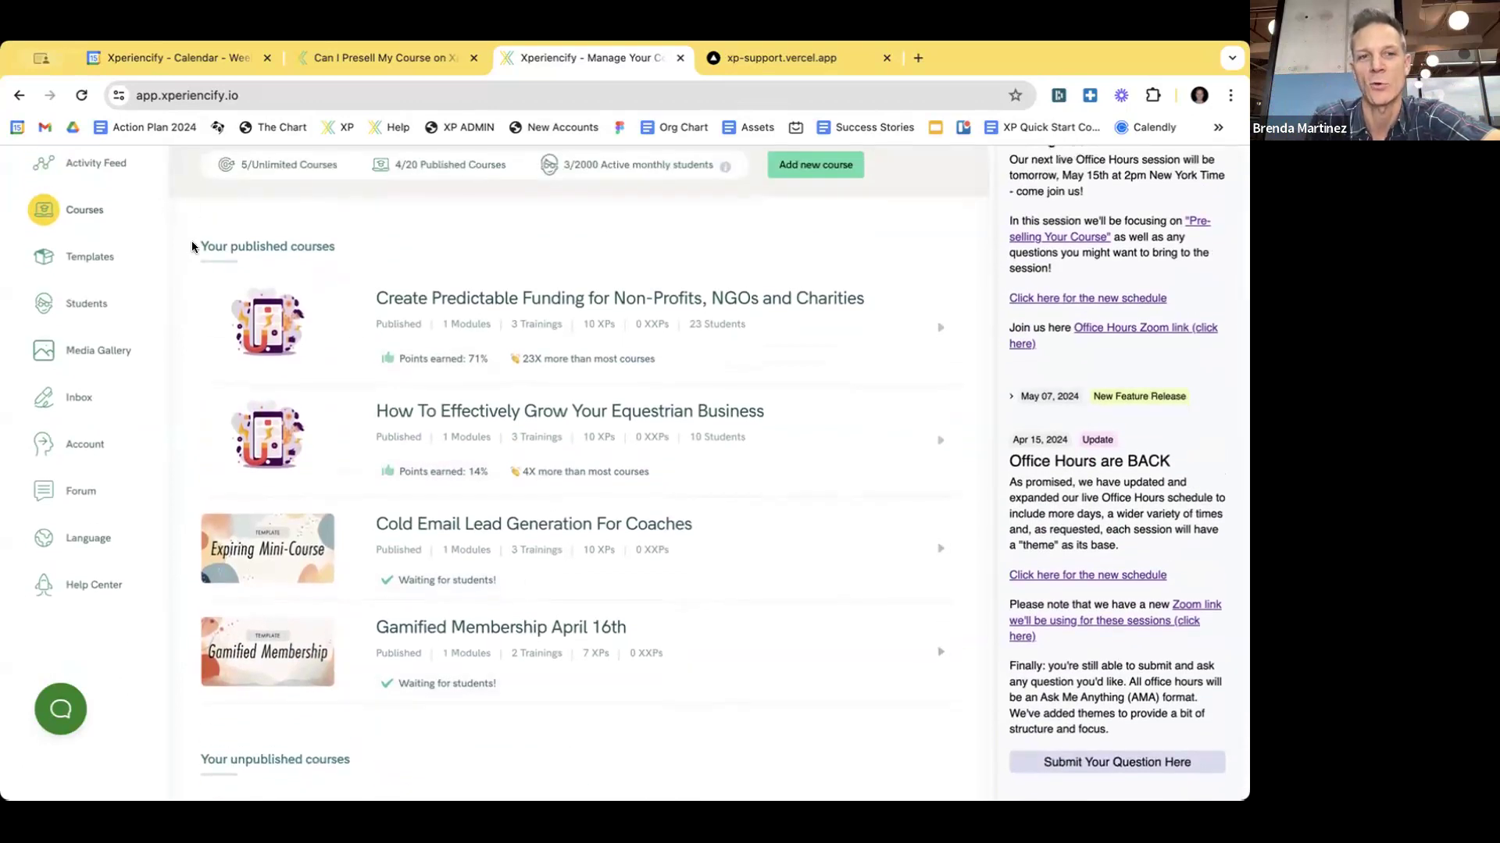
{"action": "left_click_drag", "start_coordinate": [192, 246], "coordinate": [341, 243]}
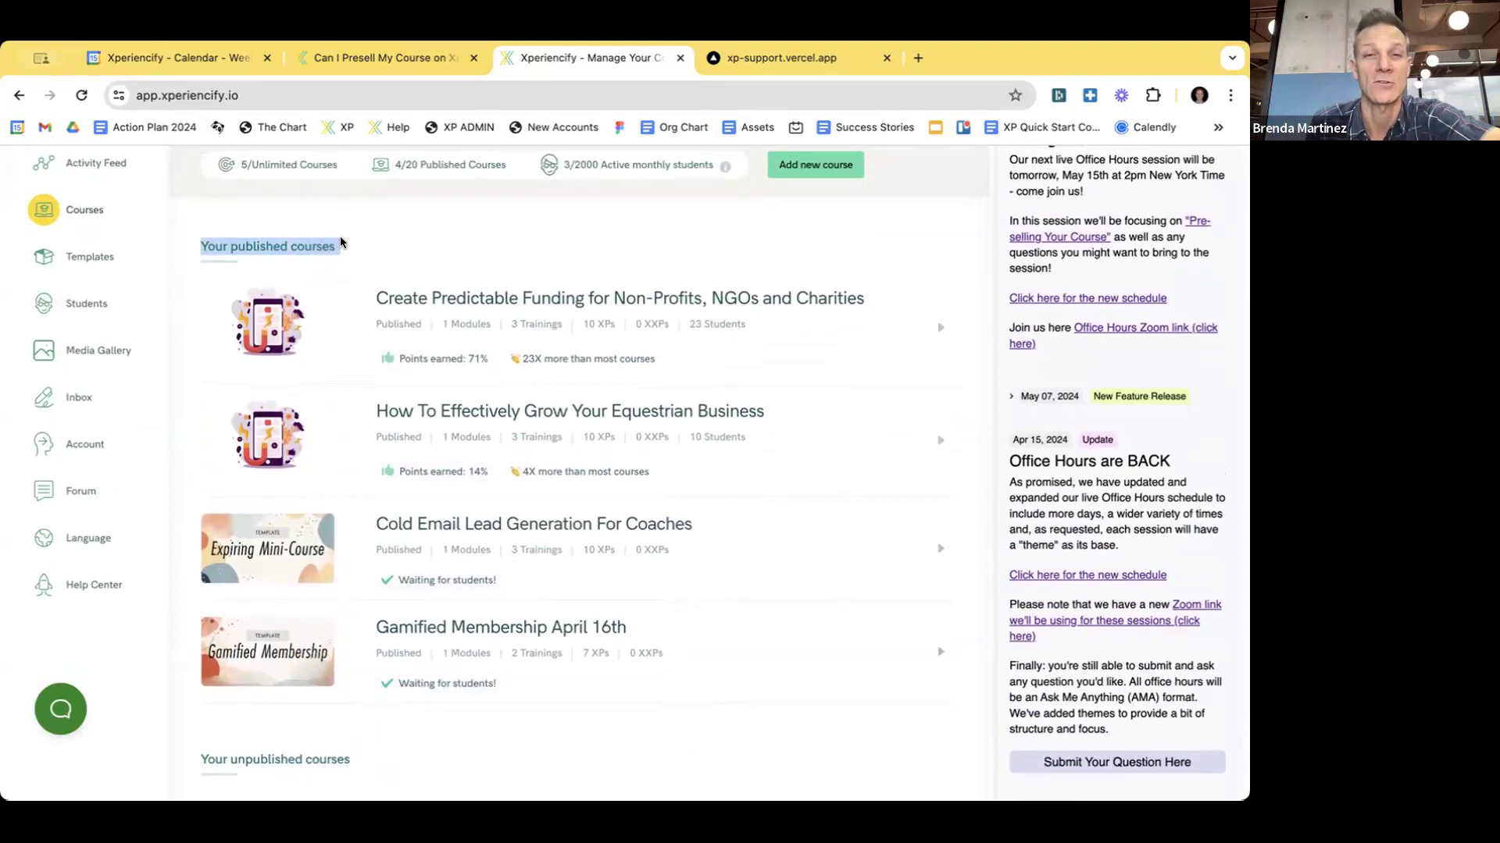
{"action": "scroll", "coordinate": [342, 243], "scroll_direction": "up", "scroll_amount": 5}
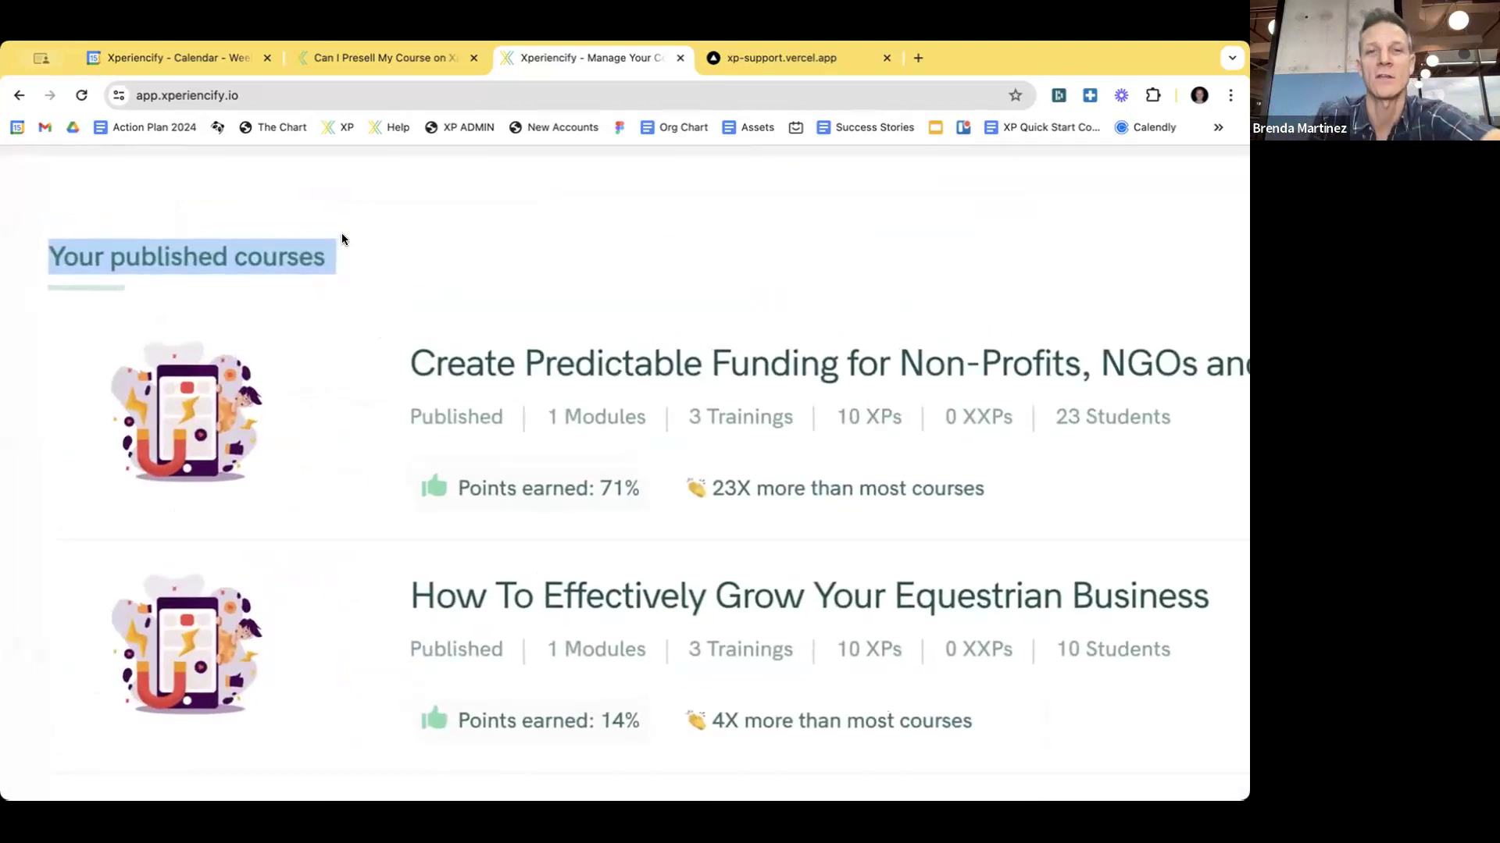
{"action": "scroll", "coordinate": [523, 237], "scroll_direction": "down", "scroll_amount": 5}
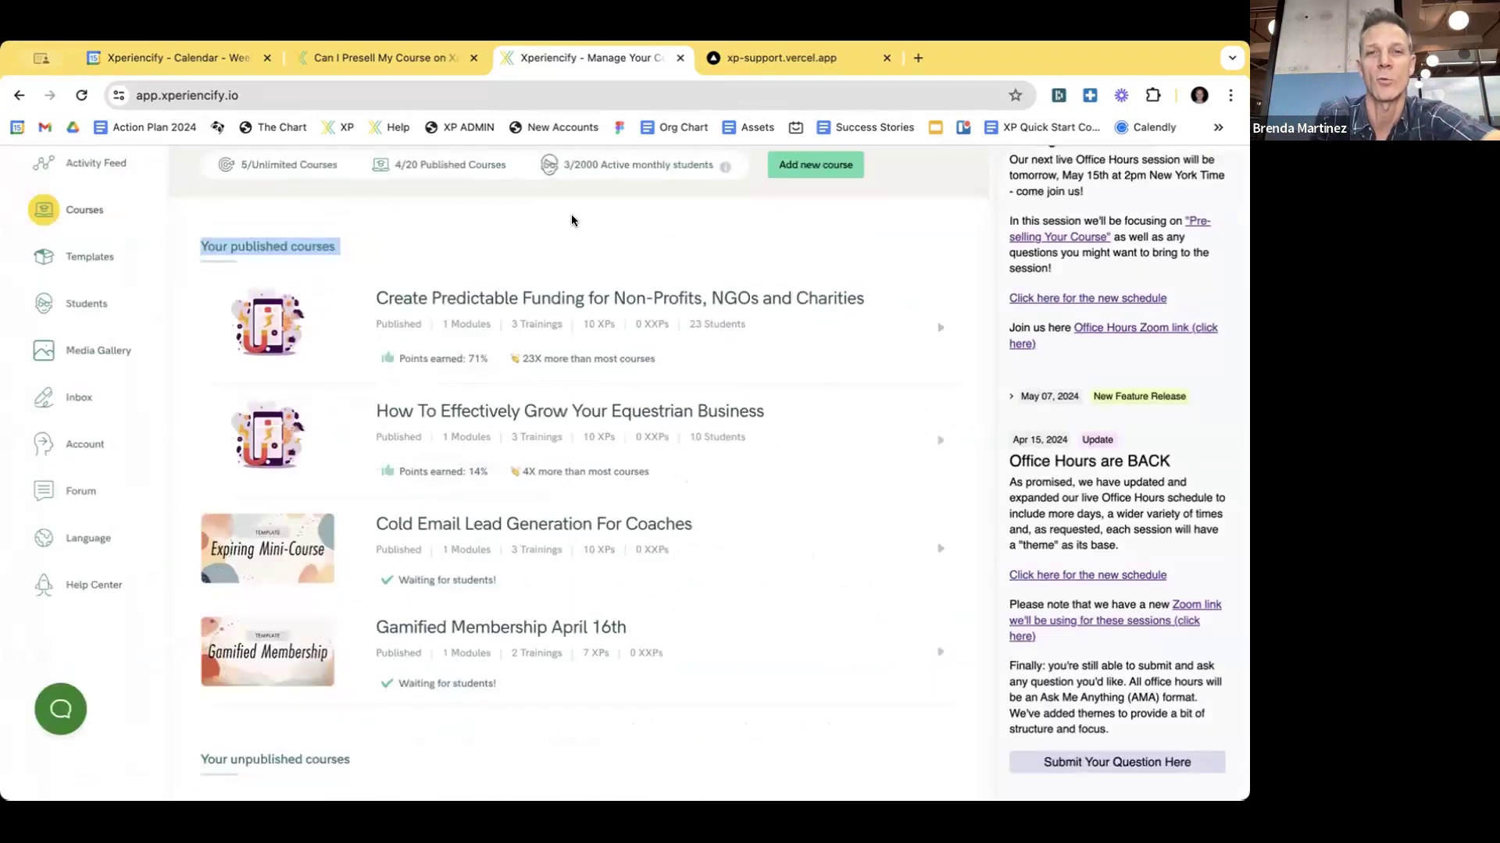
{"action": "left_click", "coordinate": [470, 248]}
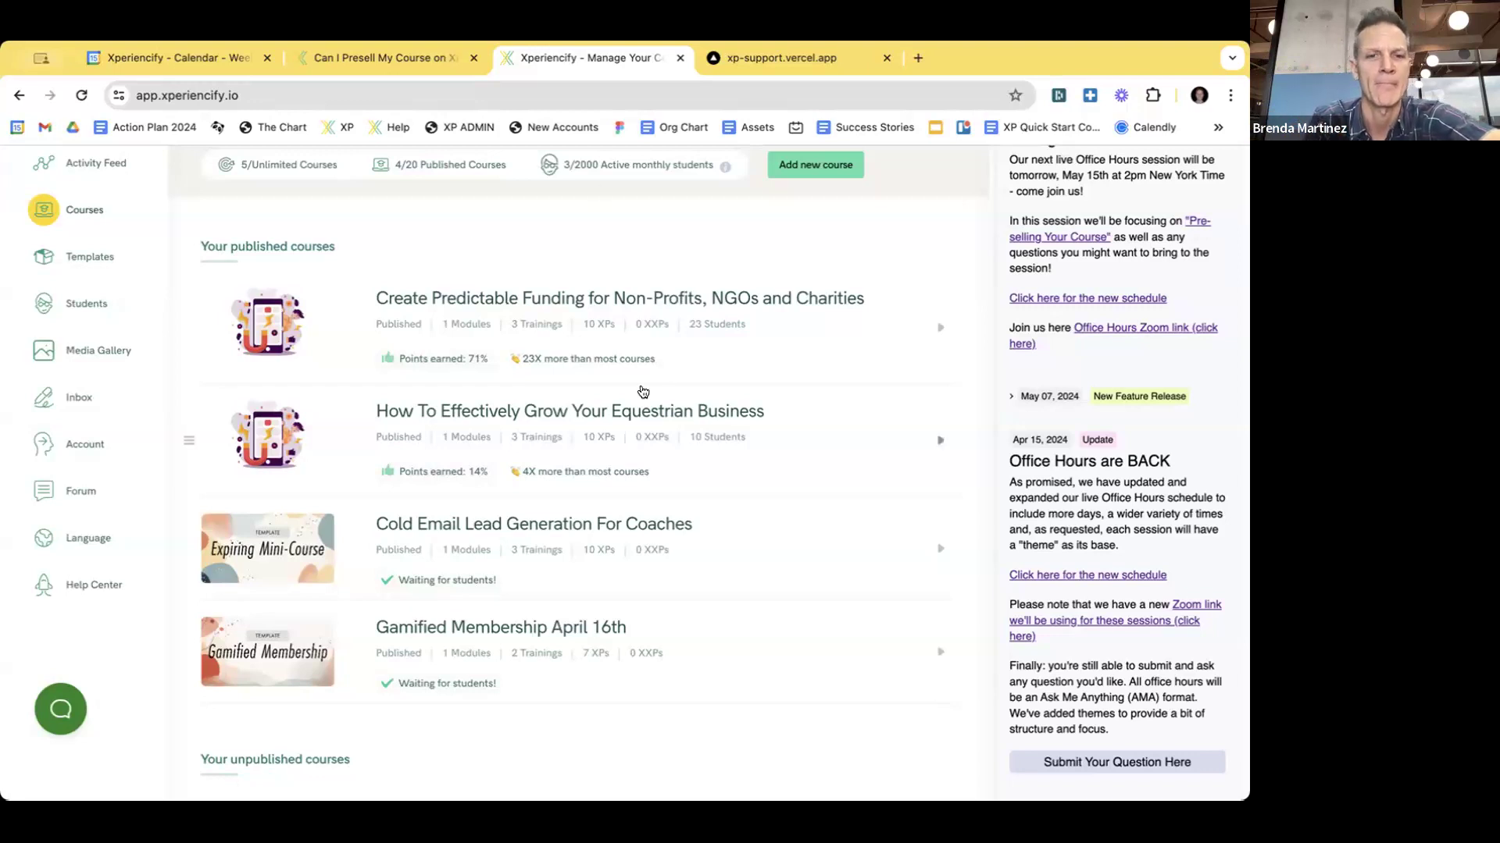
- Open the Gamified Membership April 16th course for editing
{"action": "scroll", "coordinate": [640, 392], "scroll_direction": "down", "scroll_amount": 3}
{"action": "scroll", "coordinate": [582, 561], "scroll_direction": "up", "scroll_amount": 1}
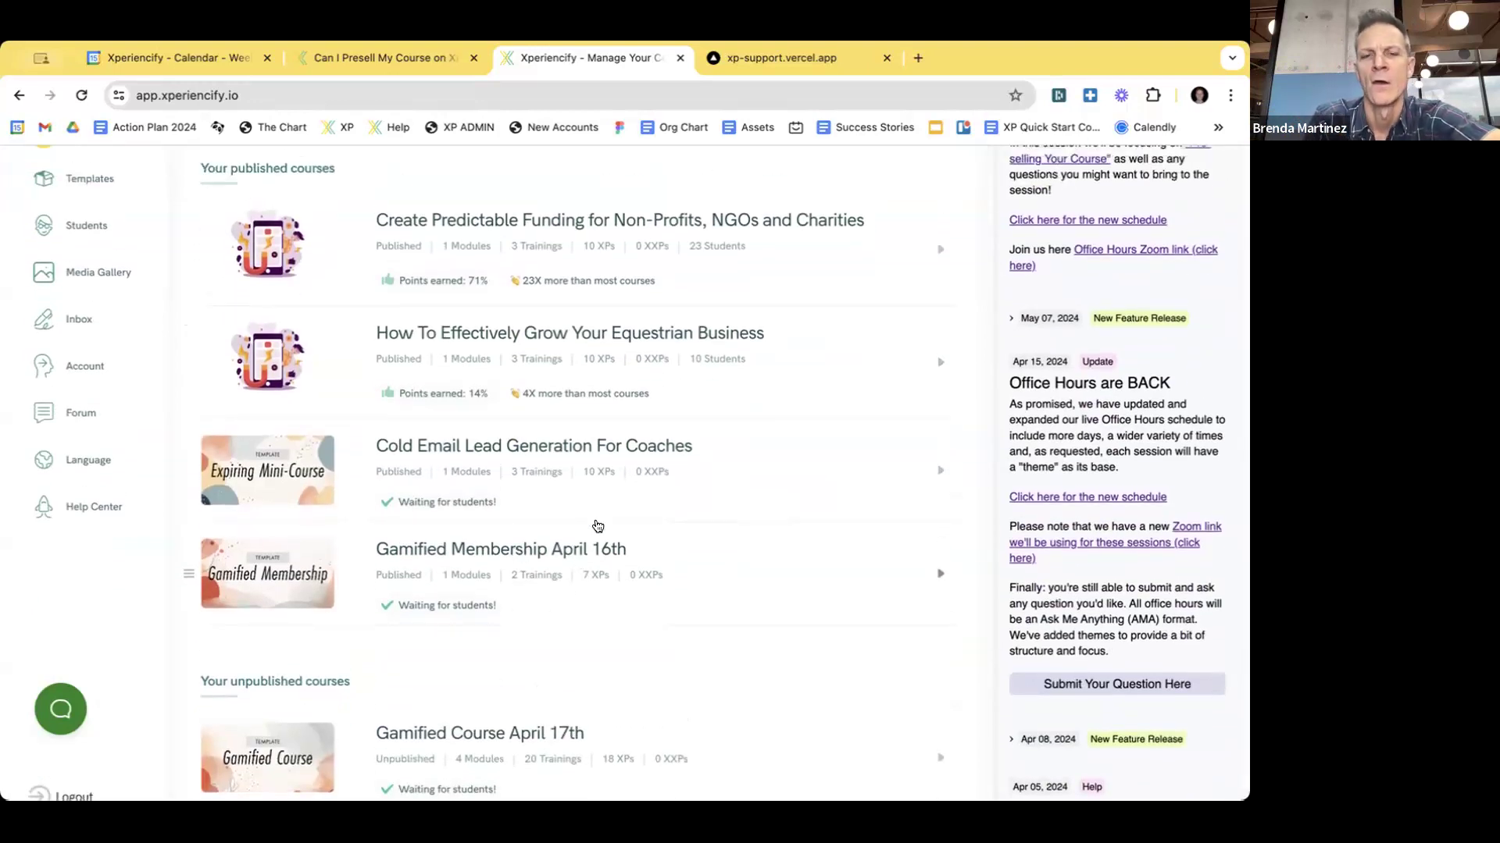
{"action": "scroll", "coordinate": [598, 525], "scroll_direction": "up", "scroll_amount": 4}
{"action": "scroll", "coordinate": [597, 526], "scroll_direction": "down", "scroll_amount": 4}
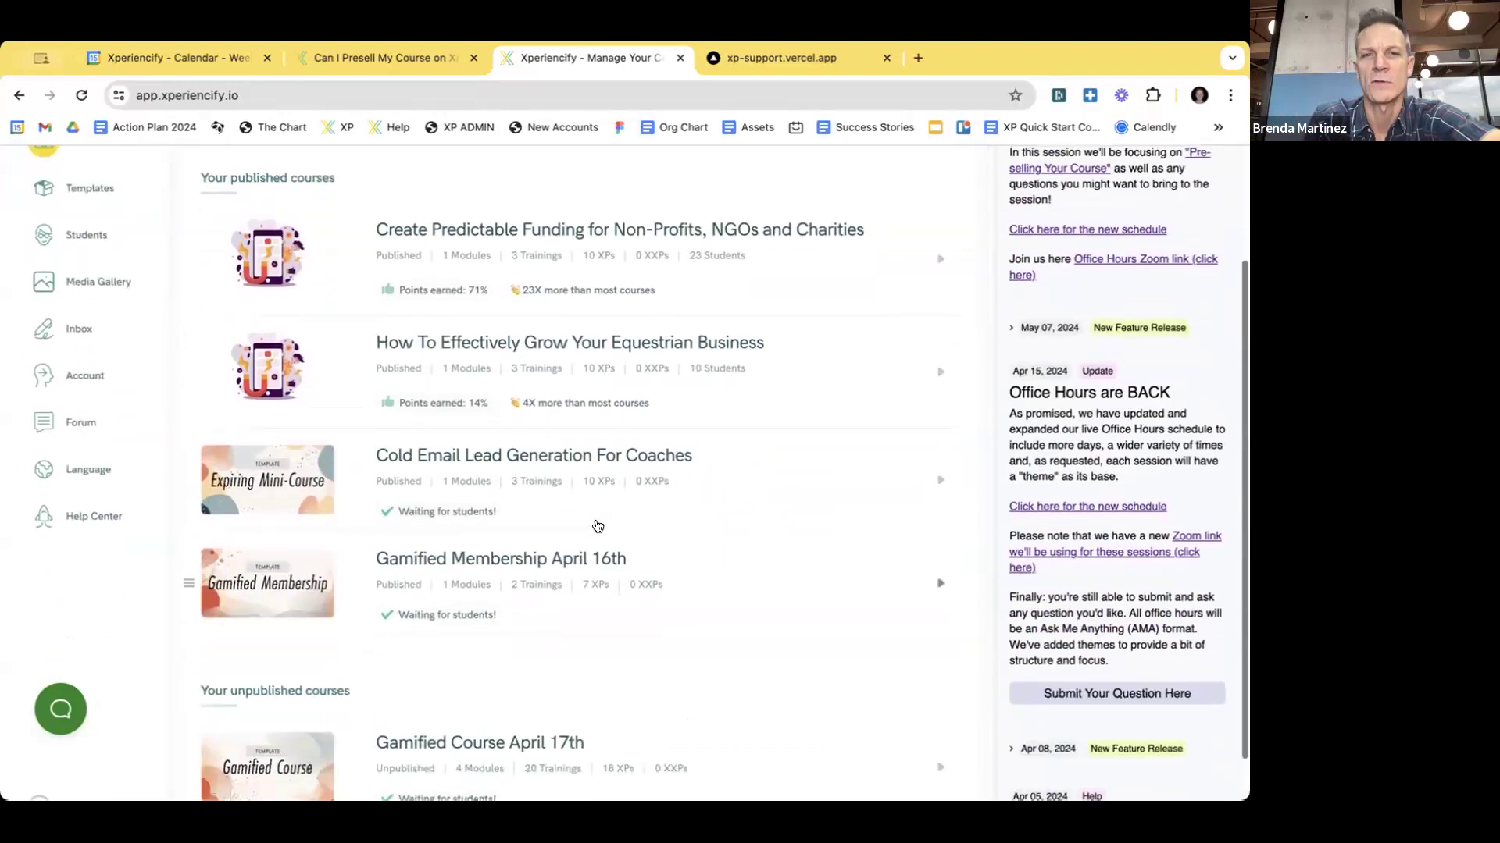
{"action": "left_click", "coordinate": [487, 559]}
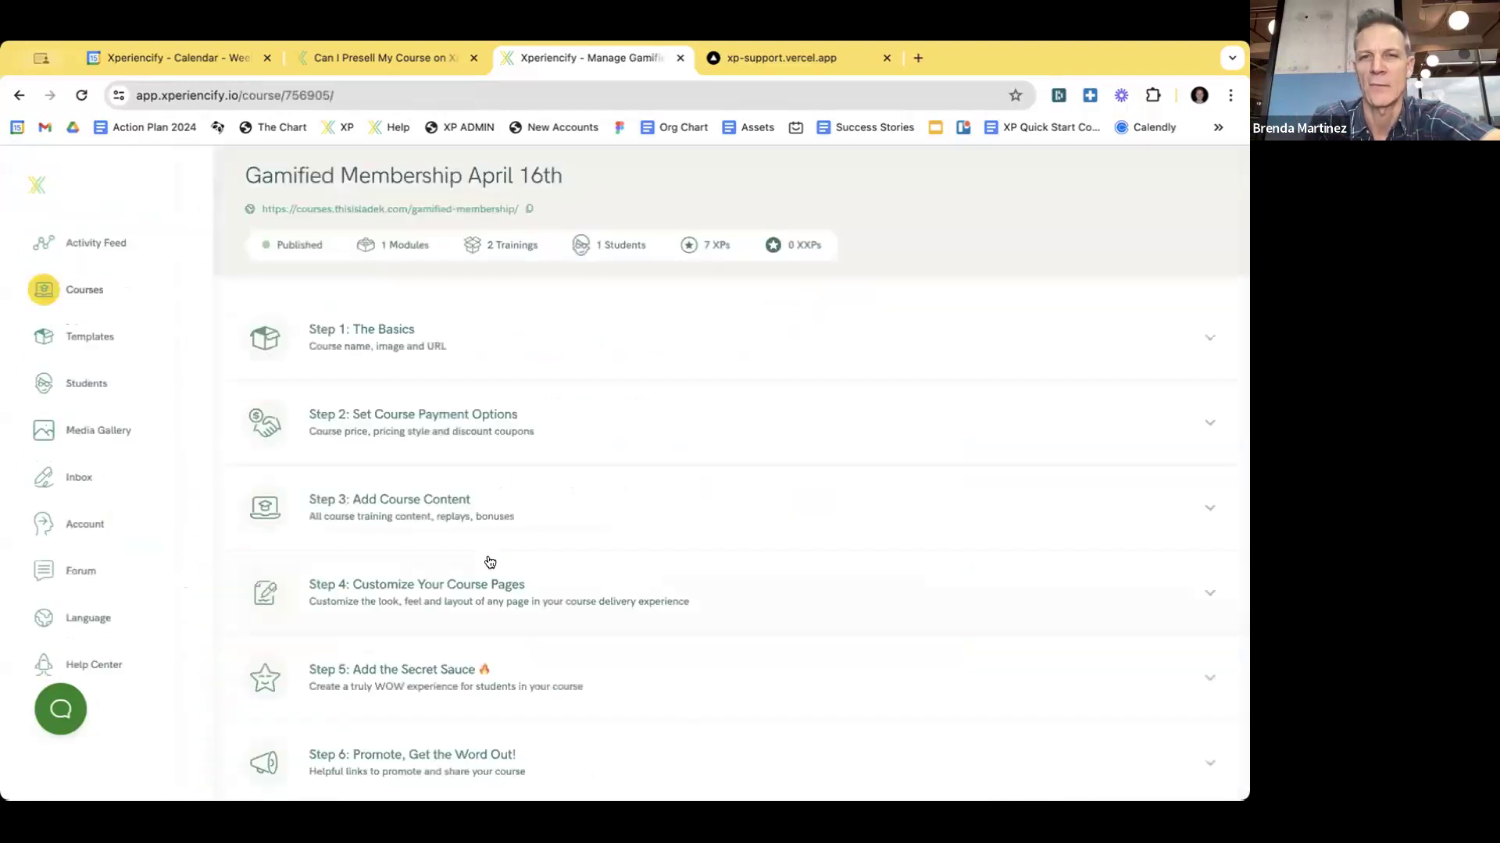
- Expand Step 3: Add Course Content to show Module 1 '2024' with January Mission and January Live Call
{"action": "scroll", "coordinate": [763, 380], "scroll_direction": "down", "scroll_amount": 1}
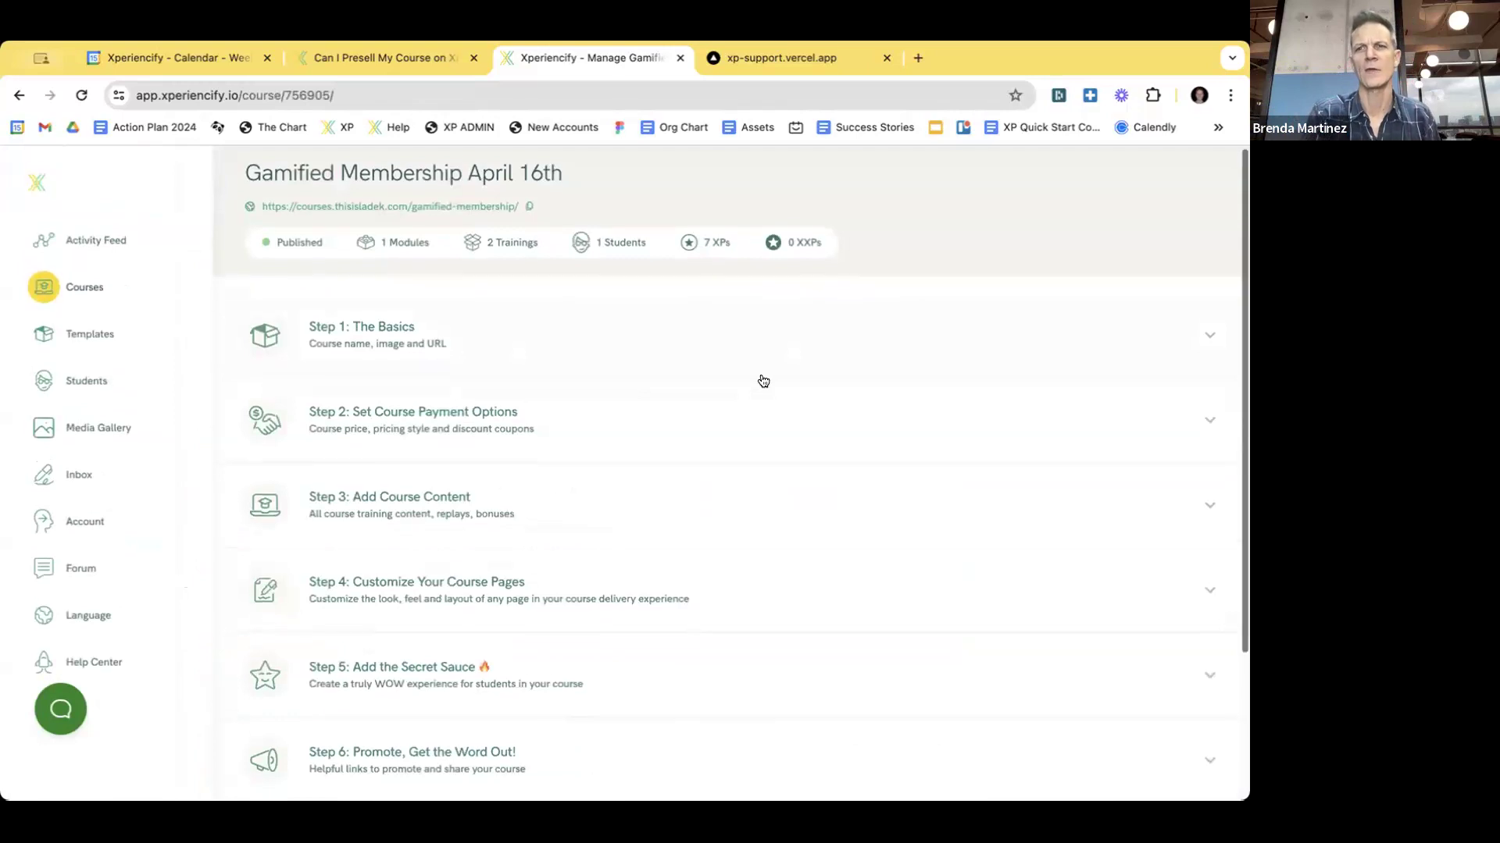
{"action": "scroll", "coordinate": [763, 380], "scroll_direction": "down", "scroll_amount": 2}
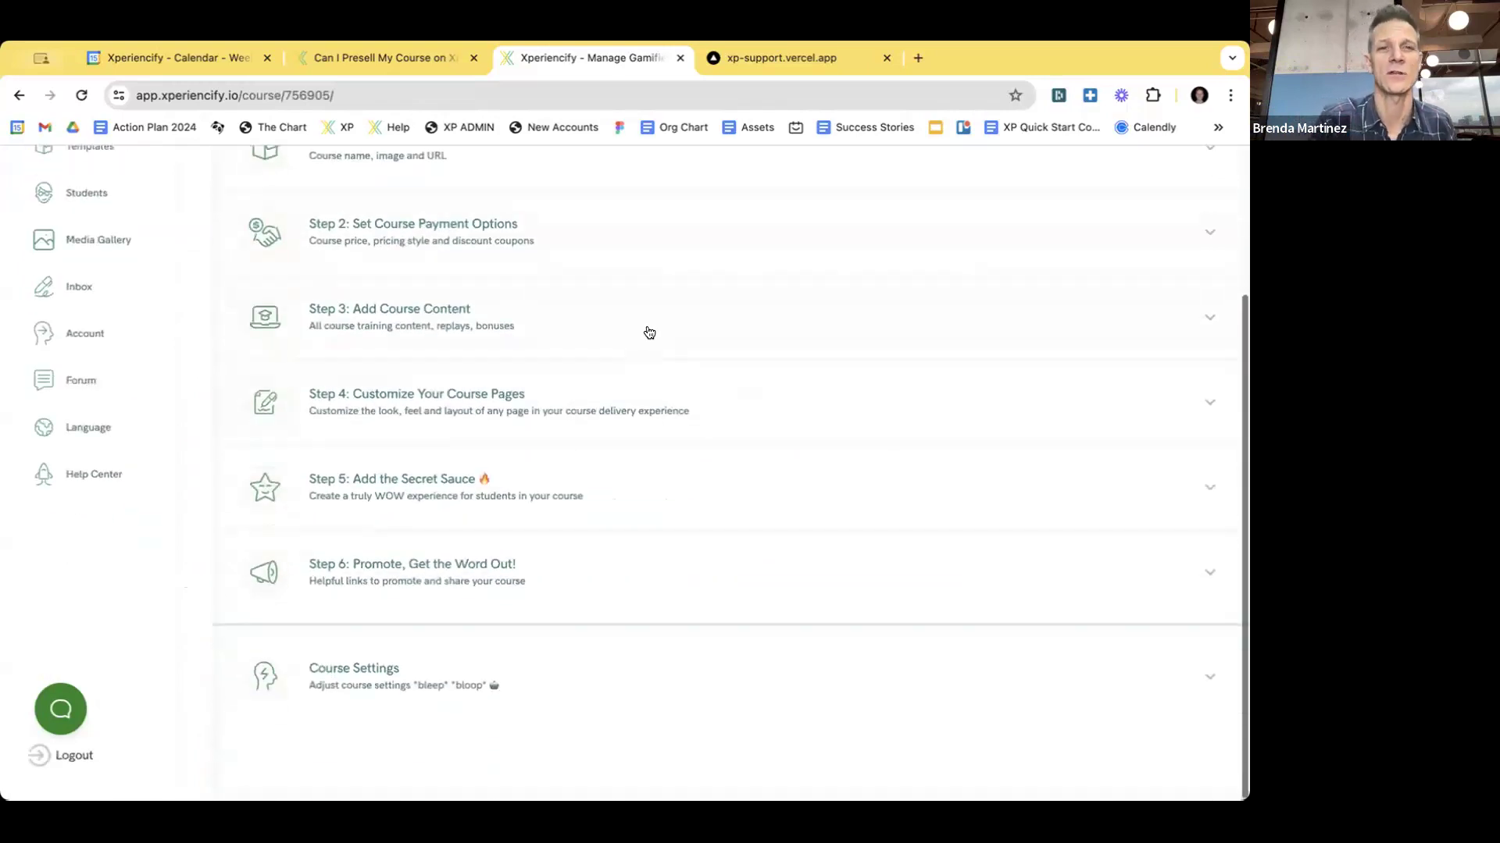
{"action": "left_click", "coordinate": [411, 306]}
{"action": "scroll", "coordinate": [582, 285], "scroll_direction": "down", "scroll_amount": 3}
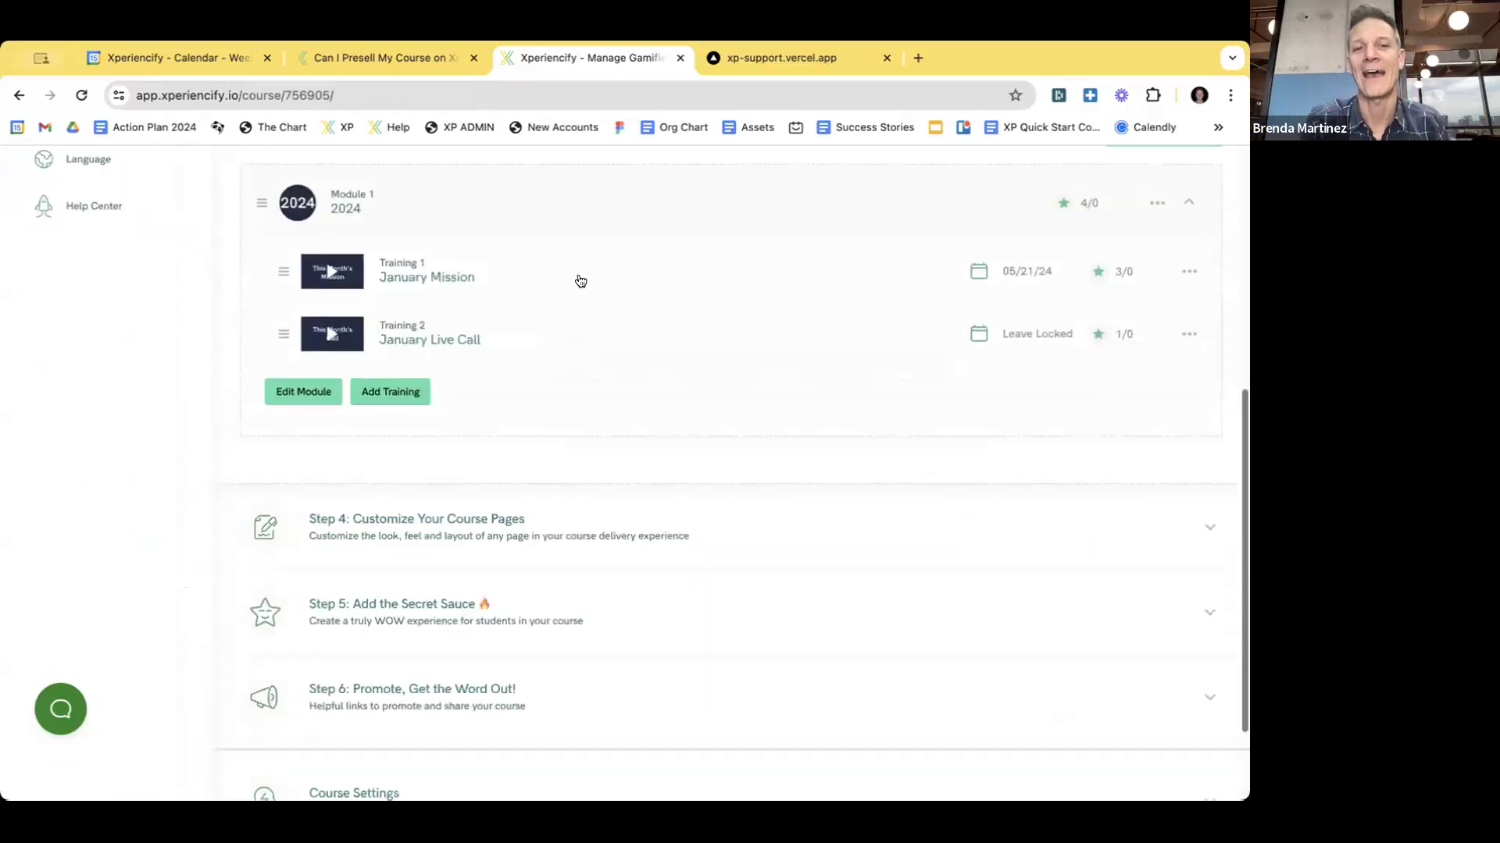
{"action": "scroll", "coordinate": [592, 305], "scroll_direction": "up", "scroll_amount": 1}
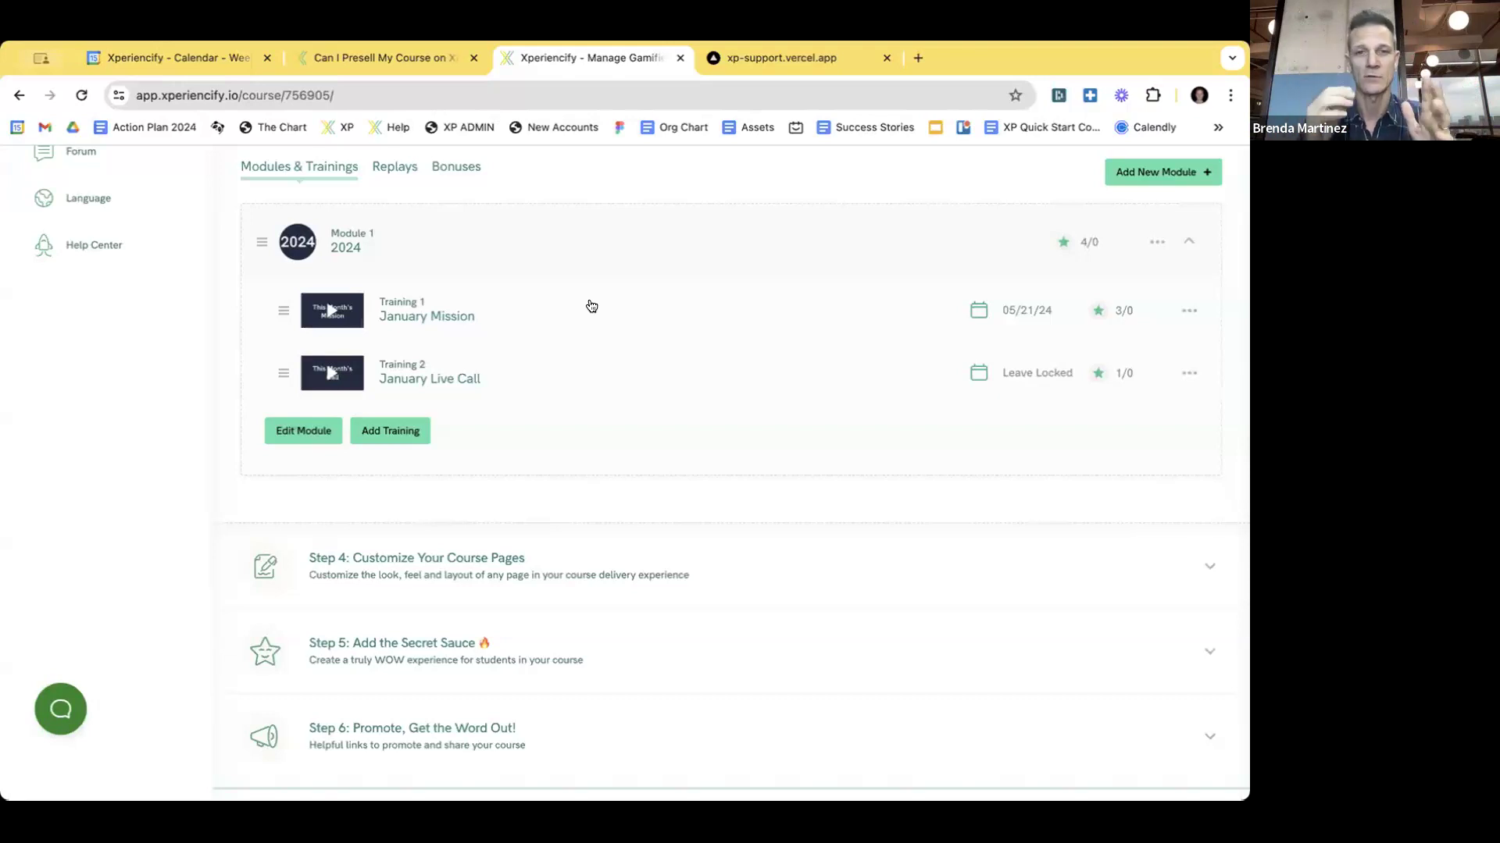
{"action": "scroll", "coordinate": [539, 307], "scroll_direction": "up", "scroll_amount": 1}
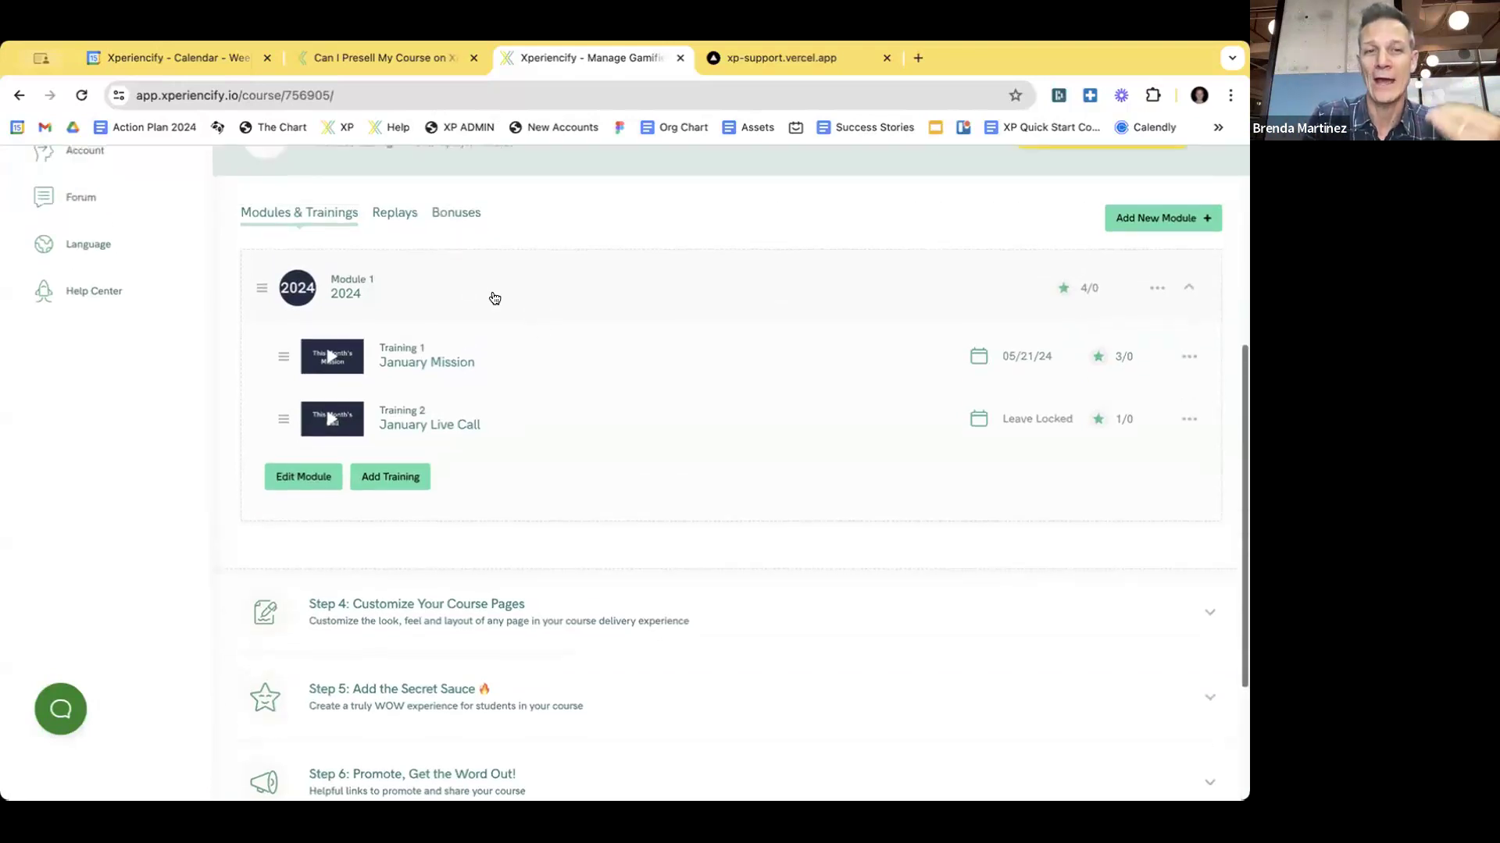
{"action": "scroll", "coordinate": [493, 305], "scroll_direction": "down", "scroll_amount": 1}
{"action": "scroll", "coordinate": [562, 375], "scroll_direction": "down", "scroll_amount": 4}
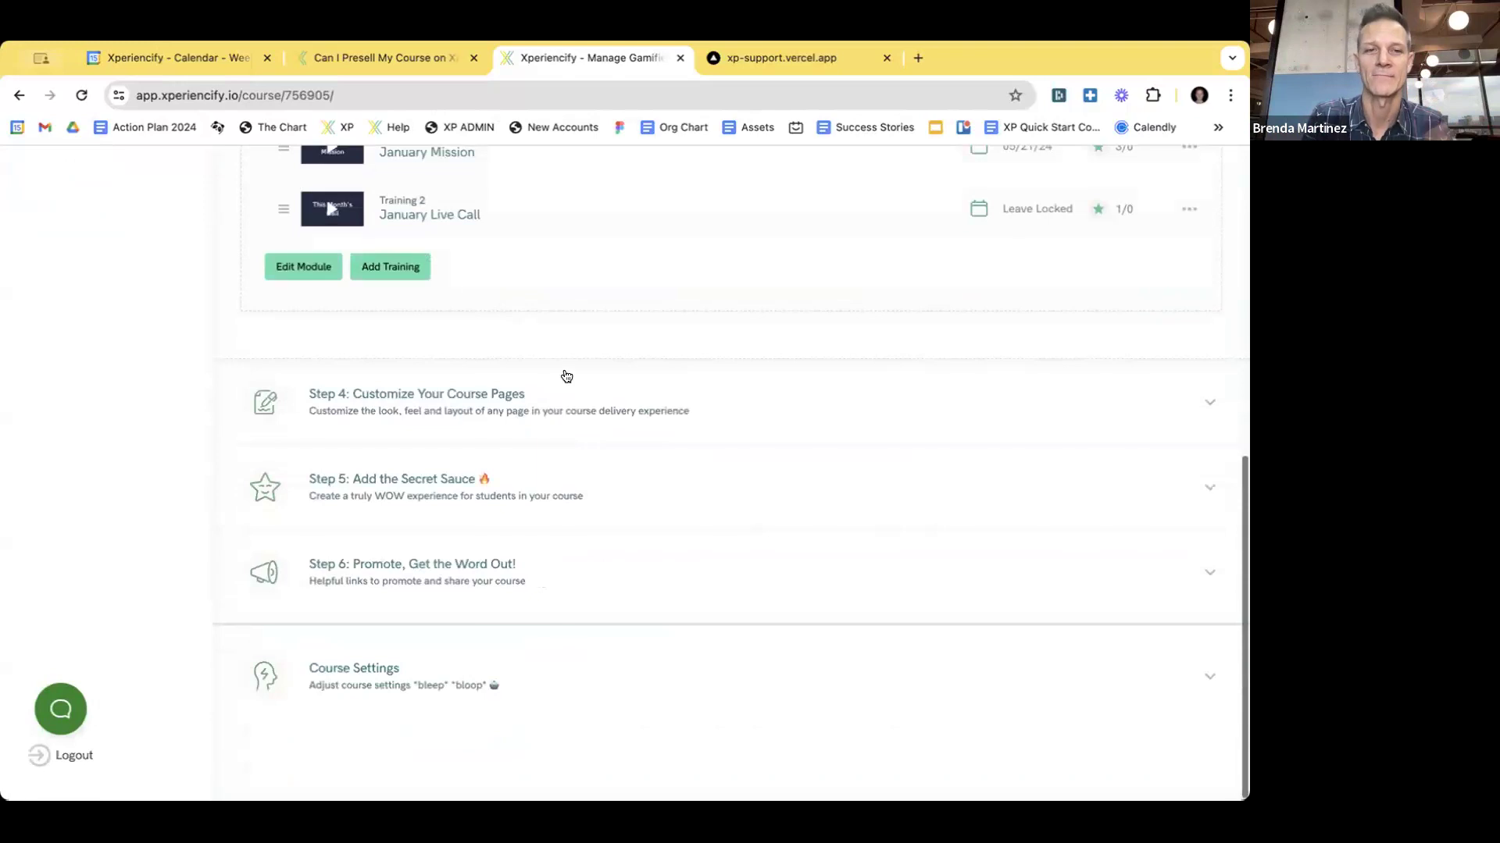
- Expand Step 4: Customize Your Course Pages and browse the page templates
{"action": "left_click", "coordinate": [461, 395]}
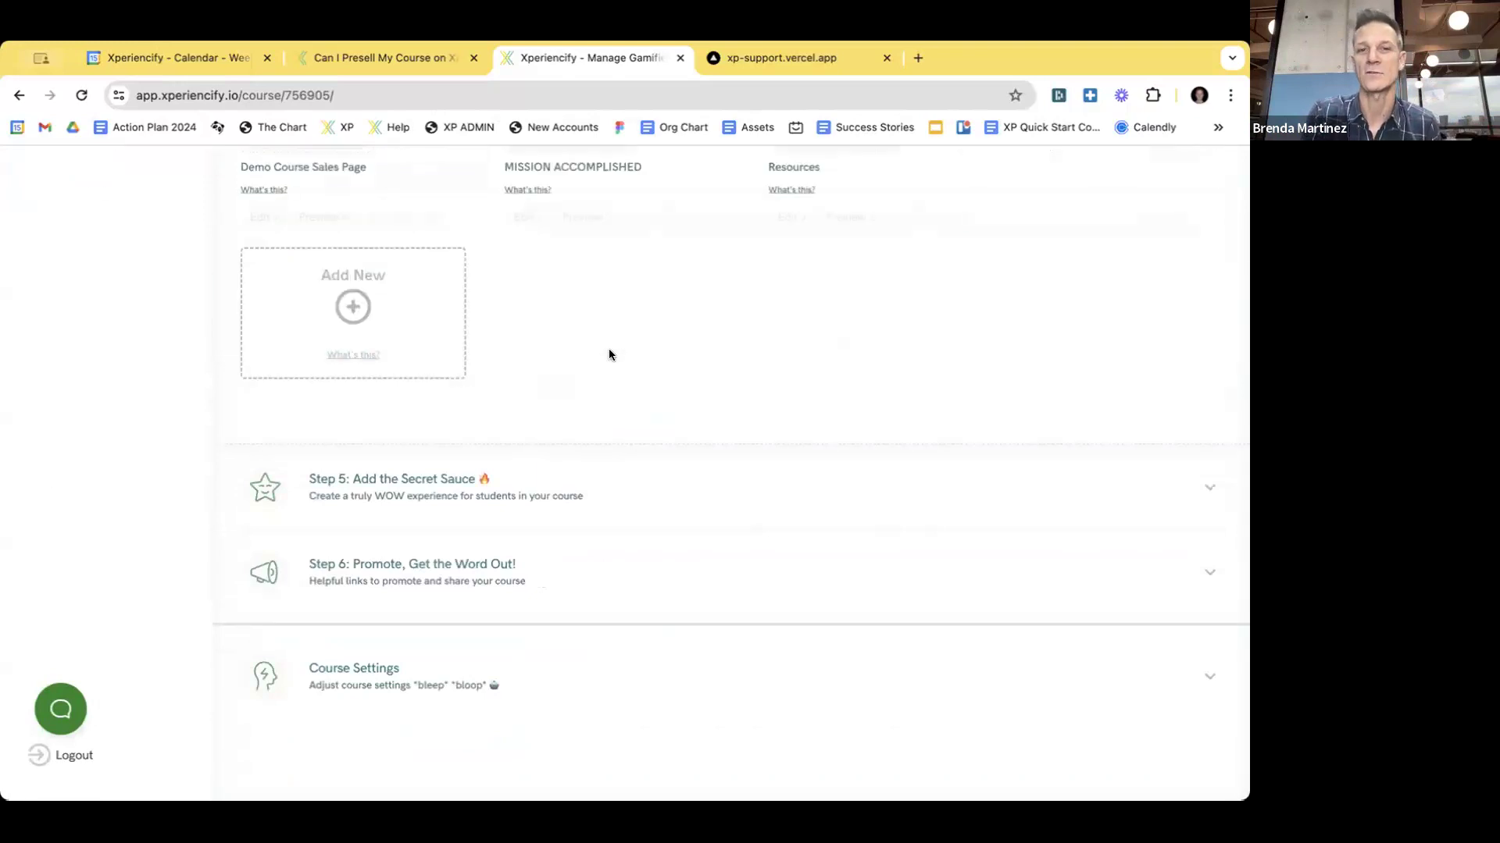
{"action": "scroll", "coordinate": [626, 356], "scroll_direction": "up", "scroll_amount": 8}
{"action": "scroll", "coordinate": [628, 363], "scroll_direction": "up", "scroll_amount": 8}
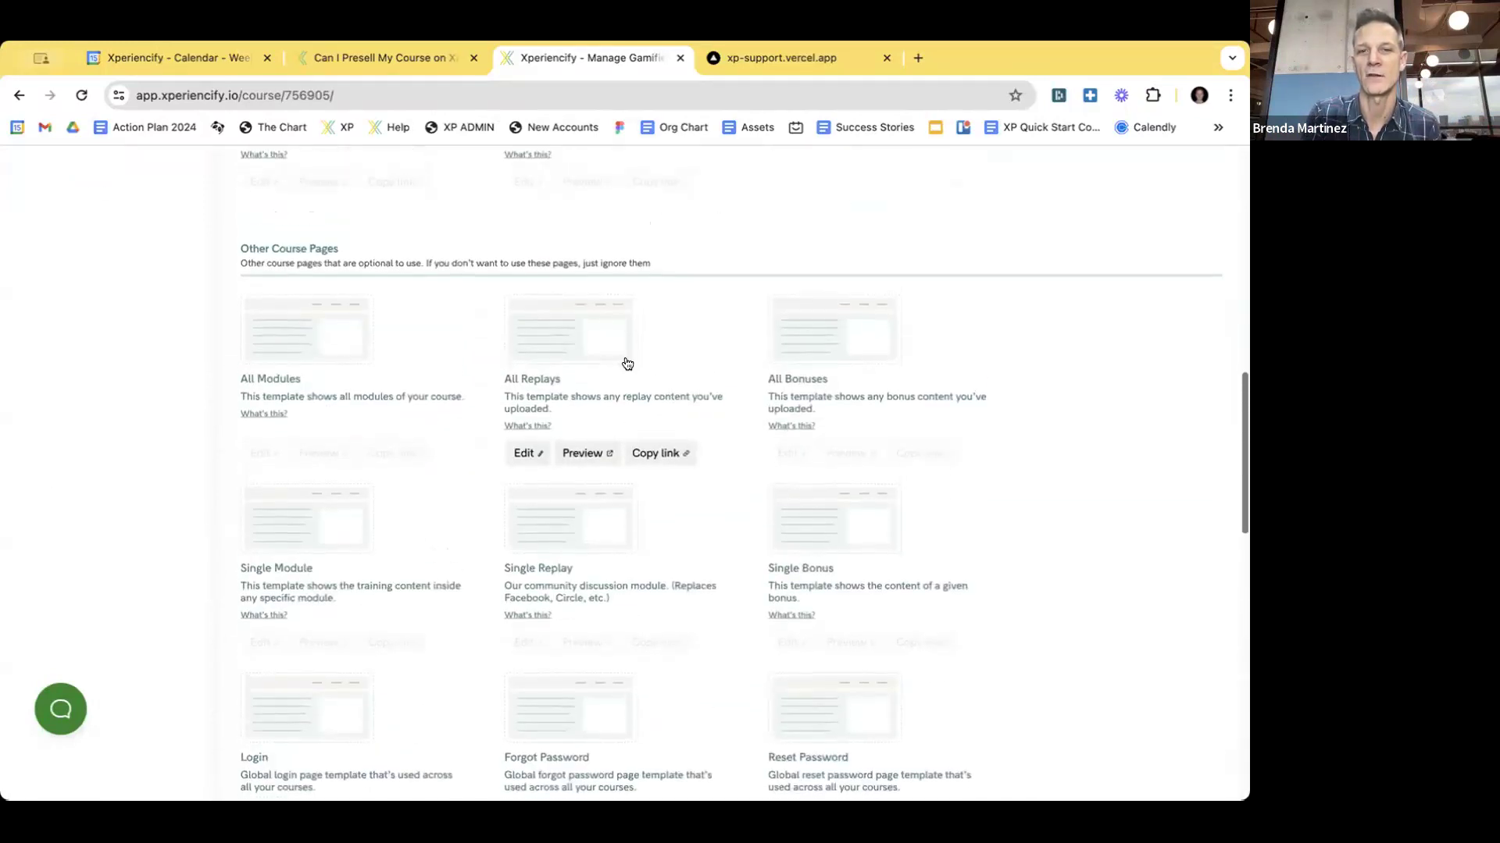
{"action": "scroll", "coordinate": [606, 488], "scroll_direction": "down", "scroll_amount": 2}
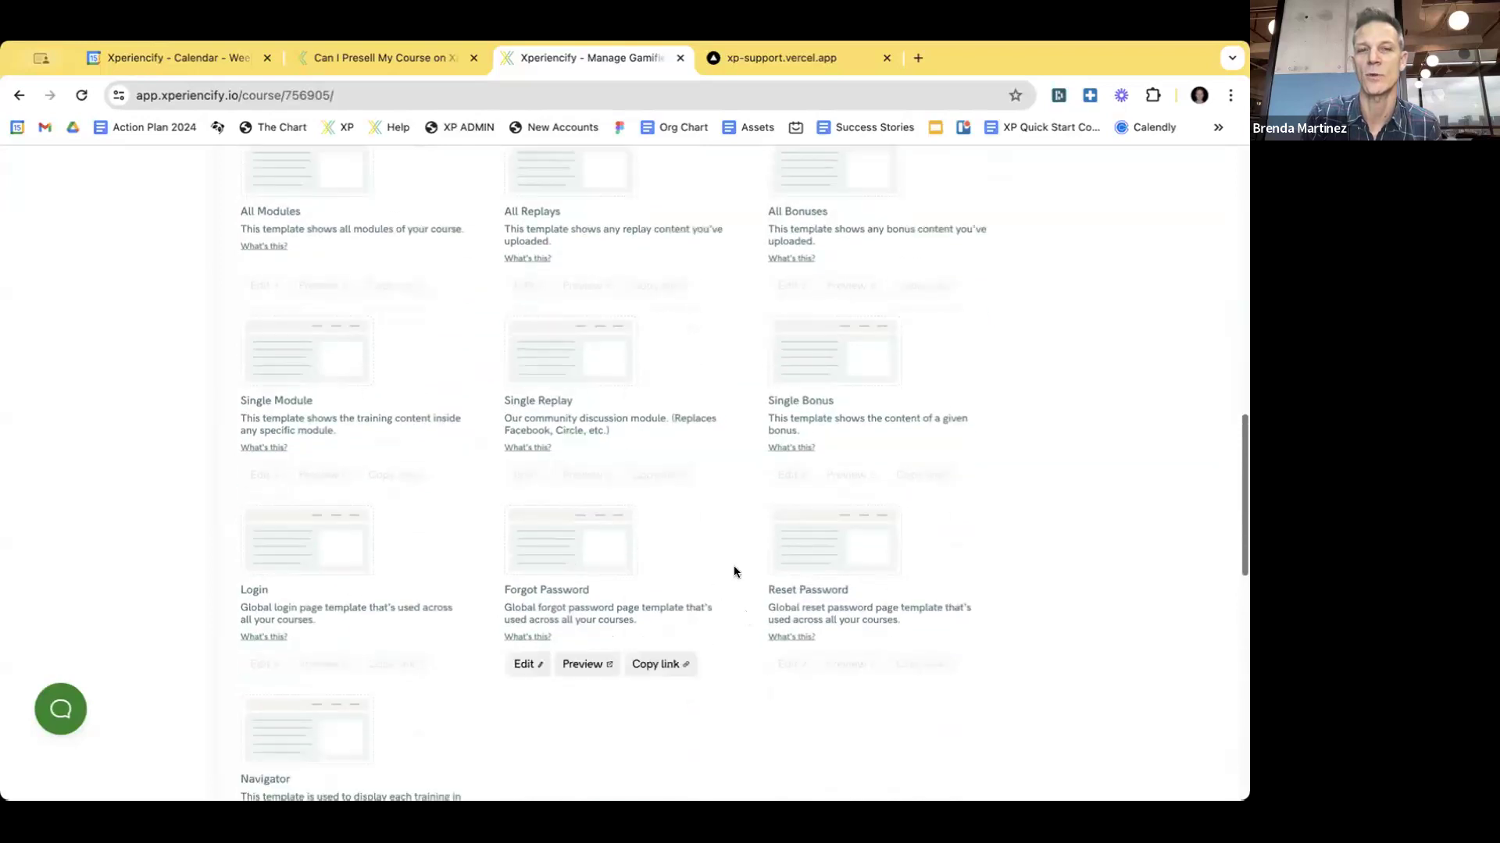
{"action": "scroll", "coordinate": [679, 557], "scroll_direction": "up", "scroll_amount": 1}
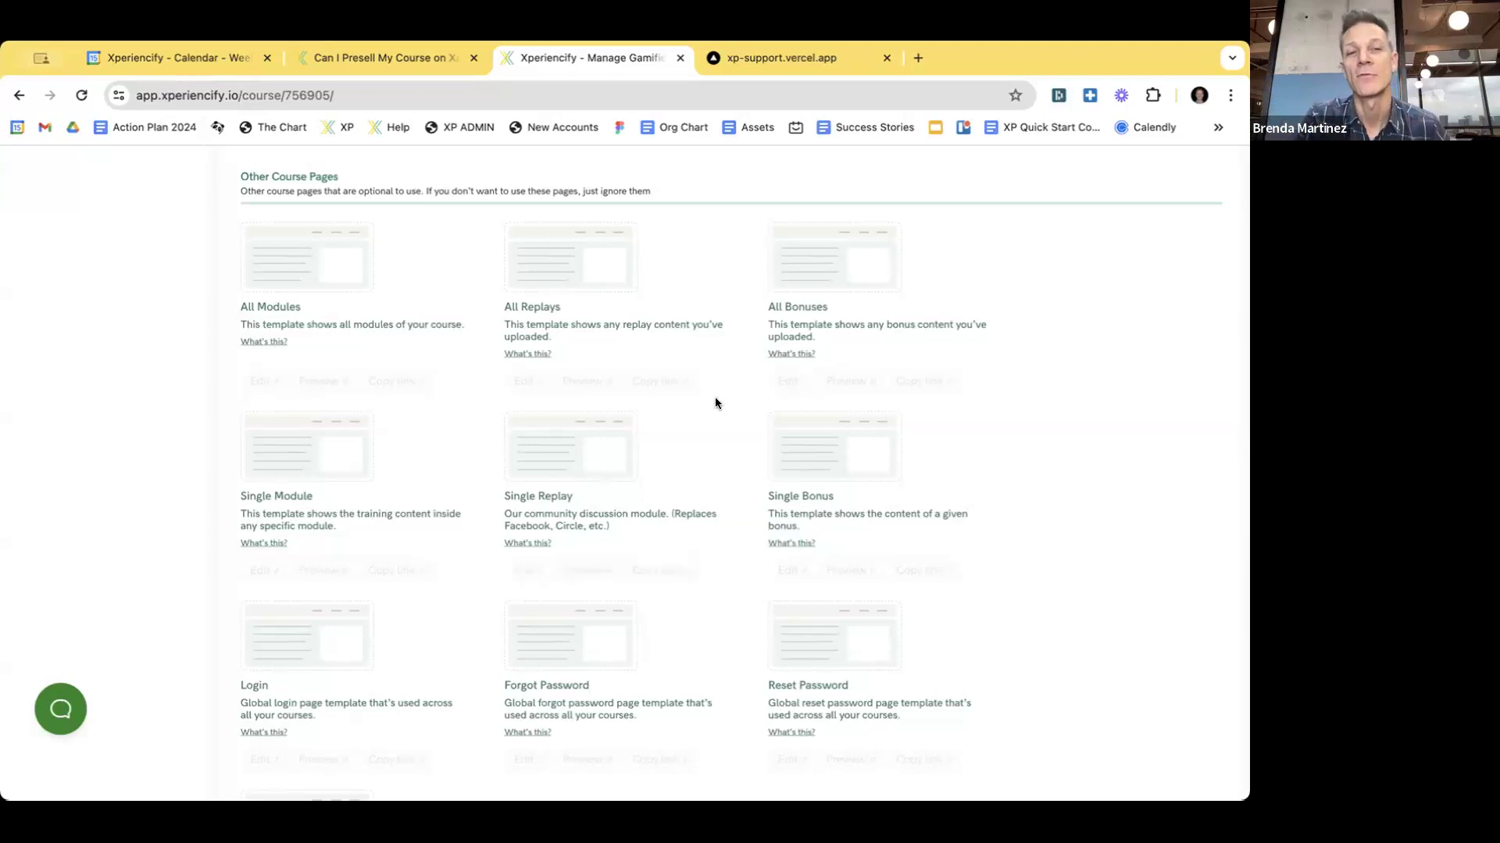
- Switch to the 'Can I Presell My Course' help article
{"action": "scroll", "coordinate": [695, 464], "scroll_direction": "up", "scroll_amount": 2}
{"action": "scroll", "coordinate": [696, 471], "scroll_direction": "up", "scroll_amount": 4}
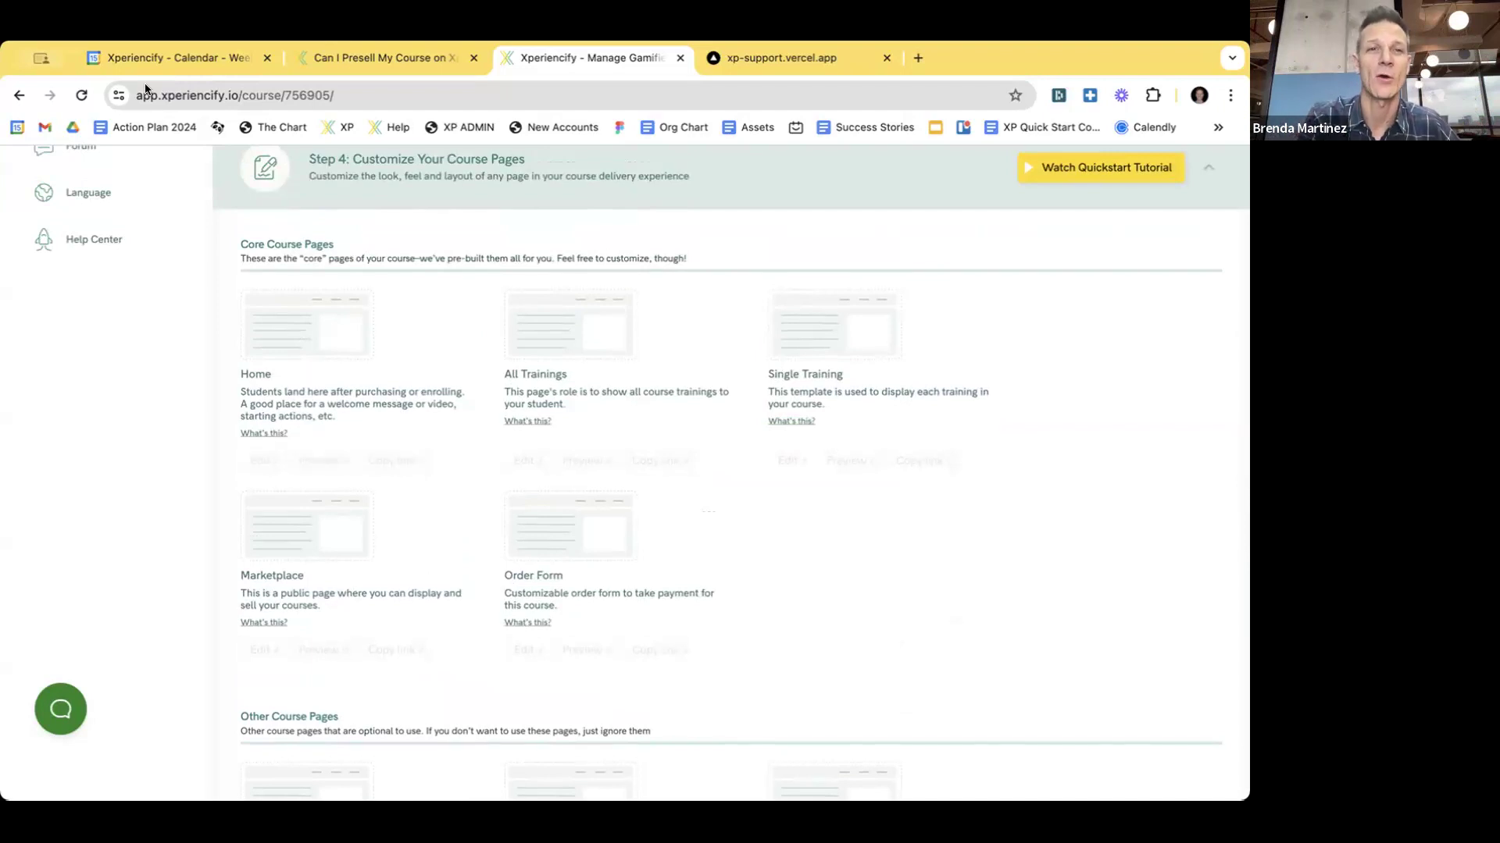
{"action": "left_click", "coordinate": [342, 59]}
- Highlight the 'Can I Presell My Course on Xperiencify?' title, then go back to the course management page
{"action": "scroll", "coordinate": [418, 435], "scroll_direction": "down", "scroll_amount": 2}
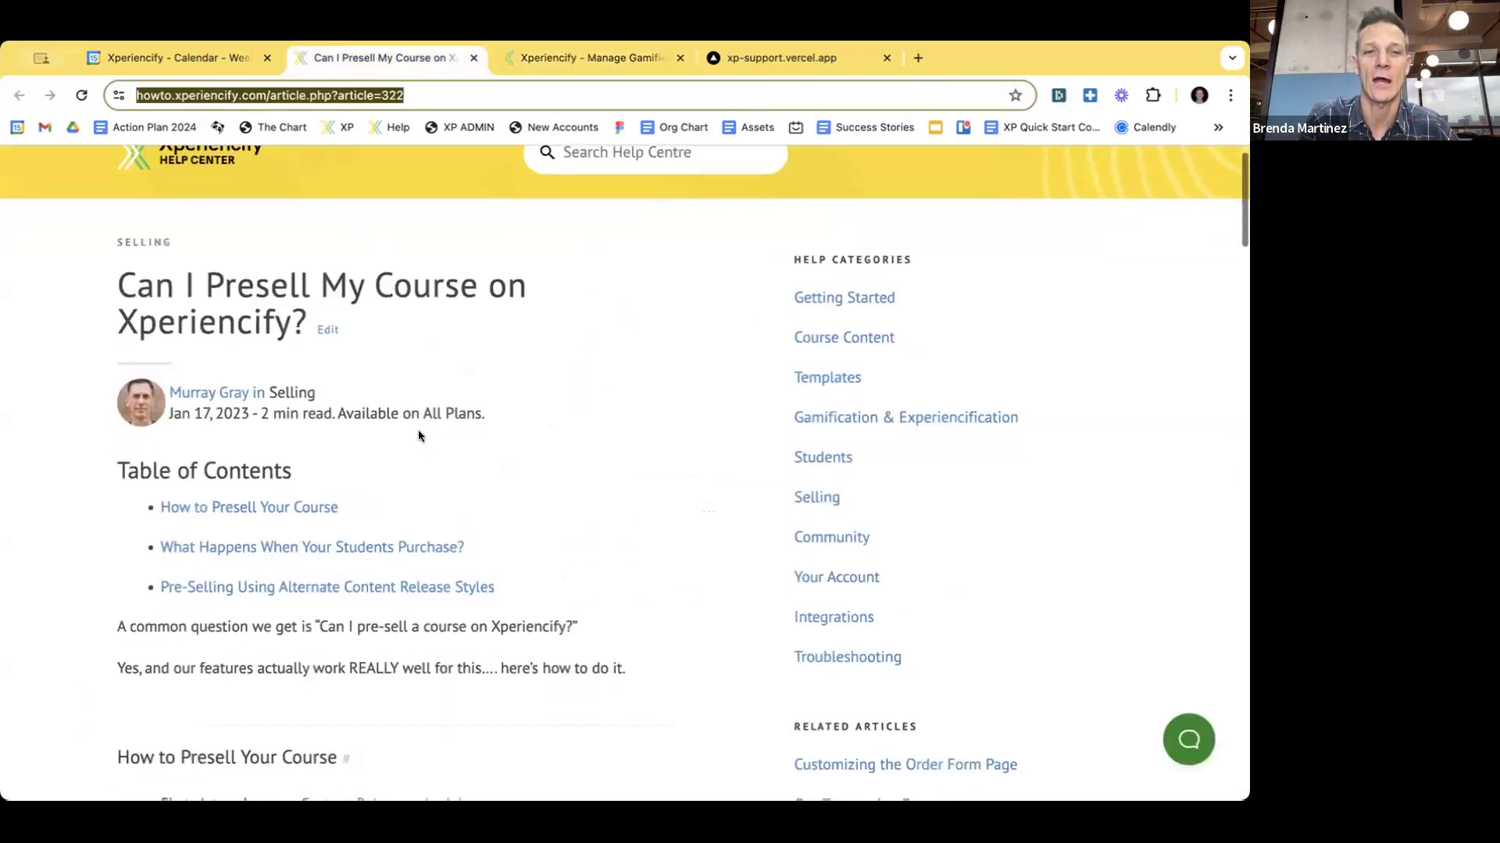
{"action": "left_click_drag", "start_coordinate": [117, 194], "coordinate": [481, 266]}
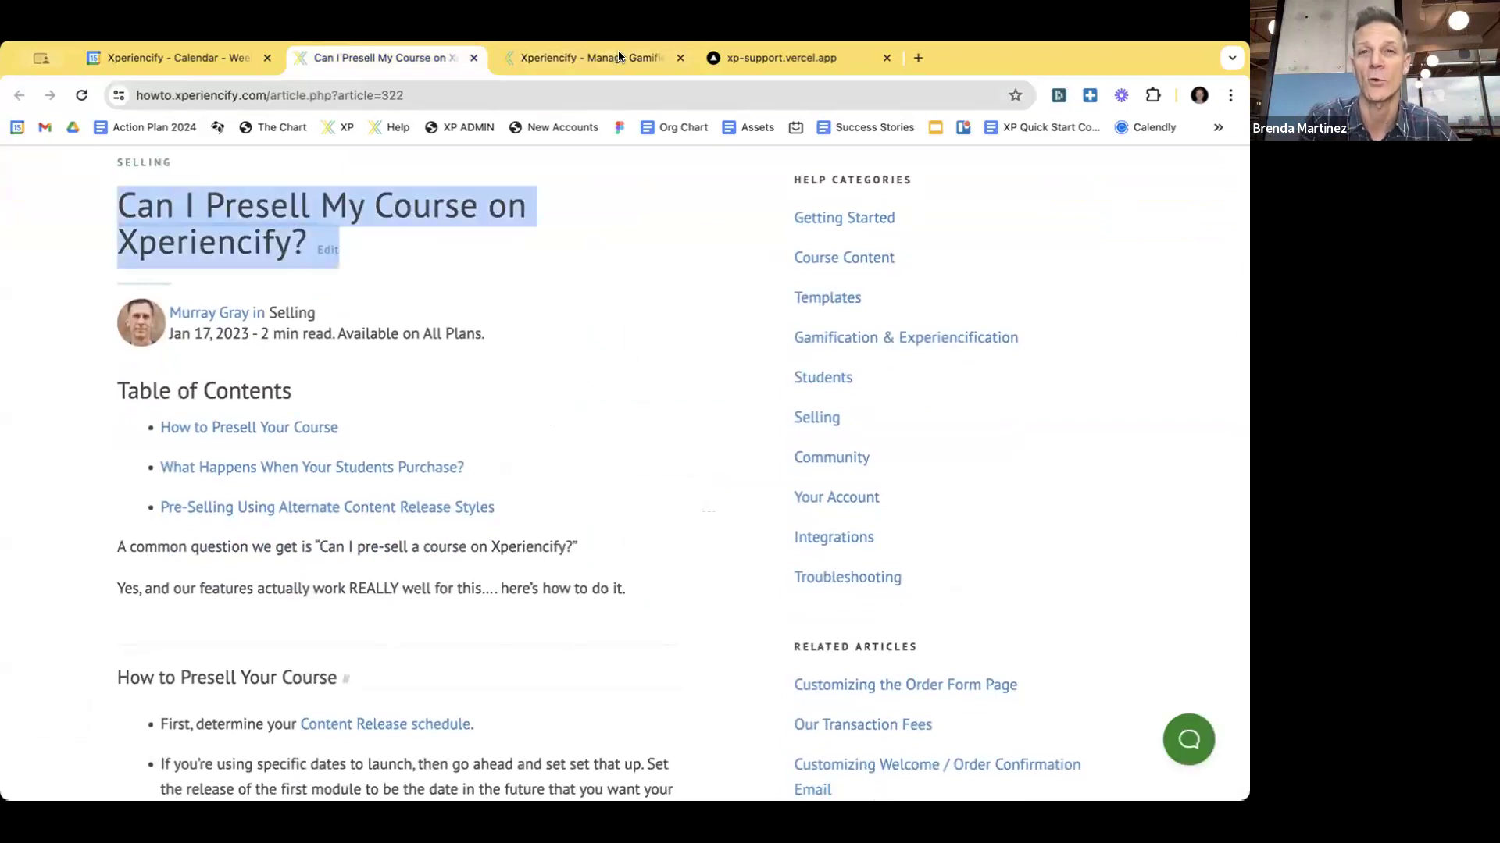
{"action": "scroll", "coordinate": [486, 315], "scroll_direction": "down", "scroll_amount": 1}
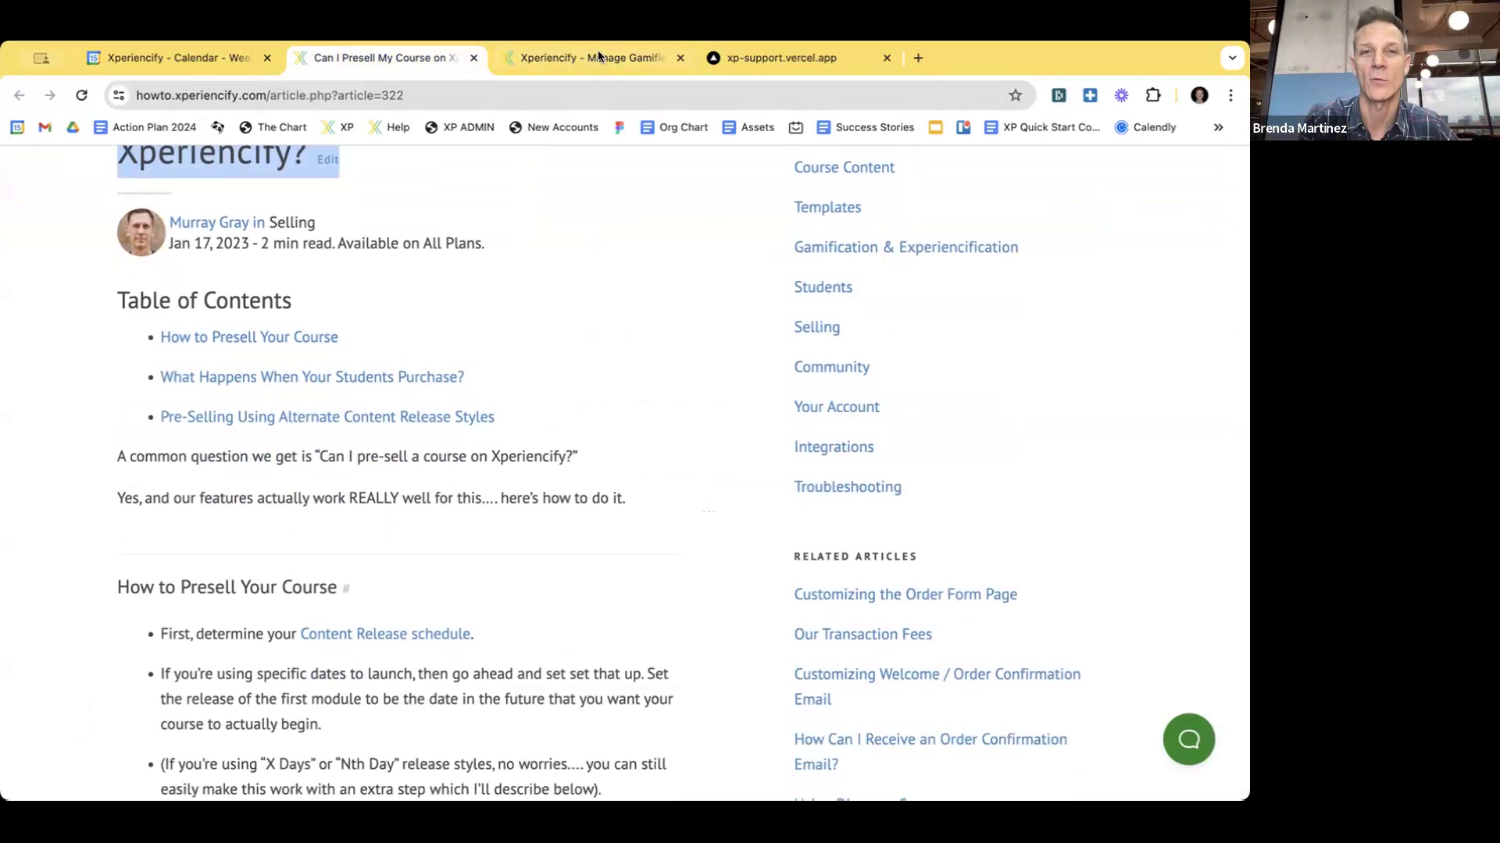
{"action": "left_click", "coordinate": [598, 52]}
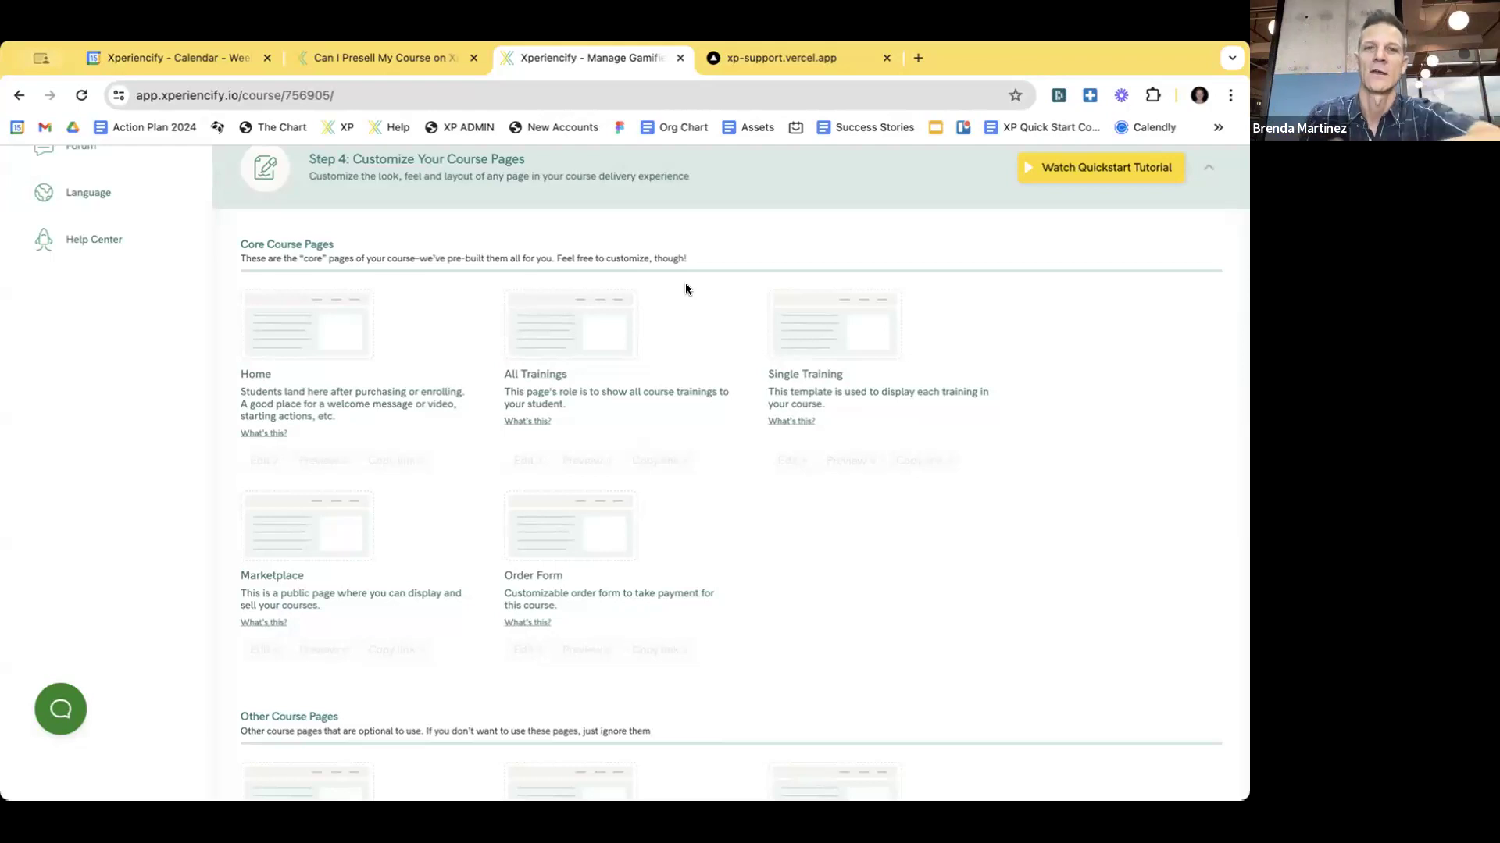
- Collapse Step 4: Customize Your Course Pages to list all six setup steps and Course Settings
{"action": "scroll", "coordinate": [674, 322], "scroll_direction": "up", "scroll_amount": 1}
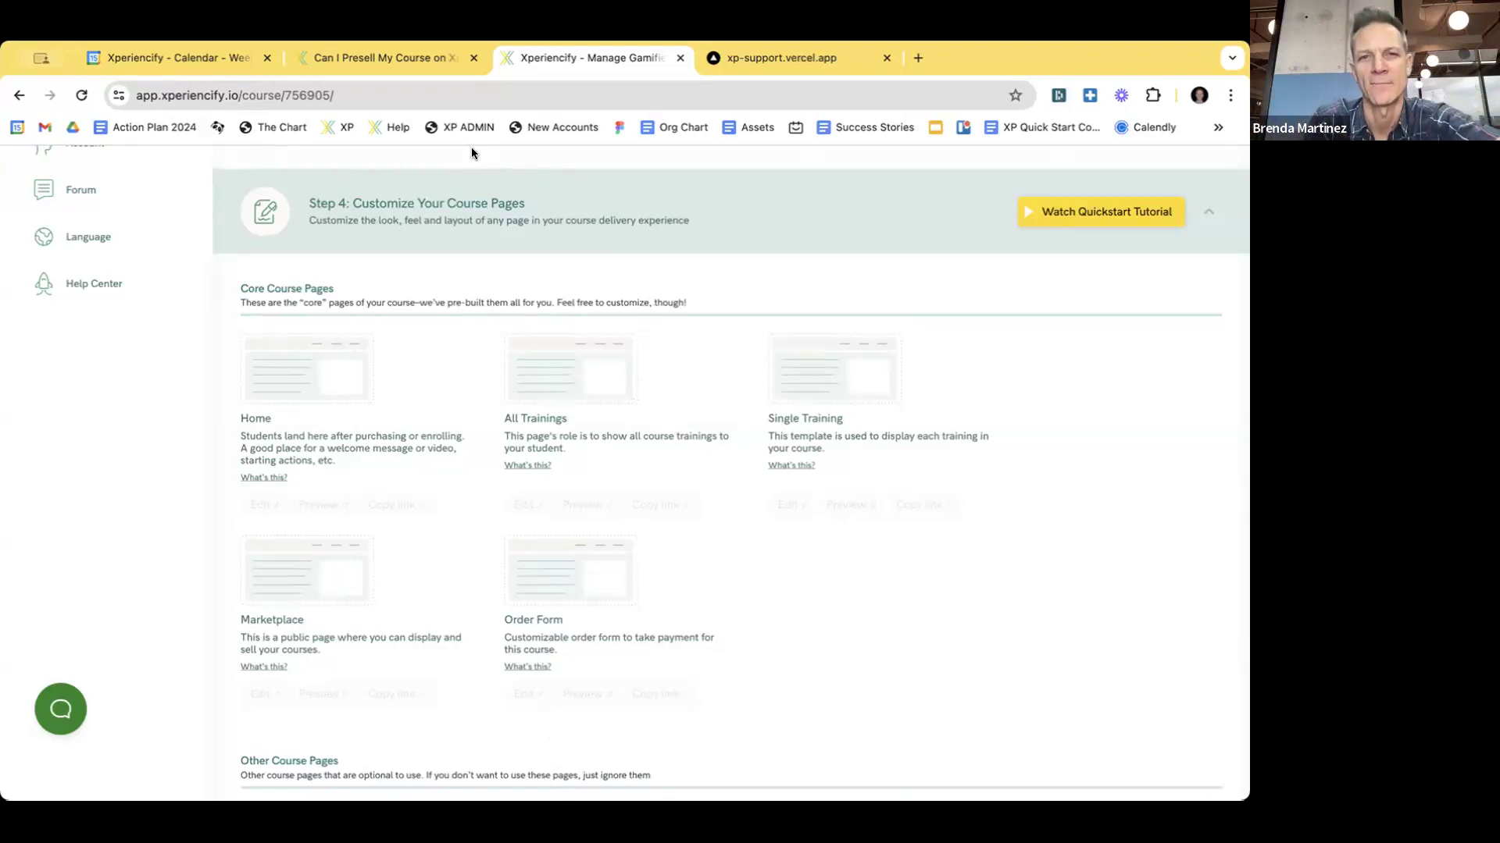
{"action": "left_click", "coordinate": [443, 205]}
{"action": "scroll", "coordinate": [519, 388], "scroll_direction": "up", "scroll_amount": 1}
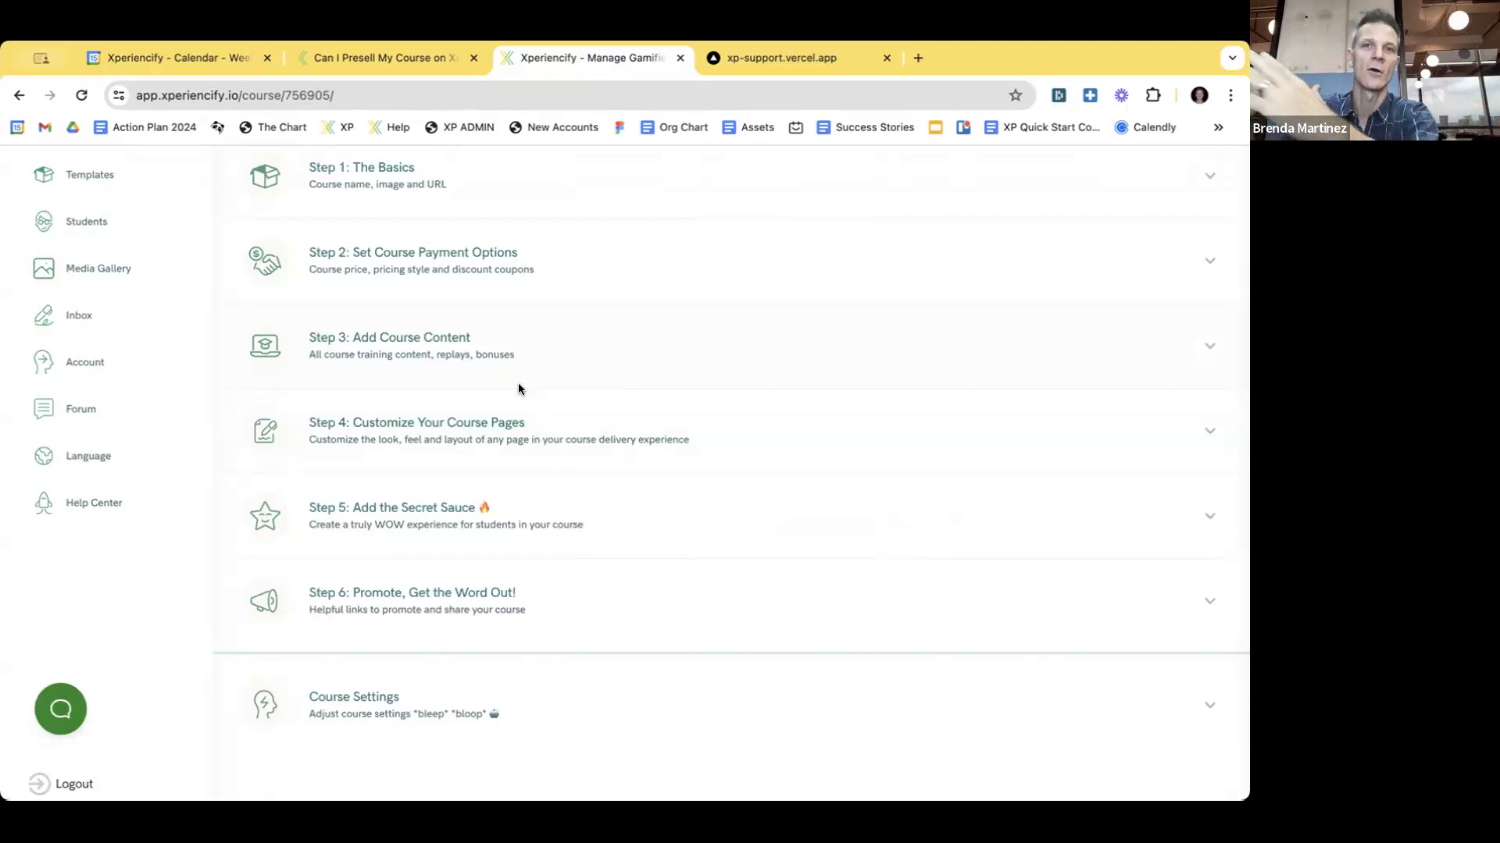
{"action": "scroll", "coordinate": [628, 375], "scroll_direction": "up", "scroll_amount": 2}
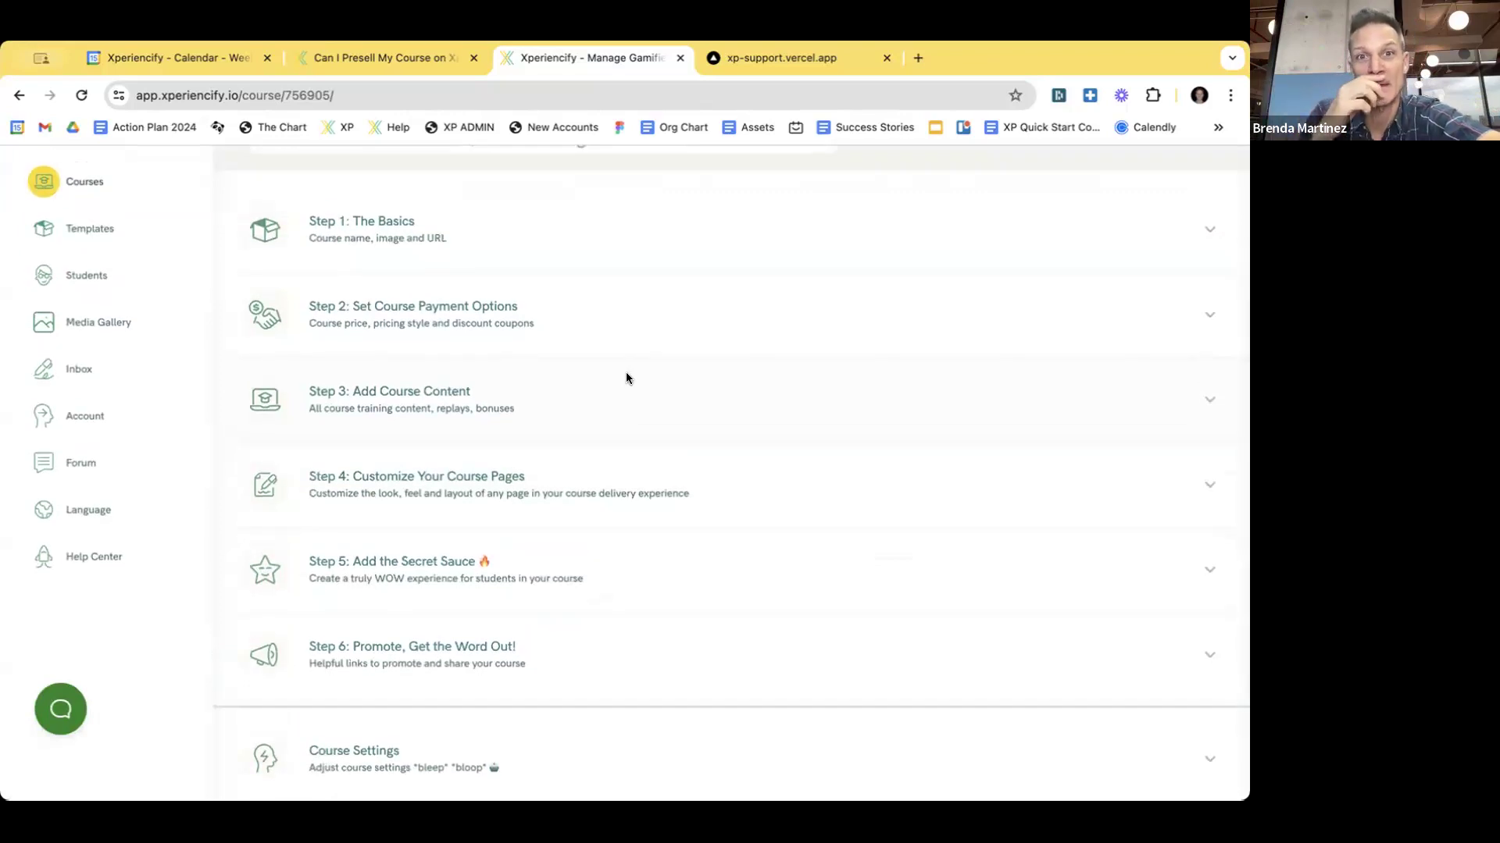
{"action": "scroll", "coordinate": [629, 335], "scroll_direction": "down", "scroll_amount": 1}
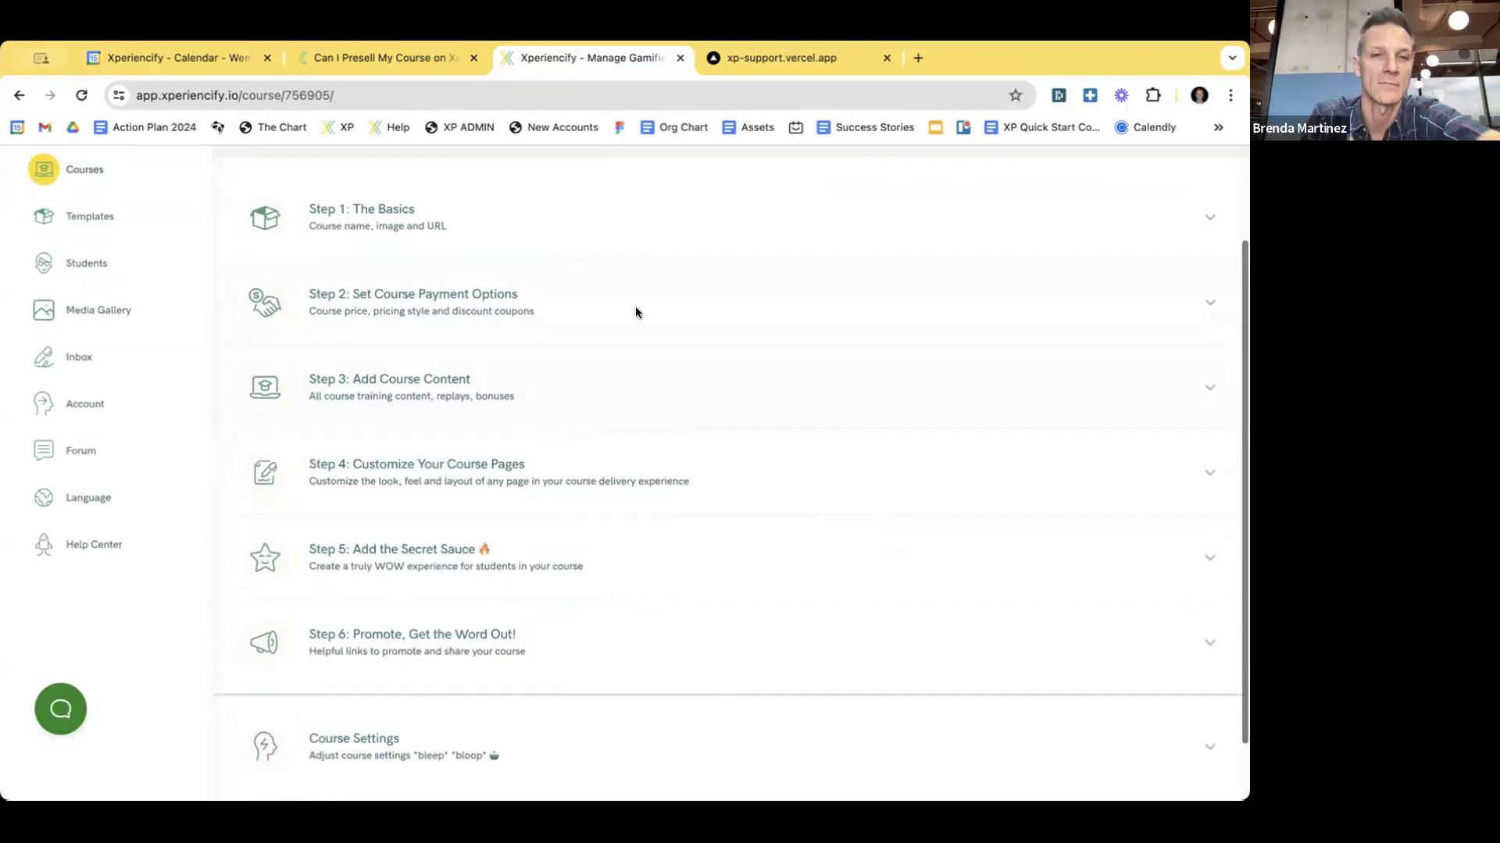
- Expand Step 3: Add Course Content and open January Mission in Edit Training
{"action": "left_click", "coordinate": [405, 372]}
{"action": "scroll", "coordinate": [565, 325], "scroll_direction": "down", "scroll_amount": 3}
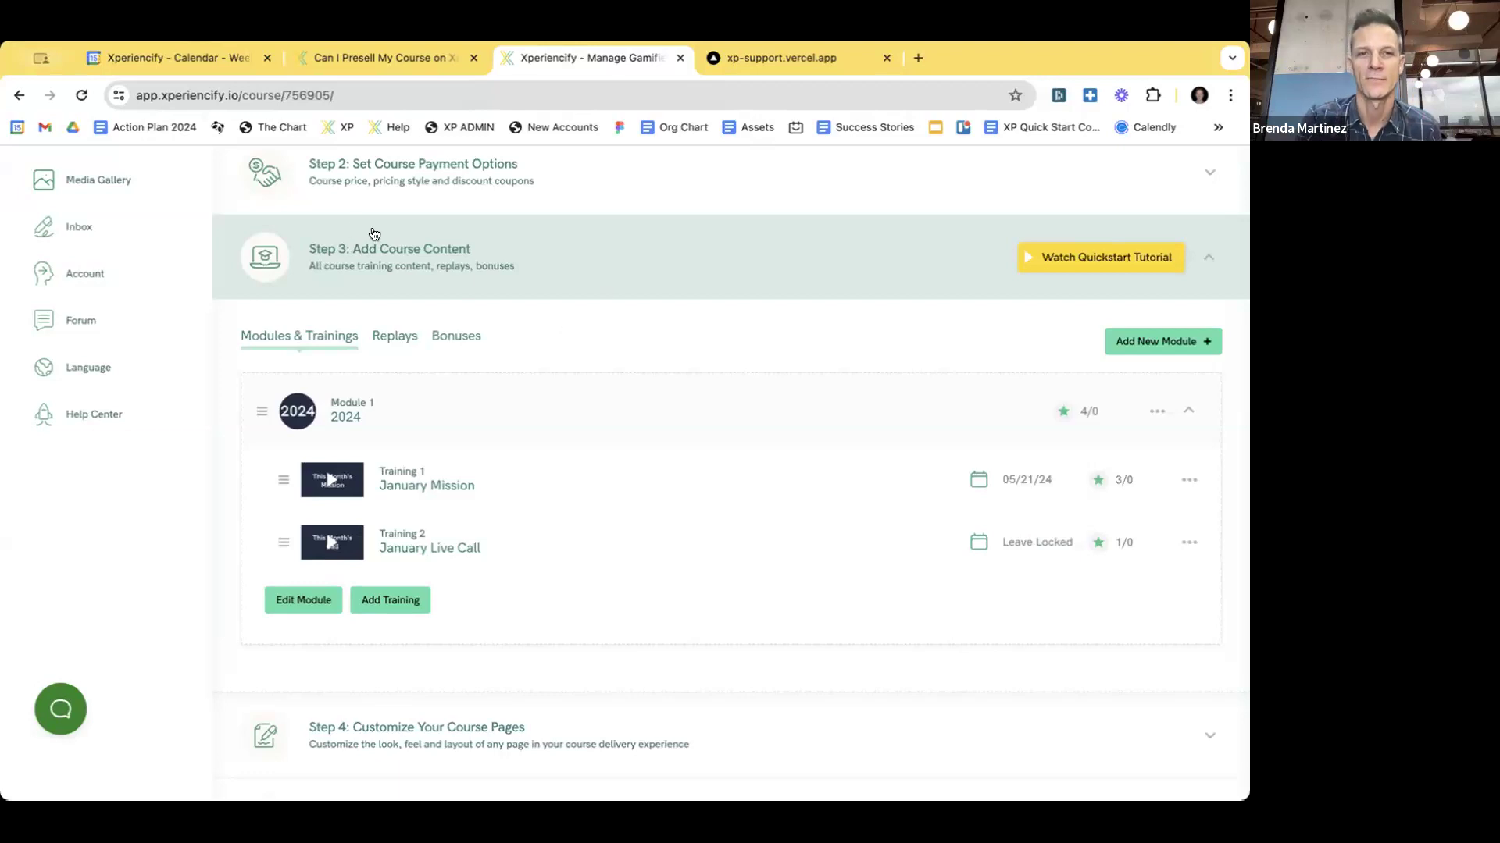
{"action": "scroll", "coordinate": [586, 332], "scroll_direction": "down", "scroll_amount": 2}
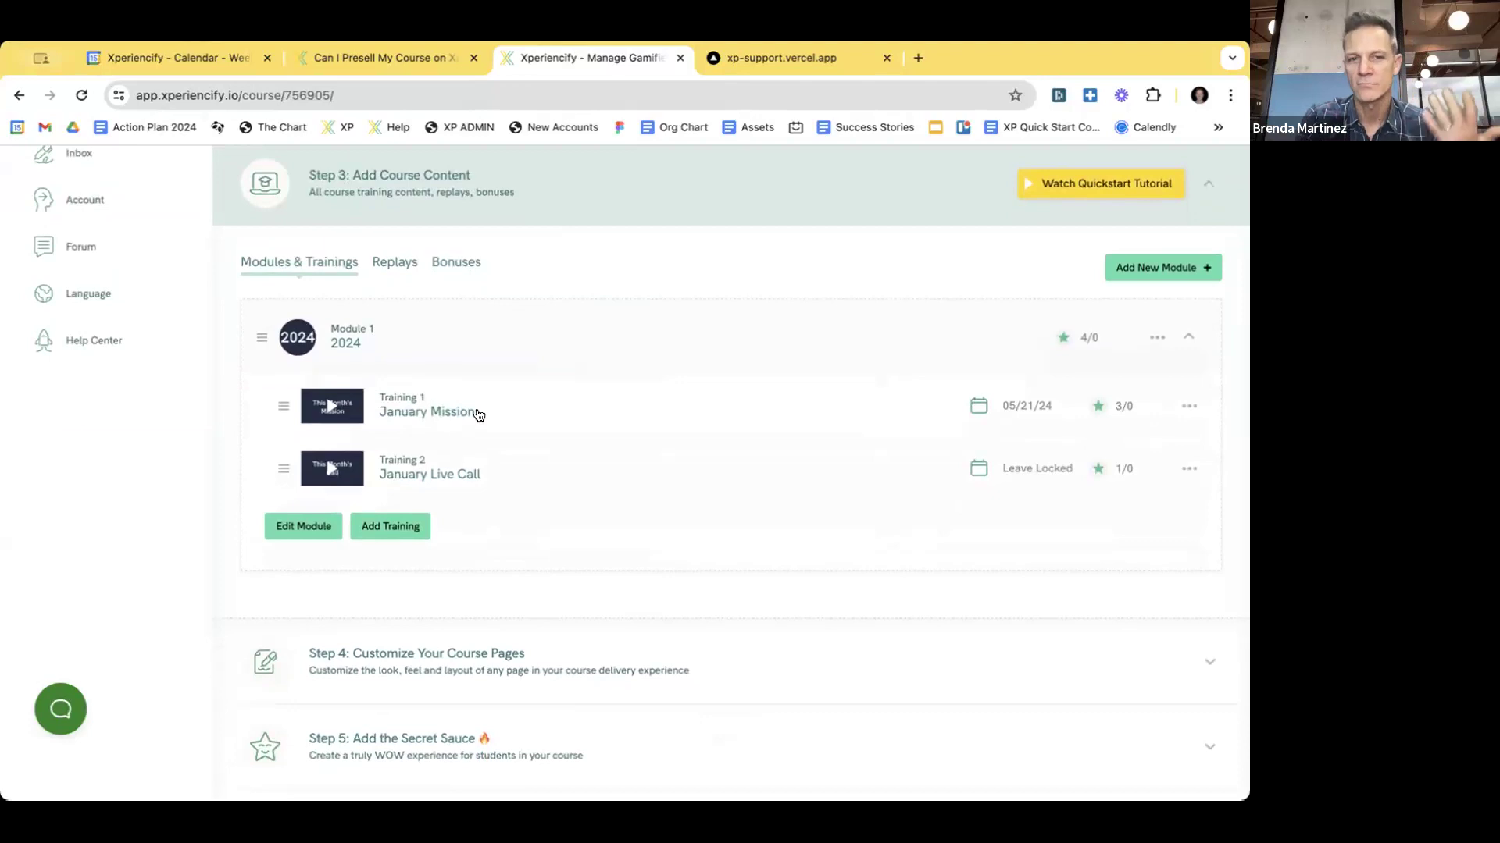
{"action": "left_click", "coordinate": [435, 402]}
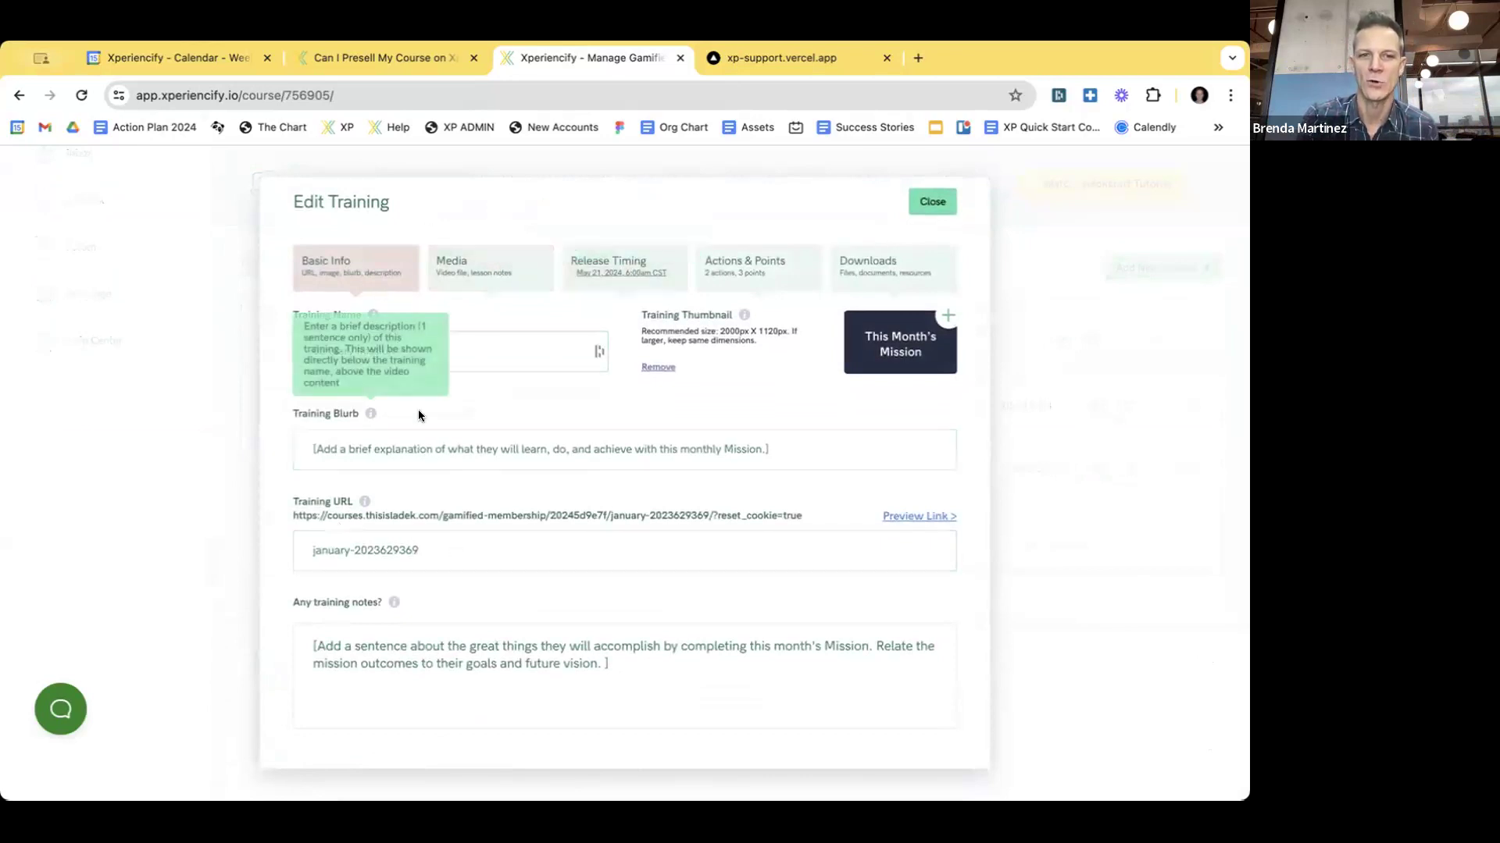
- Check January Mission's media and release timing, set on a specific date, 05/21/2024 at 6:00
{"action": "left_click", "coordinate": [502, 264]}
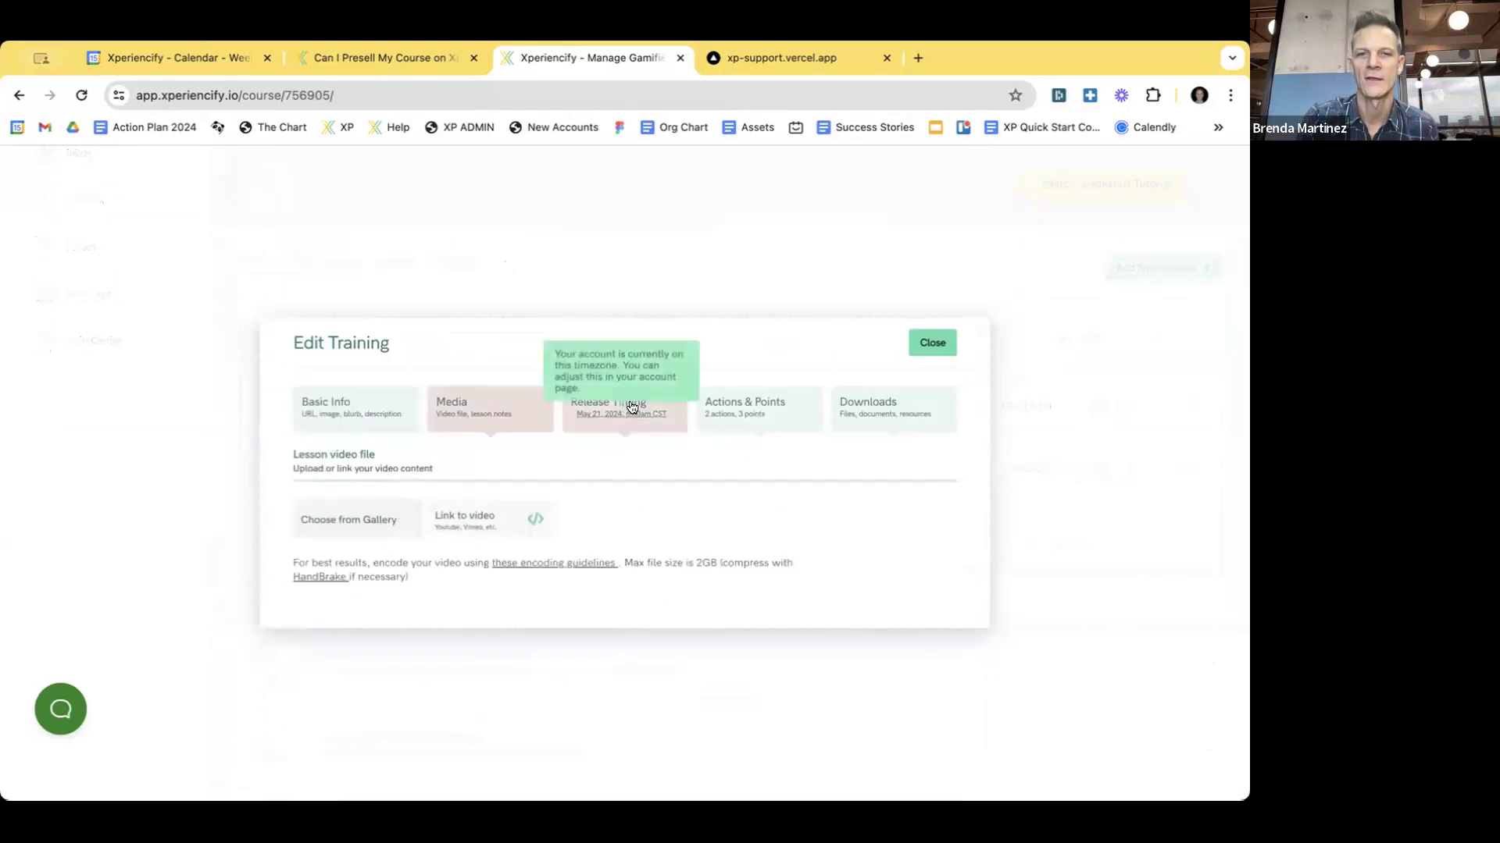
{"action": "left_click", "coordinate": [605, 419]}
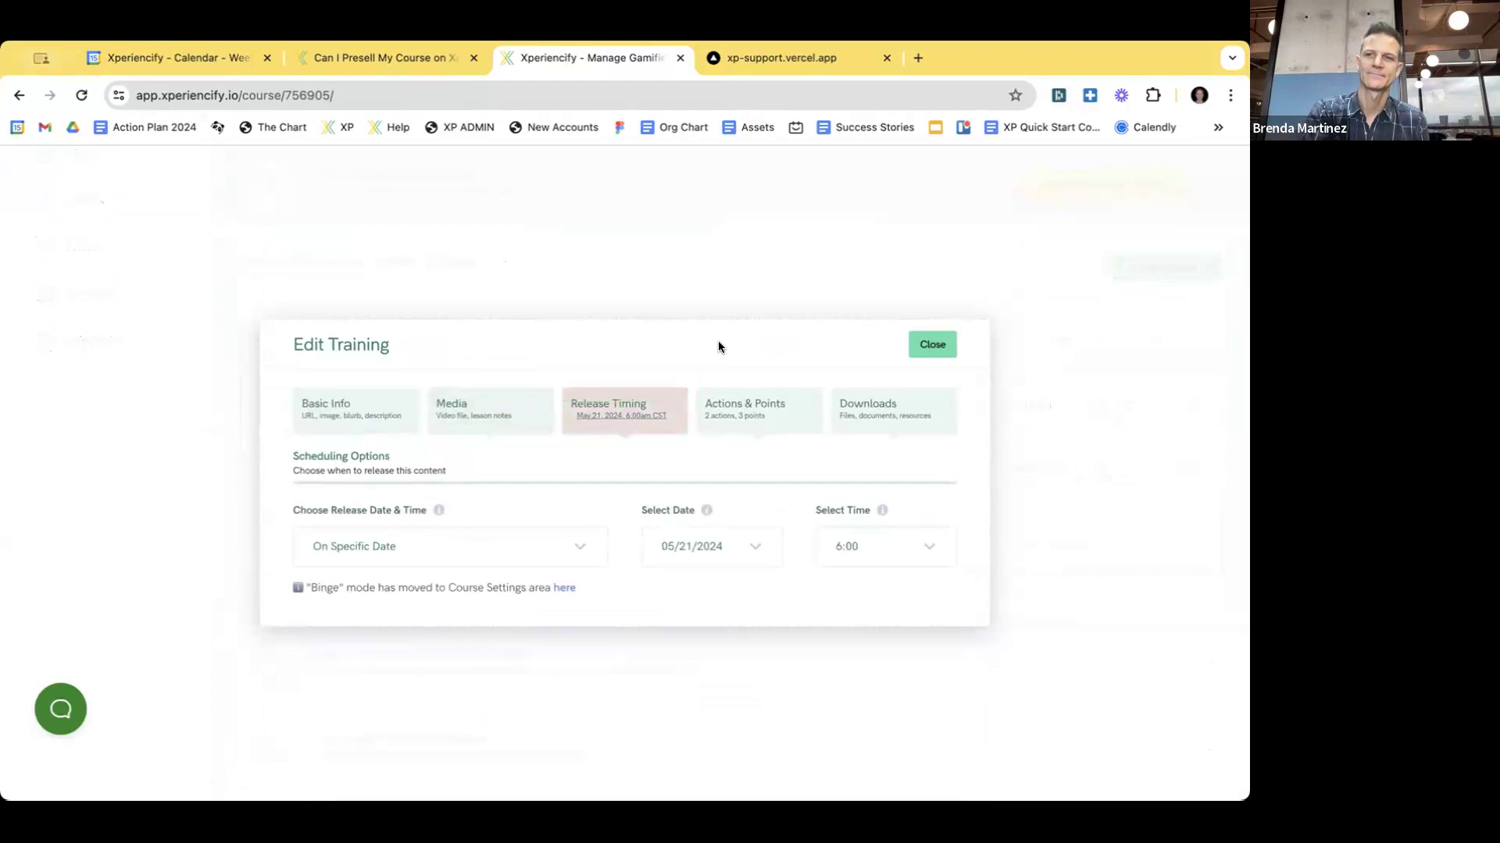
{"action": "left_click", "coordinate": [753, 546]}
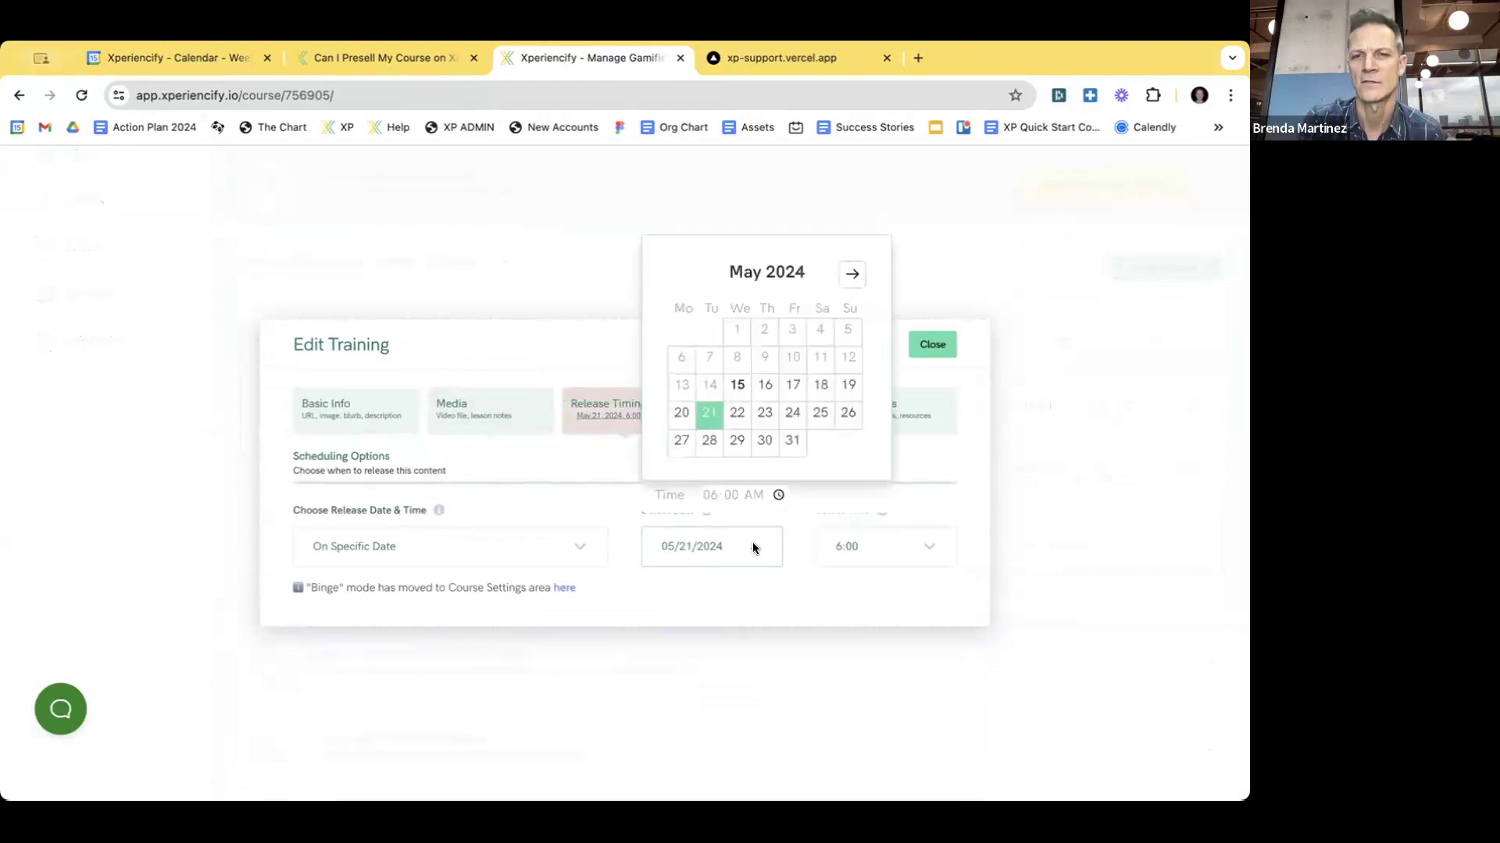
- Page the release calendar ahead to March 2025, back to February, then reopen it
{"action": "left_click", "coordinate": [850, 273]}
{"action": "left_click", "coordinate": [851, 274]}
{"action": "left_click", "coordinate": [851, 274]}
{"action": "left_click", "coordinate": [851, 274]}
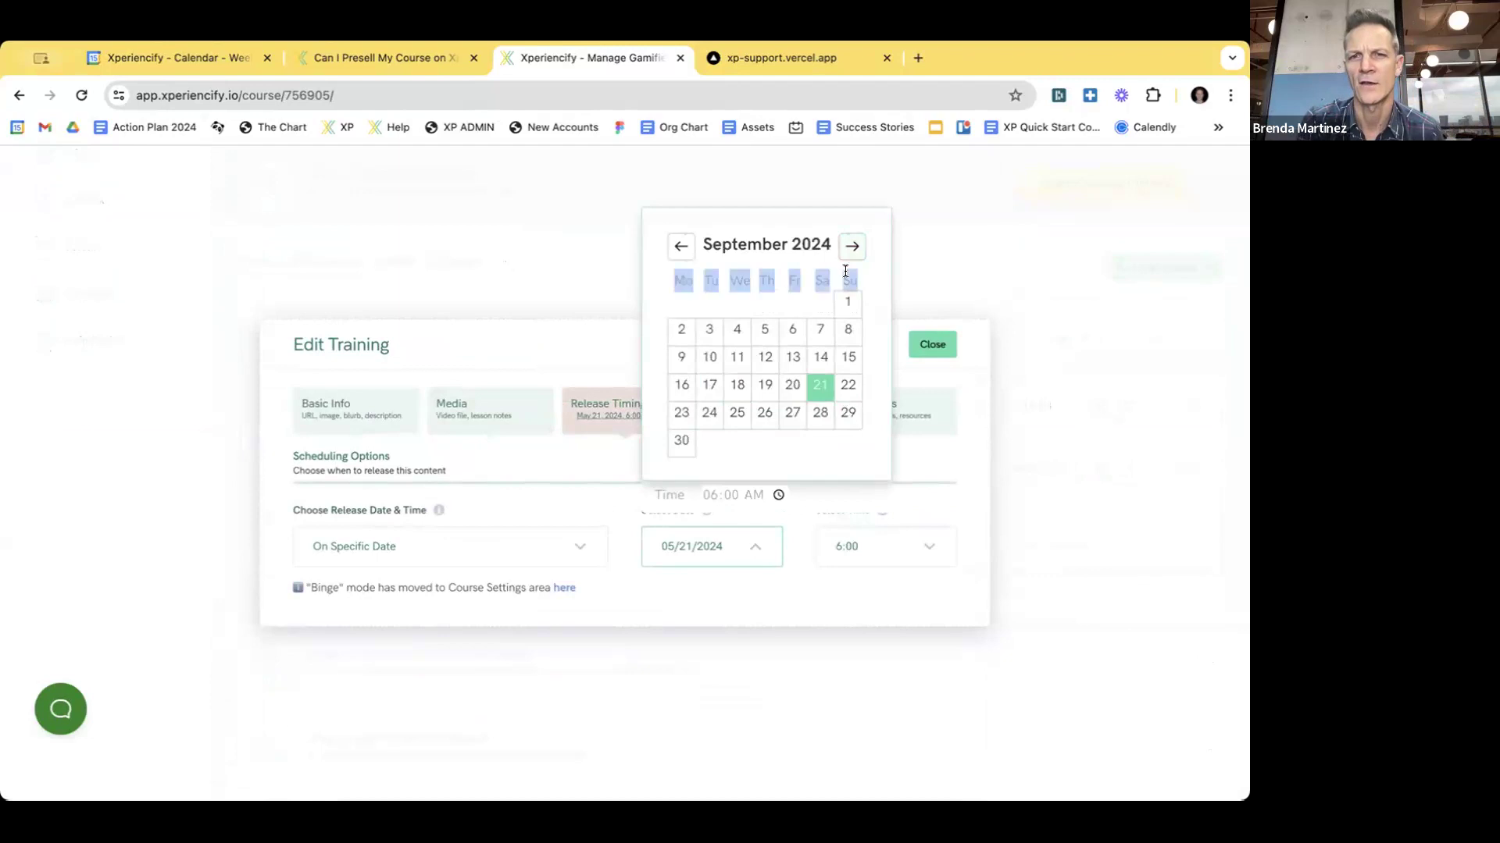
{"action": "left_click", "coordinate": [850, 246]}
{"action": "left_click", "coordinate": [851, 273]}
{"action": "left_click", "coordinate": [851, 273]}
{"action": "left_click", "coordinate": [850, 246]}
{"action": "left_click", "coordinate": [848, 274]}
{"action": "left_click", "coordinate": [850, 274]}
{"action": "left_click", "coordinate": [678, 246]}
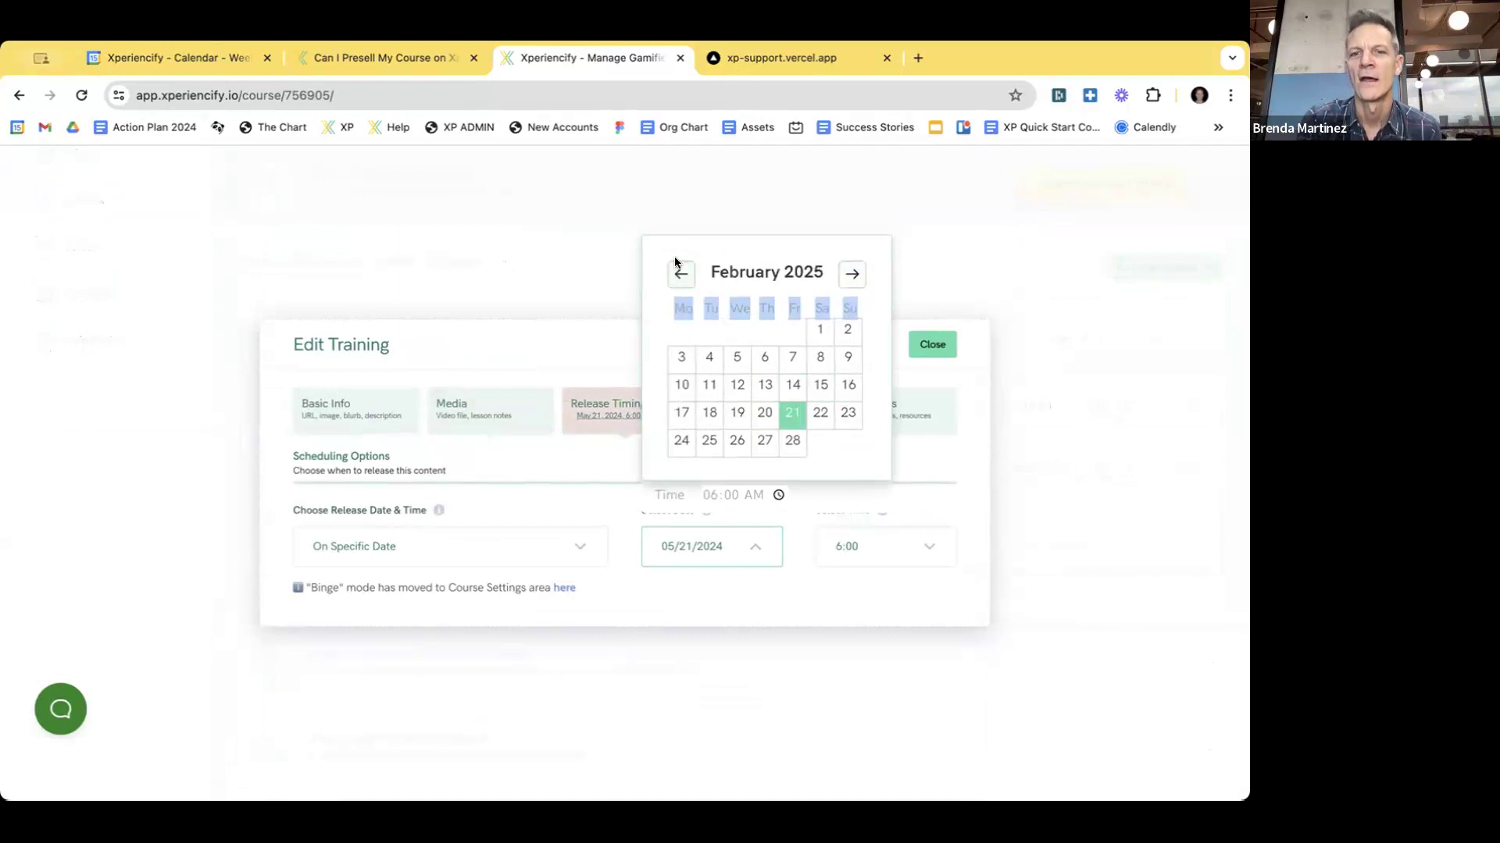
{"action": "left_click", "coordinate": [621, 516]}
{"action": "left_click", "coordinate": [748, 548]}
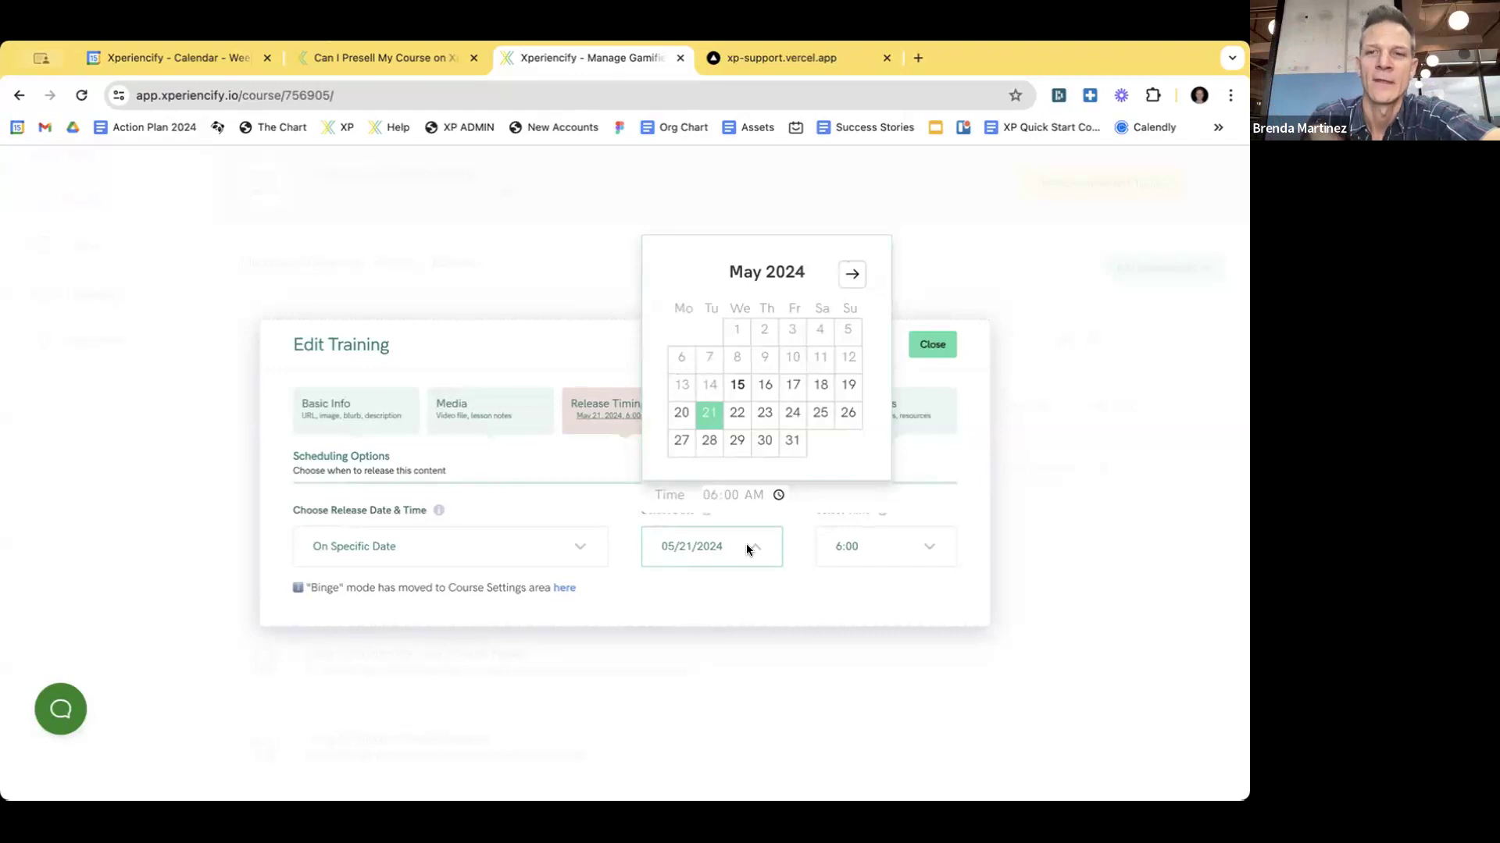
- Change January Mission's release date to May 20, 2024 and show its time settings
{"action": "left_click", "coordinate": [539, 341]}
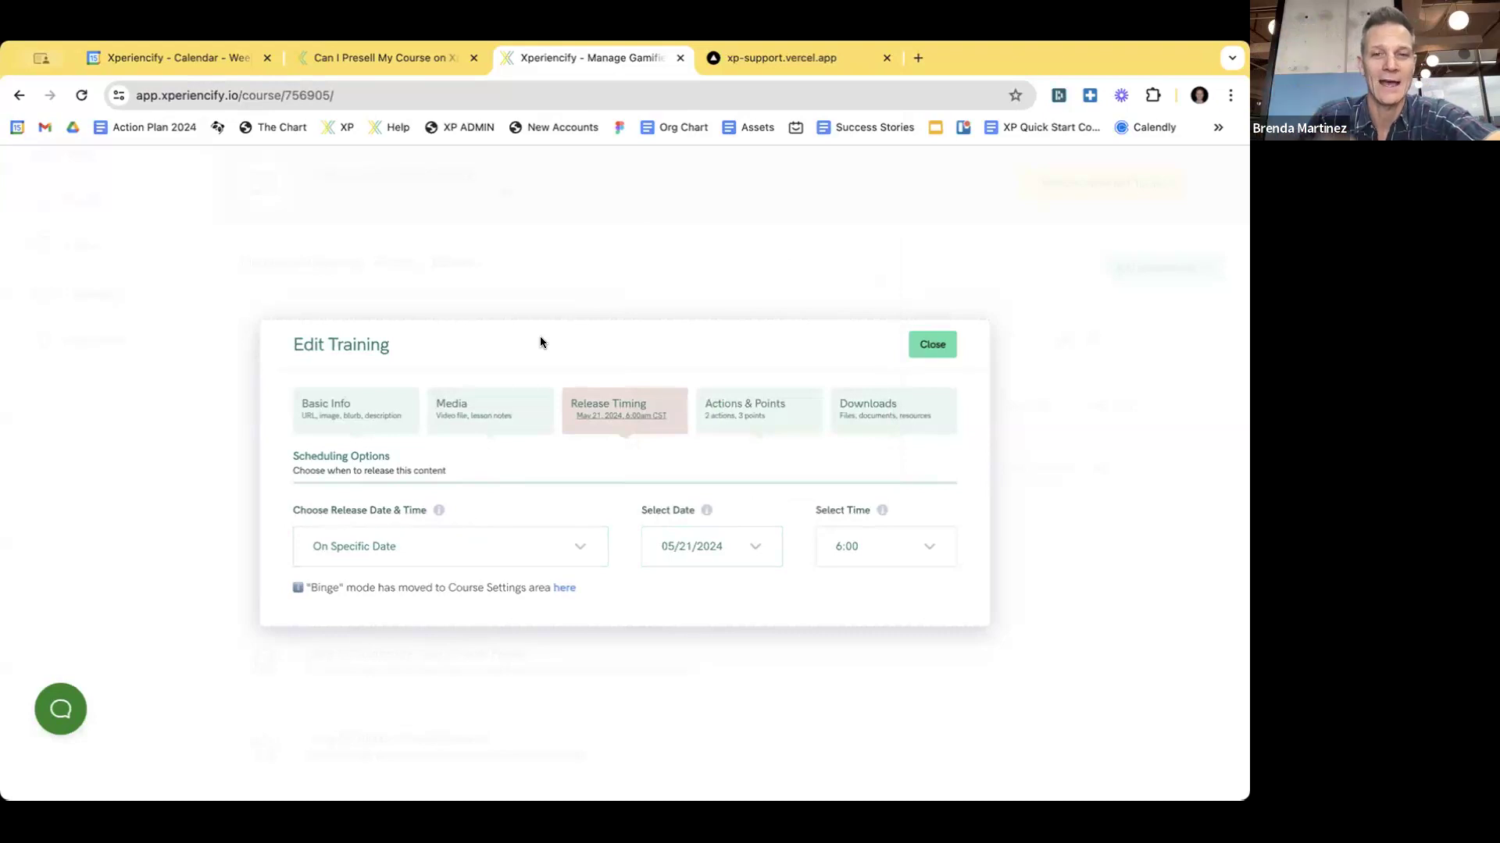
{"action": "left_click", "coordinate": [722, 547]}
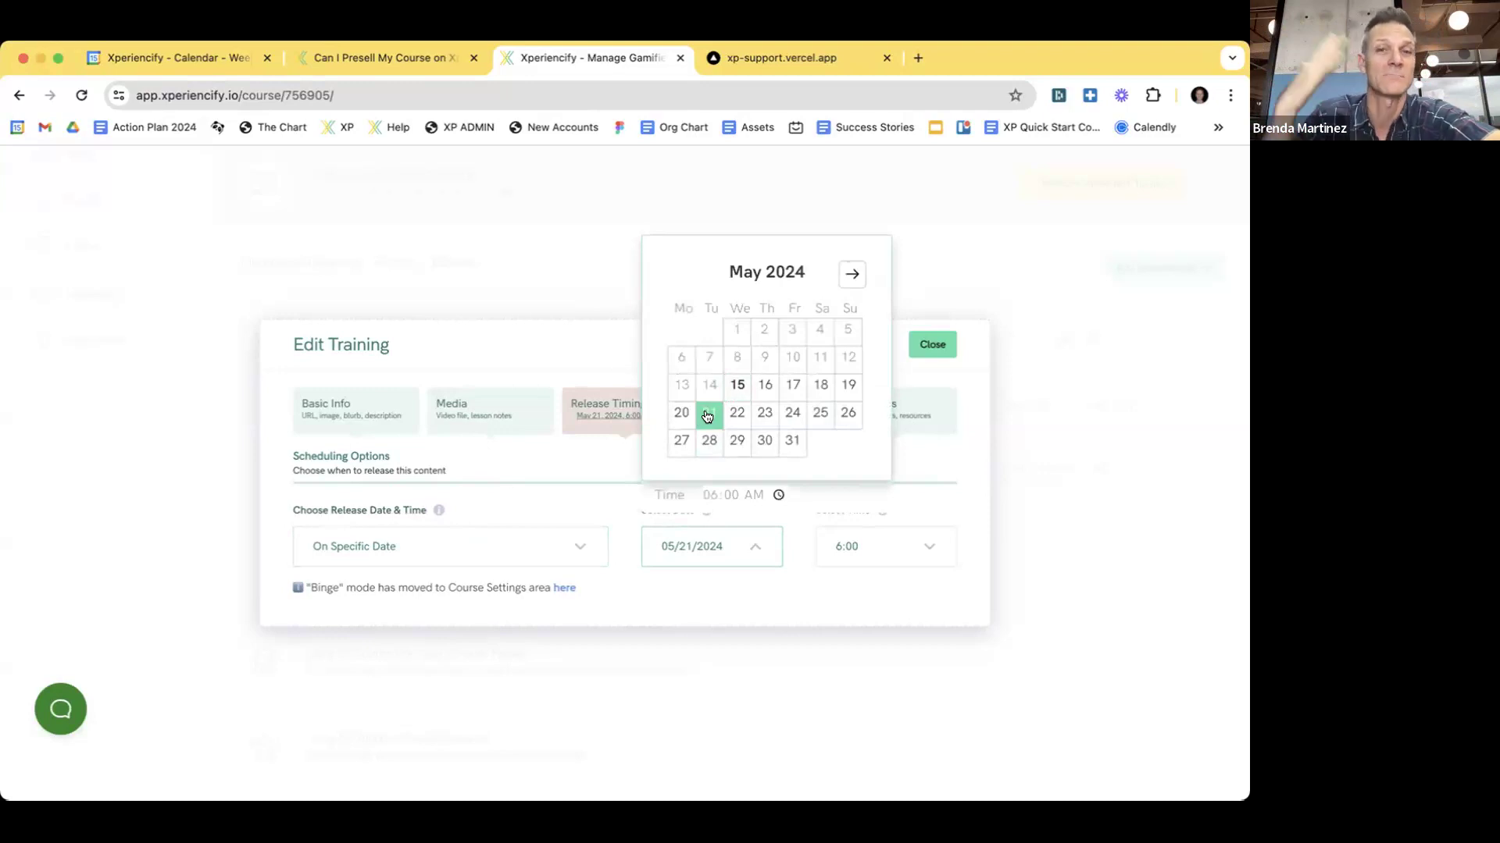
{"action": "left_click", "coordinate": [681, 414]}
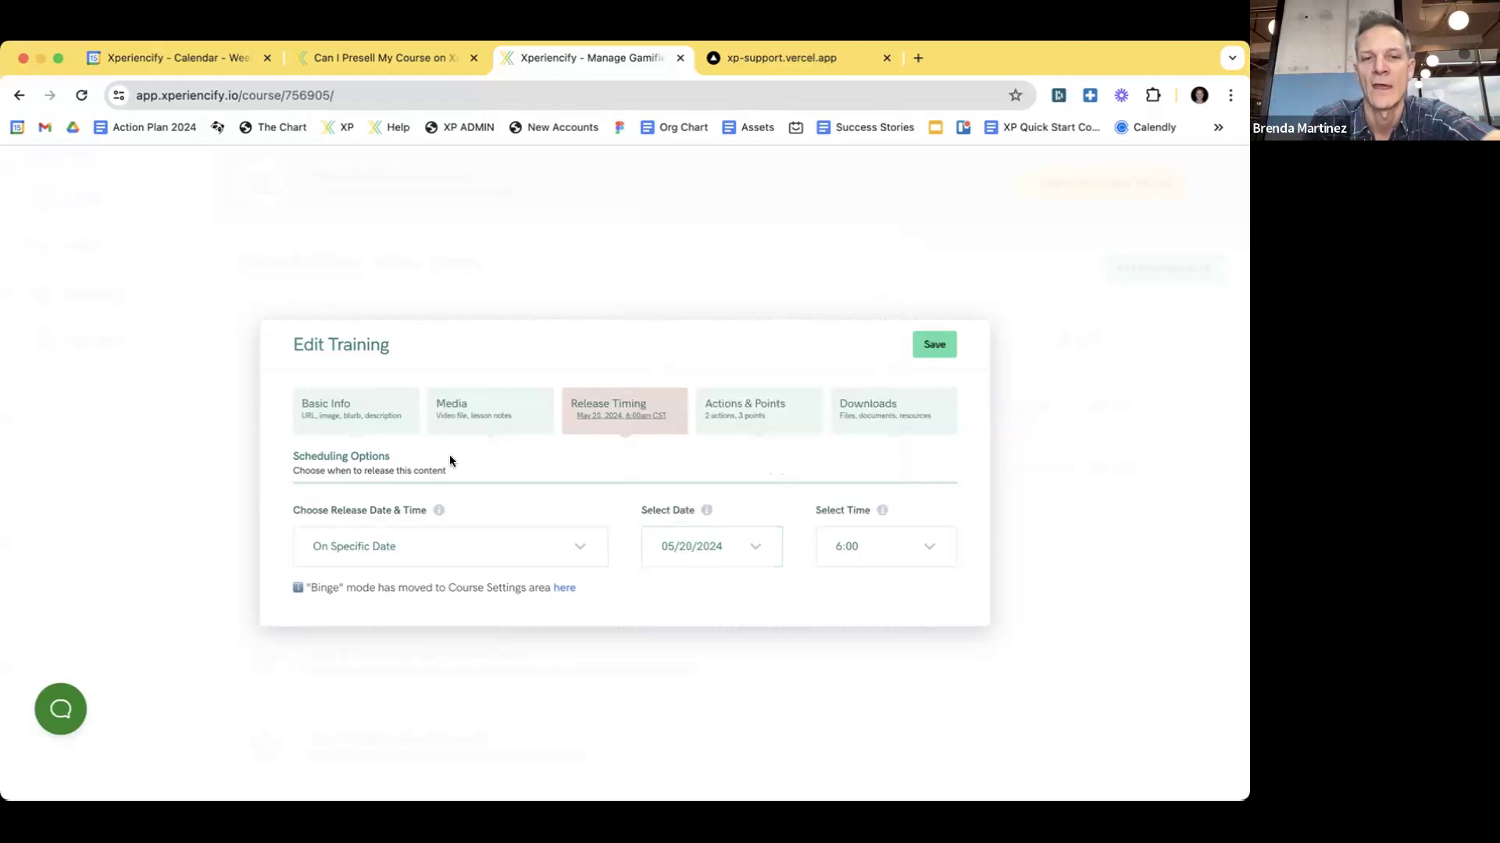
{"action": "left_click", "coordinate": [864, 550]}
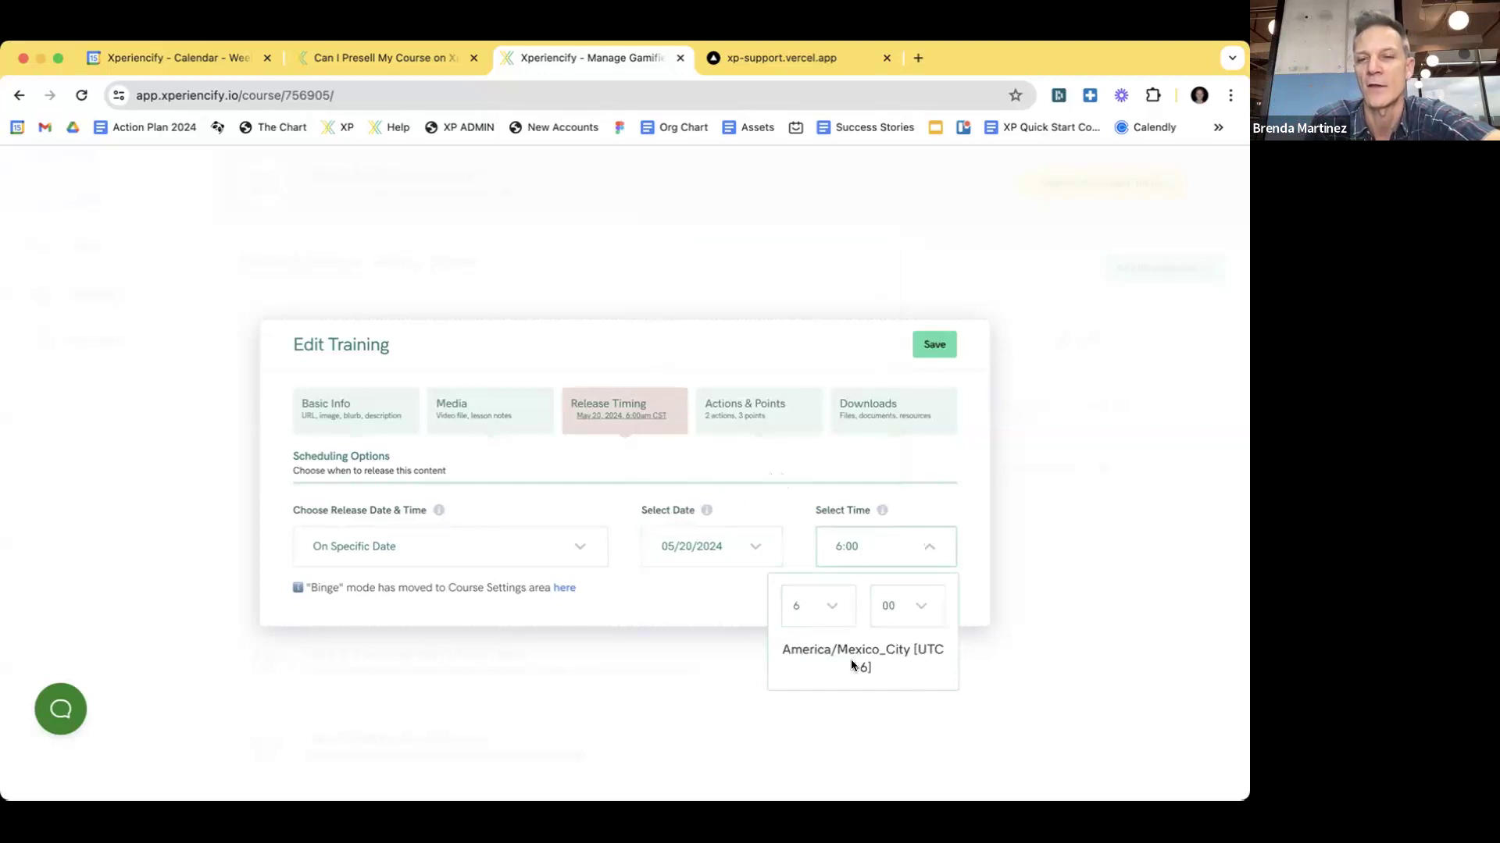
- Point out the America/Mexico_City timezone for the 6:00 release, then close the time options
{"action": "left_click_drag", "start_coordinate": [784, 651], "coordinate": [836, 651]}
{"action": "double_click", "coordinate": [912, 649]}
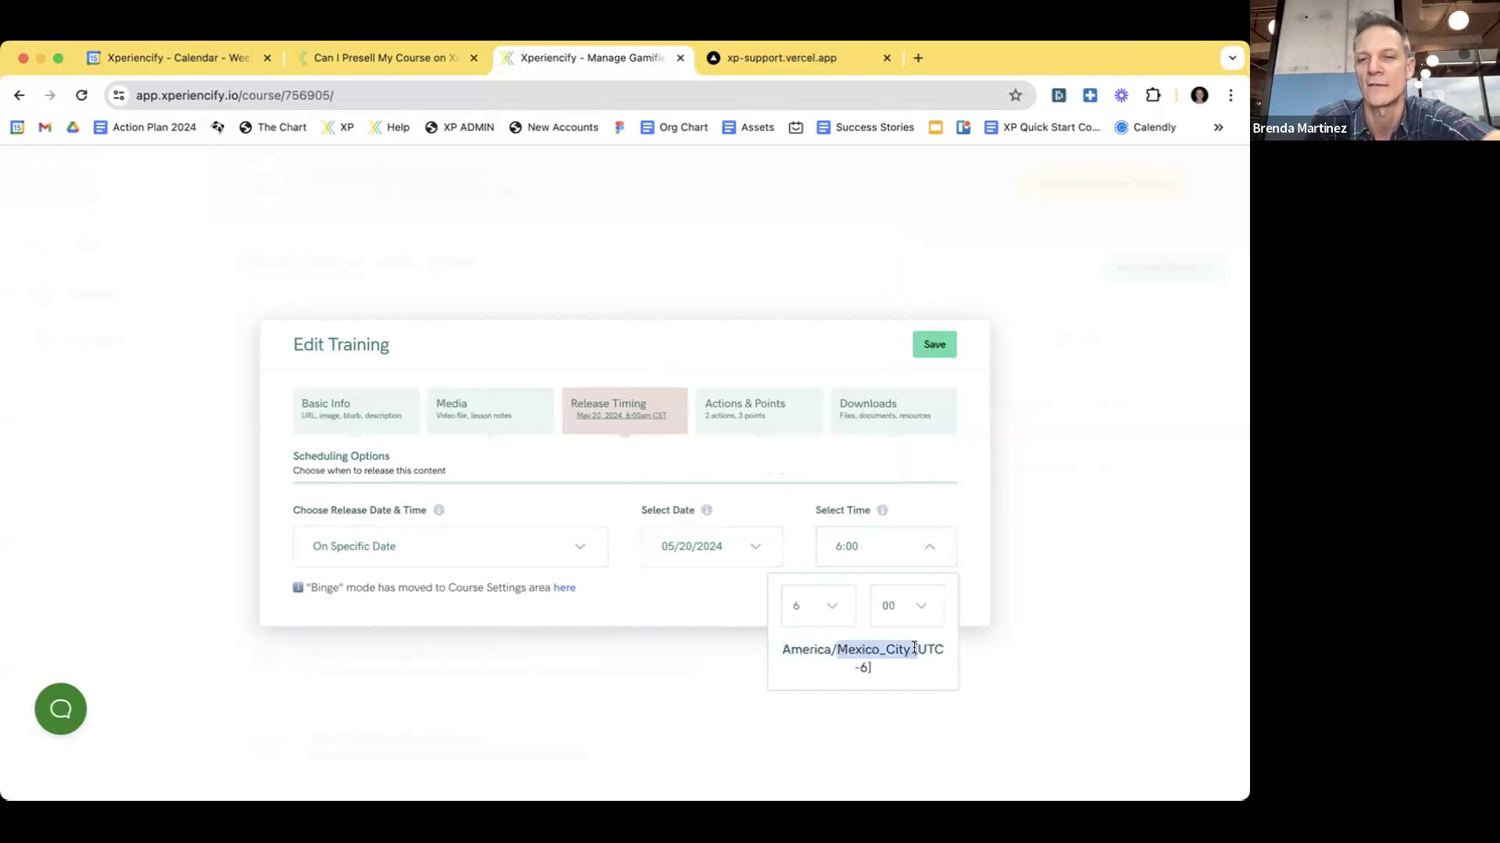
{"action": "left_click", "coordinate": [784, 465]}
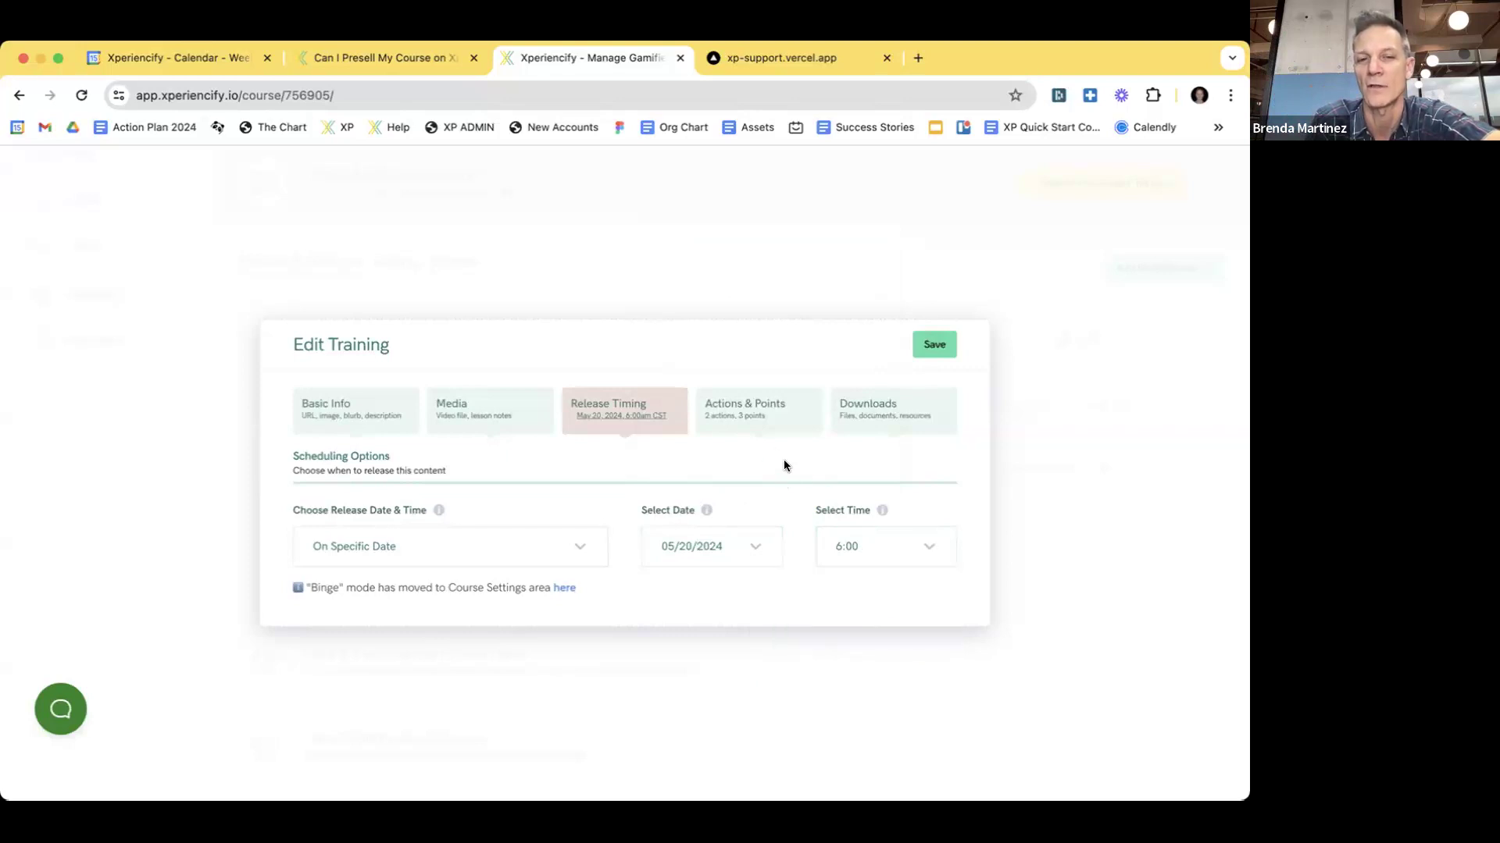
- Keep the release style as On Specific Date and return to the pre-selling help article
{"action": "left_click", "coordinate": [445, 548]}
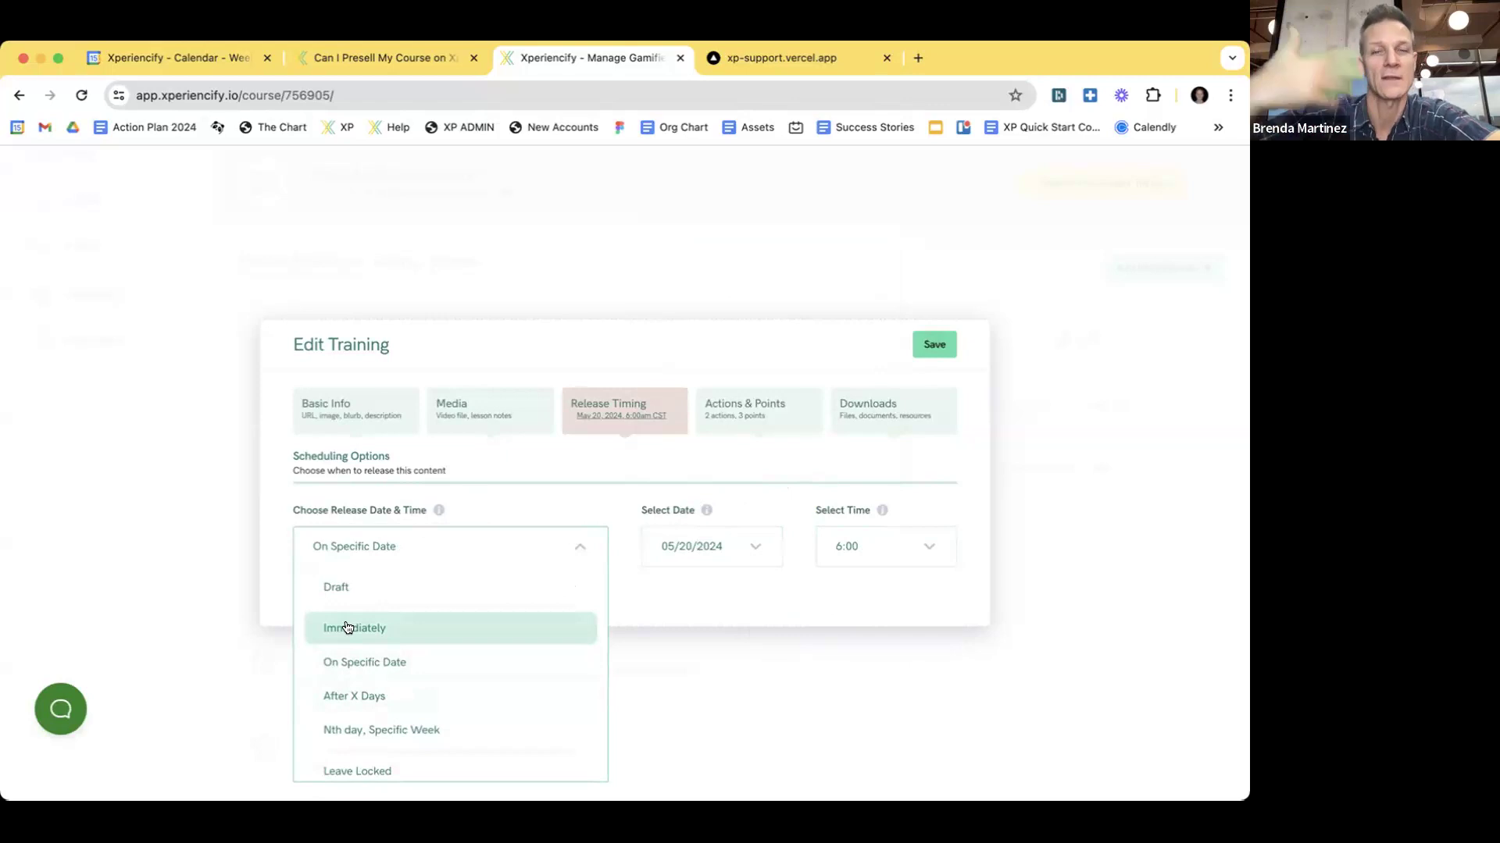
{"action": "left_click", "coordinate": [378, 668]}
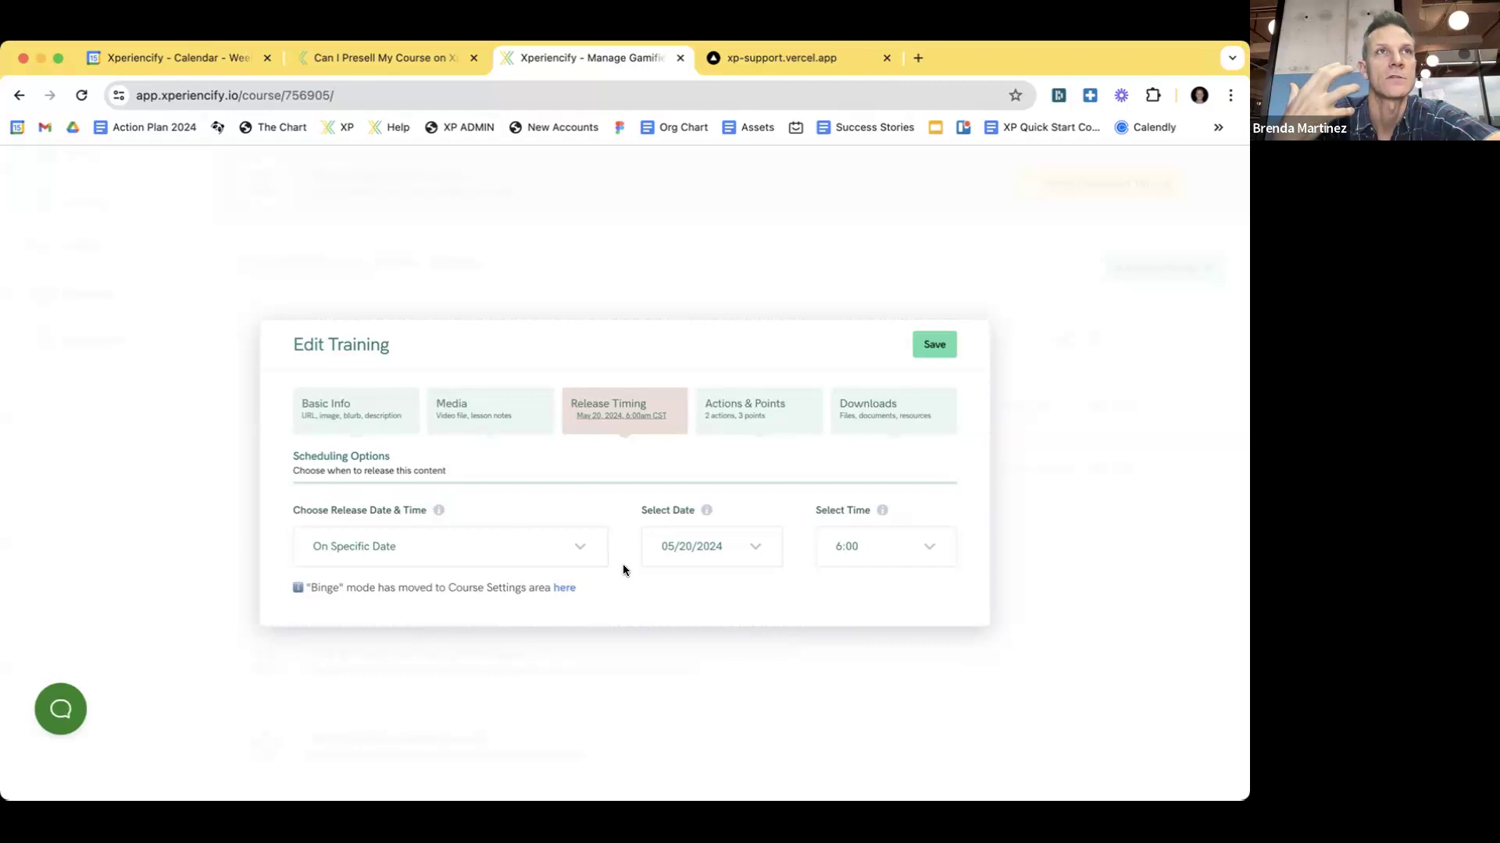
{"action": "left_click", "coordinate": [380, 58]}
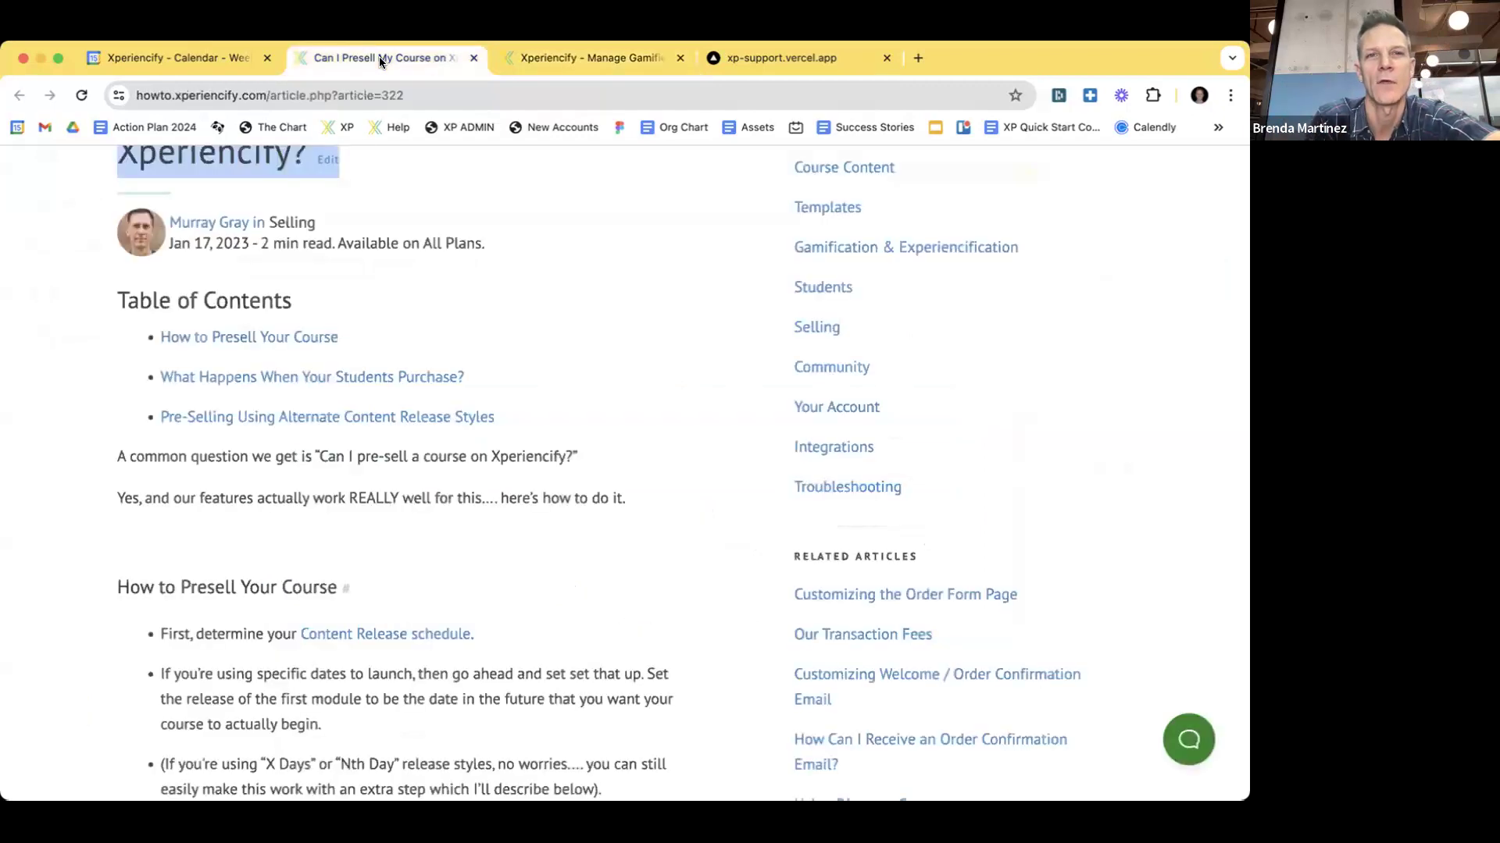
- Scroll to Pre-Selling Using Alternate Content Release Styles and highlight “After X Days” or “Nth Week”
{"action": "scroll", "coordinate": [433, 308], "scroll_direction": "down", "scroll_amount": 1}
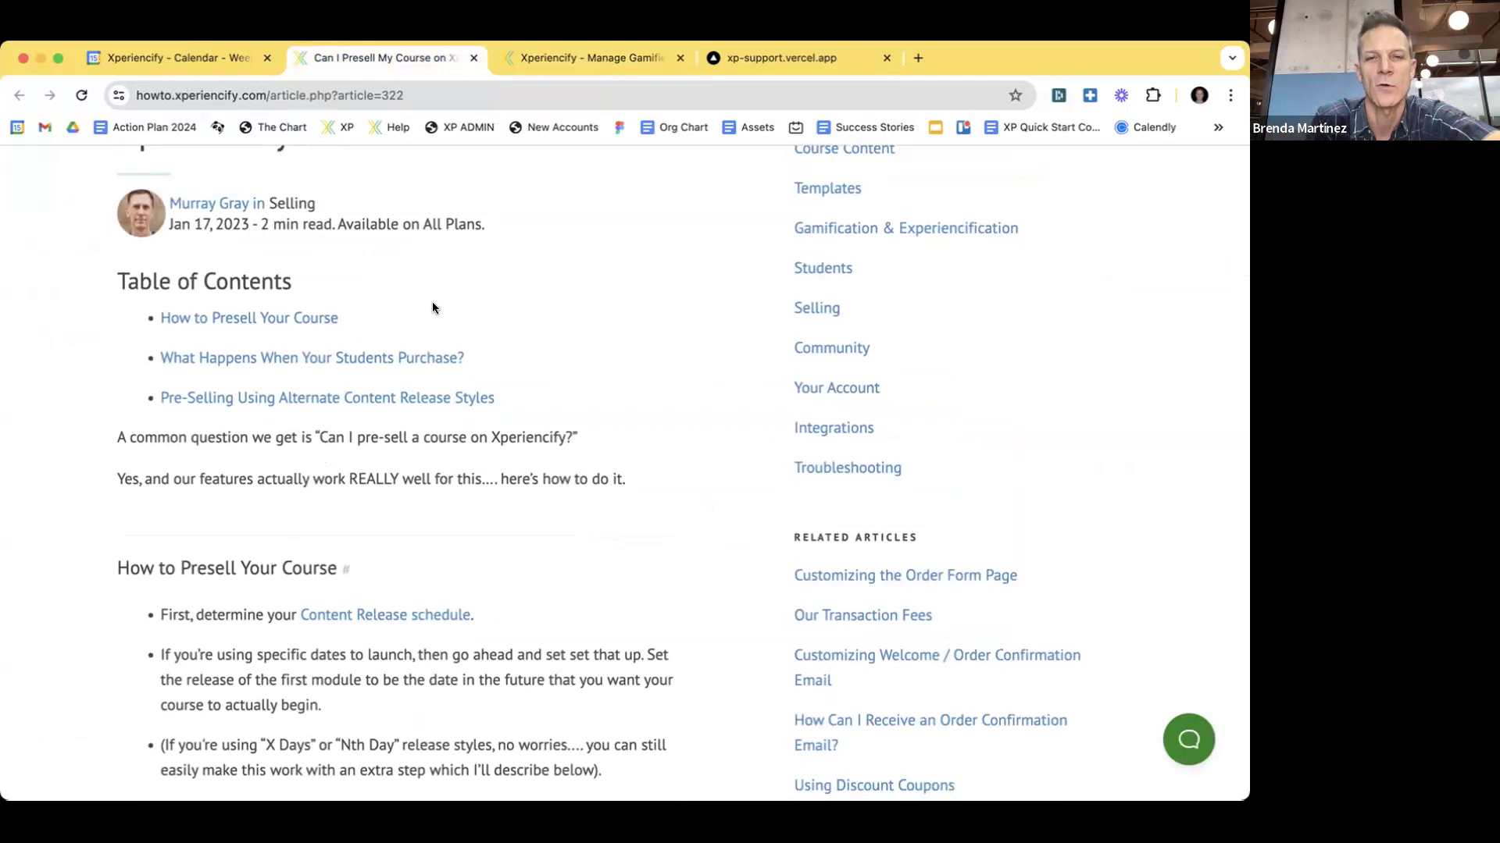
{"action": "scroll", "coordinate": [432, 308], "scroll_direction": "down", "scroll_amount": 10}
{"action": "scroll", "coordinate": [348, 336], "scroll_direction": "down", "scroll_amount": 4}
{"action": "left_click_drag", "start_coordinate": [235, 300], "coordinate": [458, 300]}
{"action": "scroll", "coordinate": [469, 286], "scroll_direction": "up", "scroll_amount": 1}
{"action": "scroll", "coordinate": [472, 281], "scroll_direction": "up", "scroll_amount": 5}
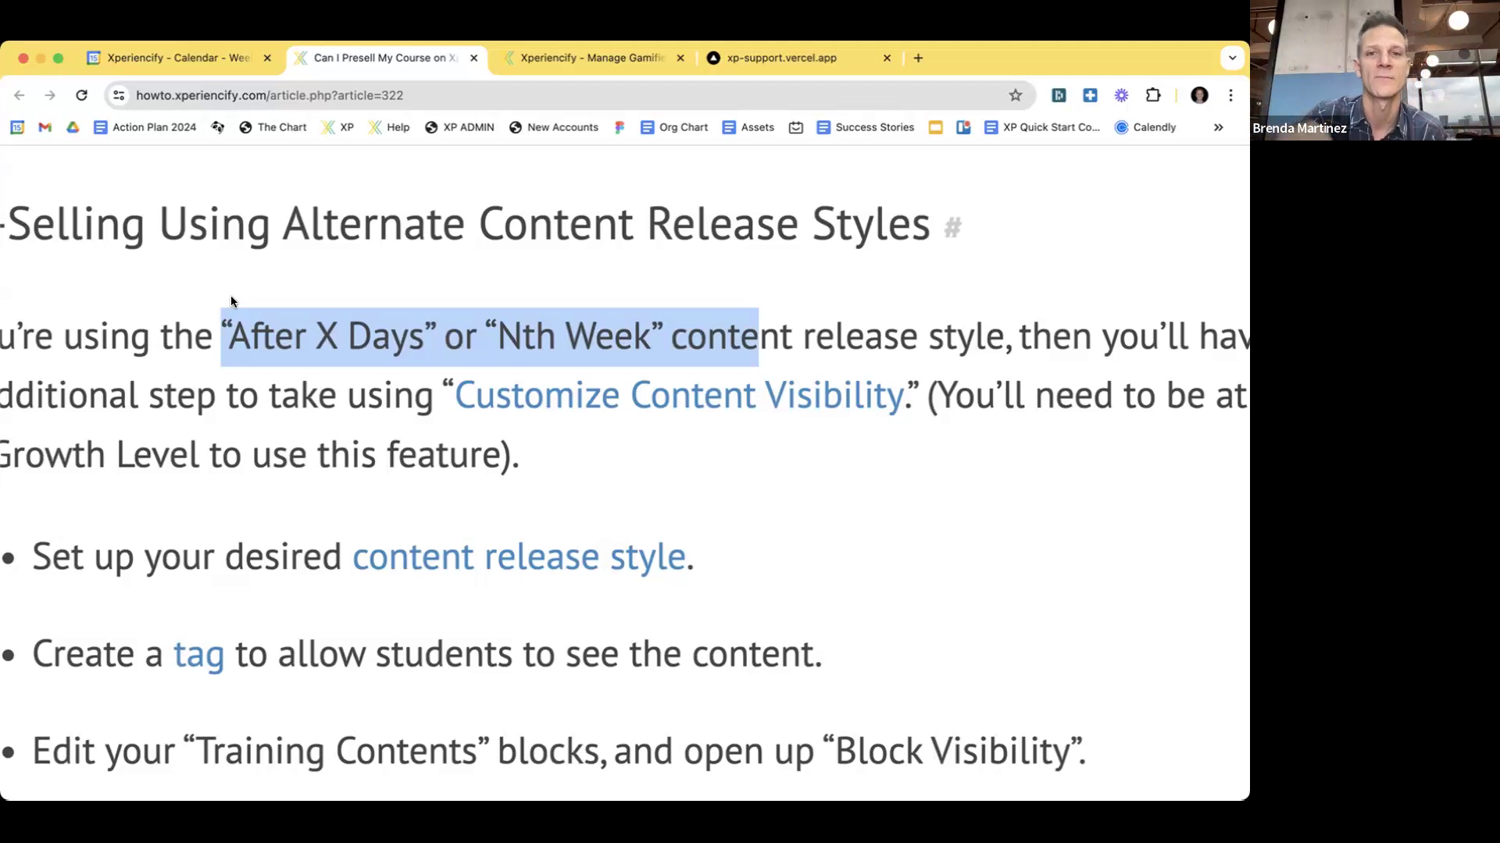
{"action": "left_click", "coordinate": [221, 332]}
{"action": "left_click_drag", "start_coordinate": [221, 332], "coordinate": [664, 345]}
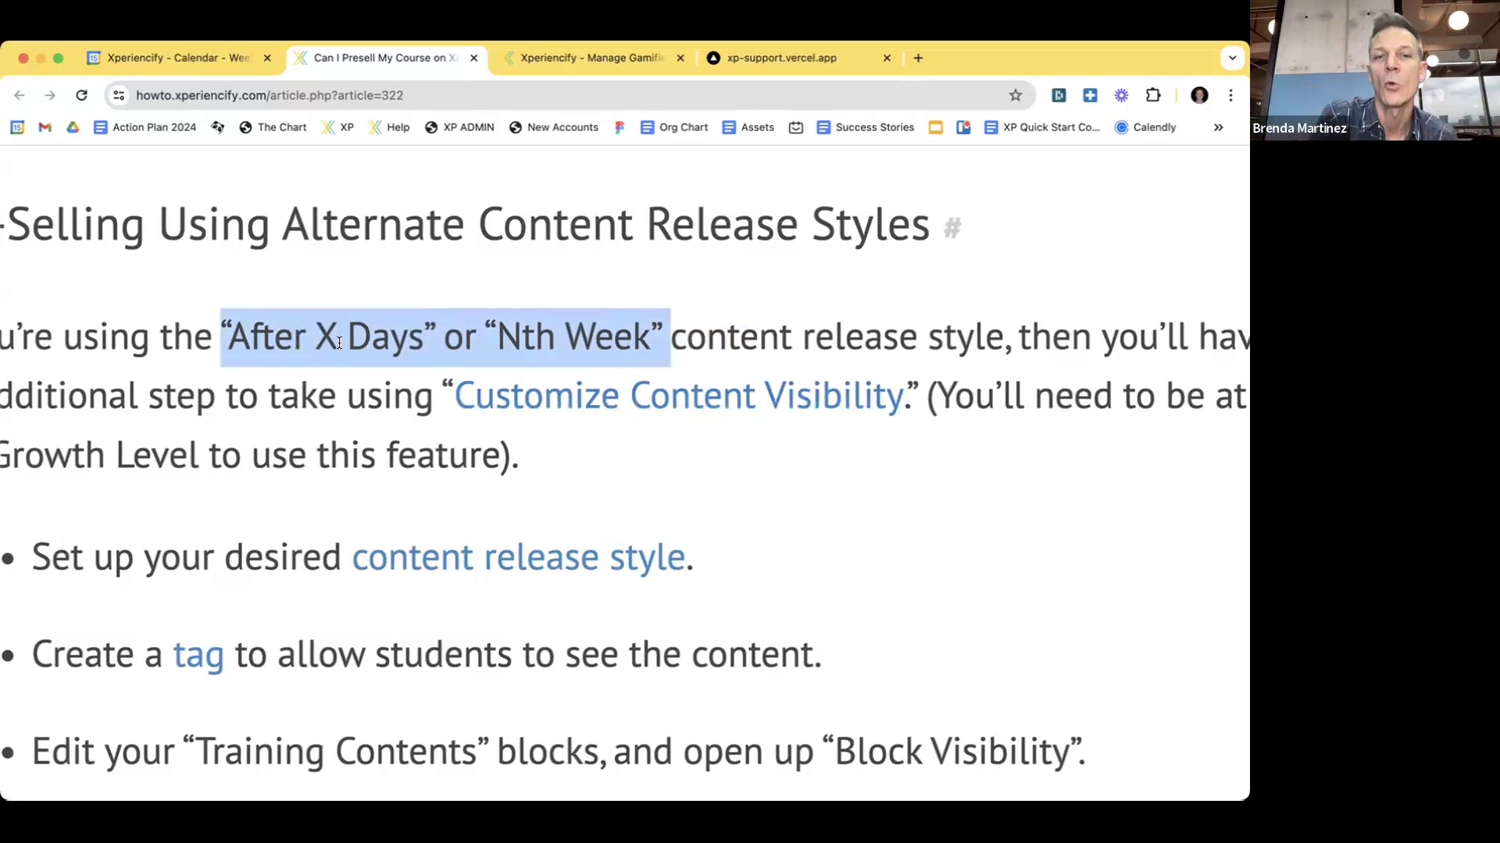
{"action": "scroll", "coordinate": [337, 343], "scroll_direction": "down", "scroll_amount": 5}
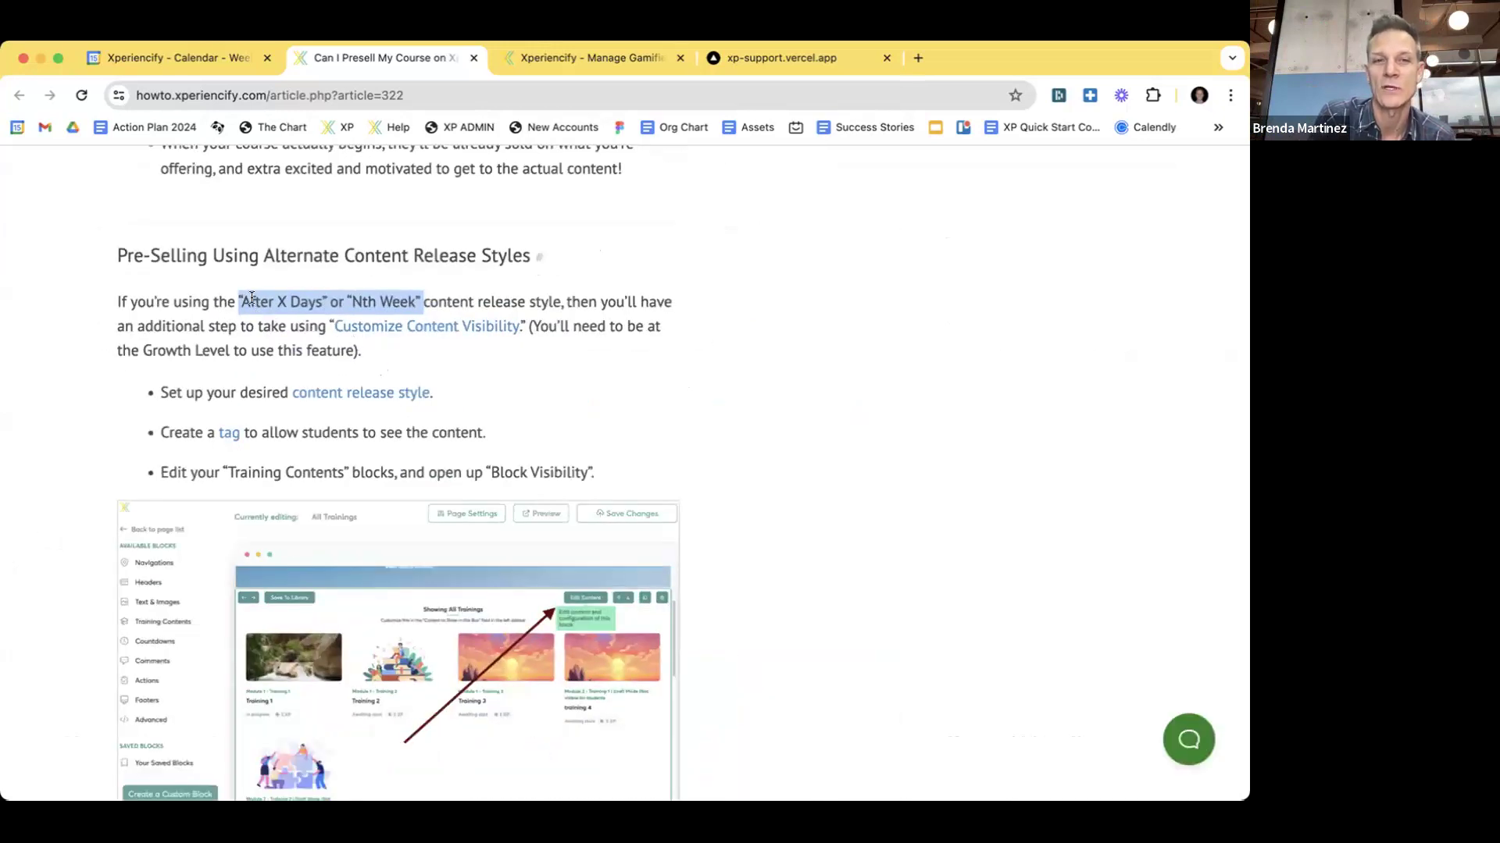
{"action": "left_click", "coordinate": [229, 309]}
{"action": "left_click_drag", "start_coordinate": [237, 301], "coordinate": [443, 293]}
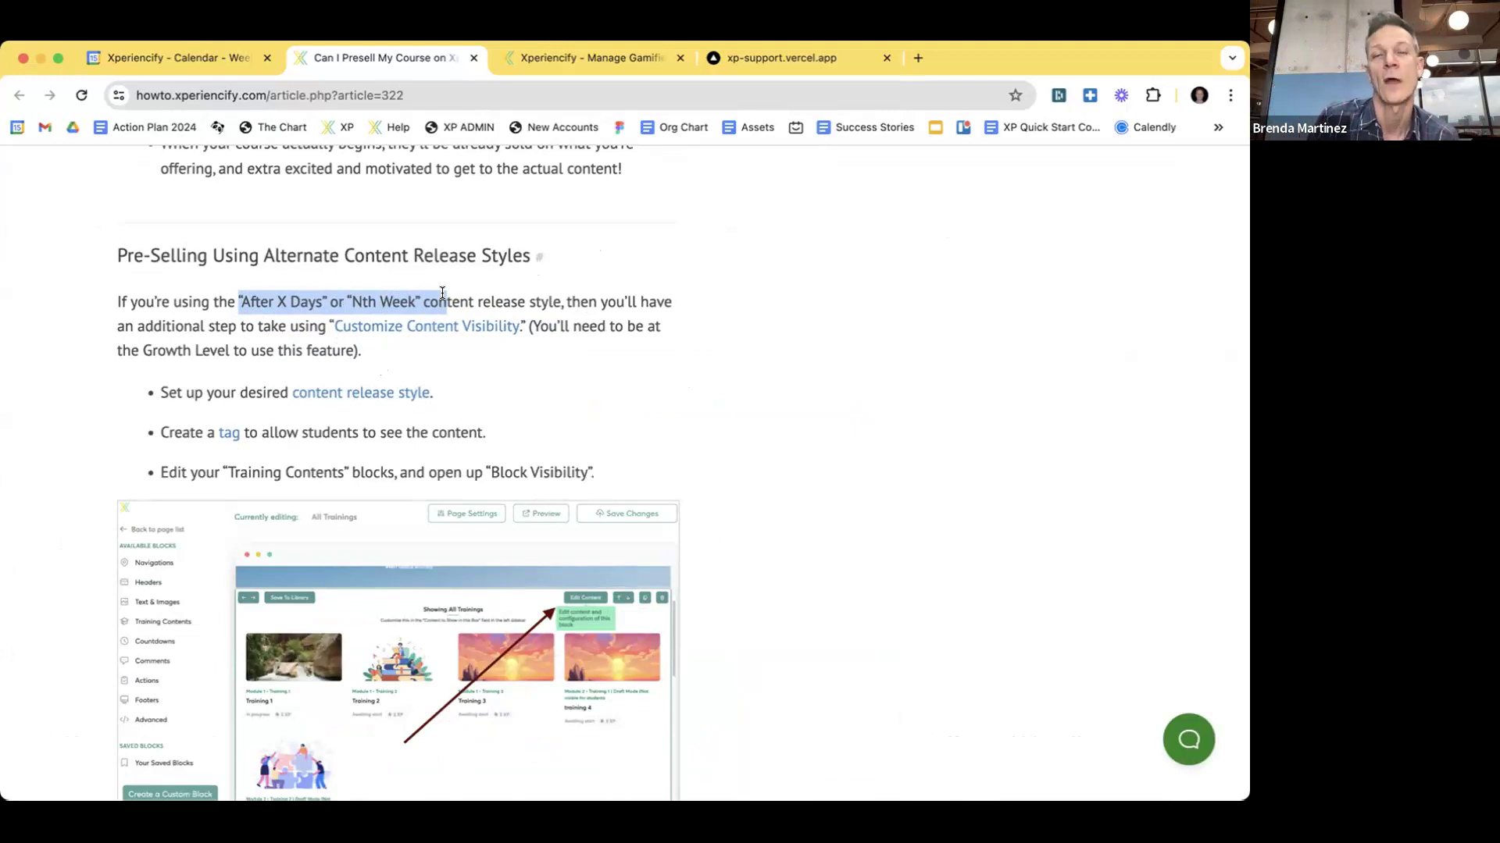
- Back on the course tab, open January Mission's release timing choices, currently On Specific Date
{"action": "left_click", "coordinate": [580, 57]}
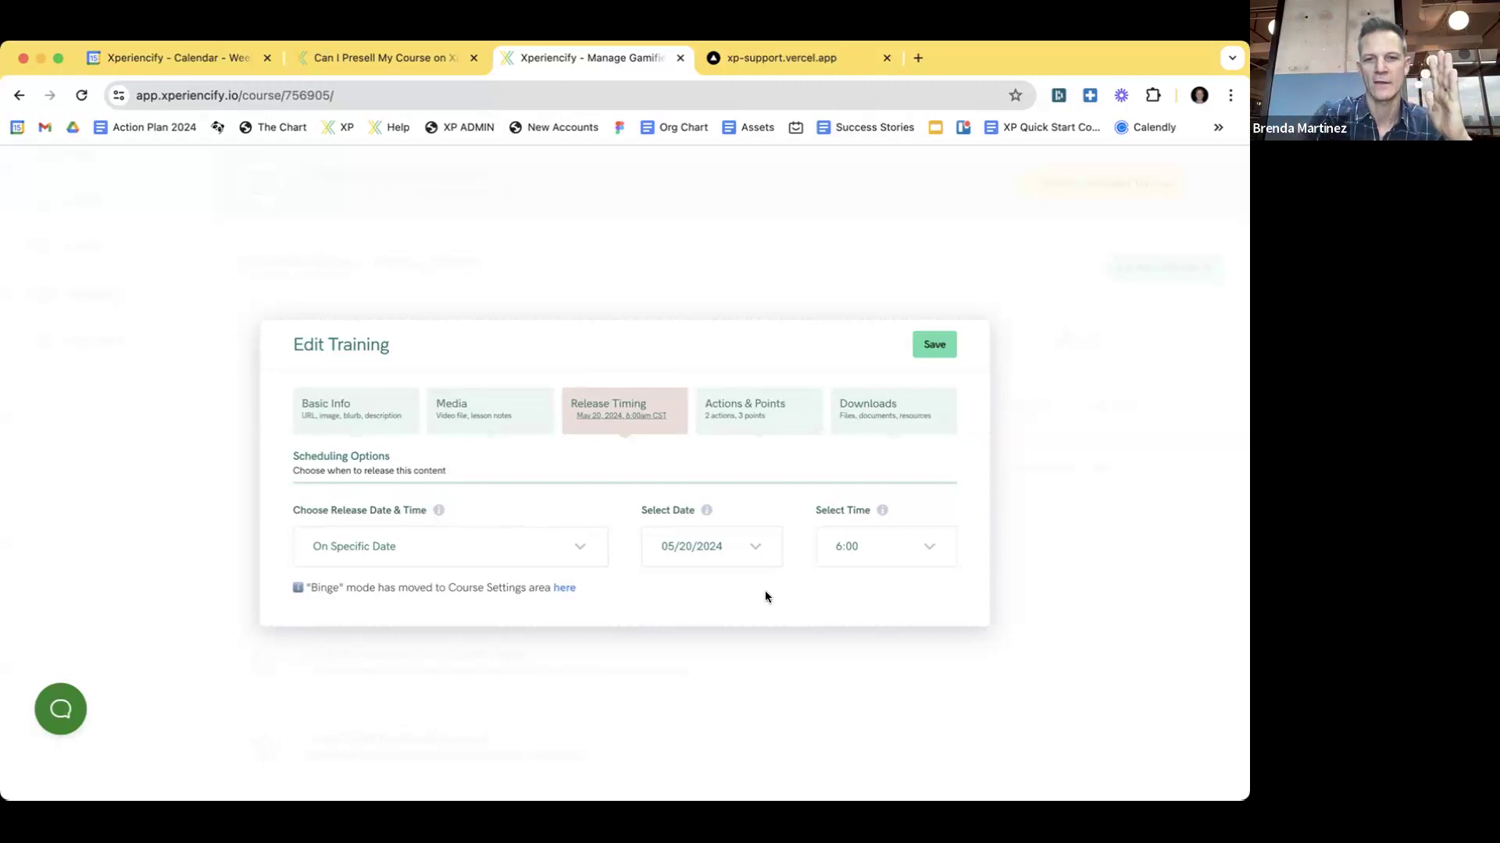
{"action": "left_click", "coordinate": [508, 542]}
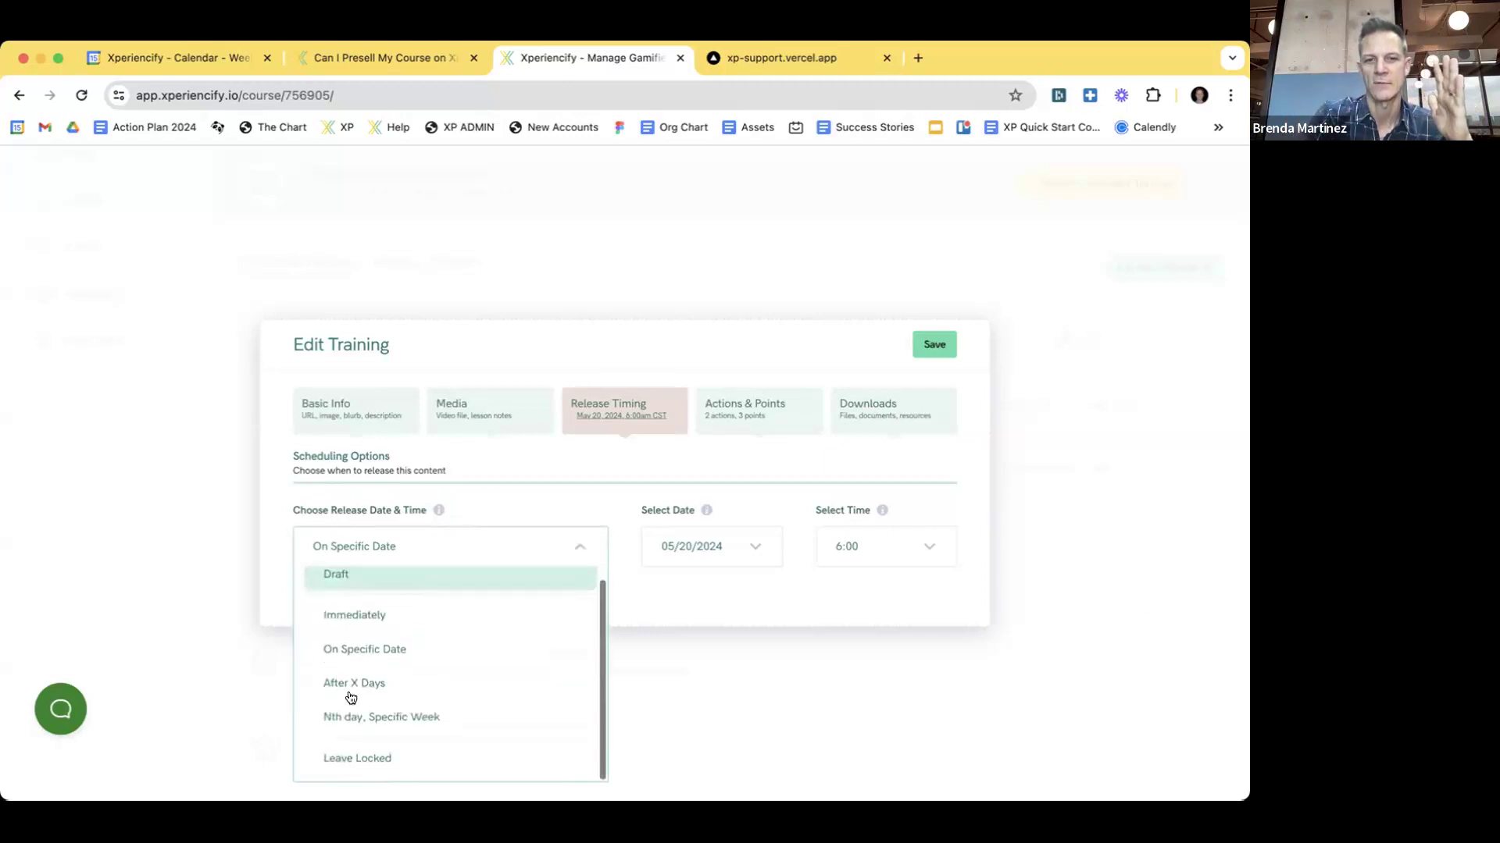
{"action": "scroll", "coordinate": [392, 683], "scroll_direction": "up", "scroll_amount": 5}
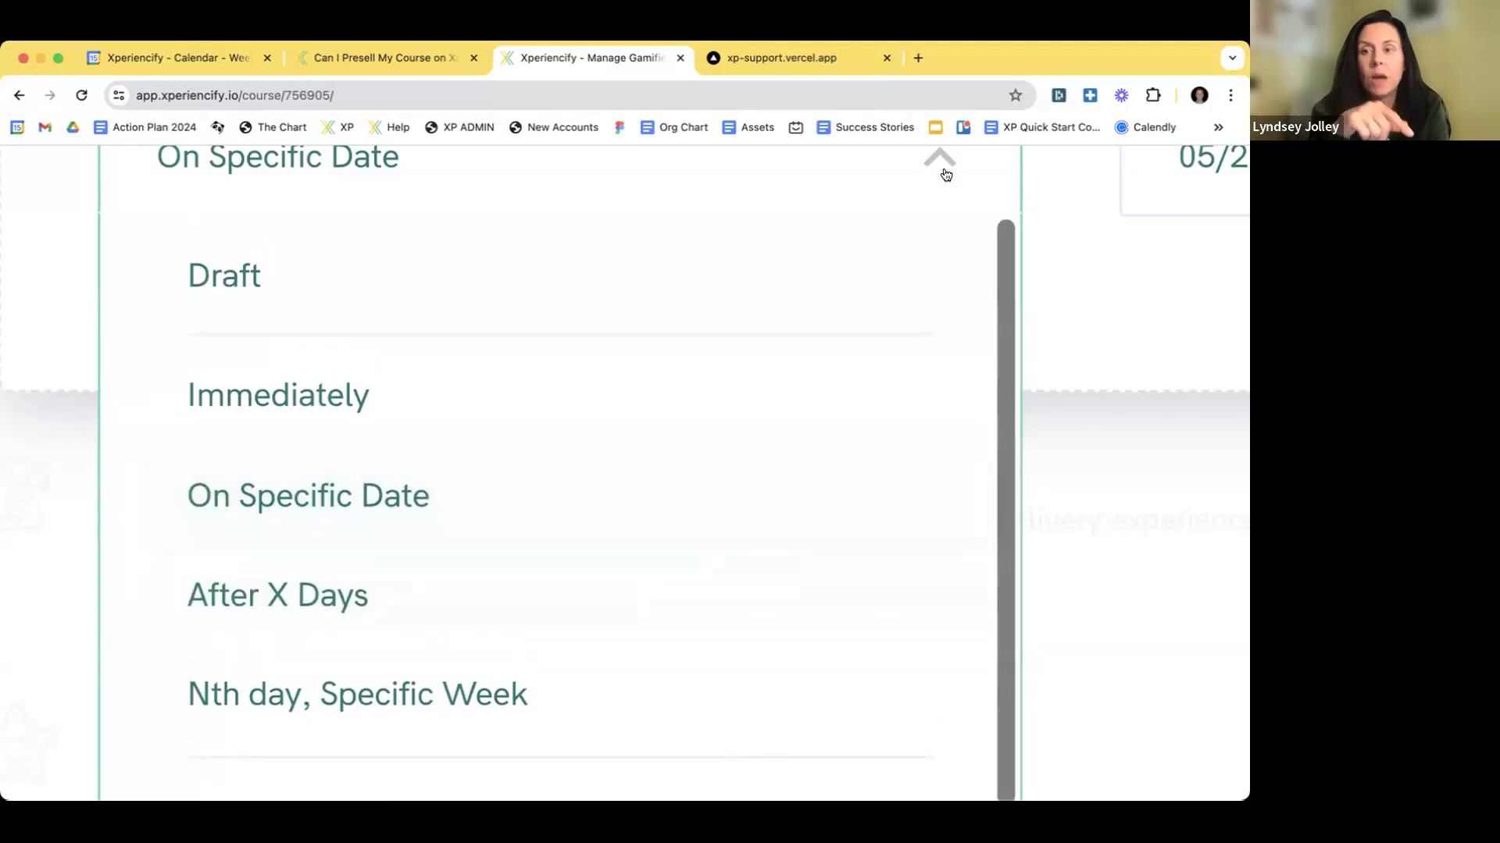
- Collapse the release choices, keeping 05/20/2024 at 6:00, and reset the browser zoom
{"action": "left_click", "coordinate": [939, 160]}
{"action": "scroll", "coordinate": [631, 339], "scroll_direction": "up", "scroll_amount": 5}
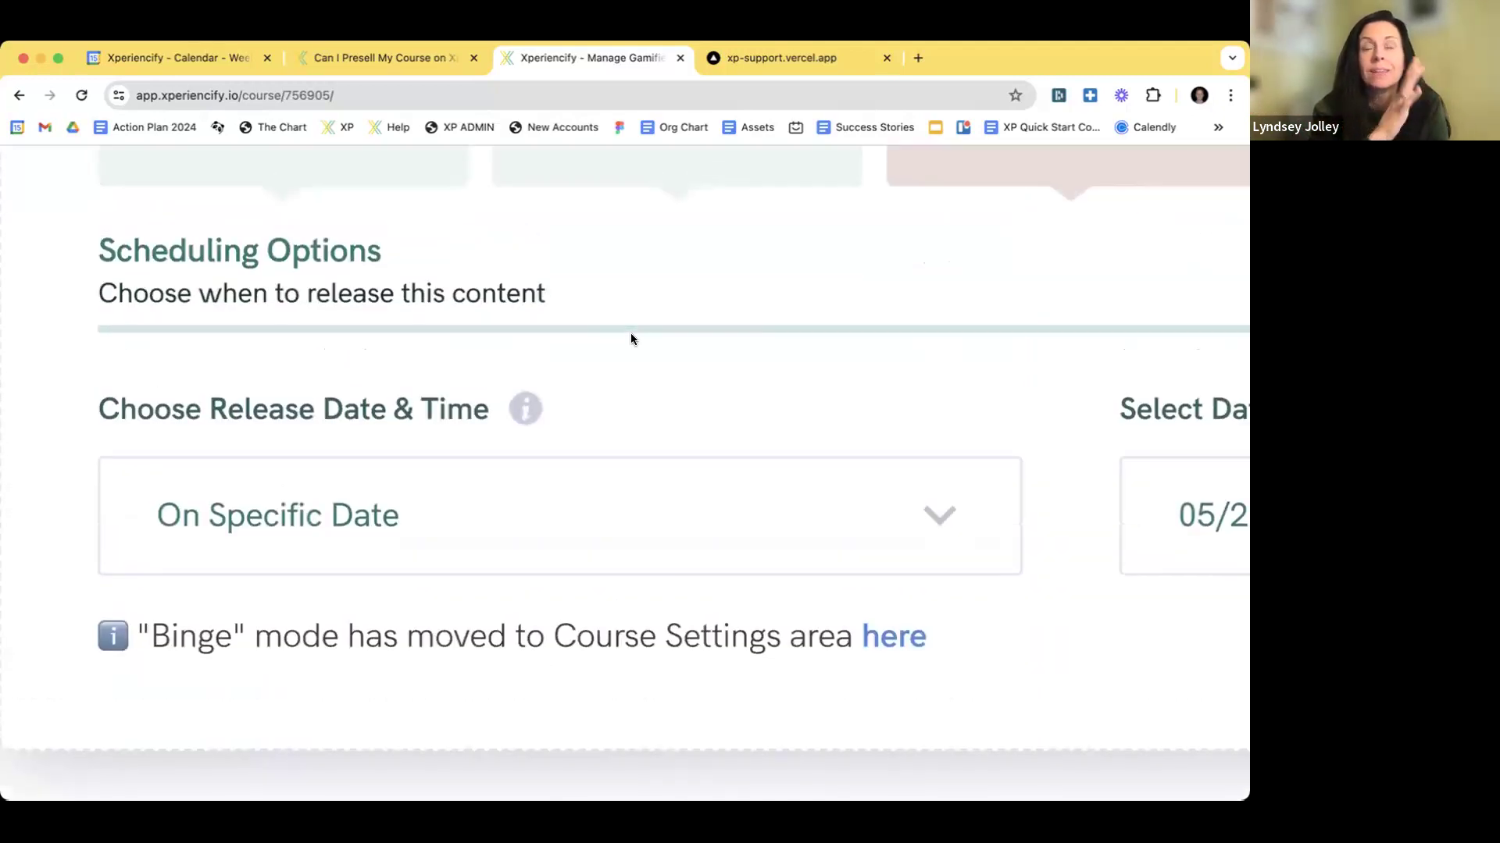
{"action": "key", "text": "super+0"}
{"action": "scroll", "coordinate": [592, 385], "scroll_direction": "right", "scroll_amount": 5}
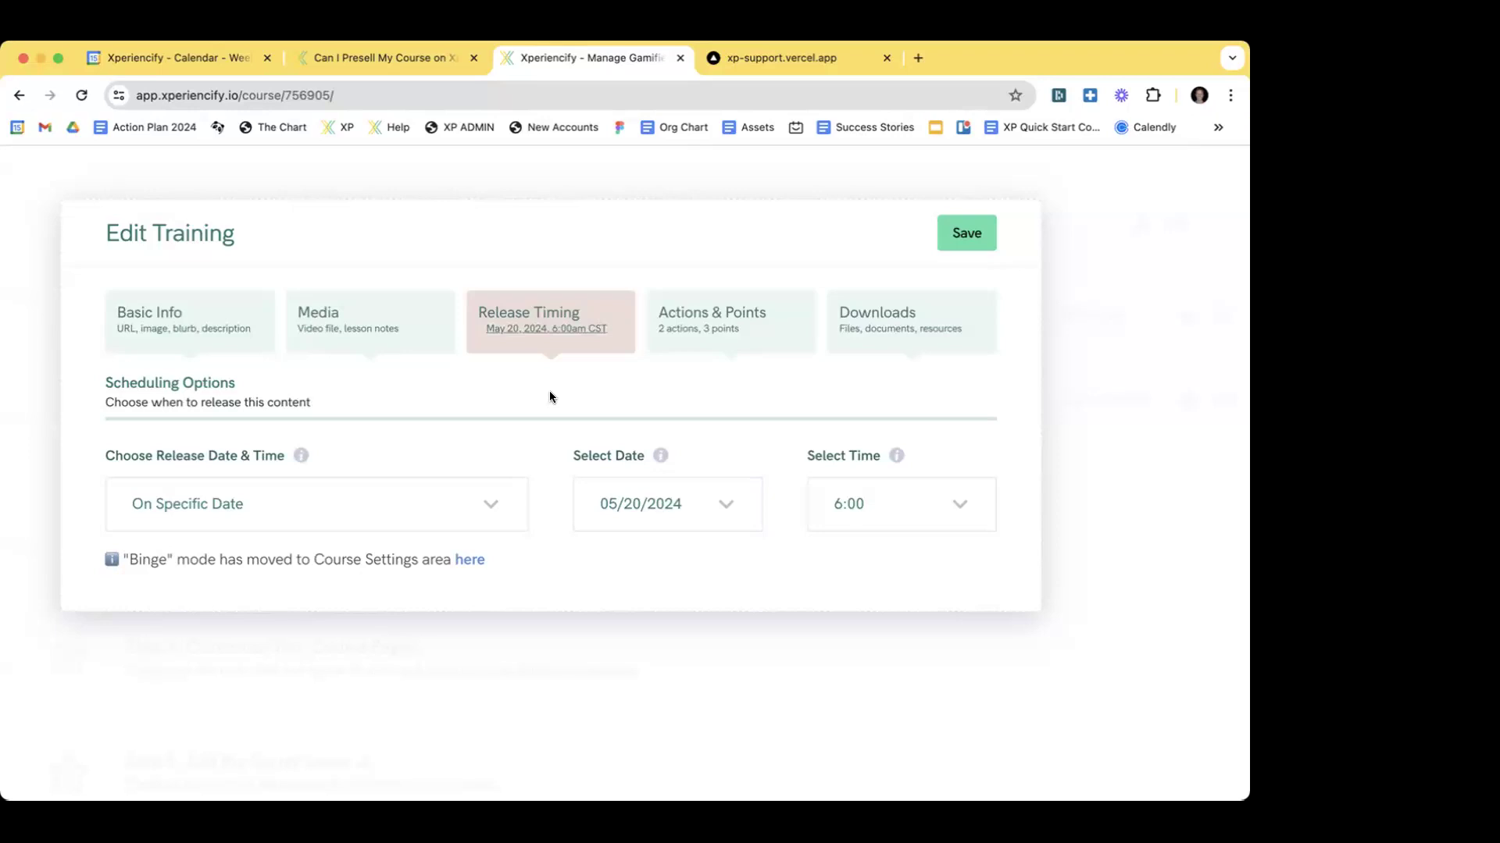
{"action": "left_click", "coordinate": [297, 494]}
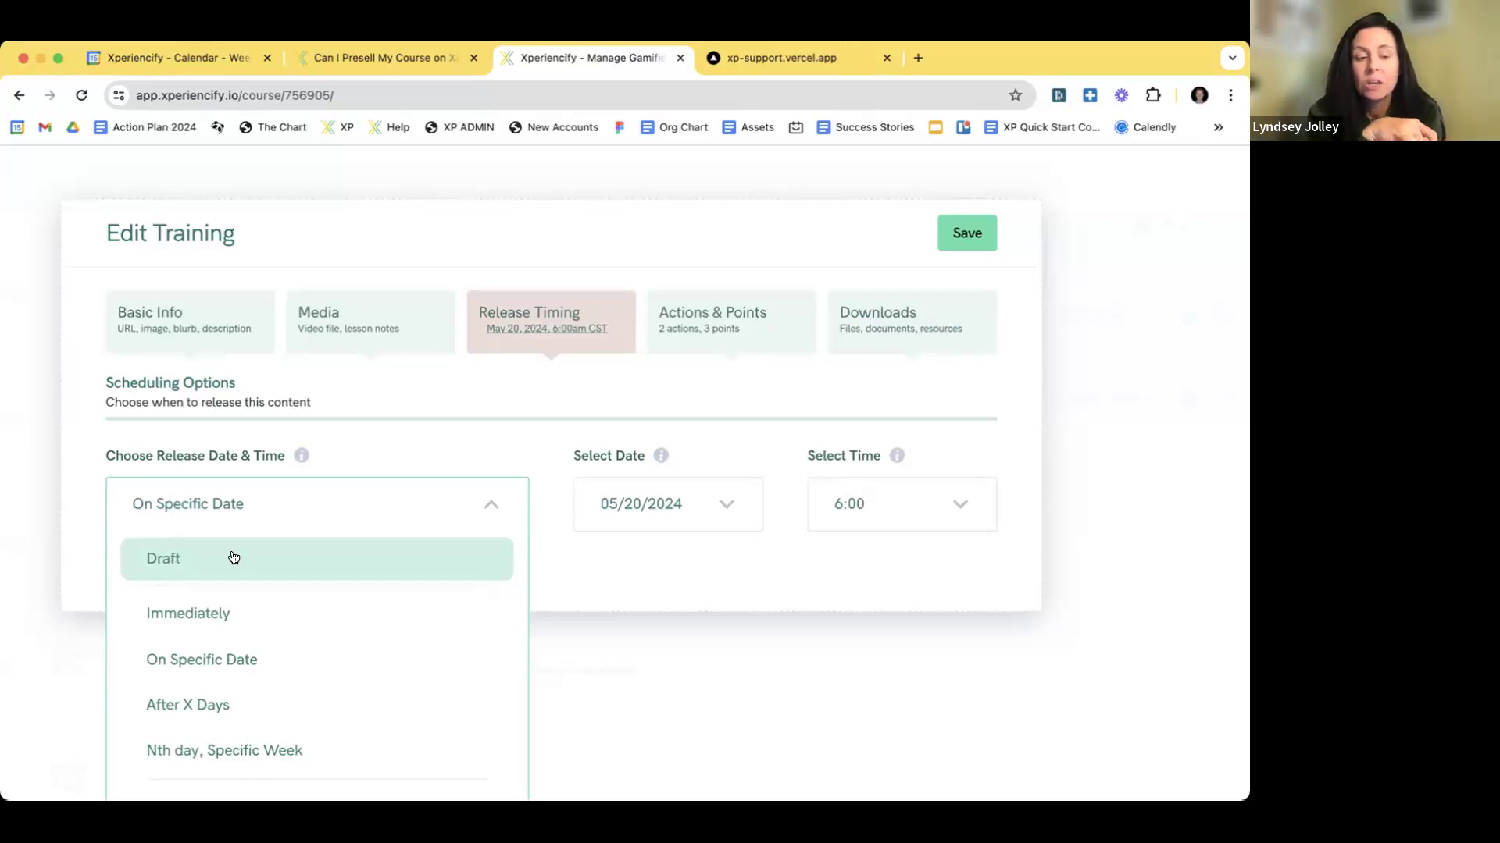
{"action": "left_click", "coordinate": [260, 674]}
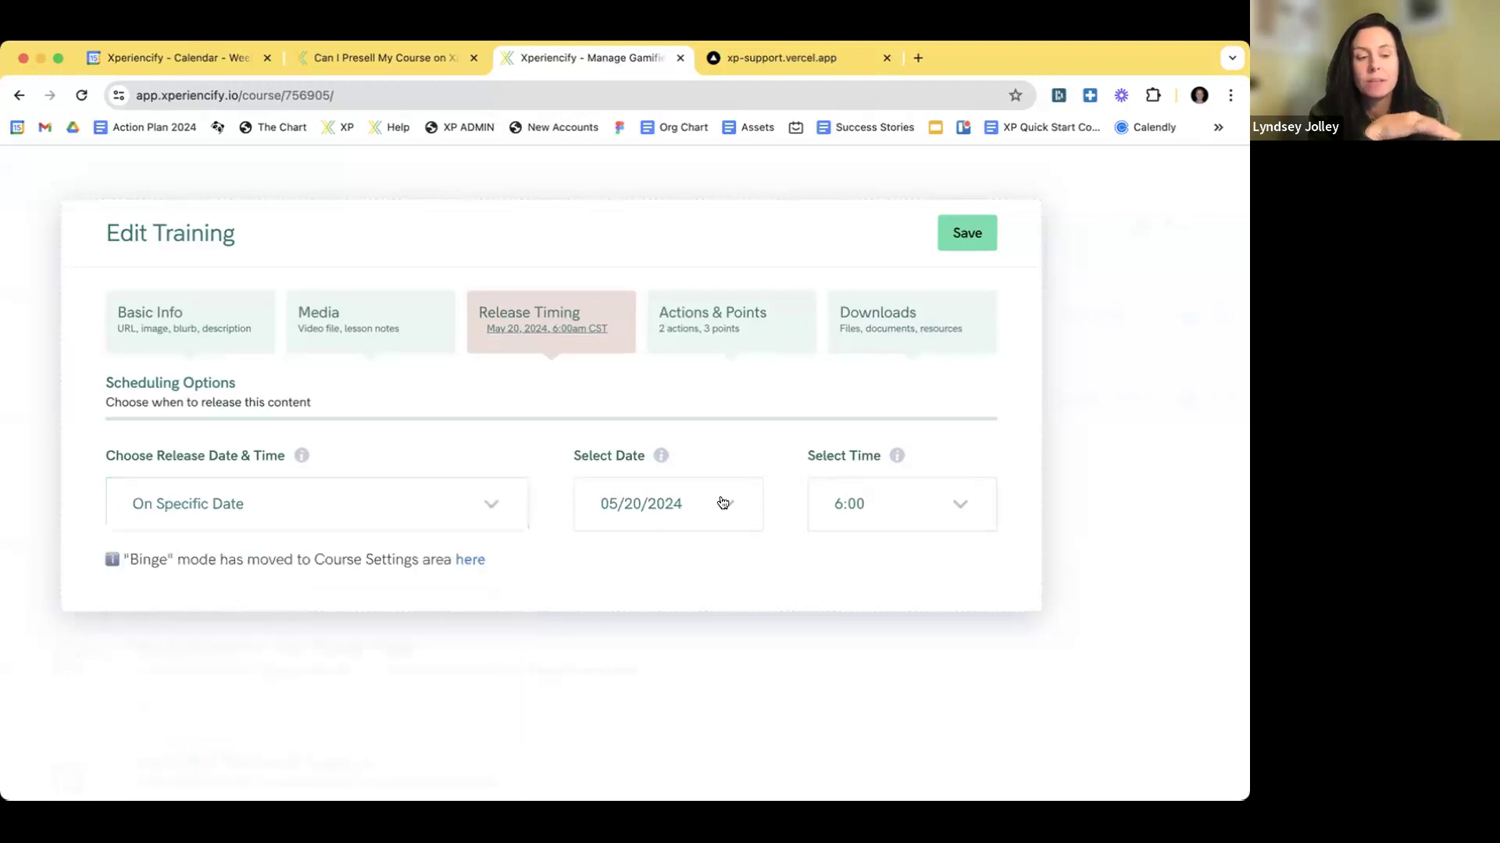
- Open the release date calendar, showing May 2024 with the 20th selected
{"action": "scroll", "coordinate": [532, 552], "scroll_direction": "up", "scroll_amount": 1}
{"action": "scroll", "coordinate": [532, 556], "scroll_direction": "down", "scroll_amount": 1}
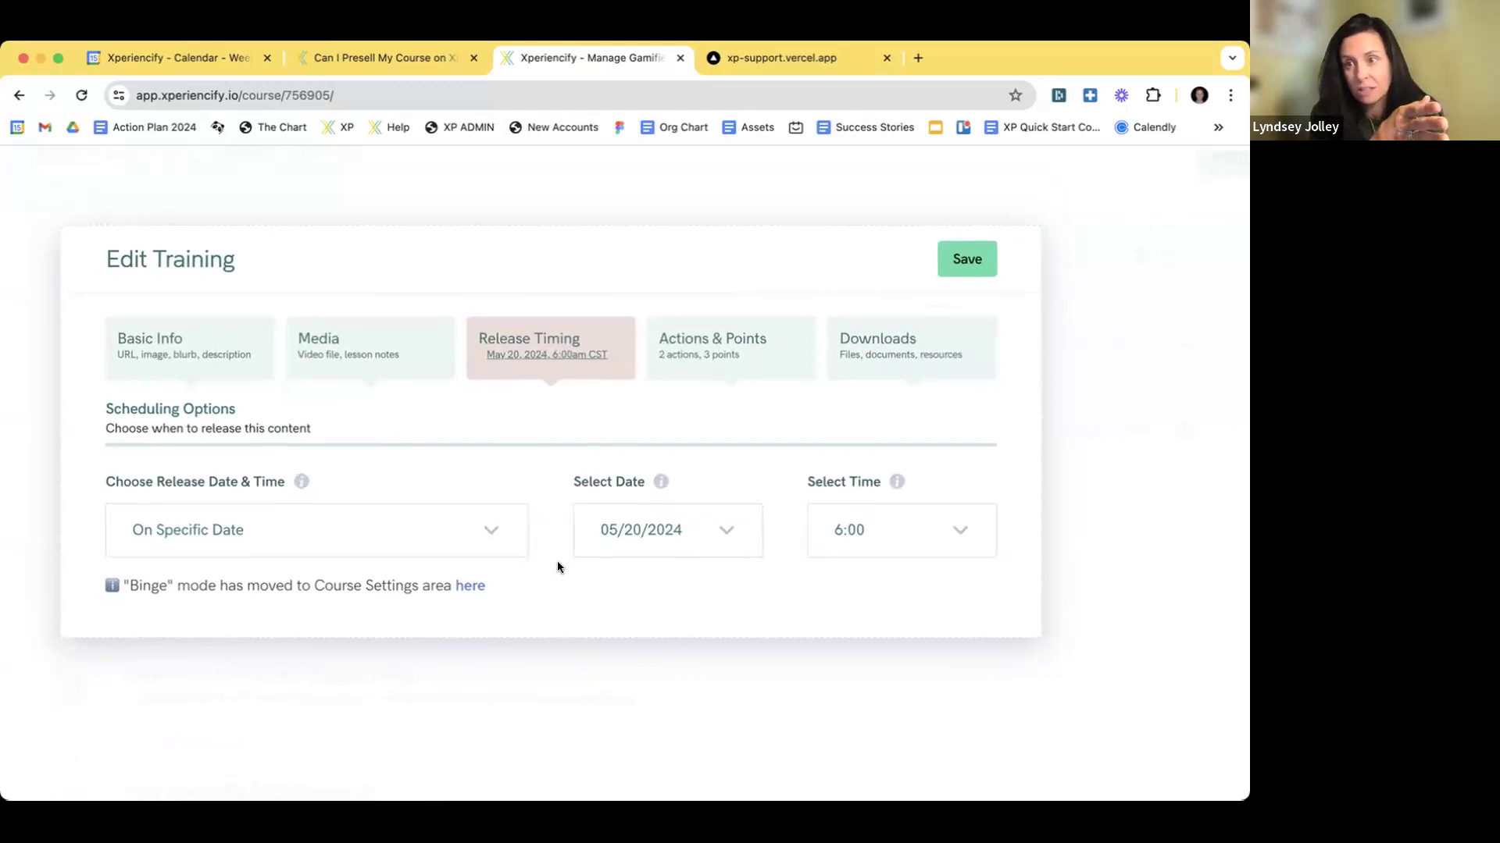
{"action": "scroll", "coordinate": [557, 564], "scroll_direction": "down", "scroll_amount": 1}
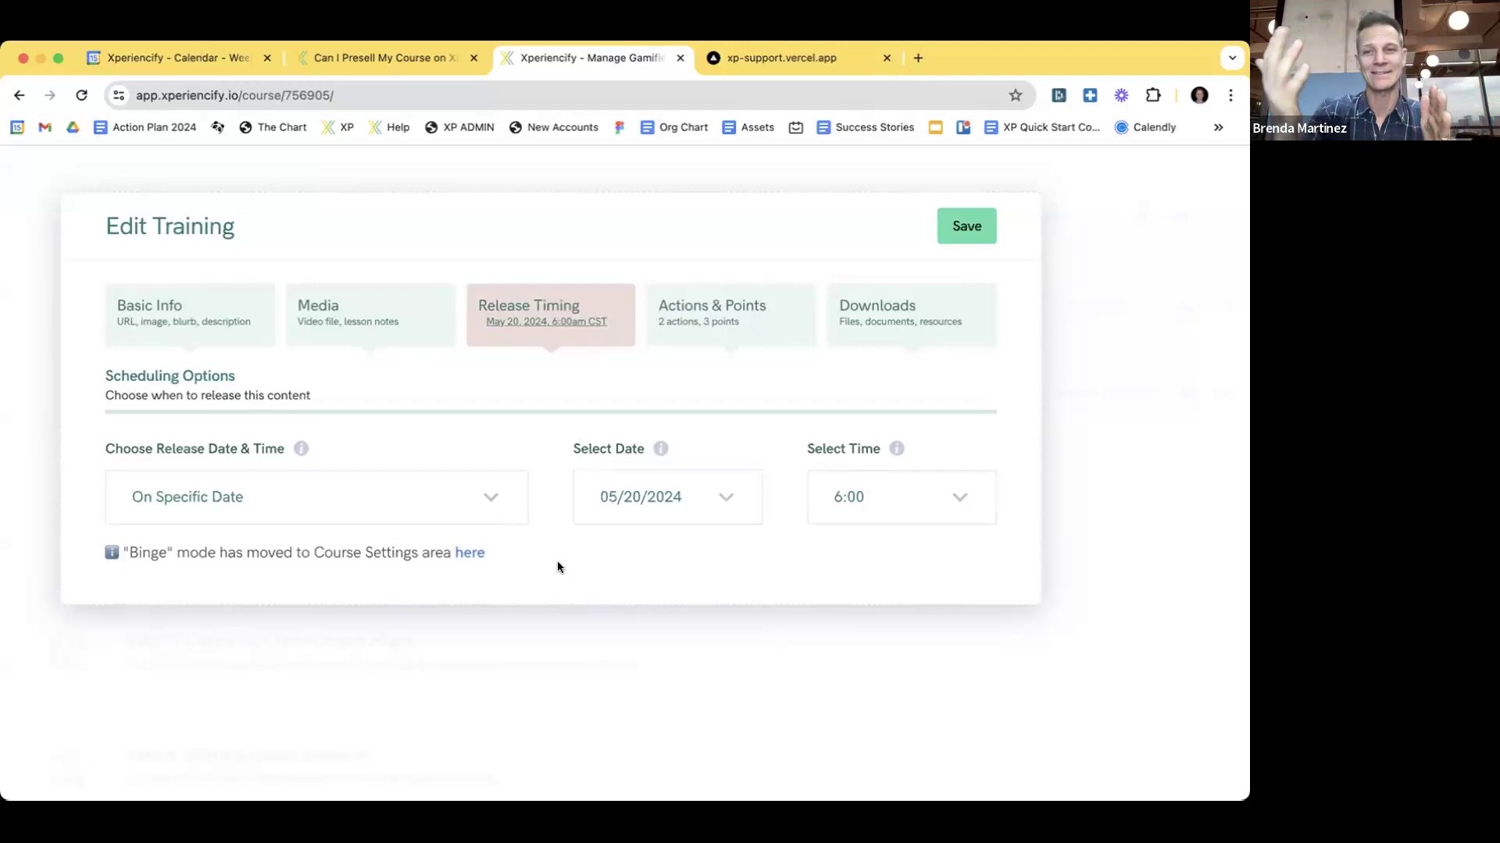
{"action": "left_click", "coordinate": [694, 500]}
- Change the release date to June 1, 2024, keeping the 6:00 release time
{"action": "scroll", "coordinate": [701, 500], "scroll_direction": "down", "scroll_amount": 1}
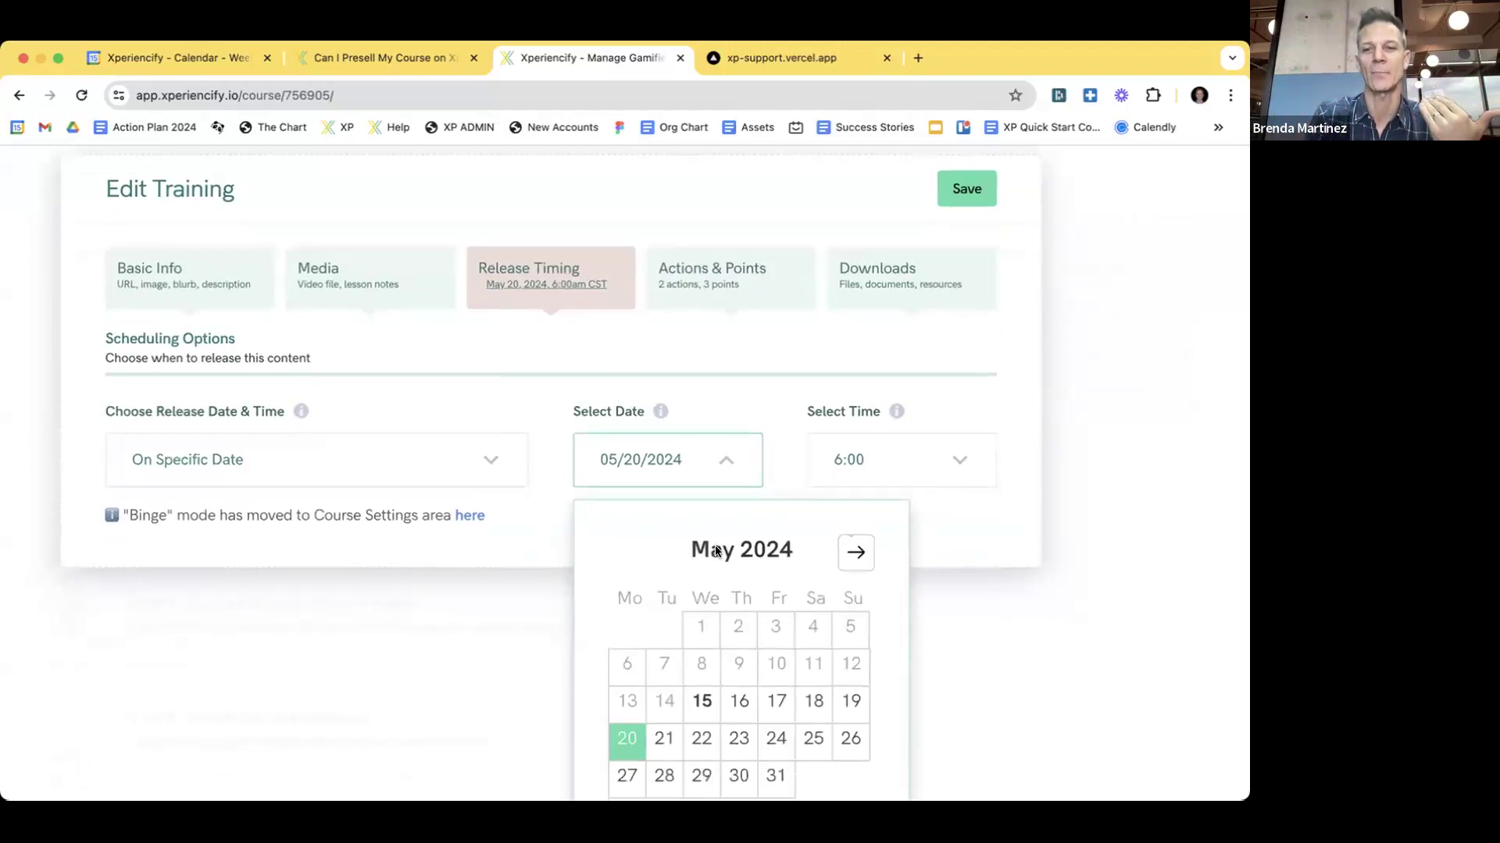
{"action": "left_click", "coordinate": [856, 553]}
{"action": "left_click", "coordinate": [812, 623]}
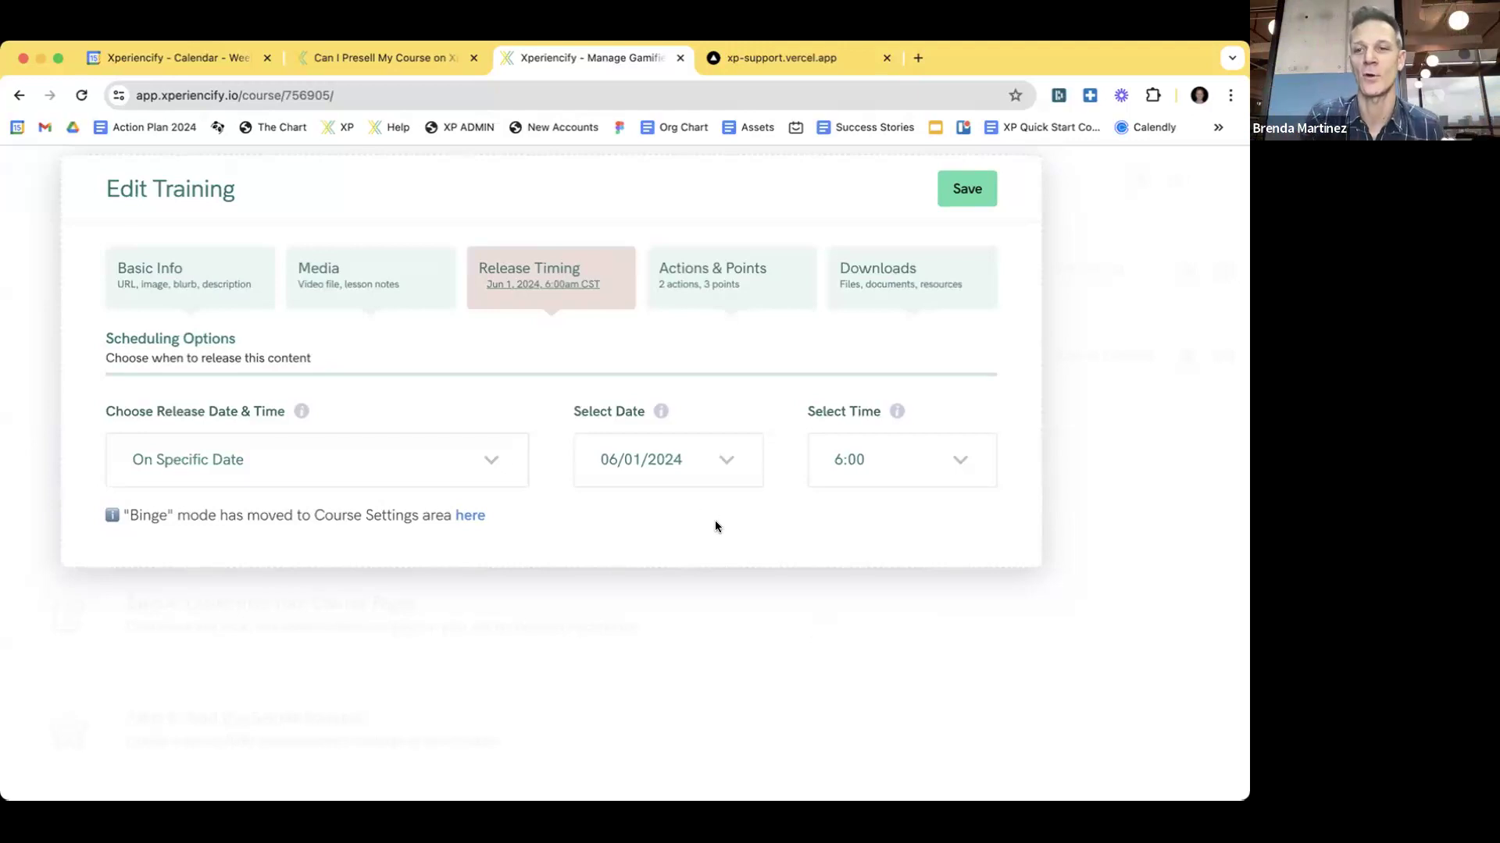
{"action": "left_click", "coordinate": [457, 442]}
- Set January Mission's release timing to Immediately
{"action": "left_click", "coordinate": [255, 587]}
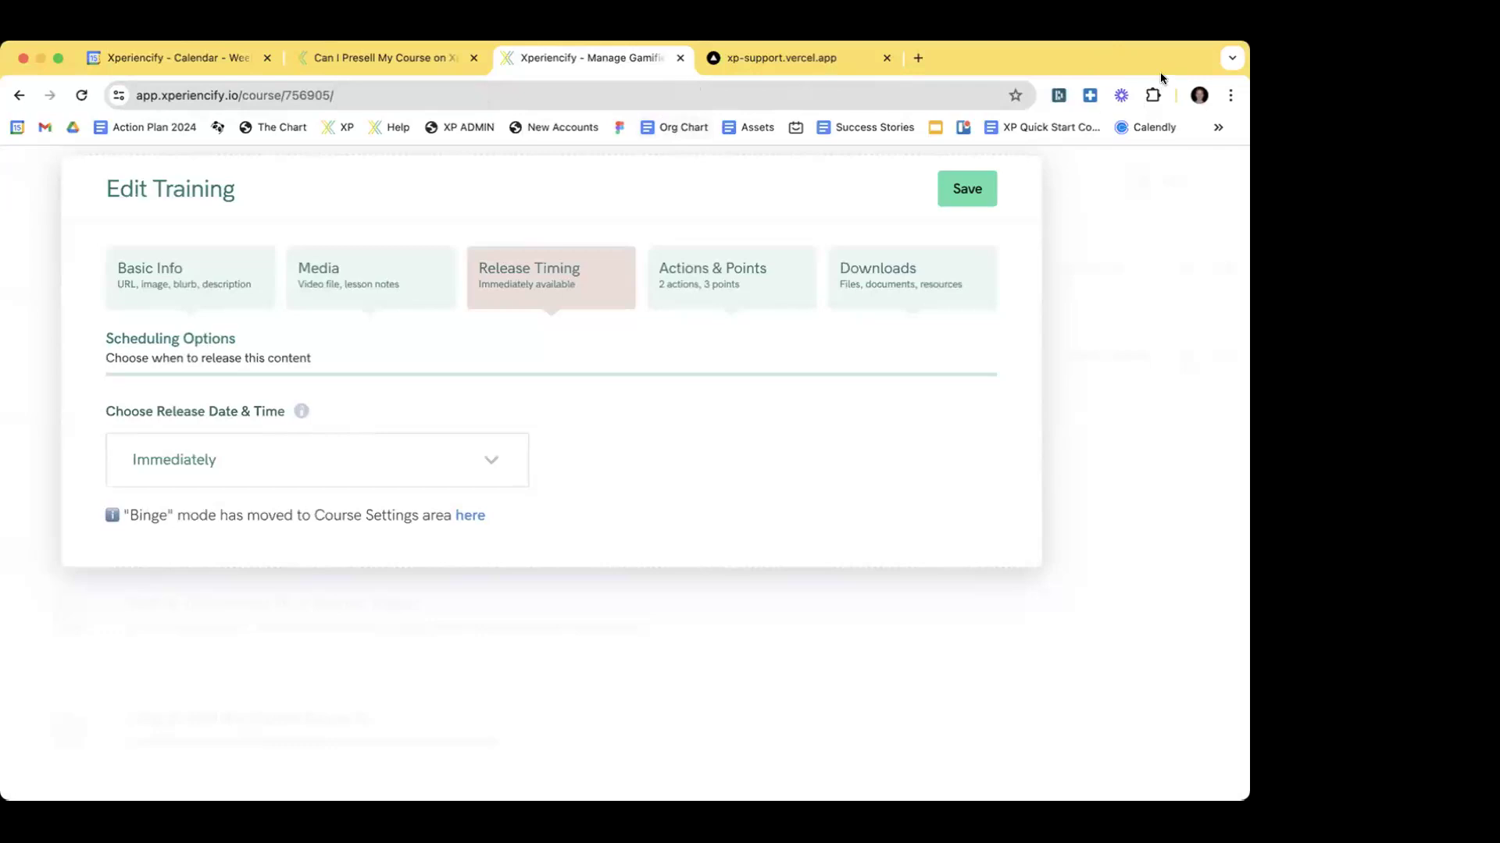
- Switch the release to On Specific Date, 06/01/2024 at 6:00, and save it
{"action": "left_click", "coordinate": [343, 469]}
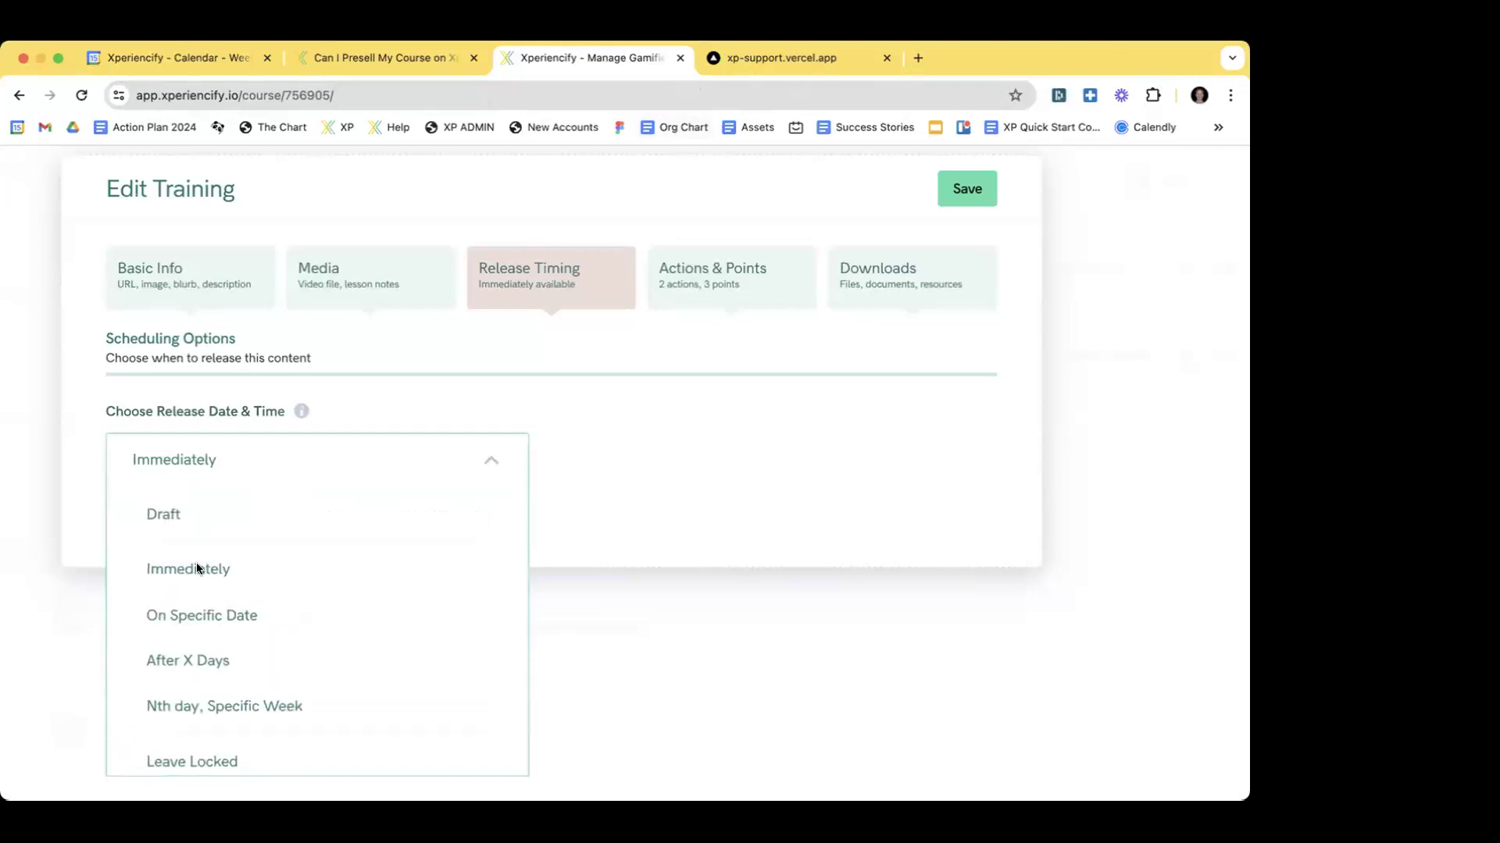
{"action": "left_click", "coordinate": [214, 609]}
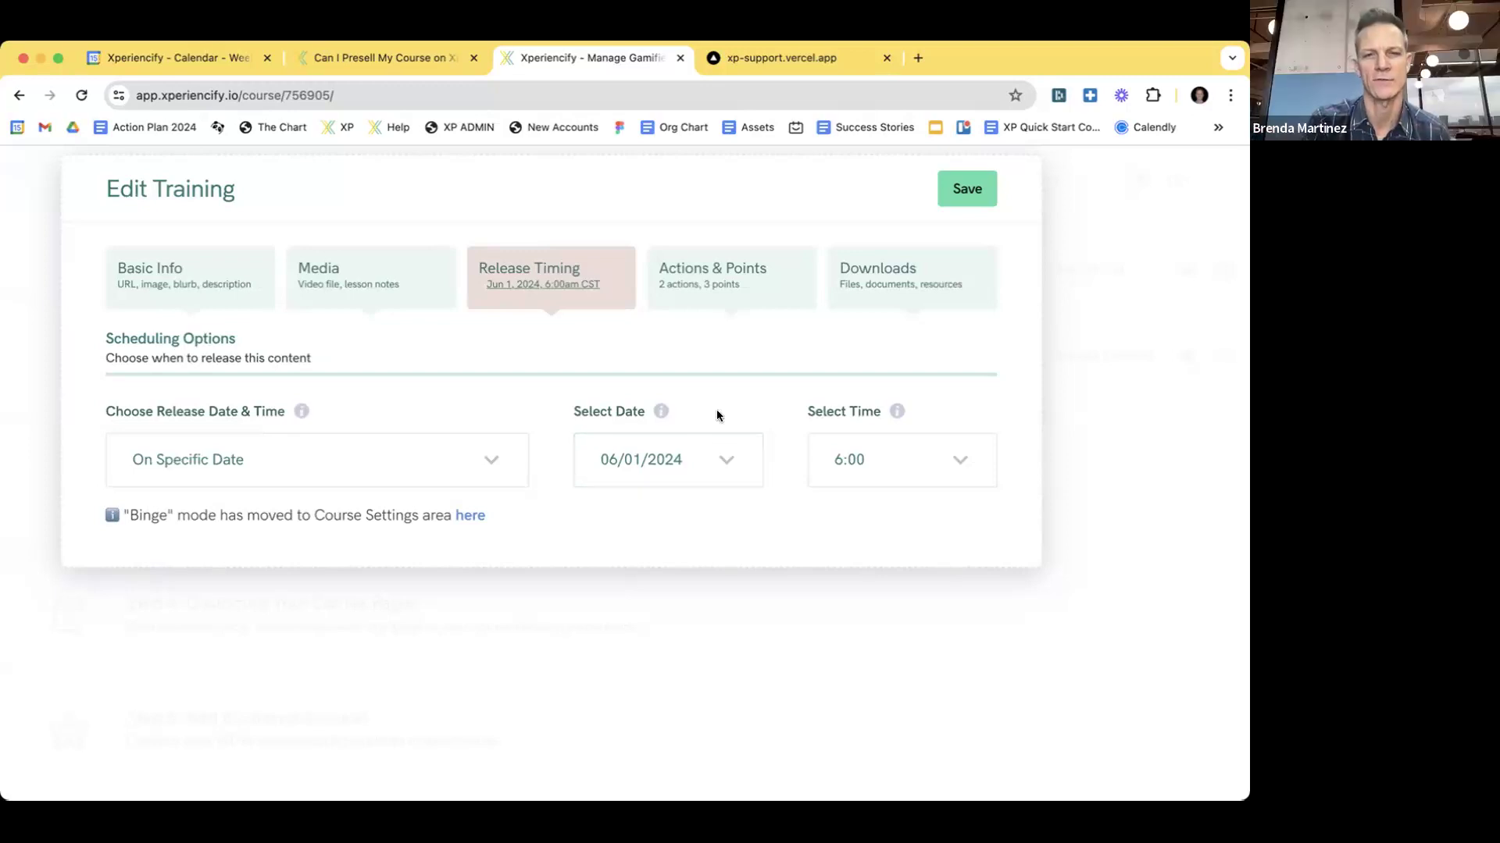
{"action": "left_click", "coordinate": [961, 194]}
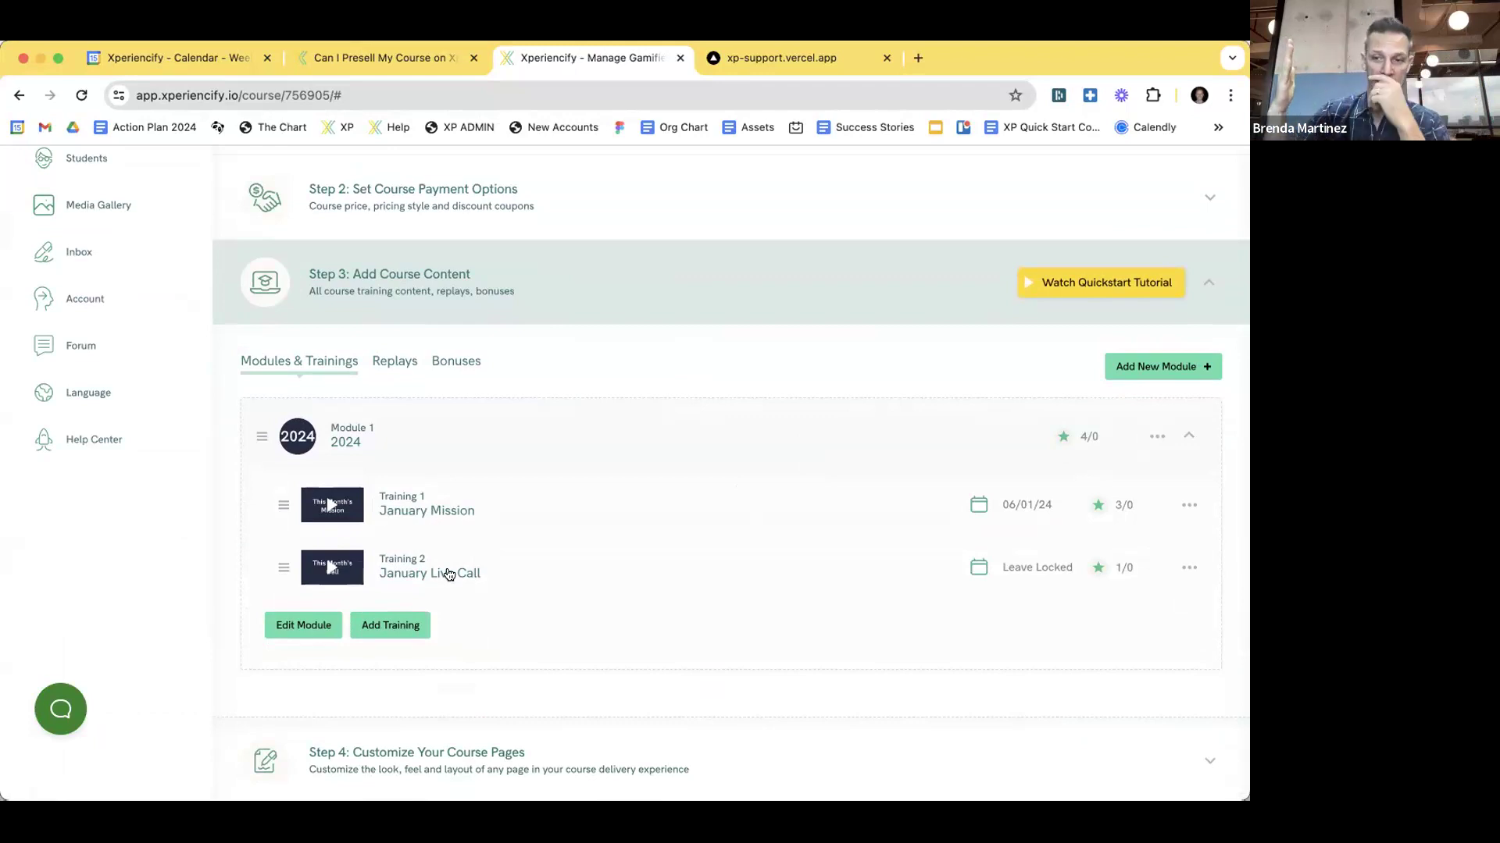
- Scroll the course content list showing January Mission releasing 06/01/24
{"action": "scroll", "coordinate": [531, 476], "scroll_direction": "down", "scroll_amount": 1}
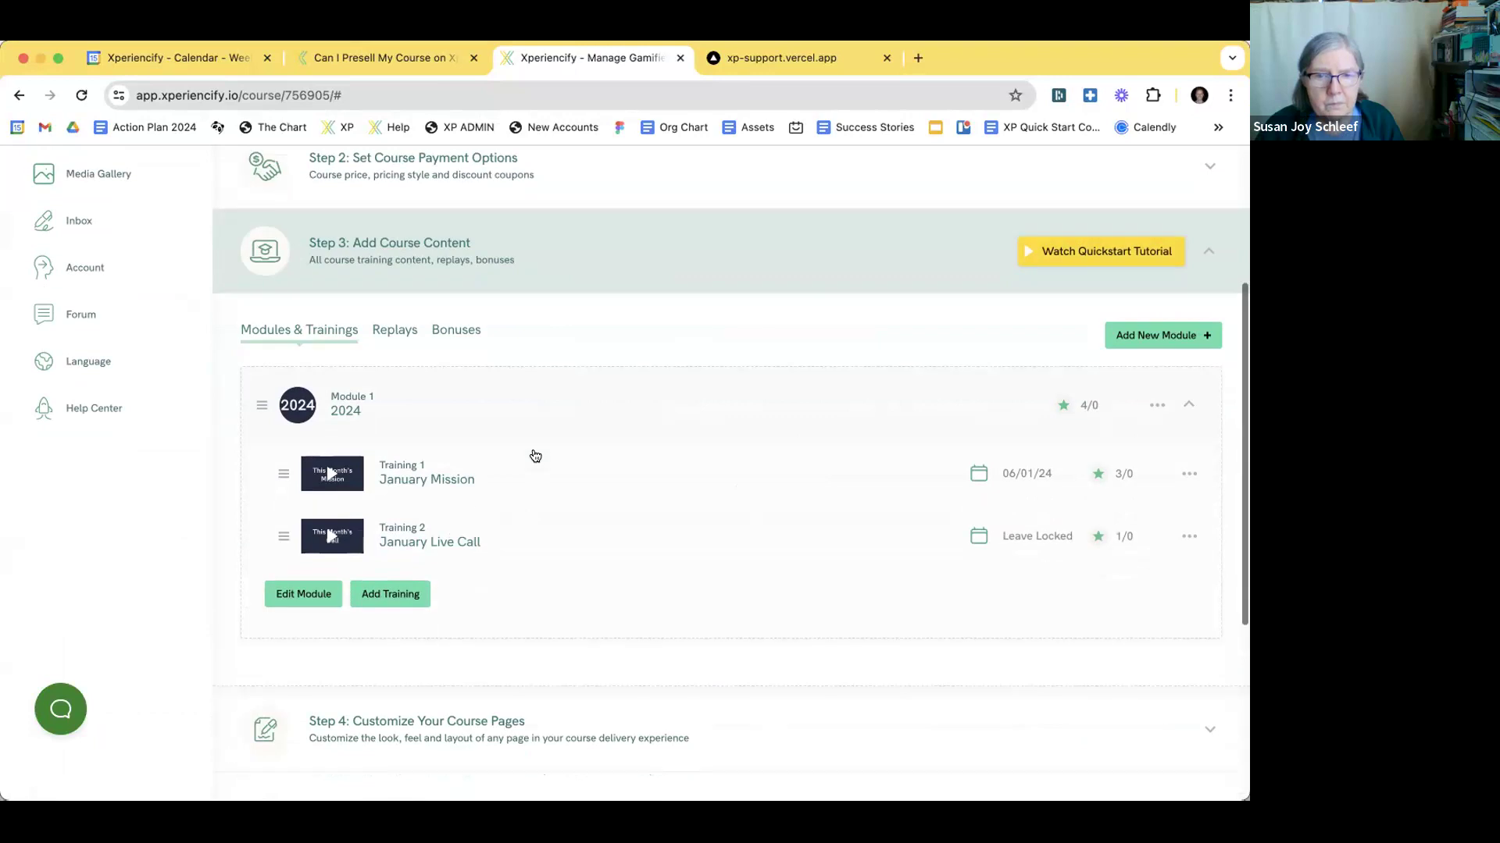
- Open January Mission and change its release timing to Immediately
{"action": "left_click", "coordinate": [461, 466]}
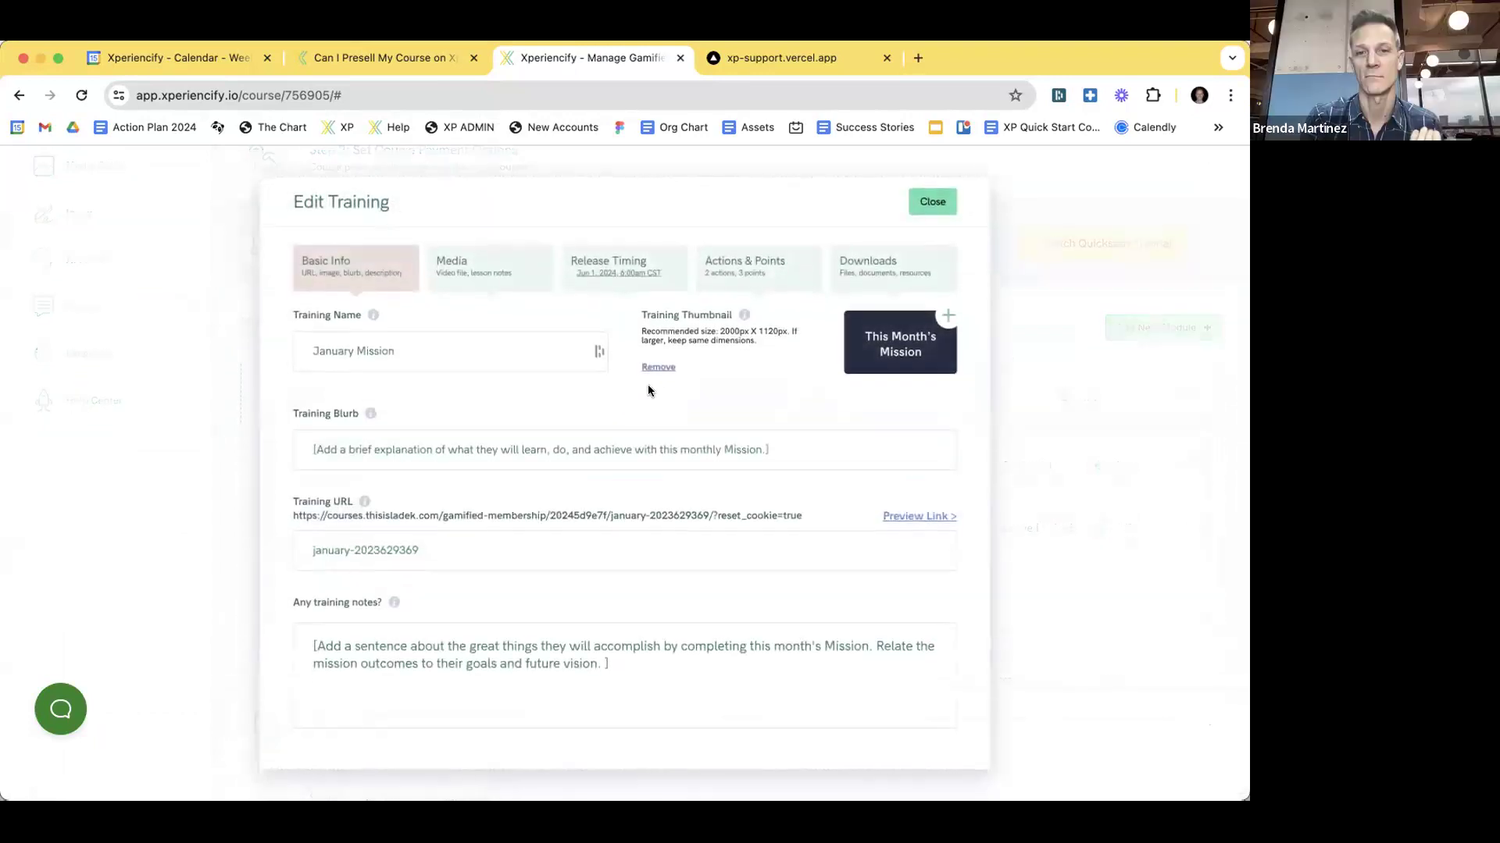
{"action": "left_click", "coordinate": [649, 273]}
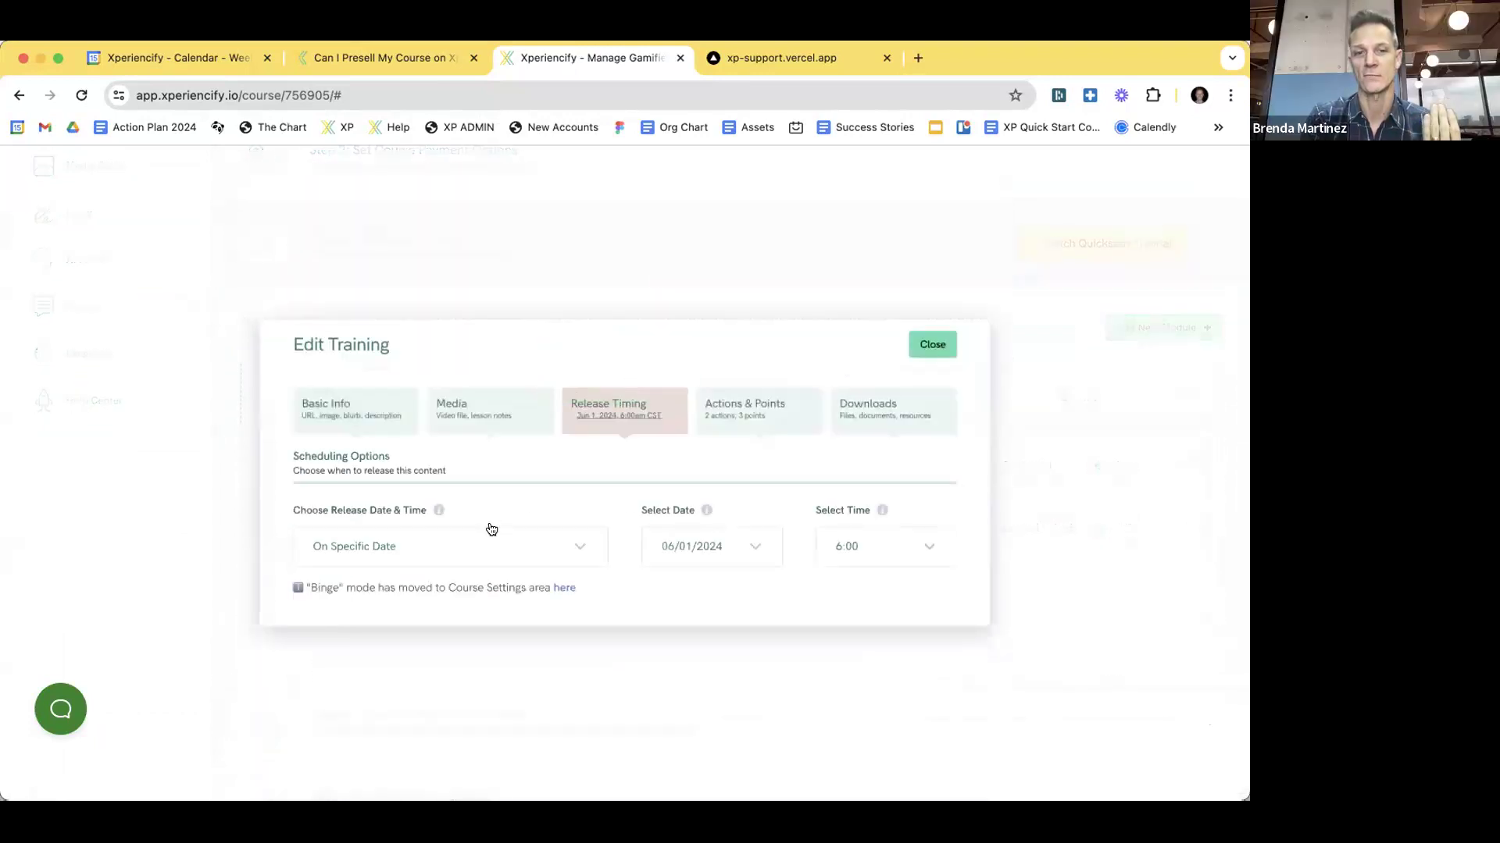
{"action": "left_click", "coordinate": [418, 556]}
{"action": "left_click", "coordinate": [348, 629]}
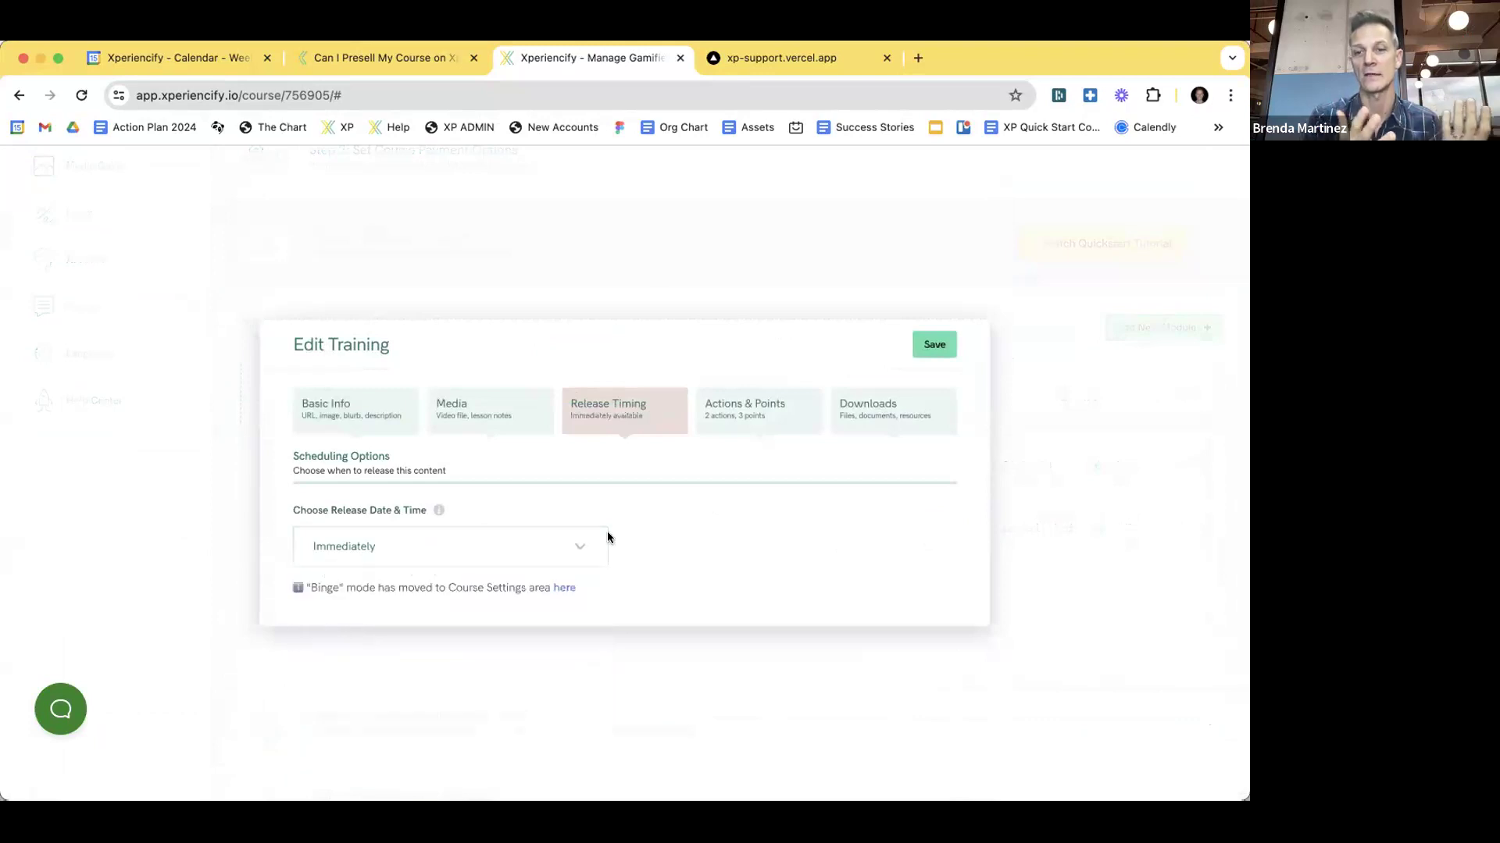
{"action": "scroll", "coordinate": [635, 536], "scroll_direction": "up", "scroll_amount": 5, "text": "ctrl"}
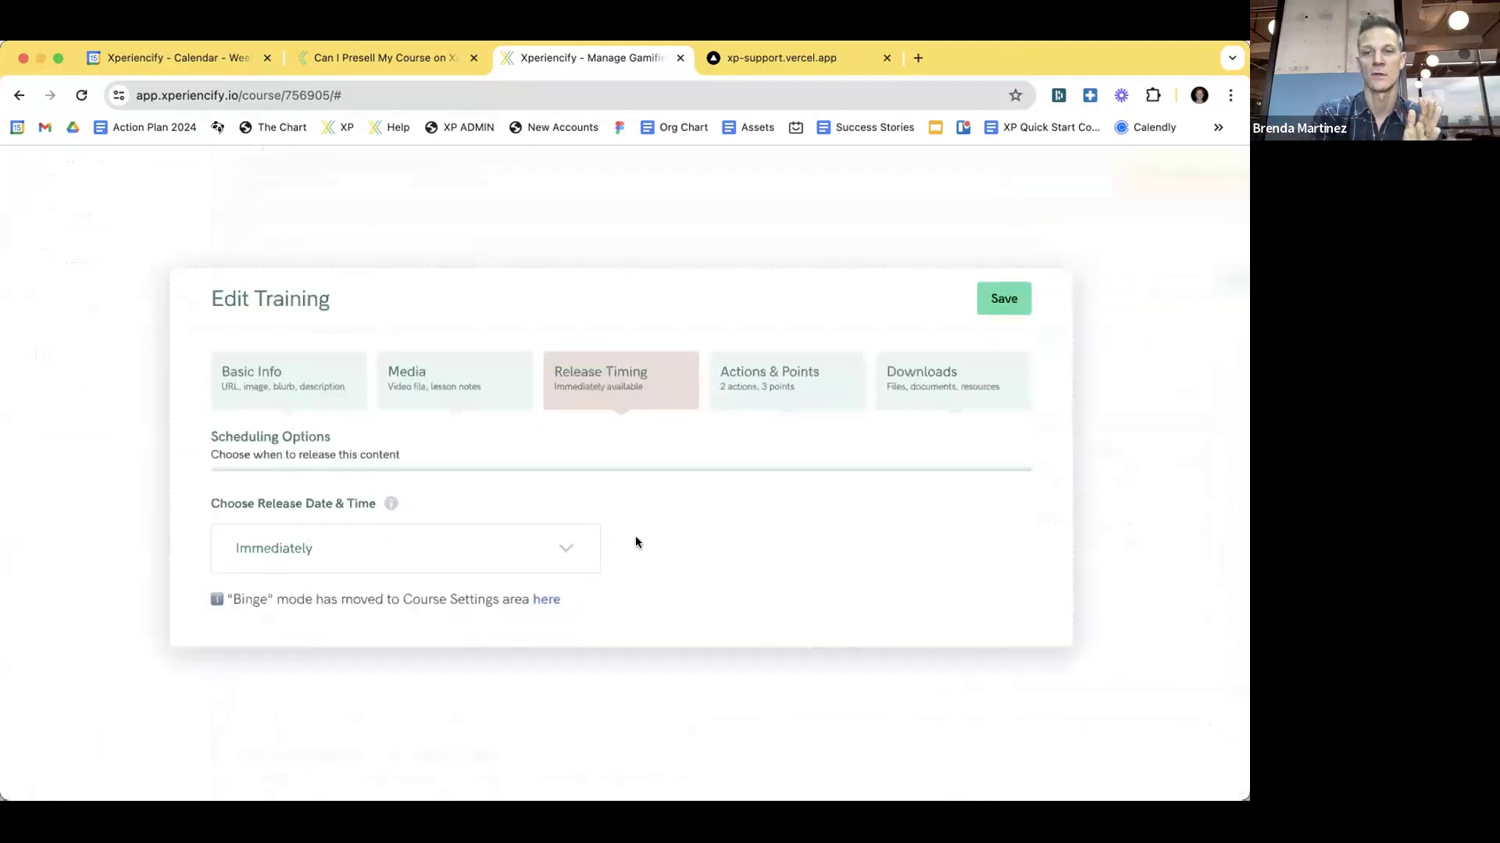
{"action": "scroll", "coordinate": [635, 536], "scroll_direction": "left", "scroll_amount": 3}
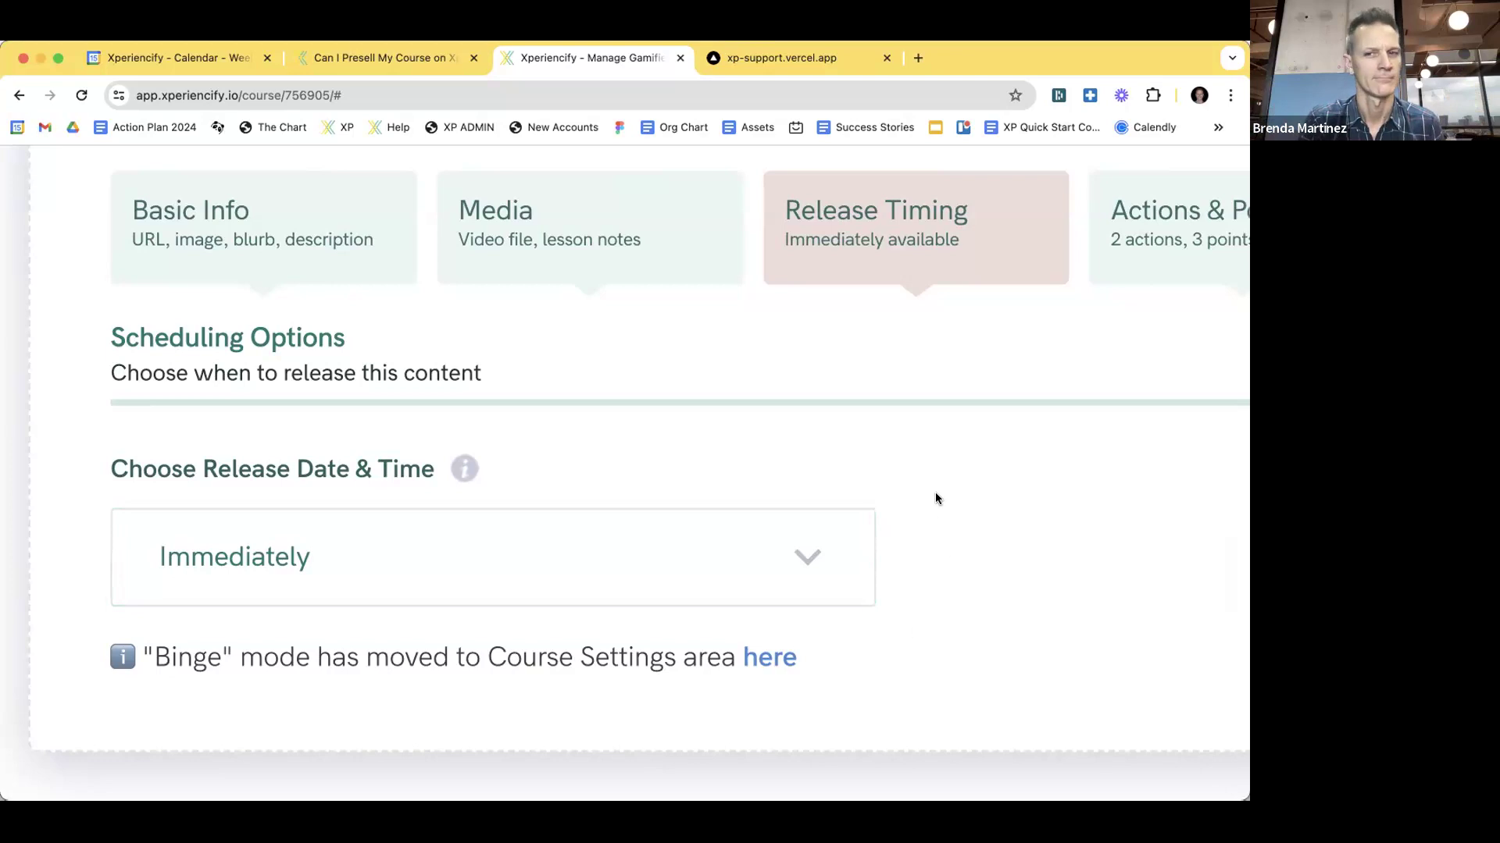
{"action": "scroll", "coordinate": [925, 500], "scroll_direction": "down", "scroll_amount": 3}
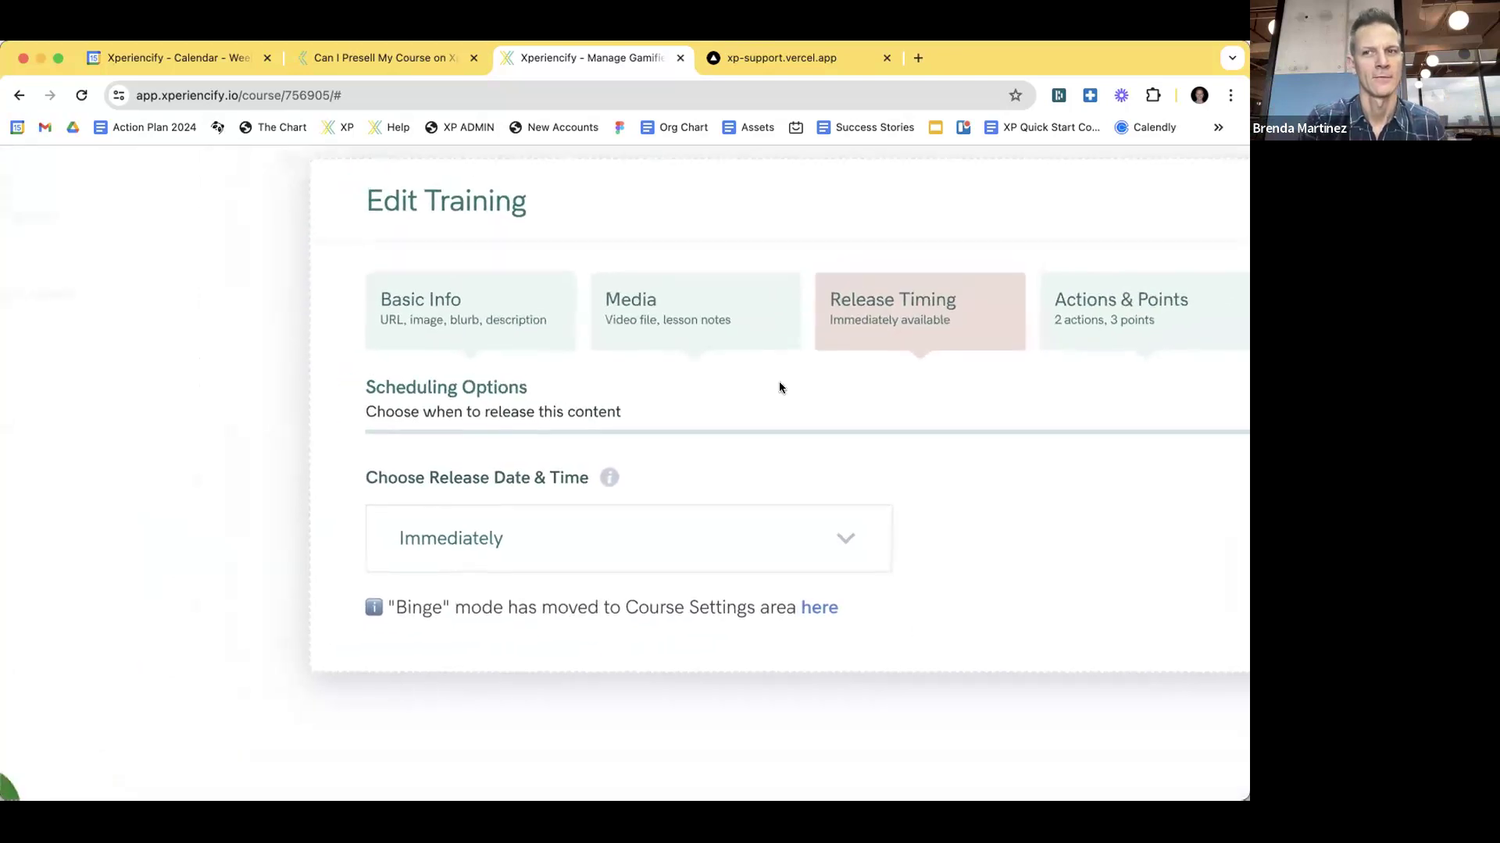
{"action": "scroll", "coordinate": [780, 381], "scroll_direction": "right", "scroll_amount": 3}
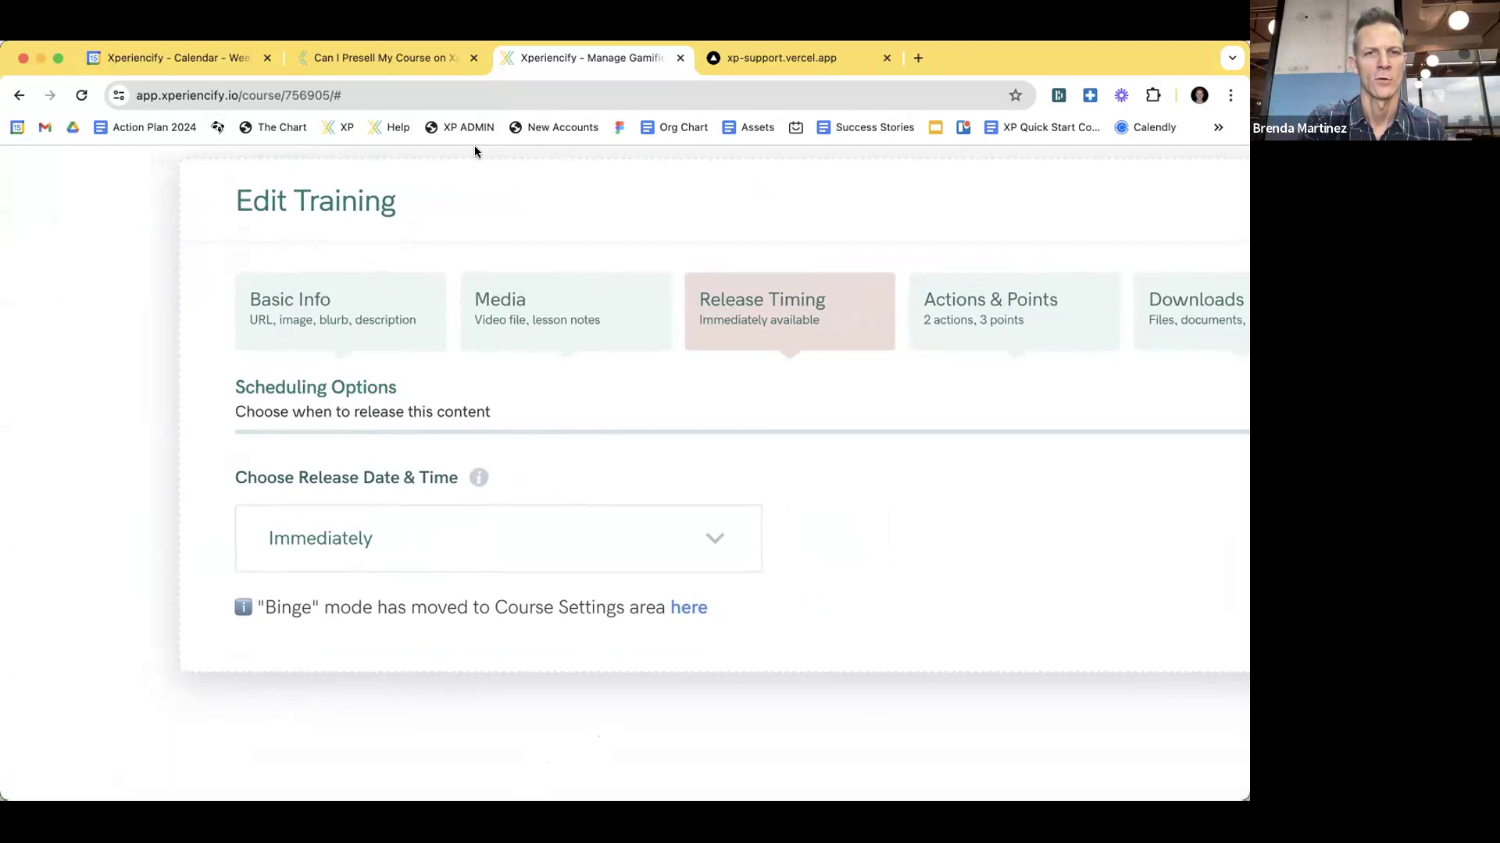
{"action": "scroll", "coordinate": [841, 587], "scroll_direction": "right", "scroll_amount": 3}
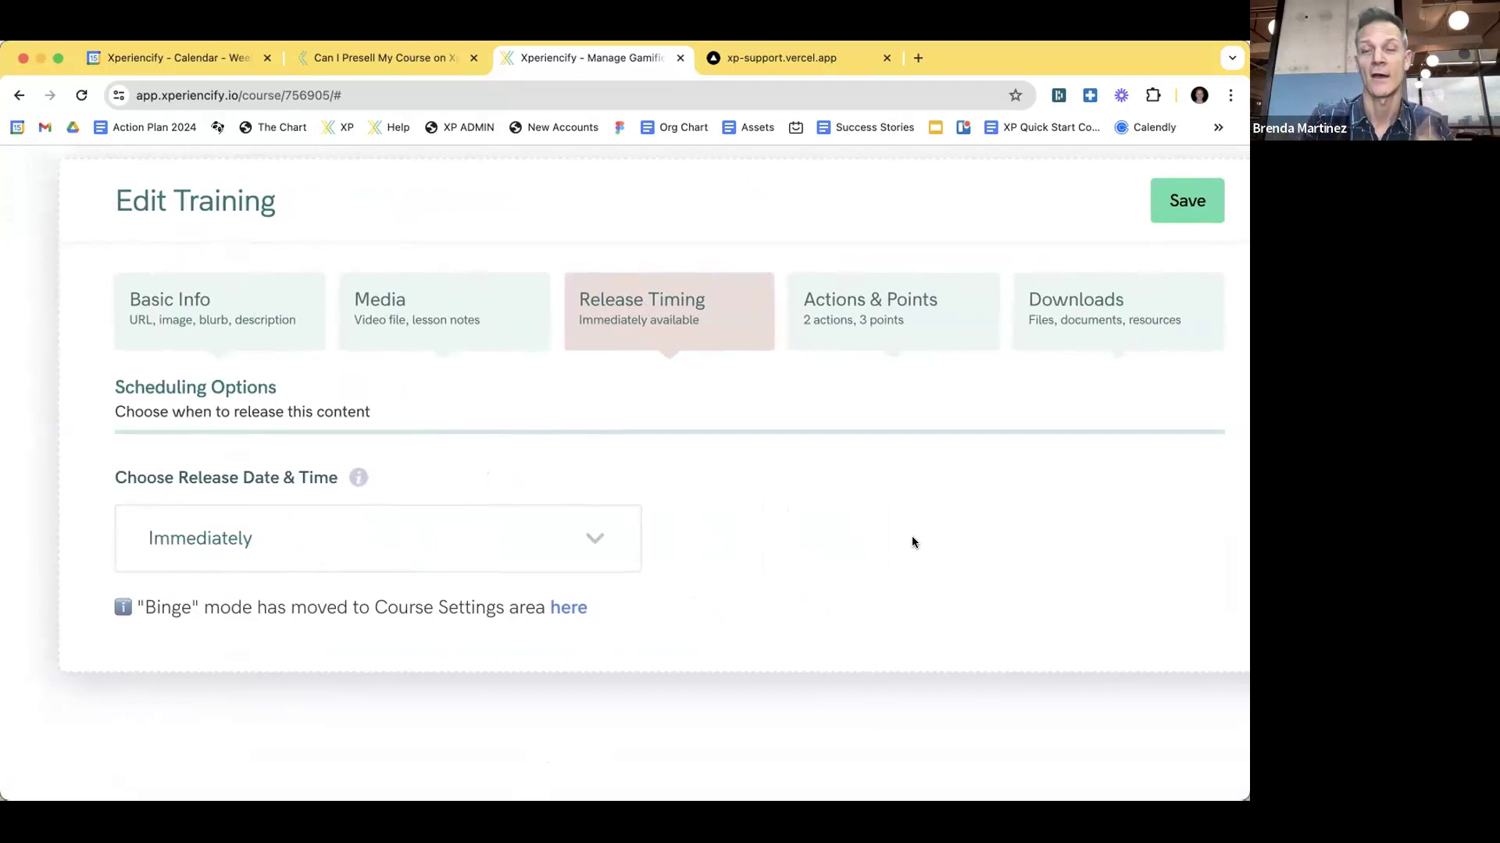
{"action": "scroll", "coordinate": [911, 536], "scroll_direction": "up", "scroll_amount": 1}
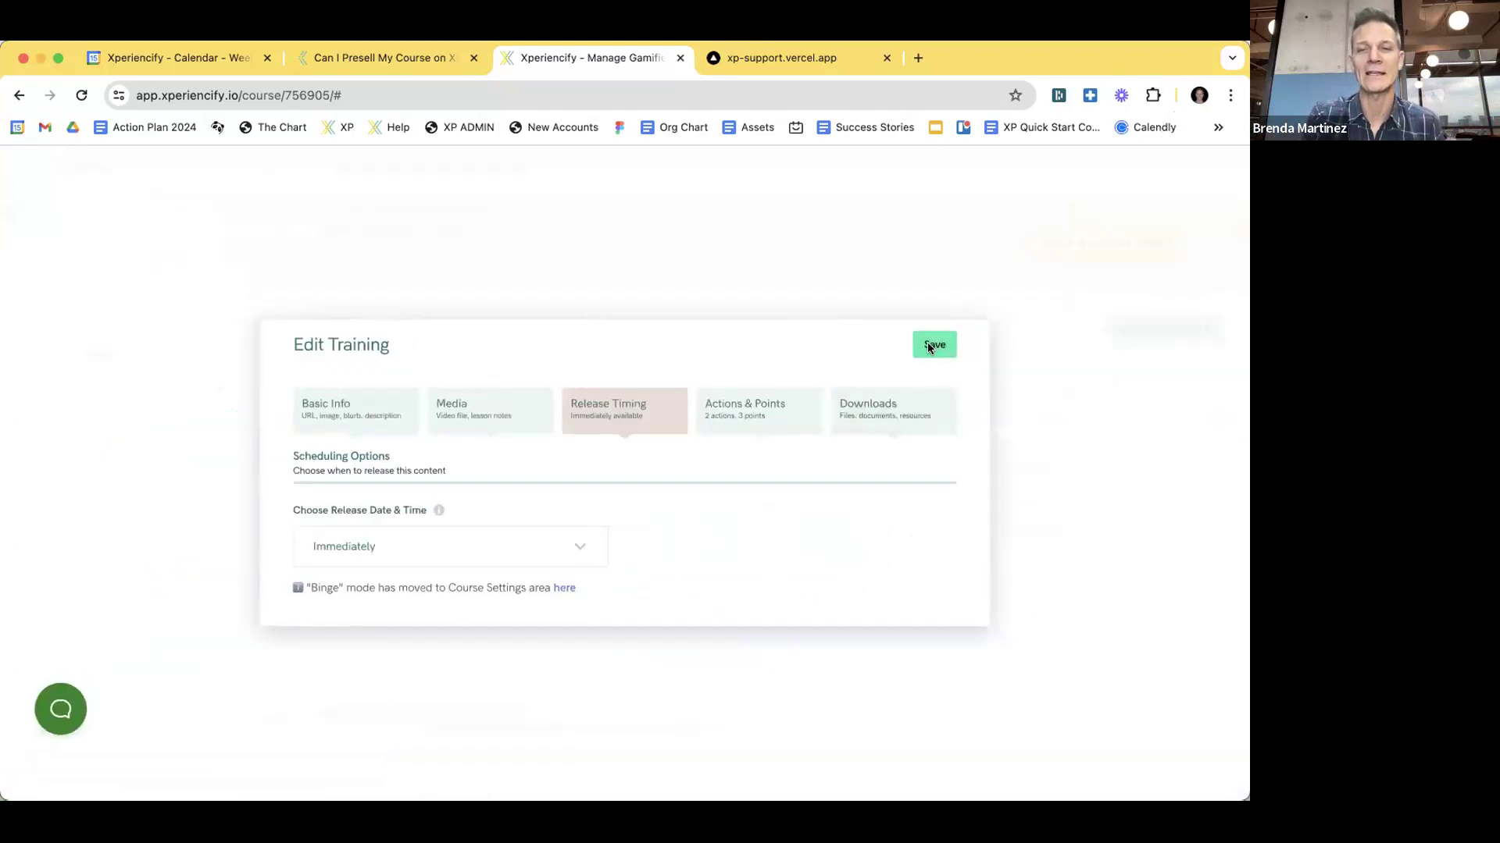
- Save January Mission's Immediately setting, then set January Live Call to release On Specific Date
{"action": "left_click", "coordinate": [934, 343]}
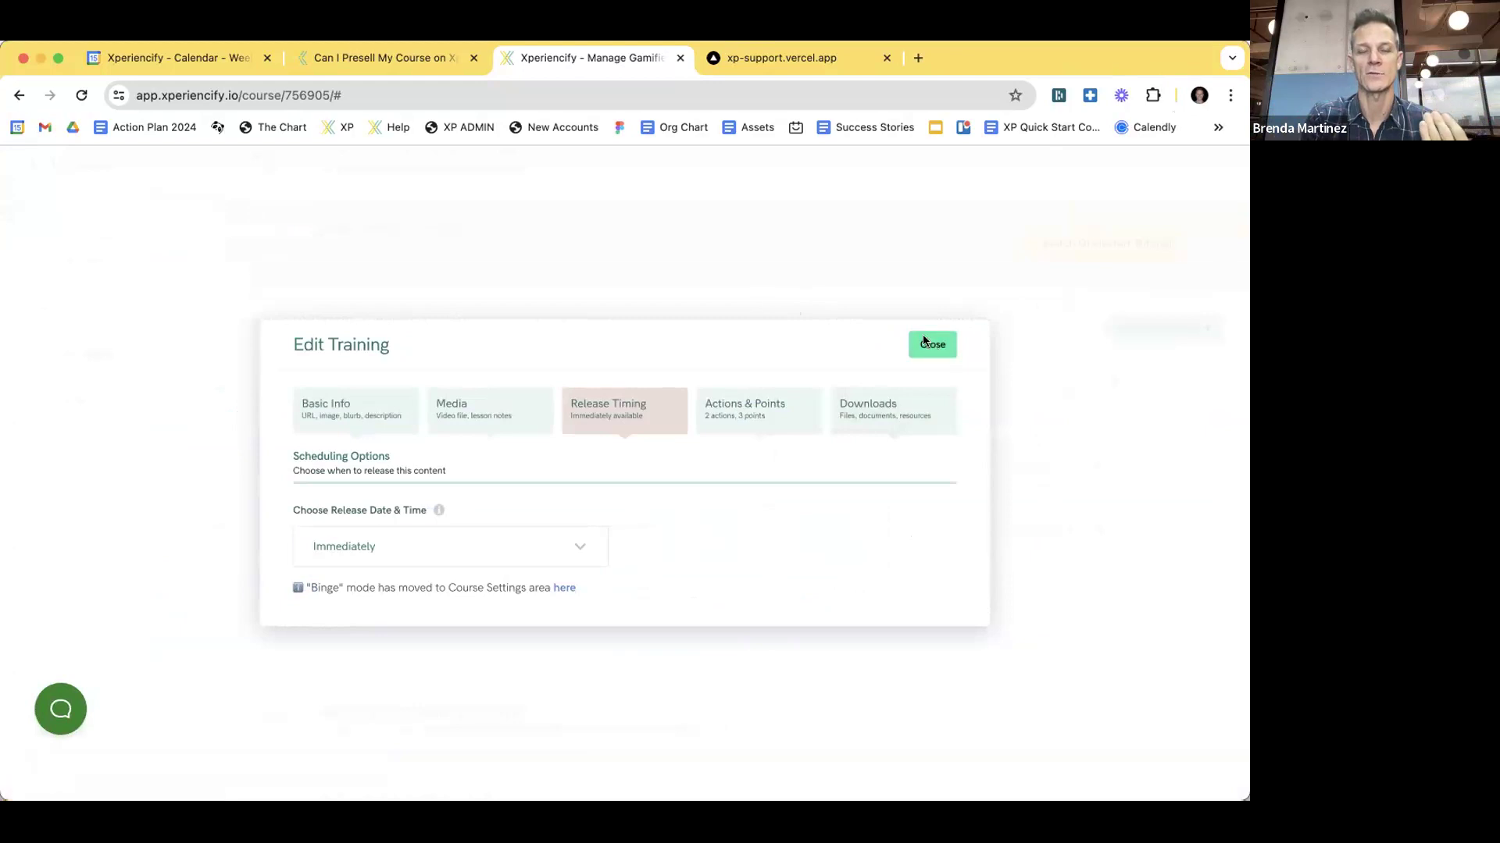
{"action": "left_click", "coordinate": [932, 344]}
{"action": "left_click", "coordinate": [502, 518]}
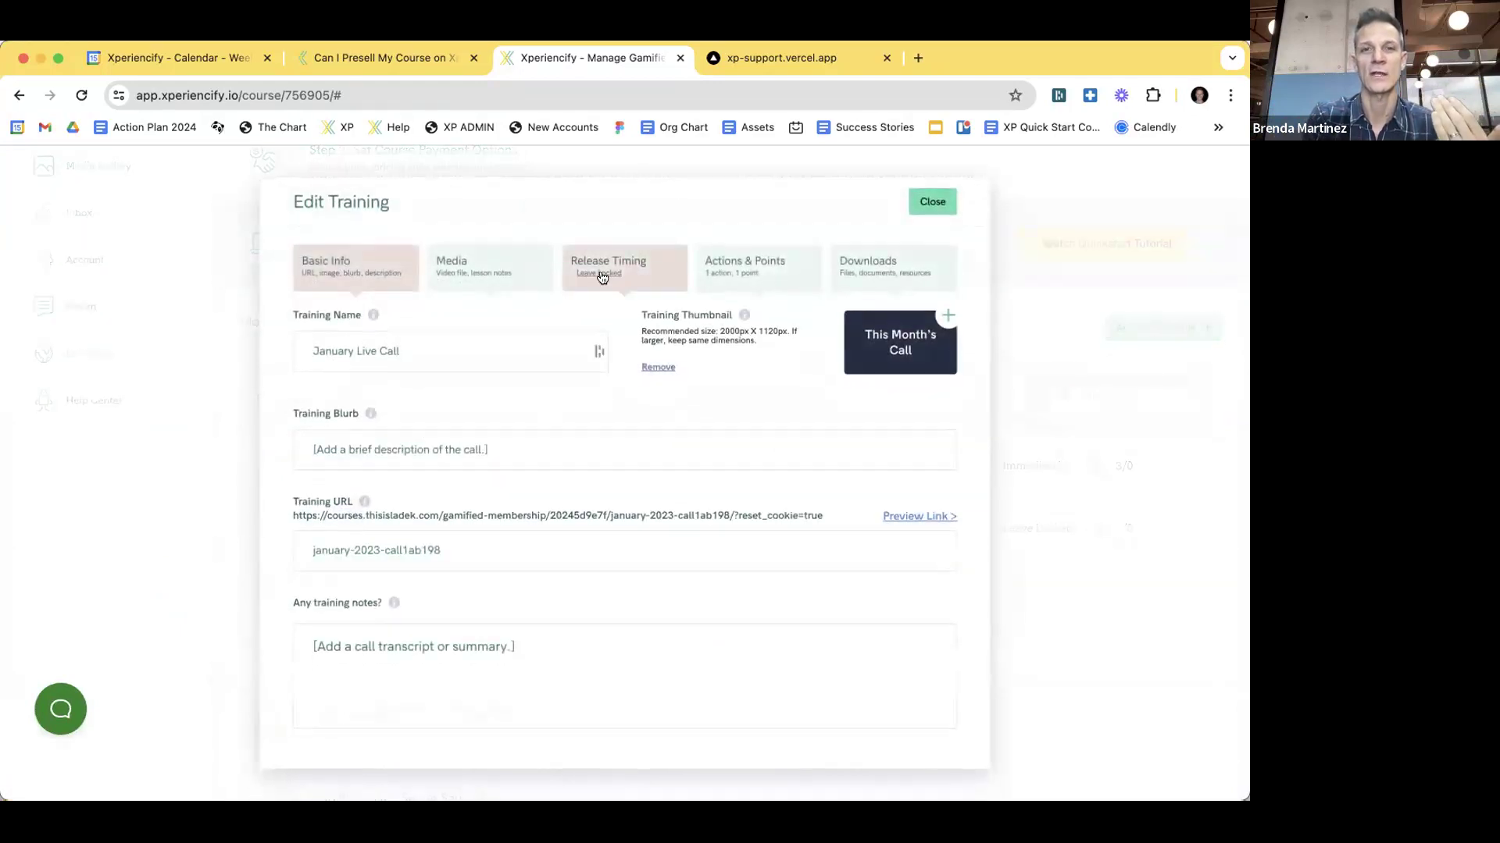
{"action": "left_click", "coordinate": [641, 269]}
{"action": "left_click", "coordinate": [493, 543]}
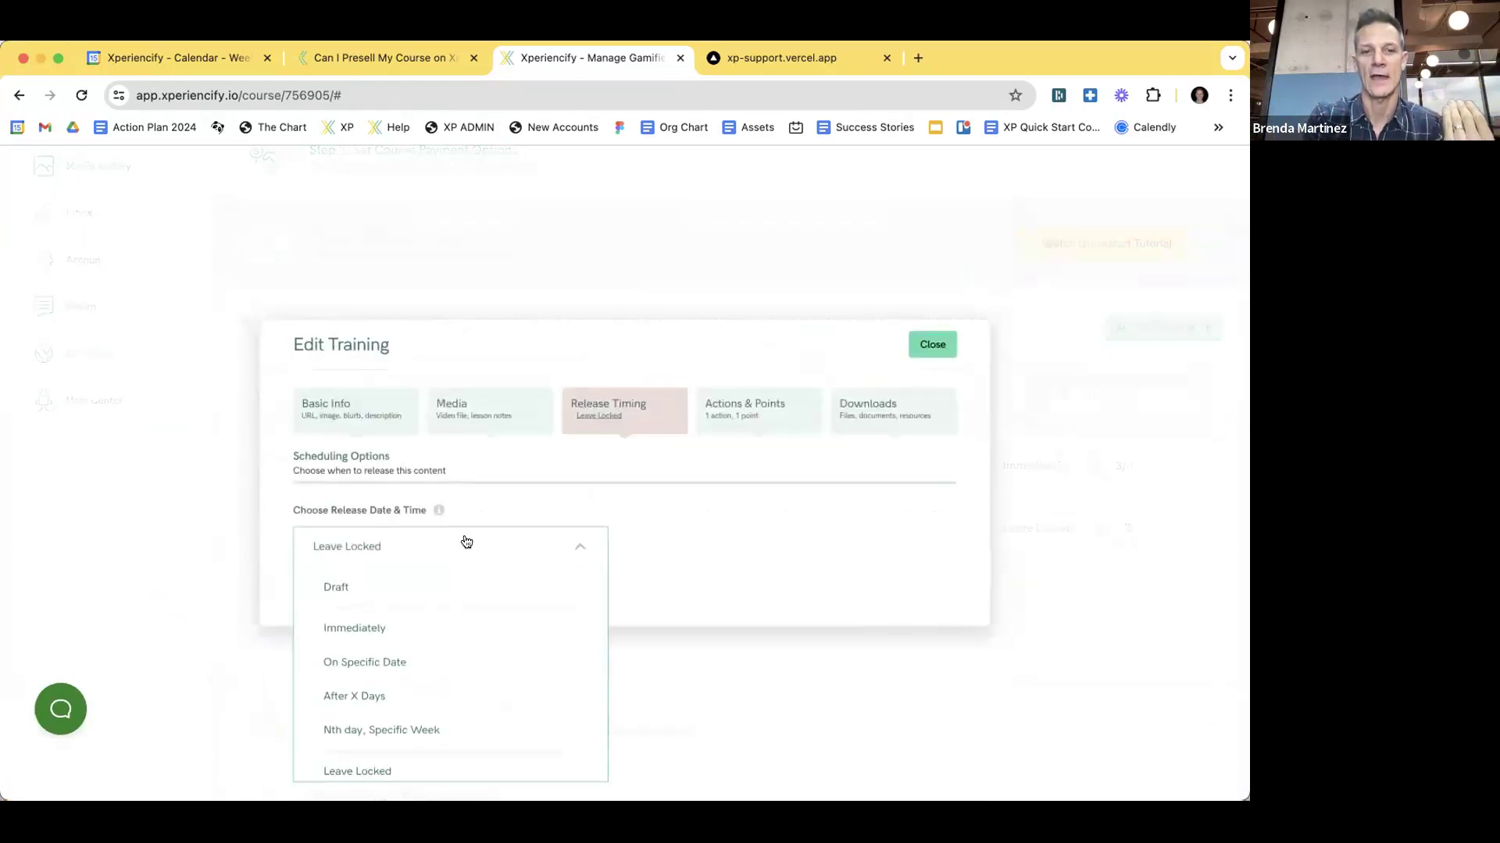
{"action": "left_click", "coordinate": [421, 668]}
- Pick July 1, 2024 as January Live Call's release date and save it
{"action": "left_click", "coordinate": [734, 546]}
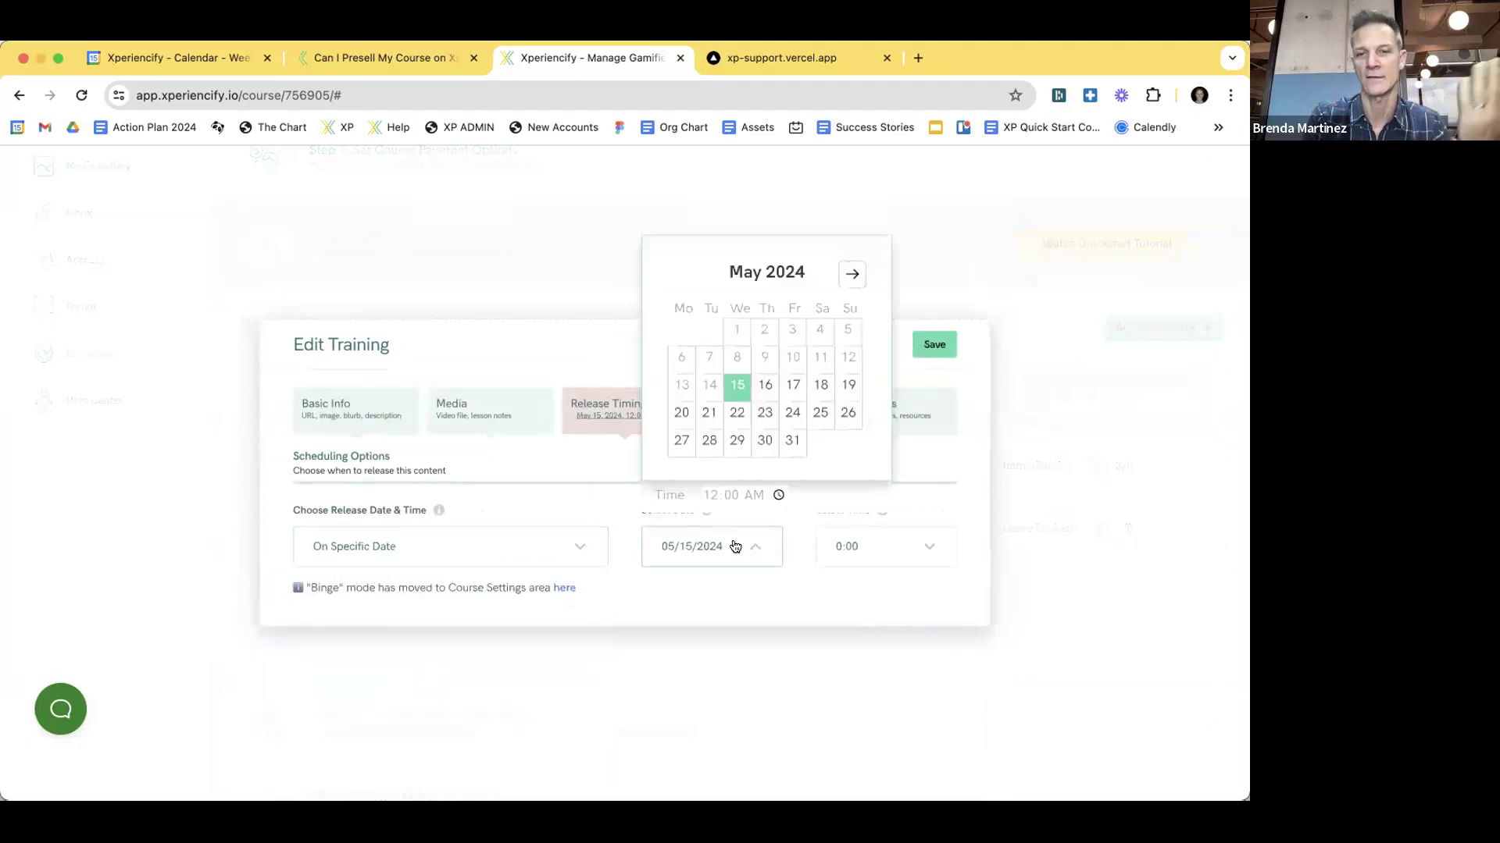
{"action": "left_click", "coordinate": [849, 274]}
{"action": "left_click", "coordinate": [849, 275]}
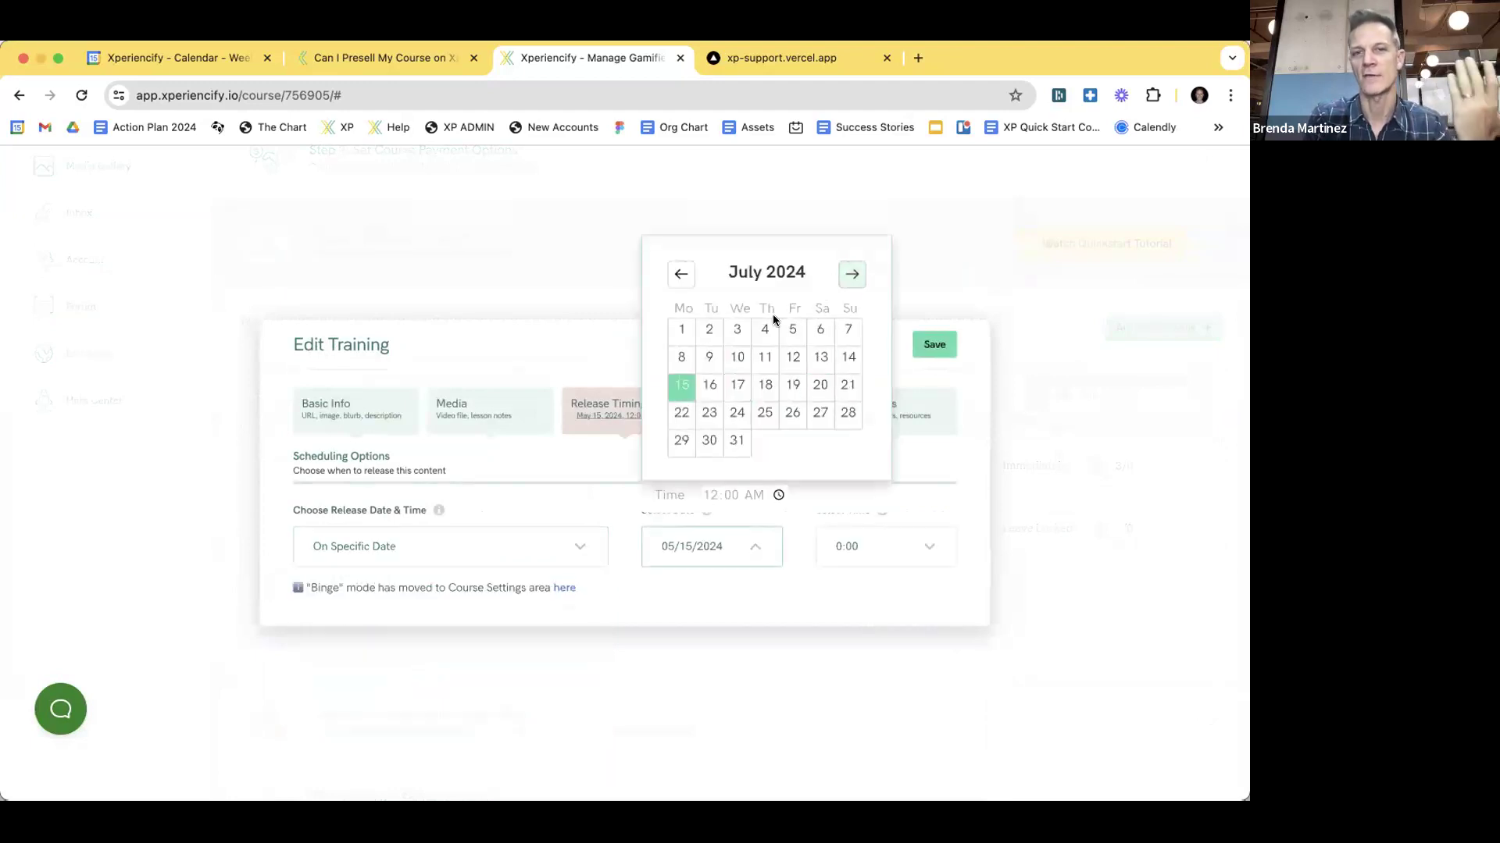
{"action": "left_click", "coordinate": [681, 331]}
{"action": "left_click", "coordinate": [932, 347]}
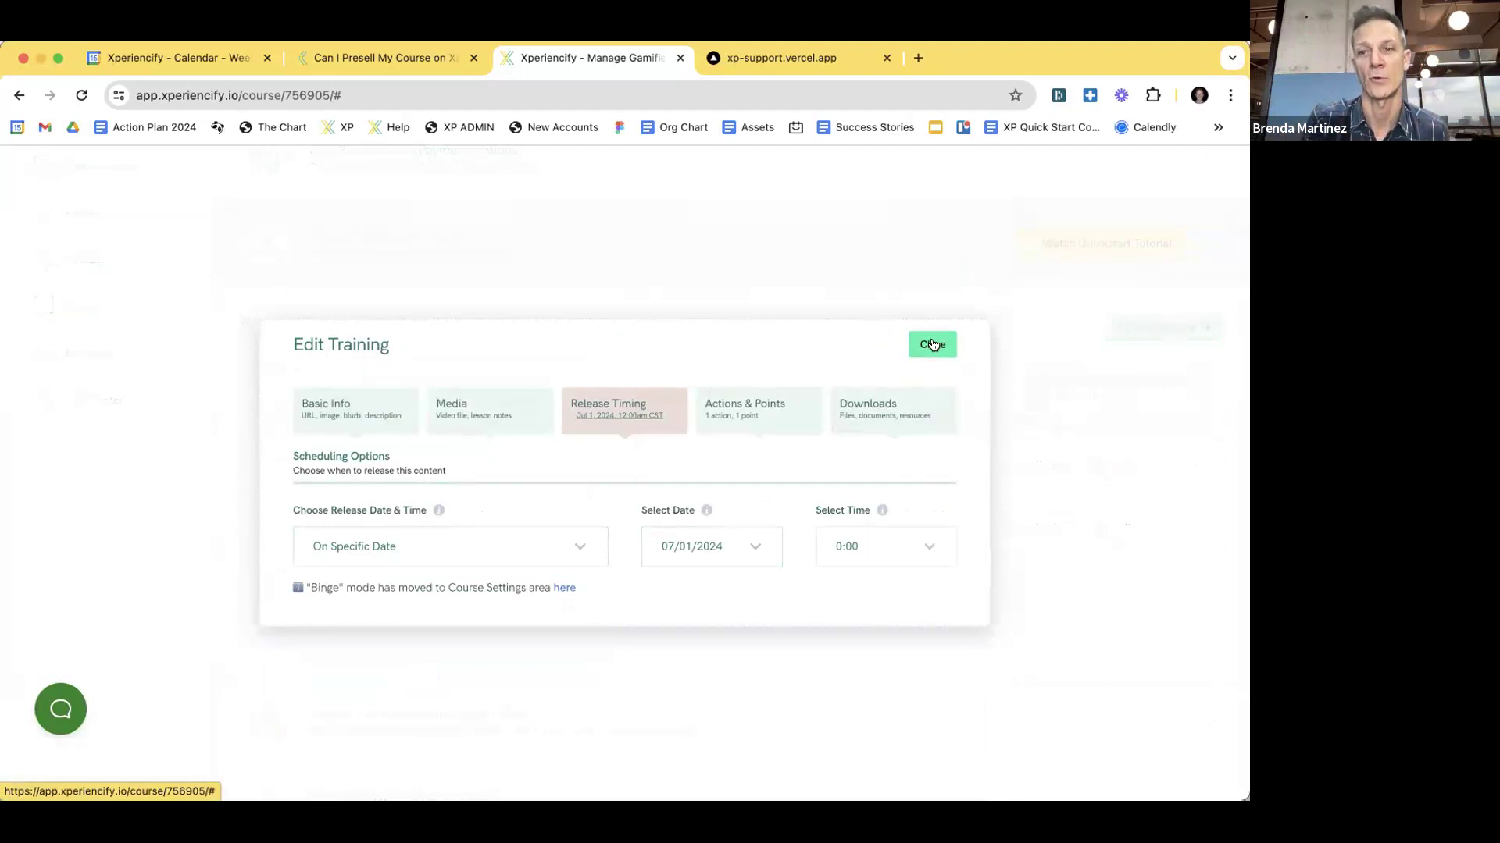
{"action": "left_click", "coordinate": [933, 344]}
- Open January Mission's Release Timing, showing it set to Immediately
{"action": "left_click", "coordinate": [505, 461]}
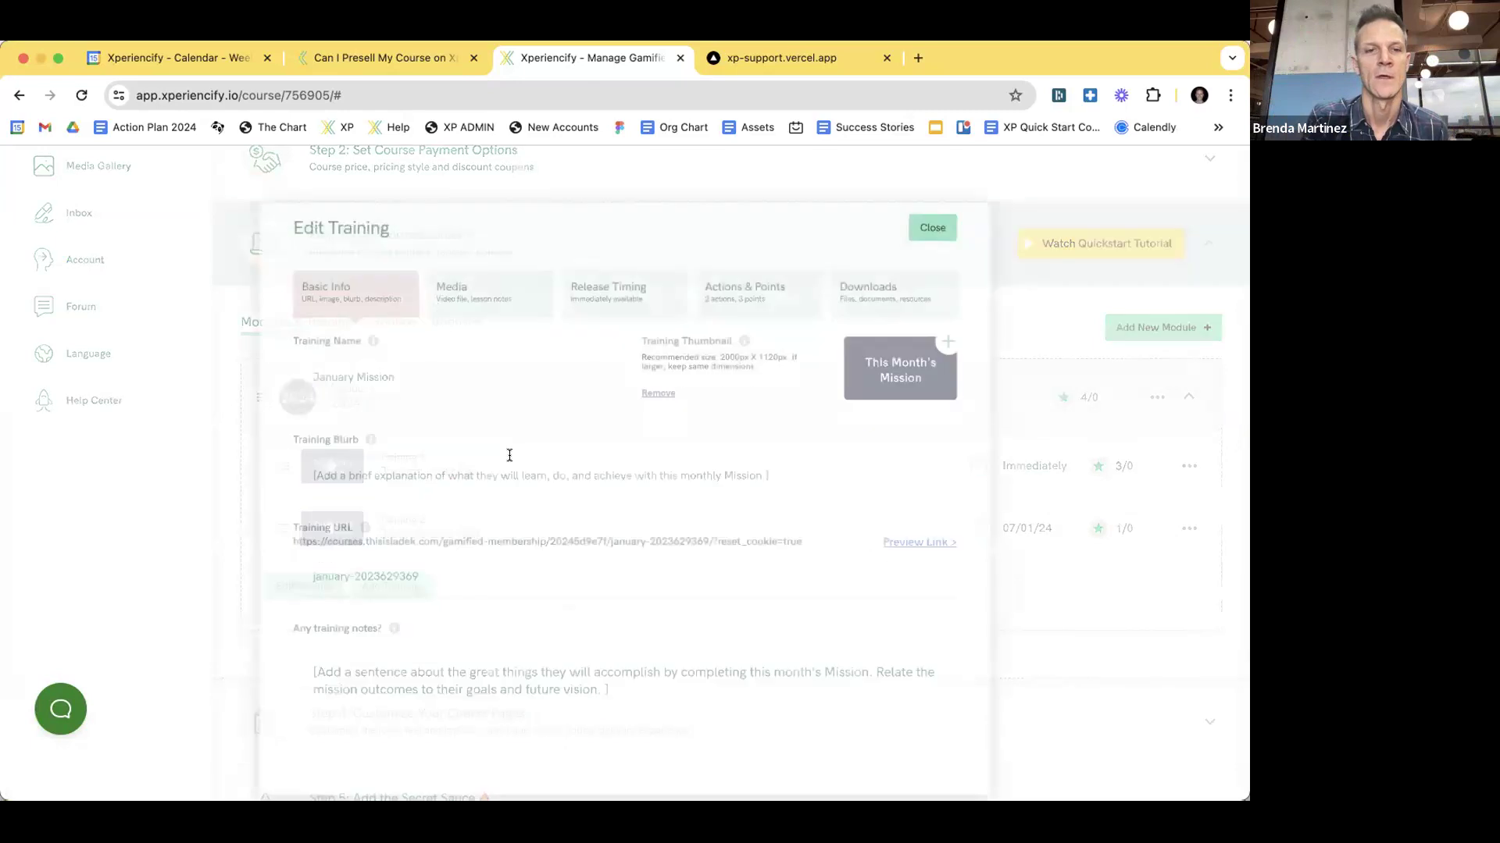
{"action": "left_click", "coordinate": [628, 269]}
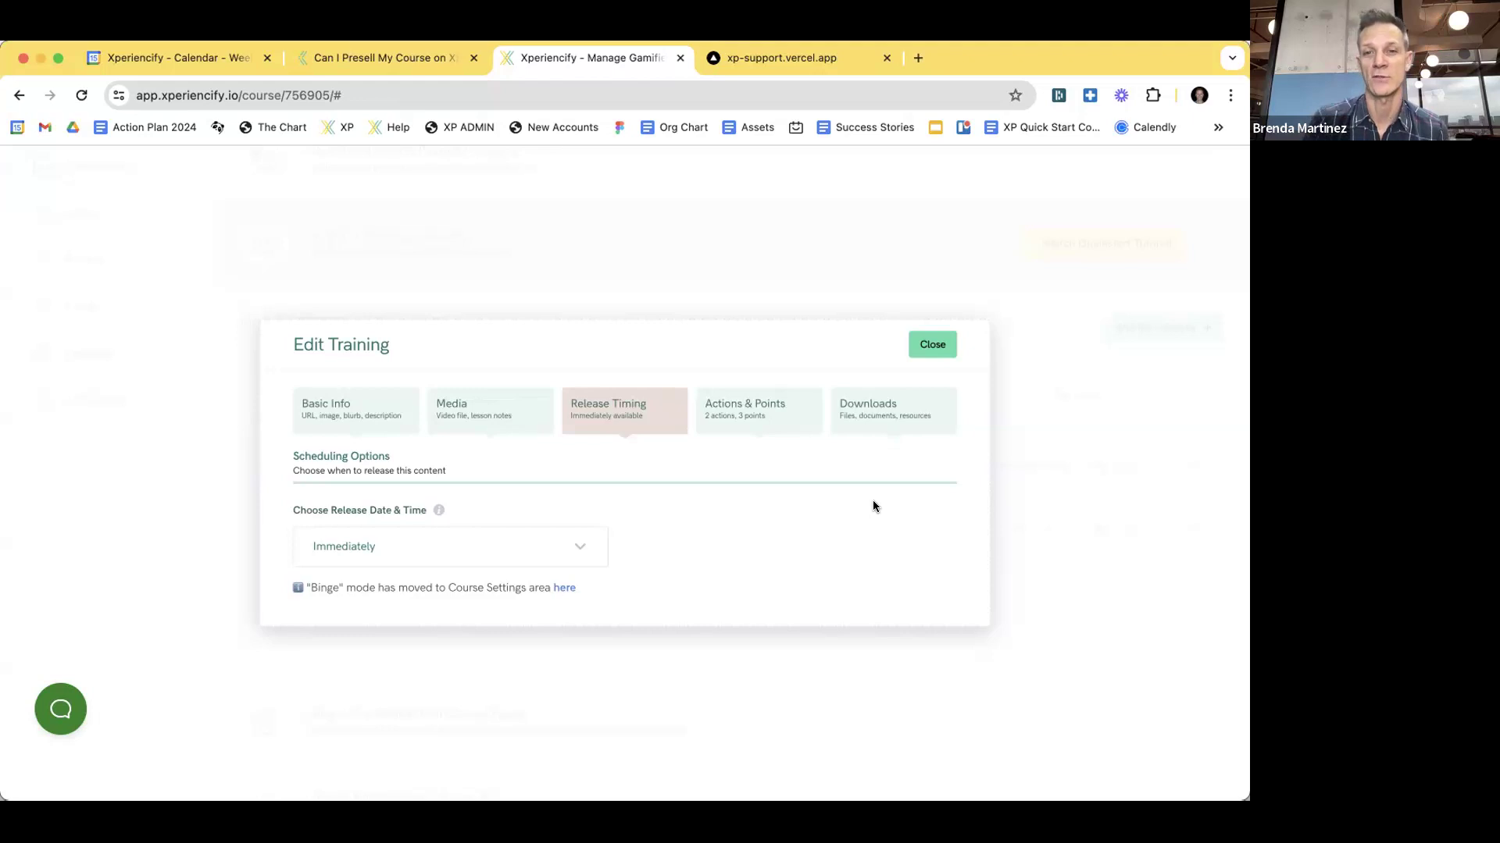
- Review January Mission's actions: Watched the training (1XP) and Did the work (2XP), with details expanded
{"action": "left_click", "coordinate": [774, 411]}
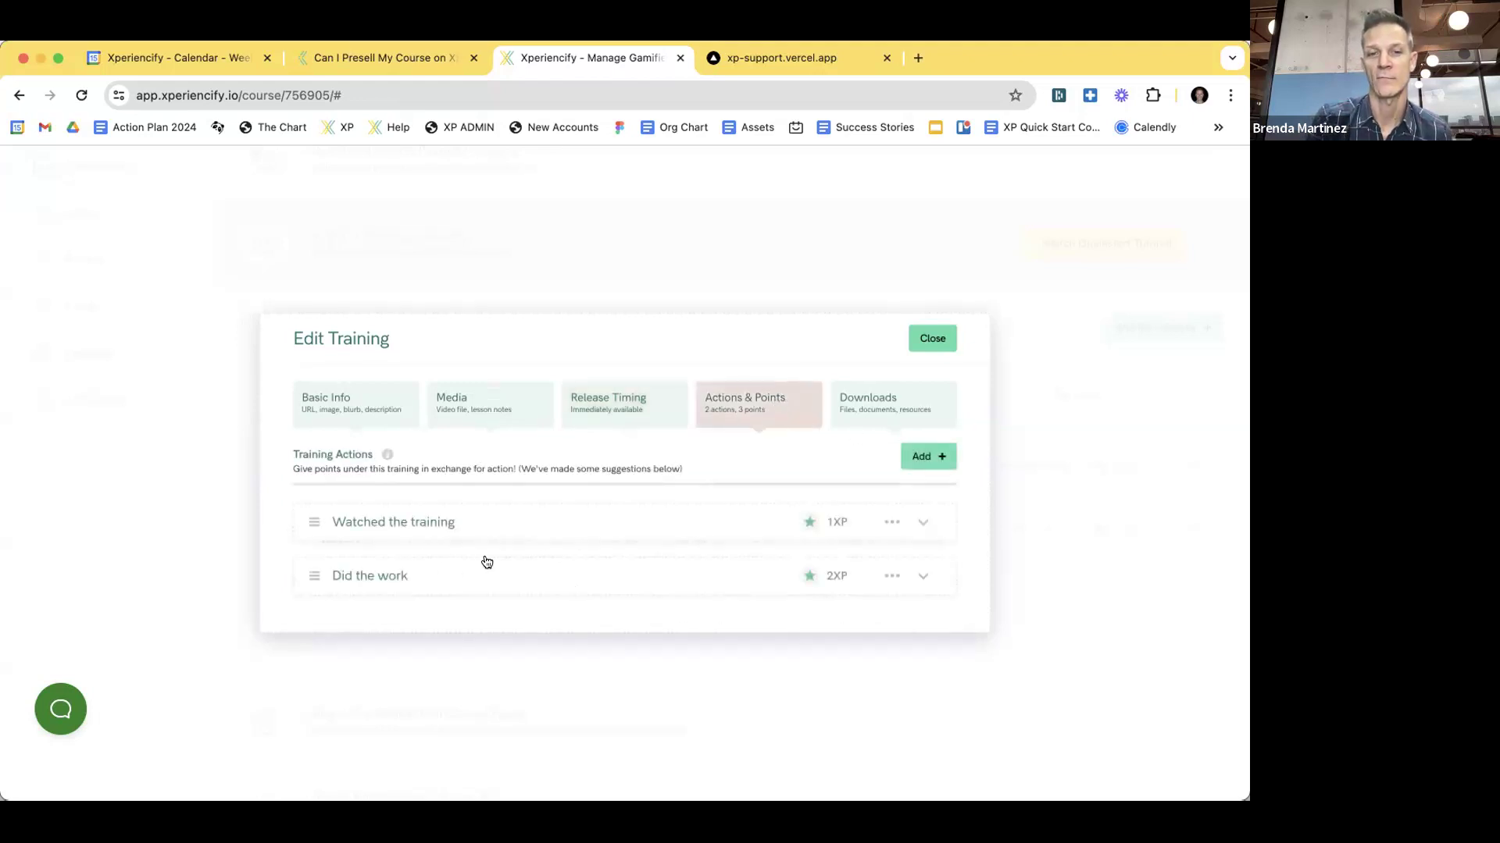
{"action": "left_click", "coordinate": [484, 567]}
{"action": "scroll", "coordinate": [466, 556], "scroll_direction": "down", "scroll_amount": 5}
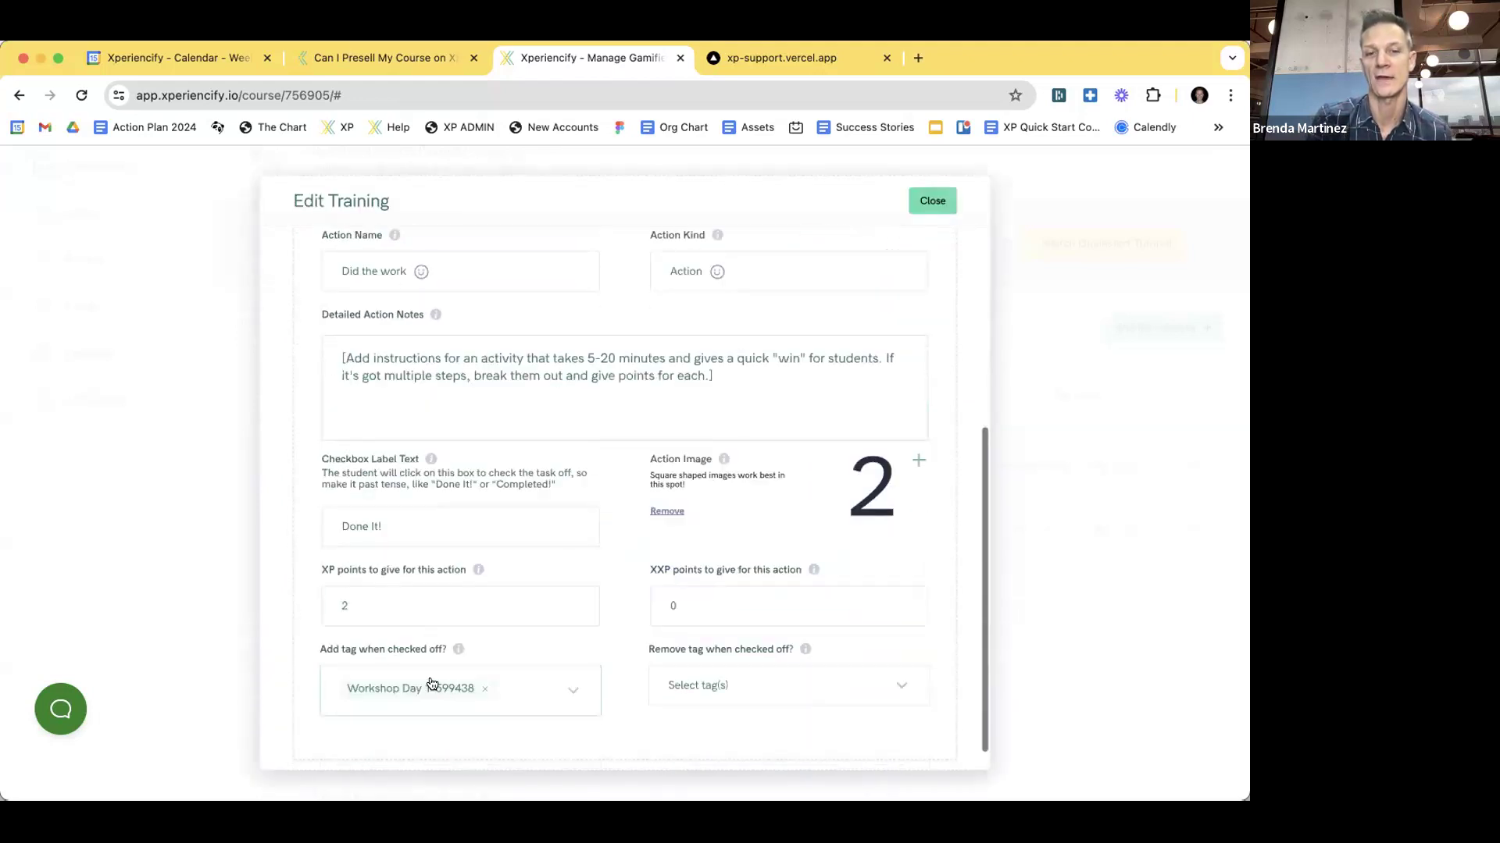
{"action": "scroll", "coordinate": [550, 637], "scroll_direction": "up", "scroll_amount": 5}
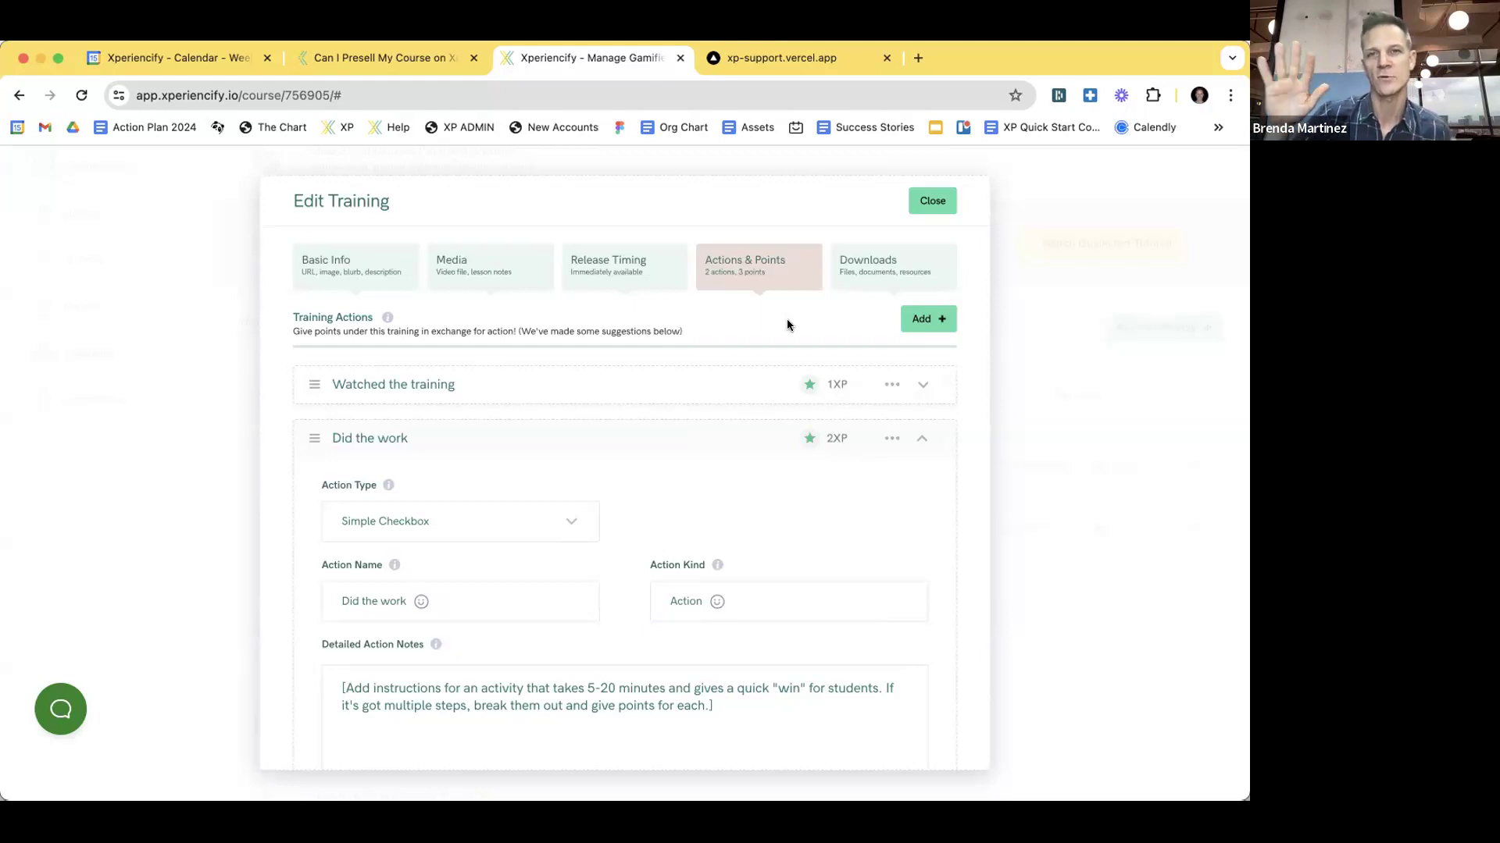
- Set January Mission to release on a specific date, June 1 2024
{"action": "left_click", "coordinate": [664, 266]}
{"action": "left_click", "coordinate": [516, 549]}
{"action": "left_click", "coordinate": [403, 665]}
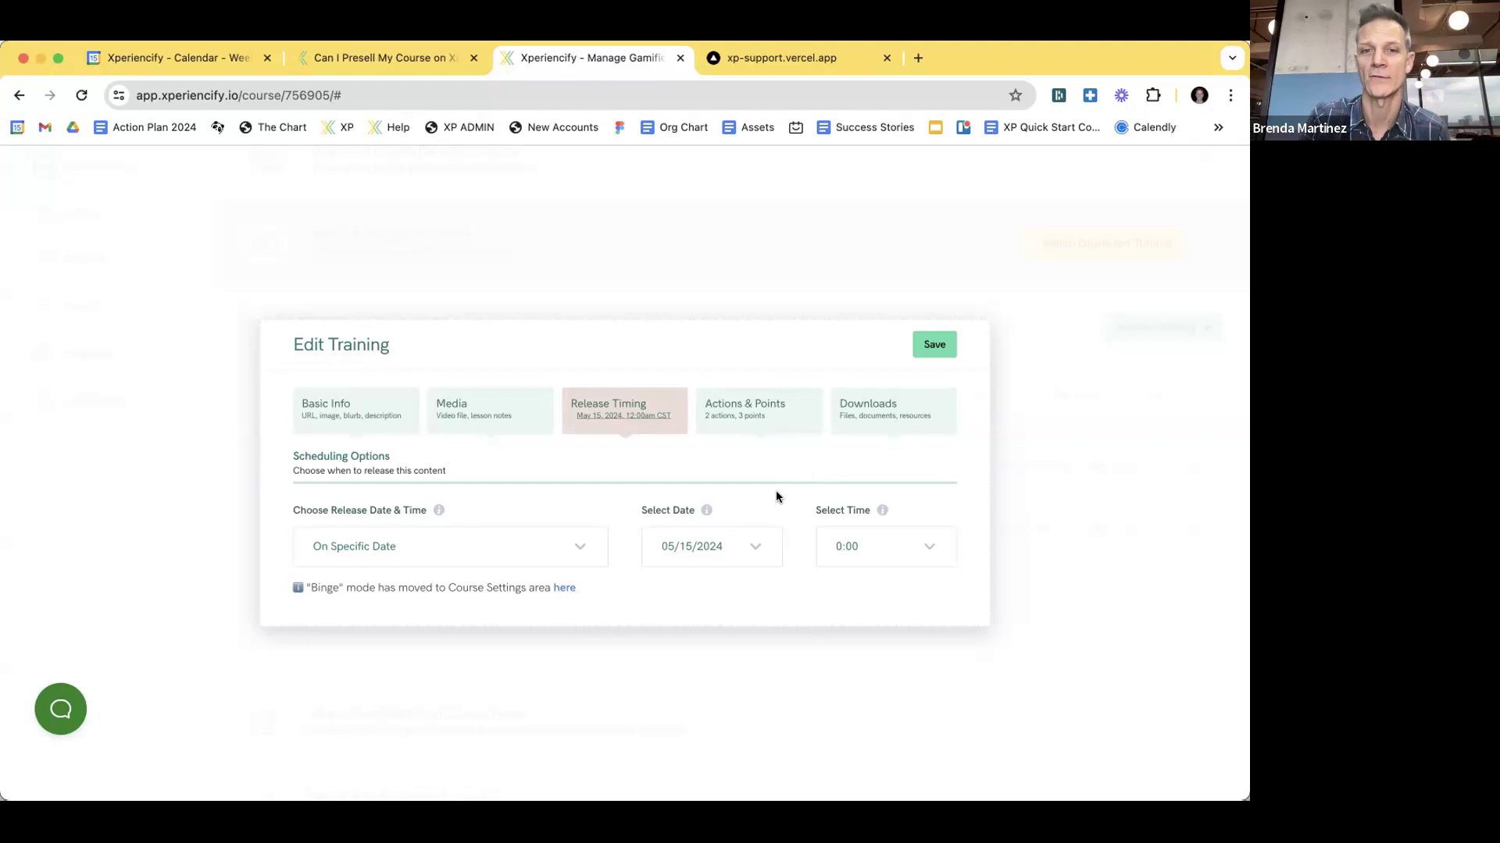
{"action": "left_click", "coordinate": [746, 546]}
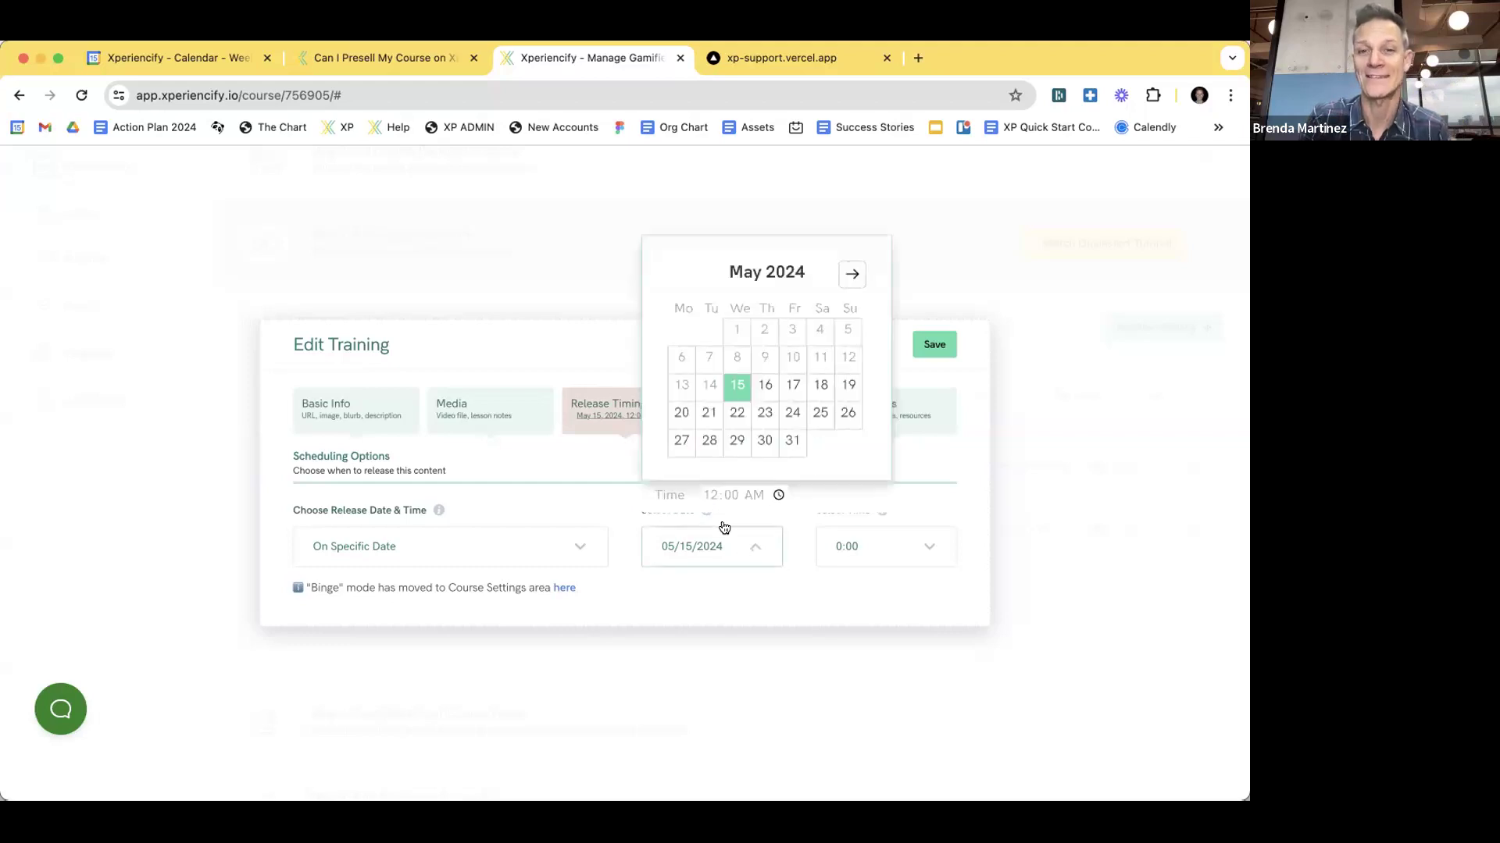
{"action": "left_click", "coordinate": [852, 274]}
{"action": "left_click", "coordinate": [820, 331]}
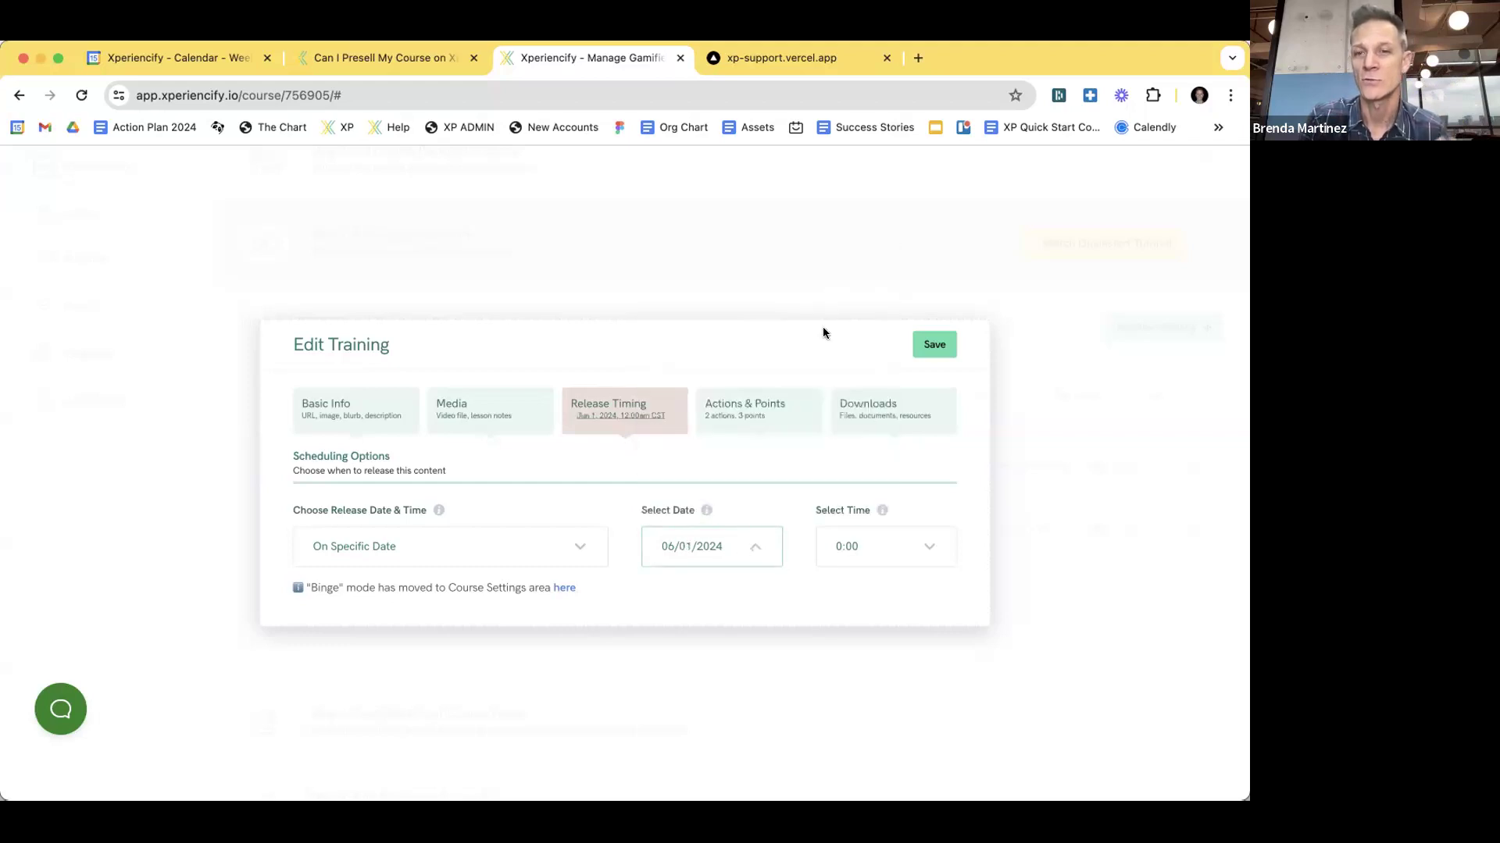
- Set the release time hour to 7
{"action": "left_click", "coordinate": [869, 545]}
{"action": "left_click", "coordinate": [826, 596]}
{"action": "left_click", "coordinate": [811, 730]}
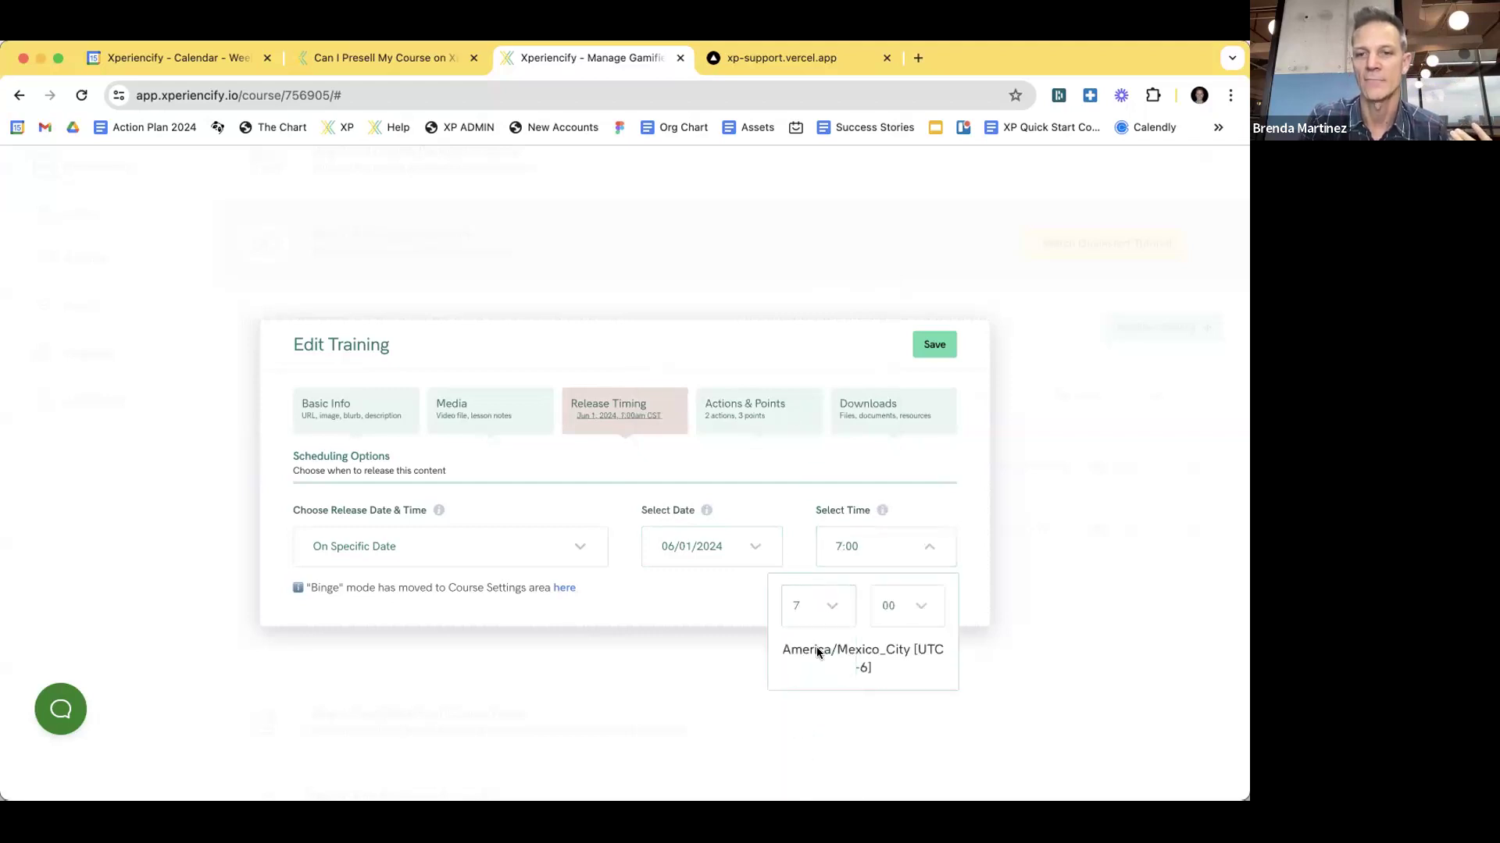
{"action": "left_click", "coordinate": [795, 506]}
- Save the schedule, close the training editor and collapse the course content section
{"action": "left_click", "coordinate": [932, 344]}
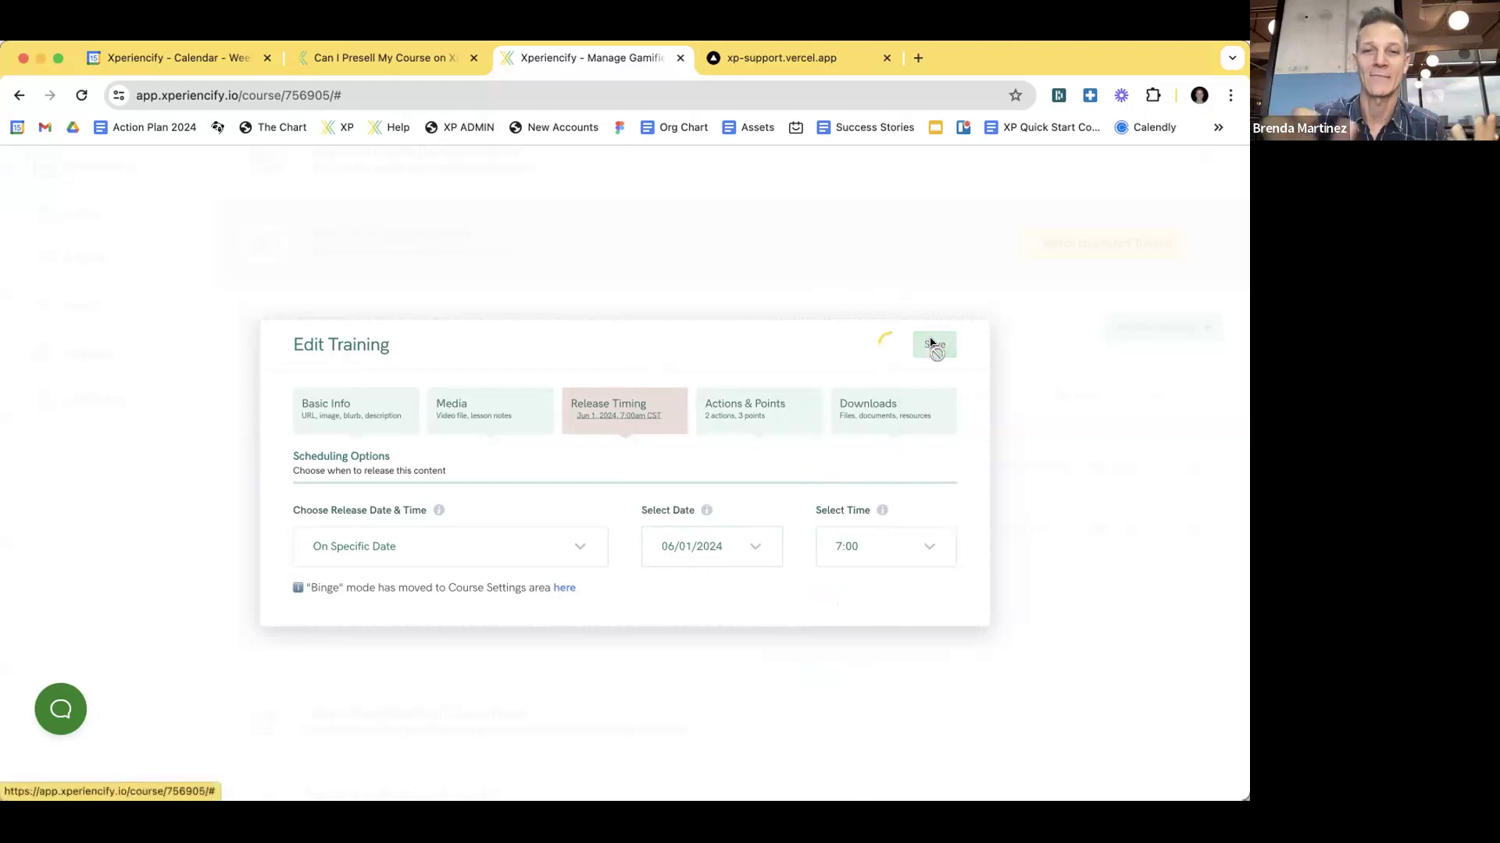
{"action": "left_click", "coordinate": [932, 344]}
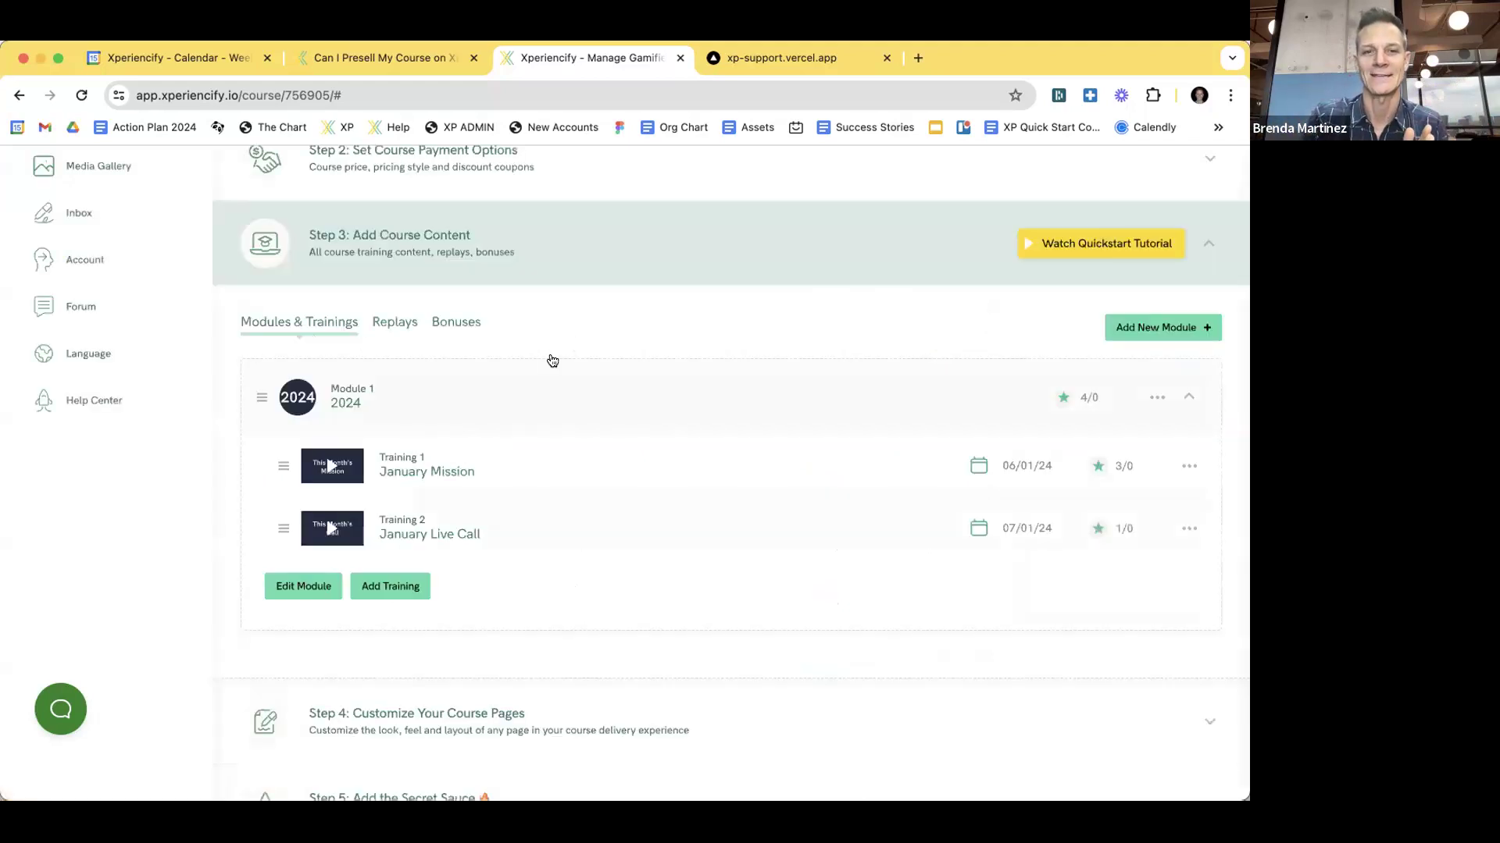
{"action": "scroll", "coordinate": [545, 358], "scroll_direction": "up", "scroll_amount": 2}
{"action": "left_click", "coordinate": [379, 291]}
{"action": "scroll", "coordinate": [588, 353], "scroll_direction": "up", "scroll_amount": 5}
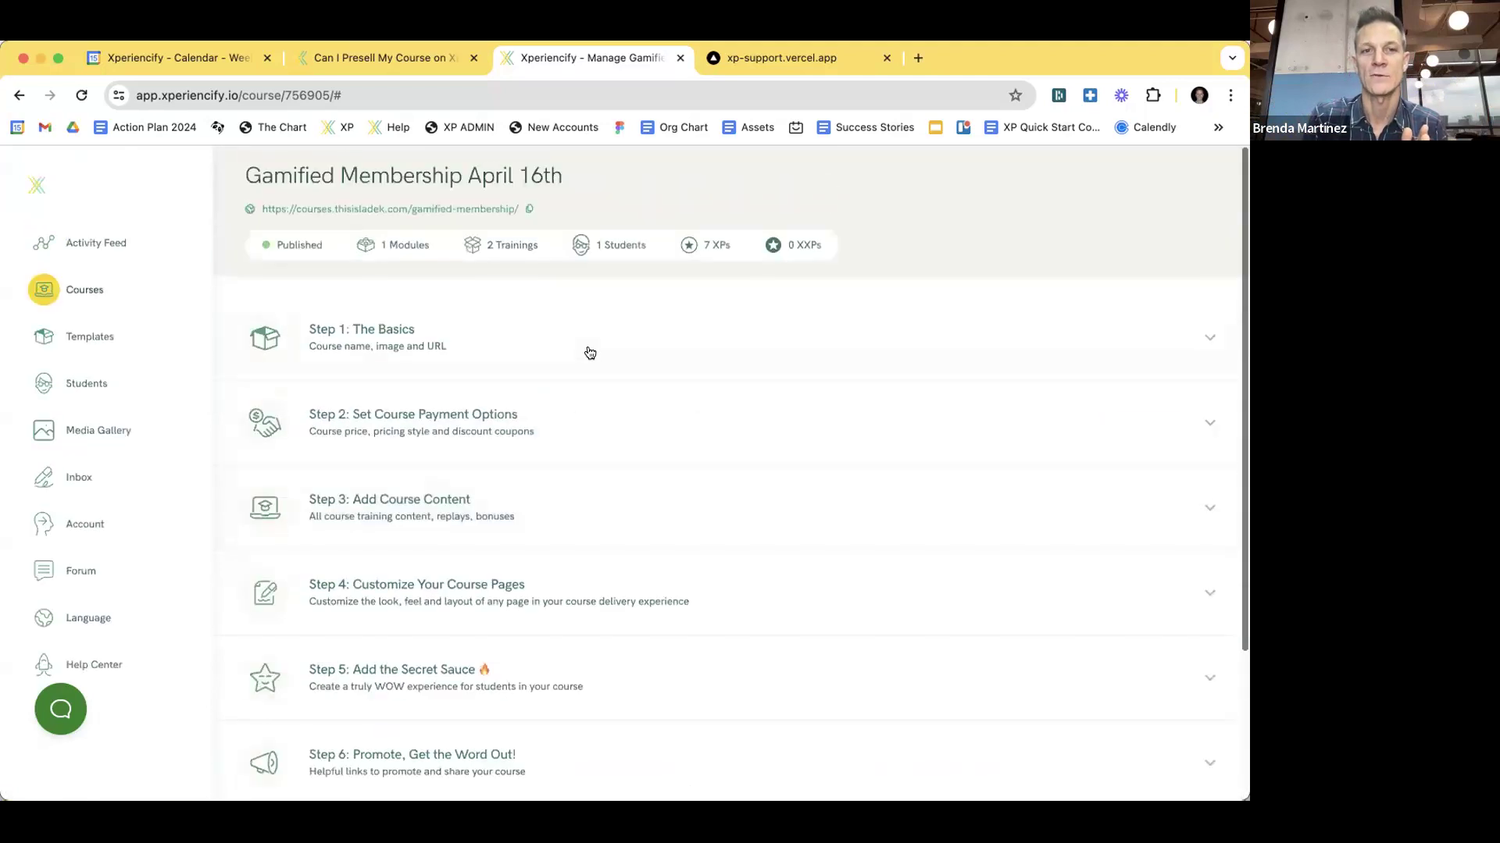
- Expand Step 6: Promote, Get the Word Out! and copy the Your Course Order Form link
{"action": "left_click", "coordinate": [300, 246]}
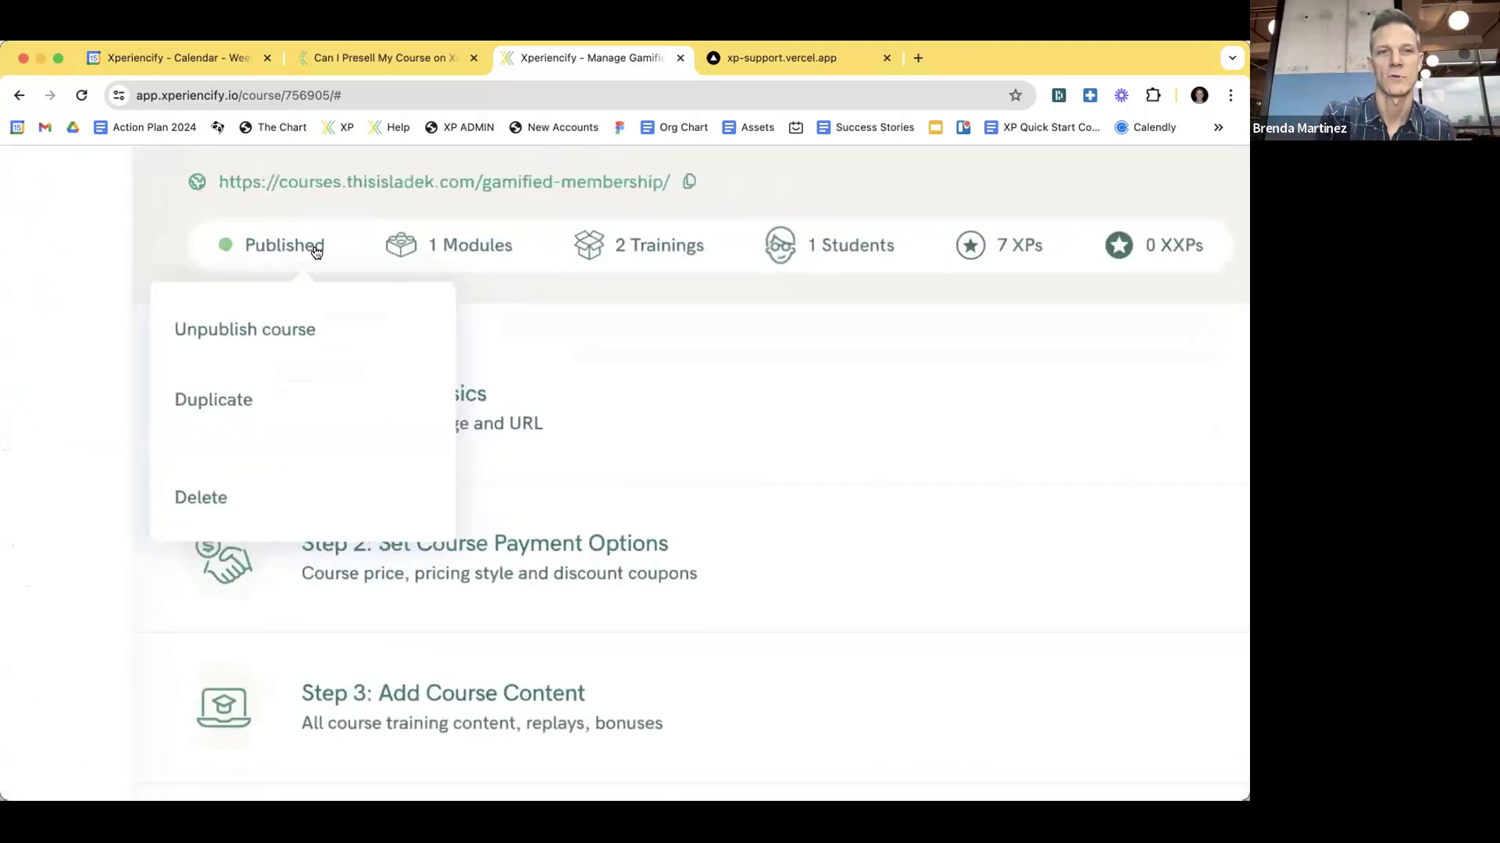
{"action": "left_click", "coordinate": [642, 344]}
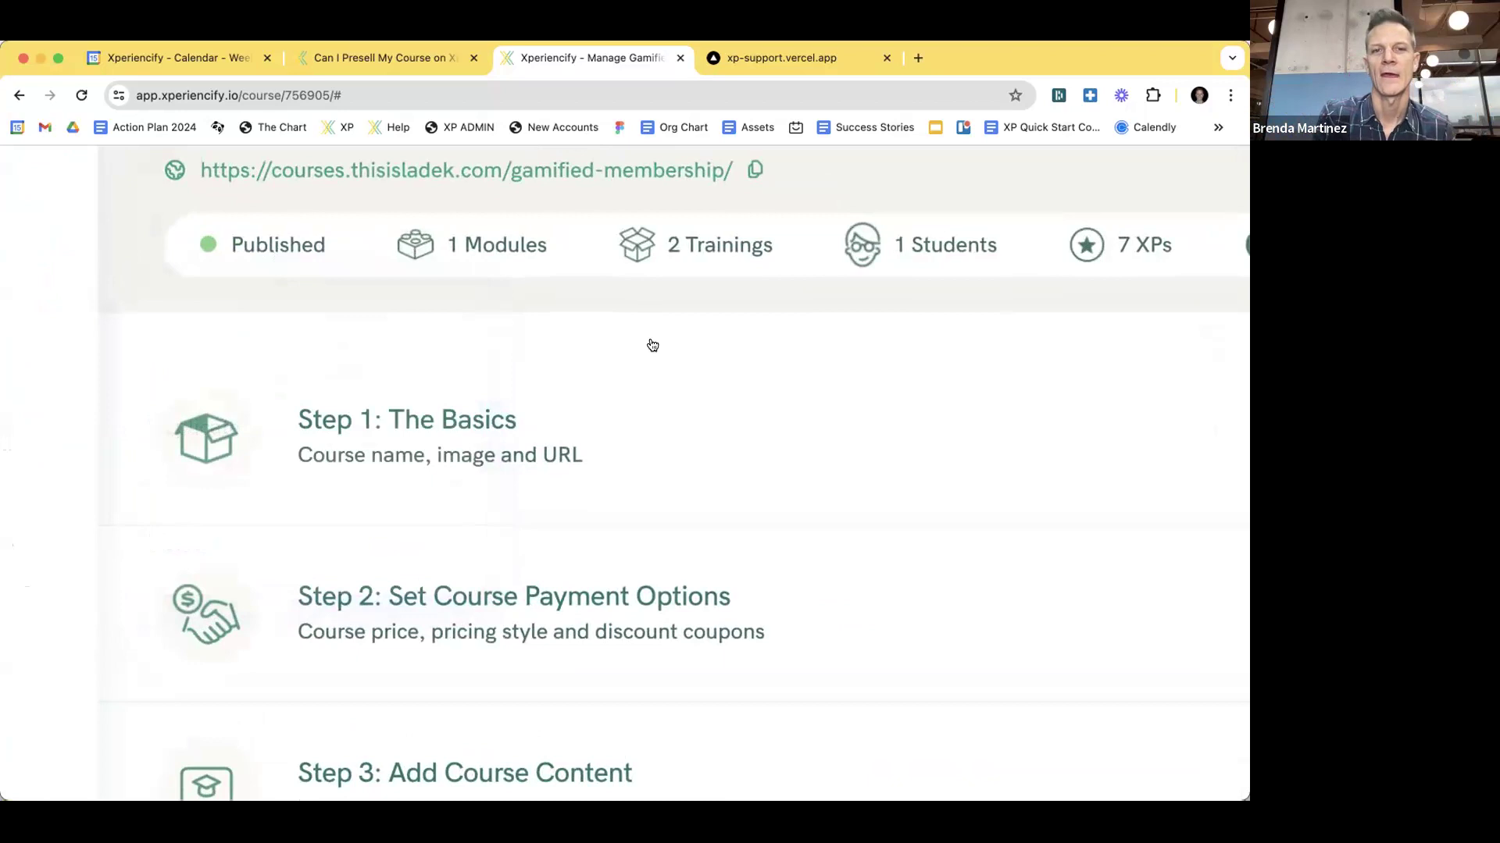
{"action": "scroll", "coordinate": [652, 346], "scroll_direction": "down", "scroll_amount": 5}
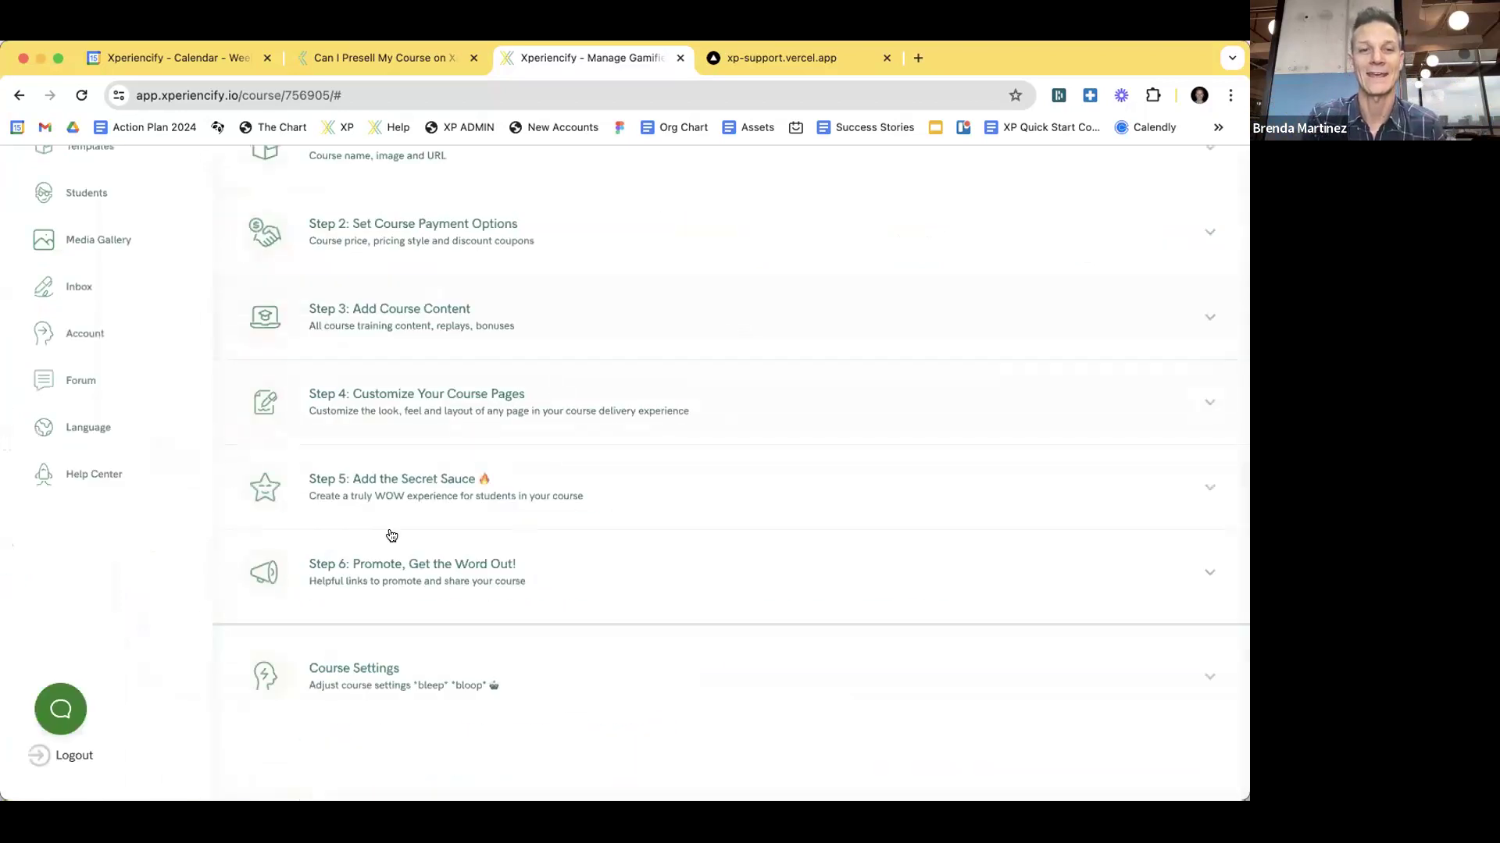
{"action": "left_click", "coordinate": [419, 559]}
{"action": "left_click", "coordinate": [396, 506]}
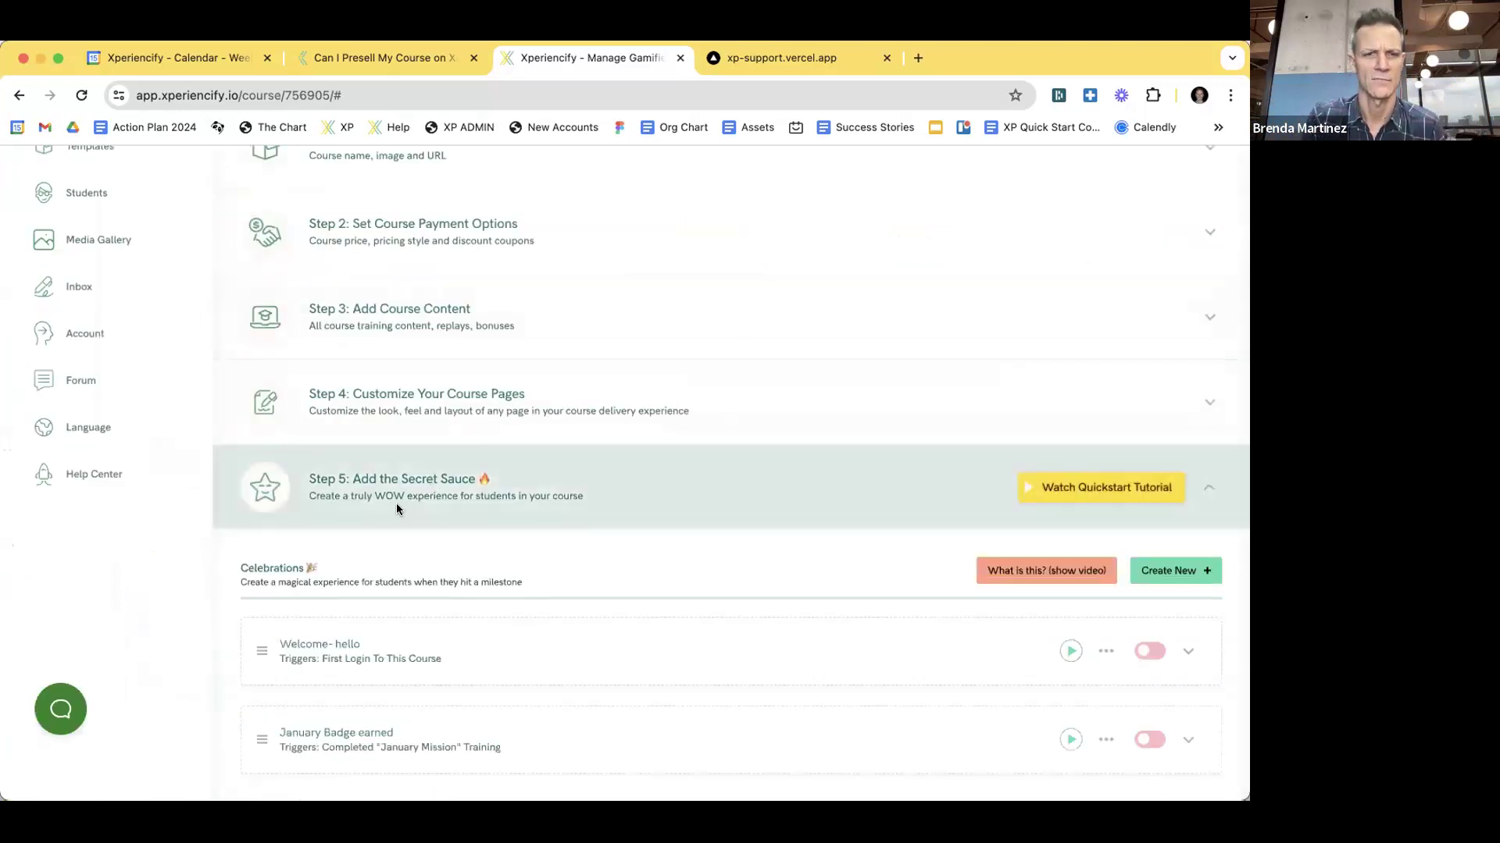
{"action": "left_click", "coordinate": [403, 476]}
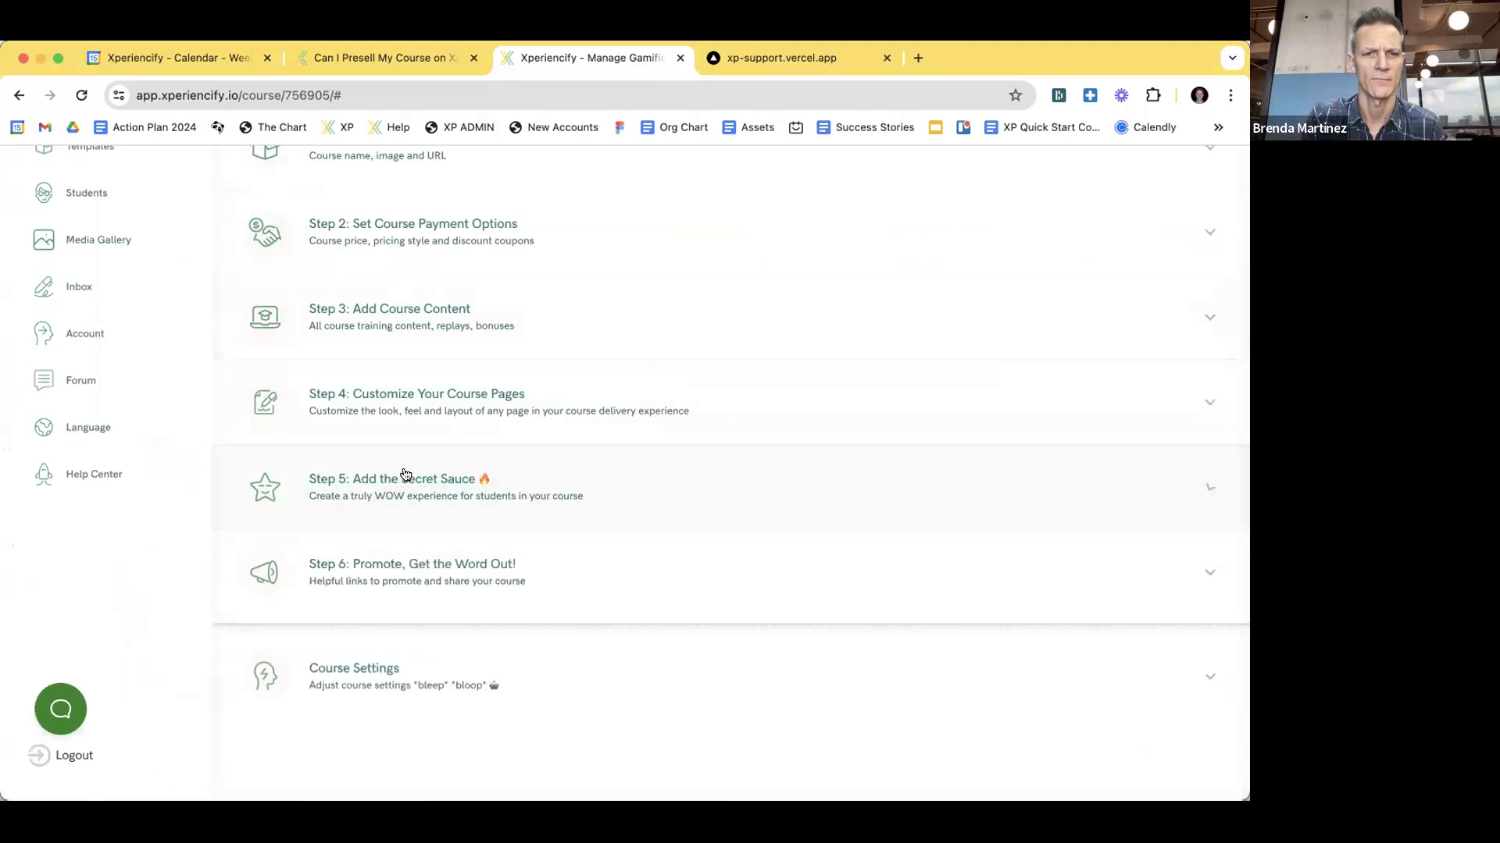
{"action": "left_click", "coordinate": [422, 579]}
{"action": "scroll", "coordinate": [555, 489], "scroll_direction": "down", "scroll_amount": 5}
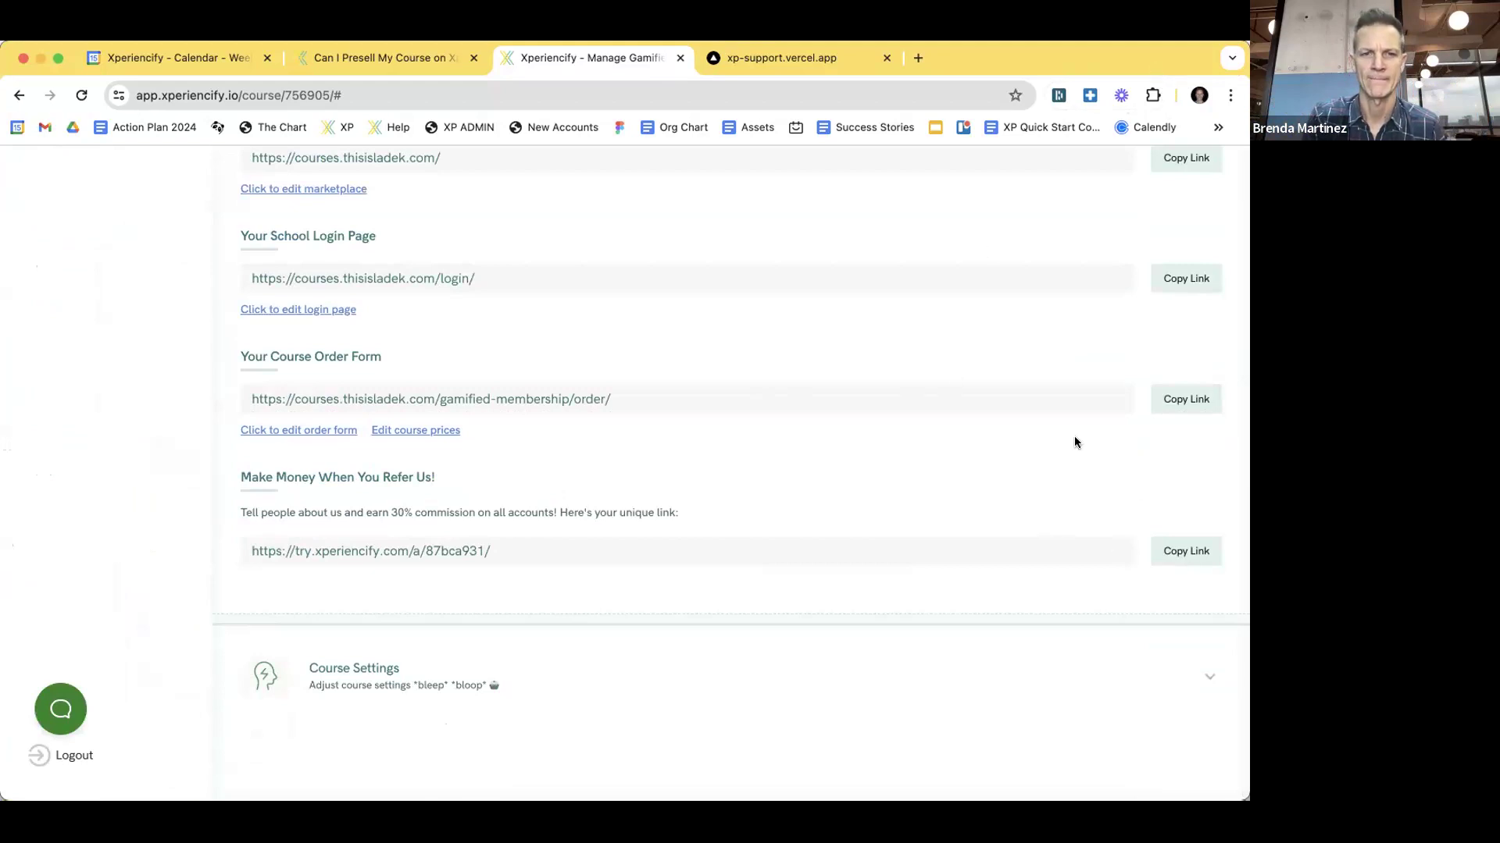
{"action": "left_click", "coordinate": [1185, 399]}
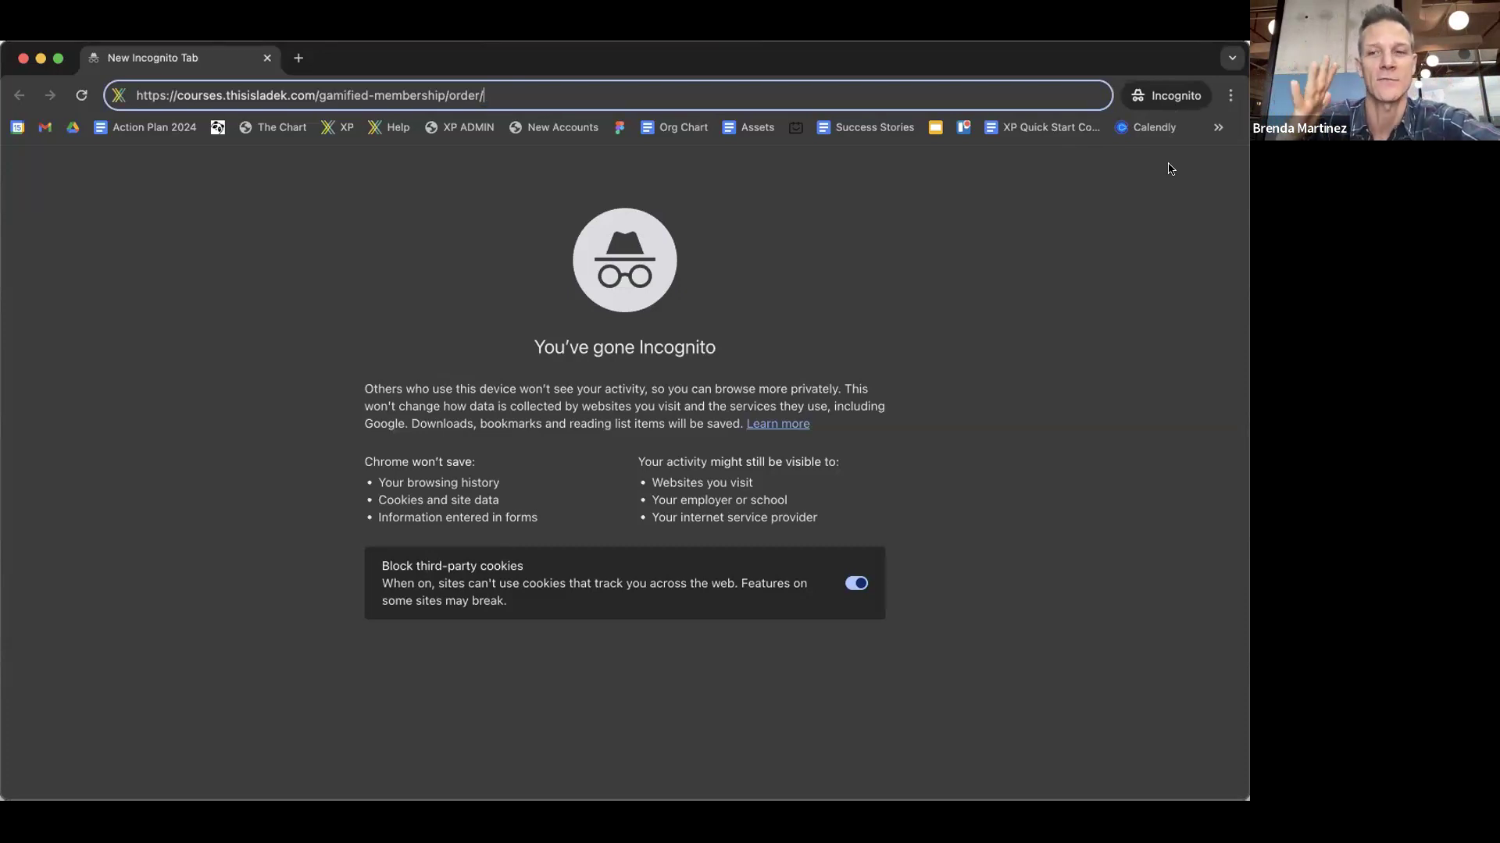
- Load the pasted order form address in the incognito window
{"action": "left_click", "coordinate": [515, 90]}
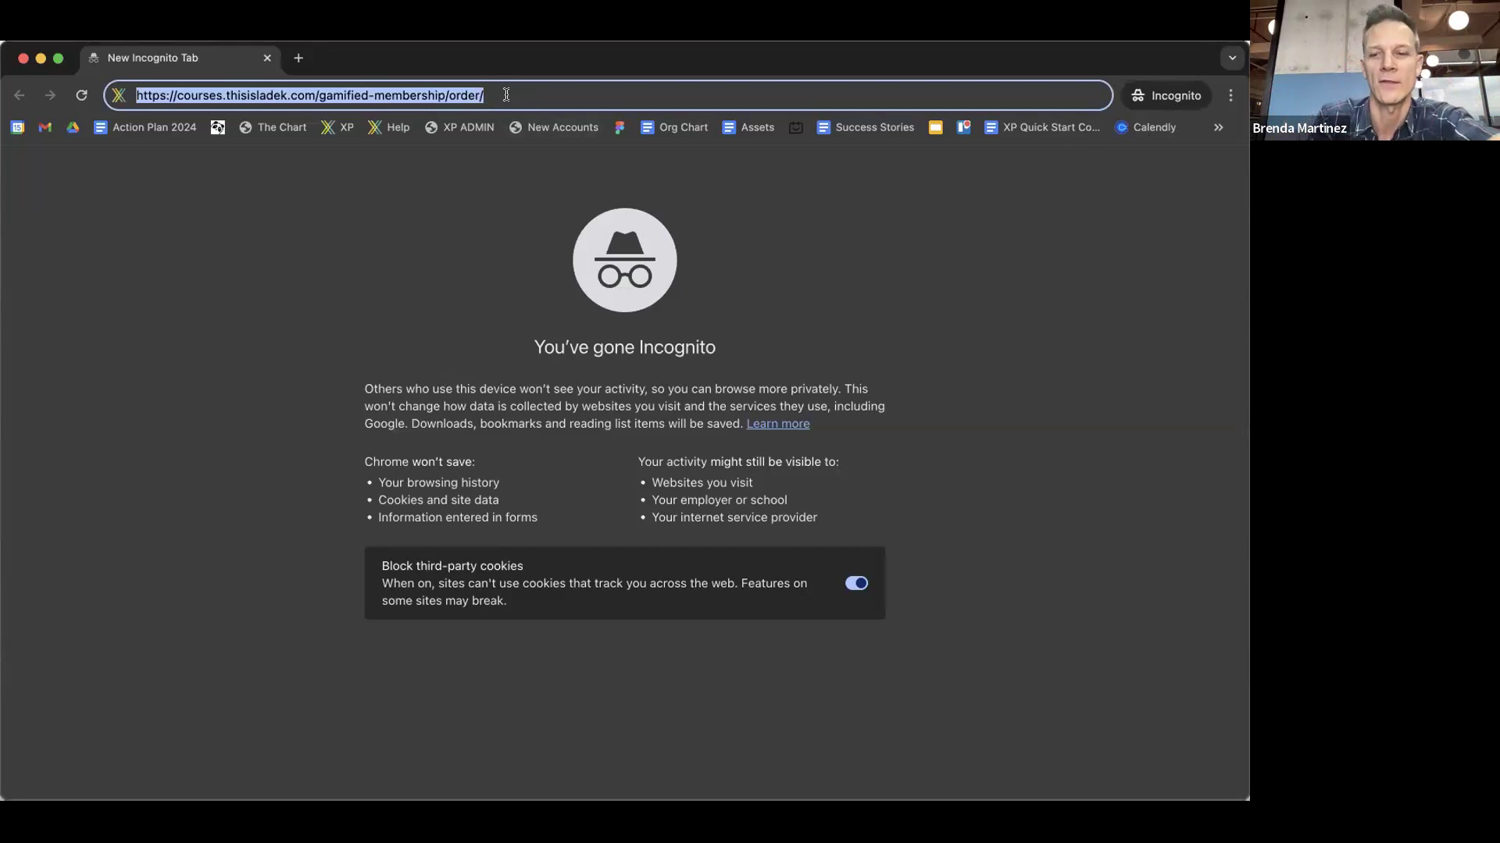
{"action": "key", "text": "Return"}
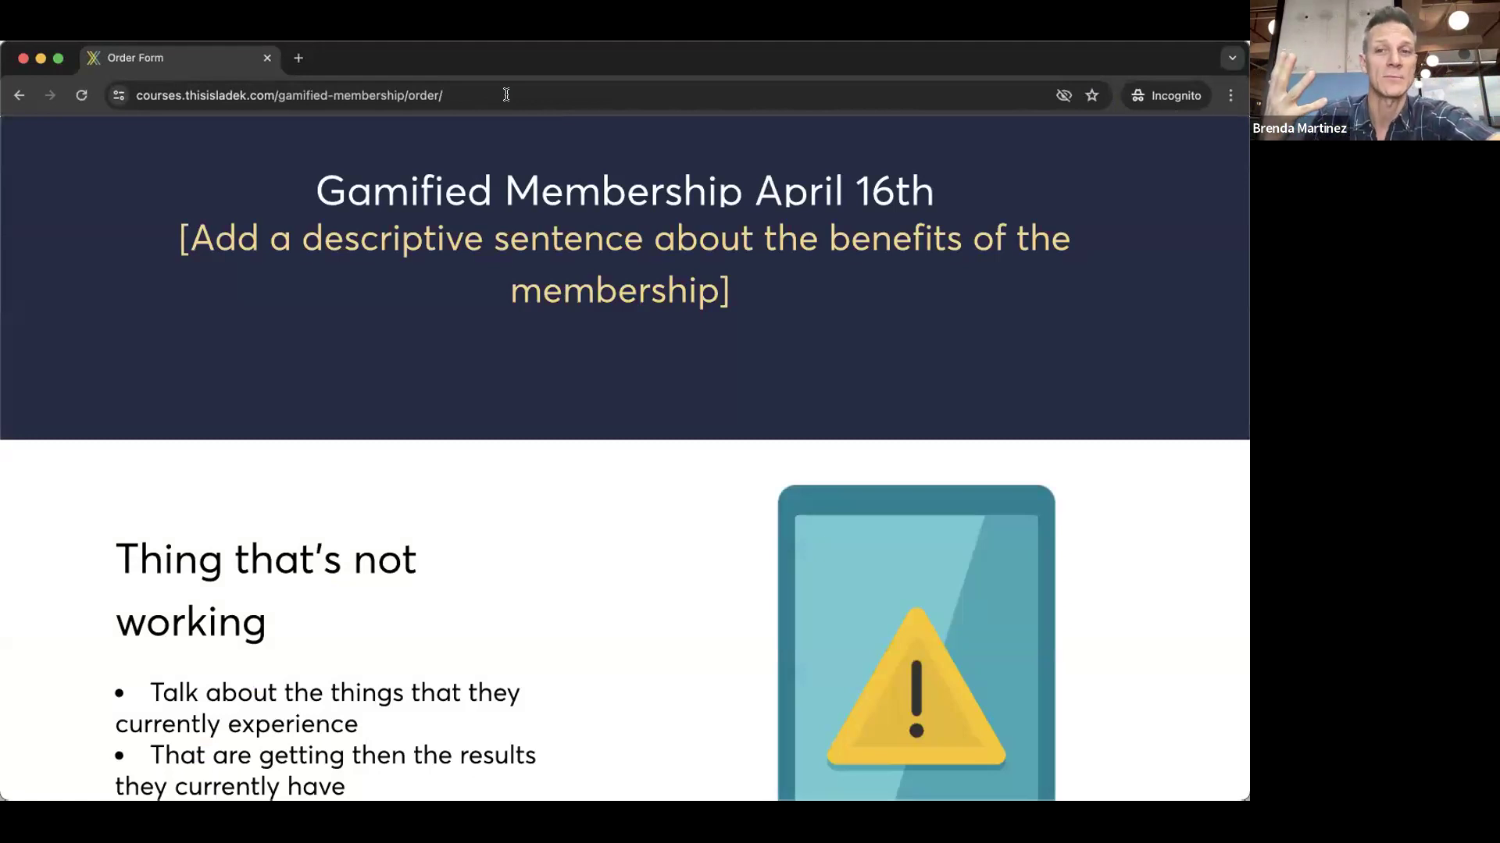
- Scroll the order page down to the Sign Up Here section
{"action": "scroll", "coordinate": [578, 304], "scroll_direction": "down", "scroll_amount": 5}
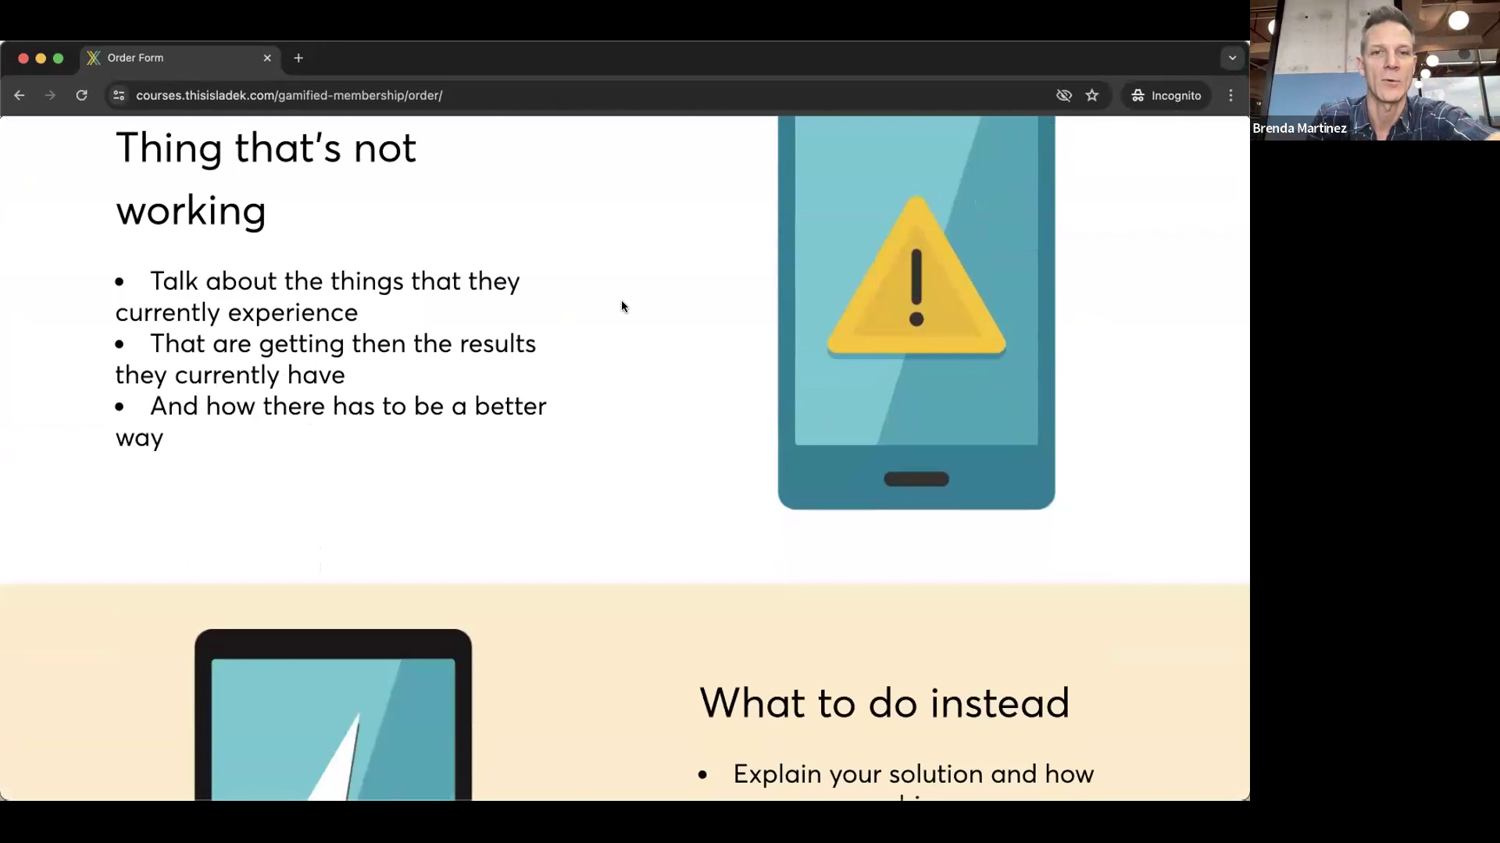
{"action": "scroll", "coordinate": [621, 306], "scroll_direction": "down", "scroll_amount": 20}
{"action": "scroll", "coordinate": [623, 295], "scroll_direction": "down", "scroll_amount": 15}
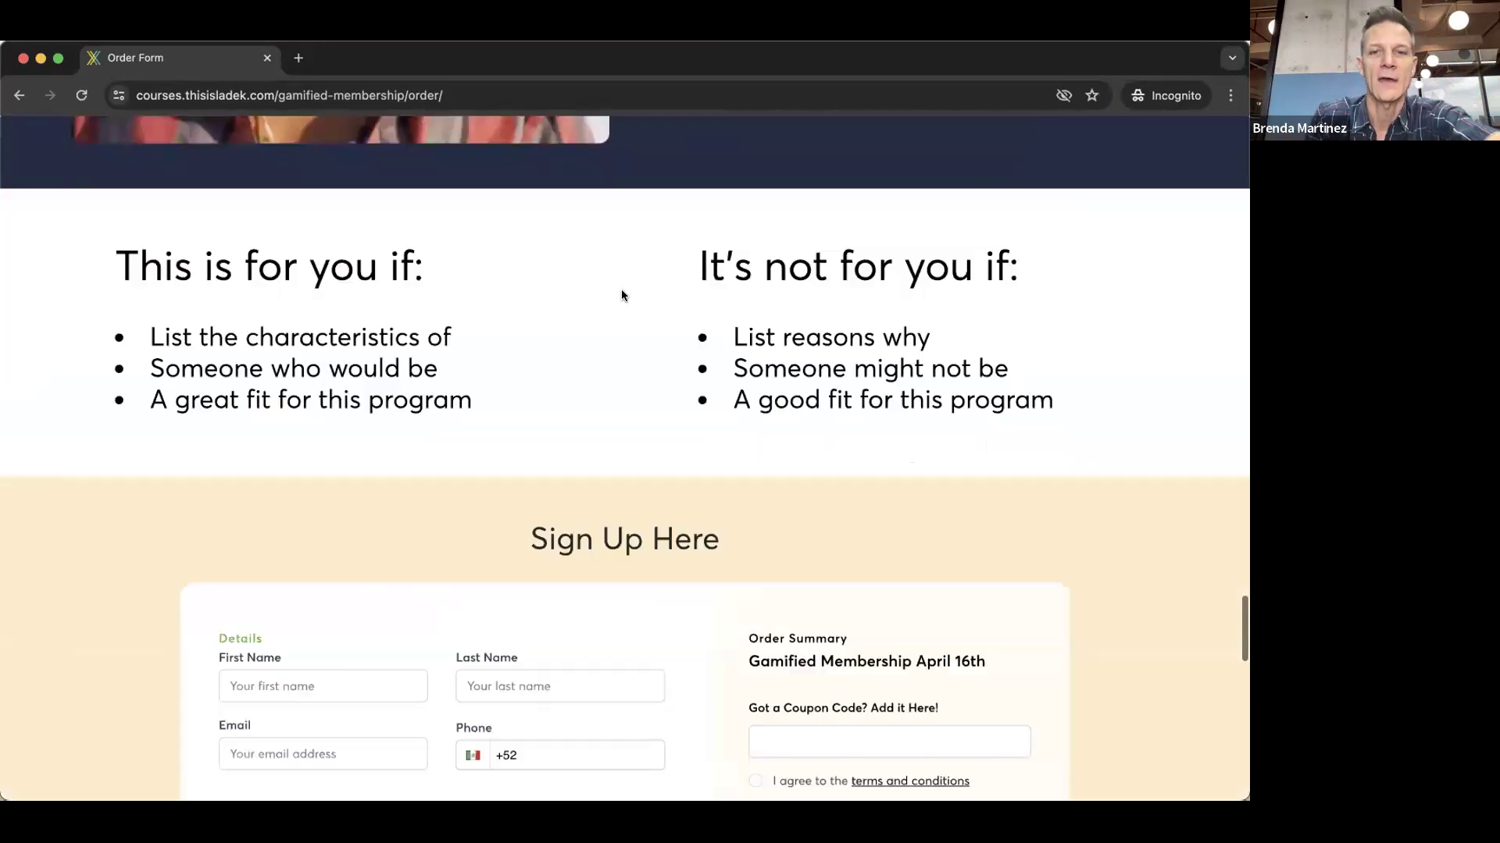
{"action": "scroll", "coordinate": [622, 295], "scroll_direction": "up", "scroll_amount": 9}
{"action": "scroll", "coordinate": [622, 296], "scroll_direction": "down", "scroll_amount": 2}
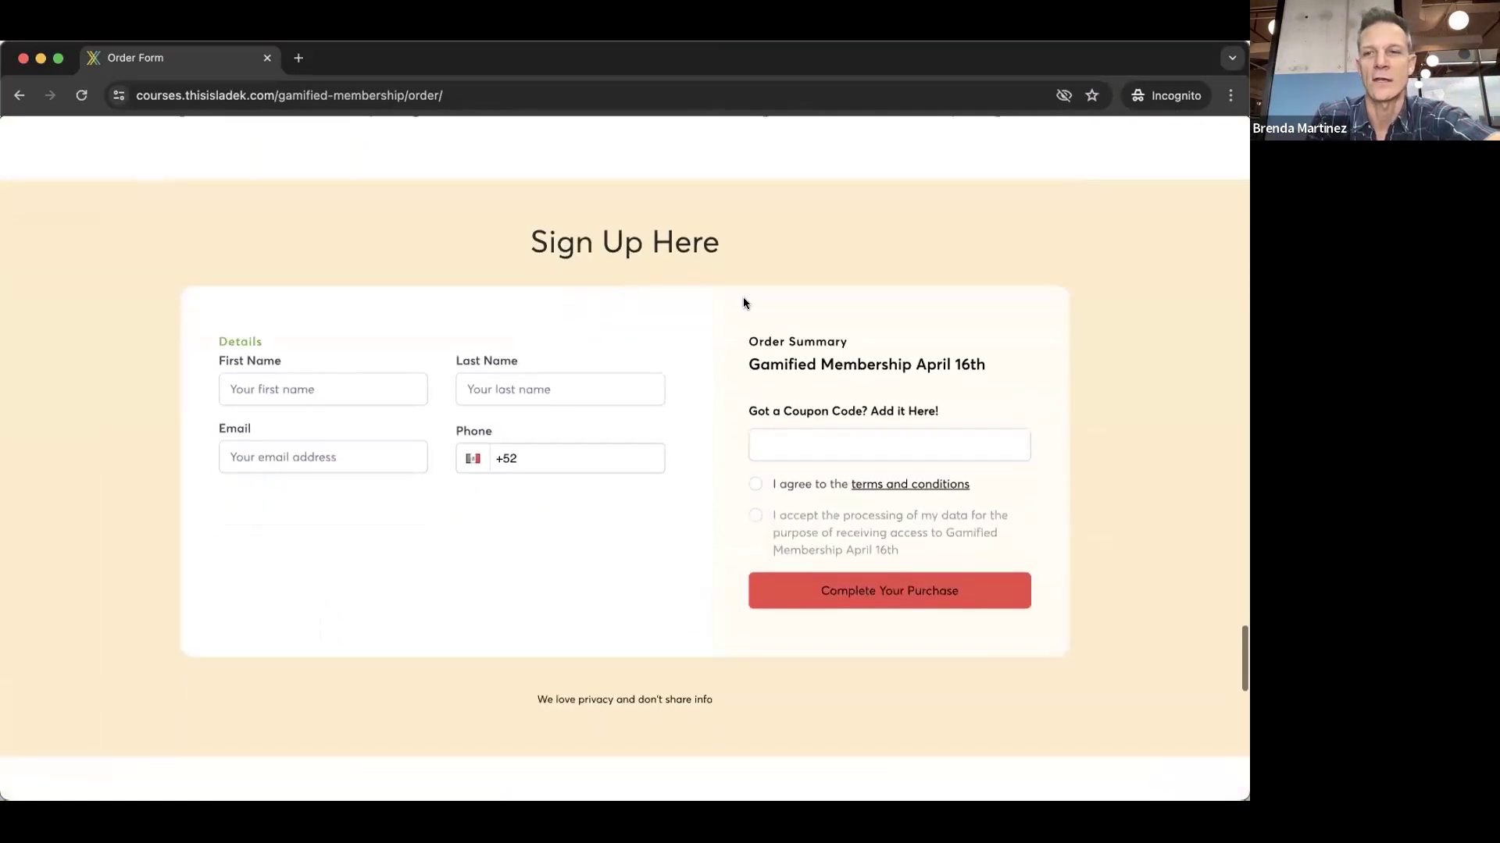
- Enter the test student's first and last name
{"action": "left_click", "coordinate": [331, 391]}
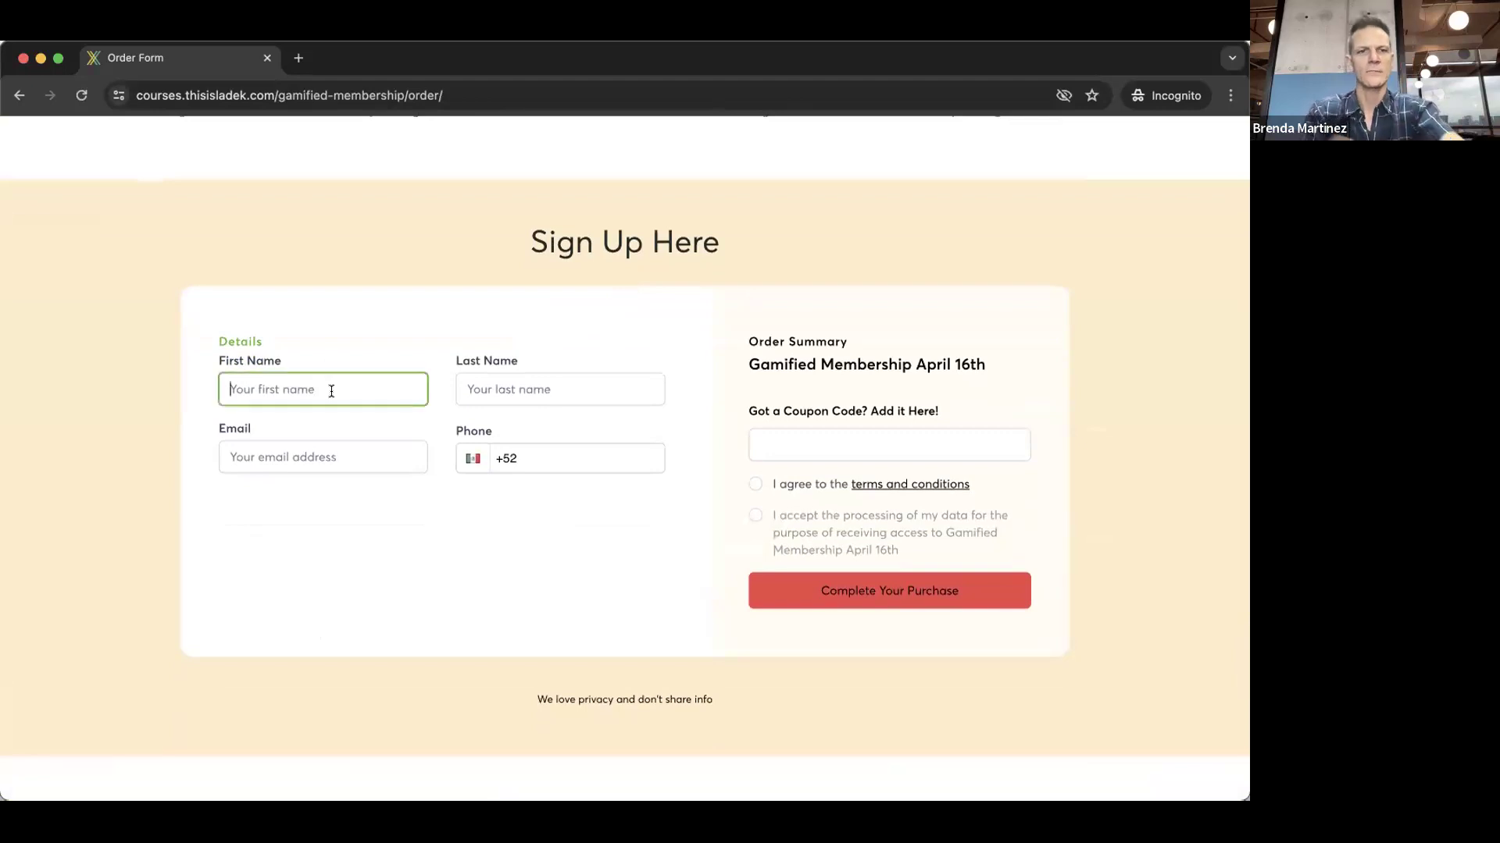
{"action": "key", "text": "Tab"}
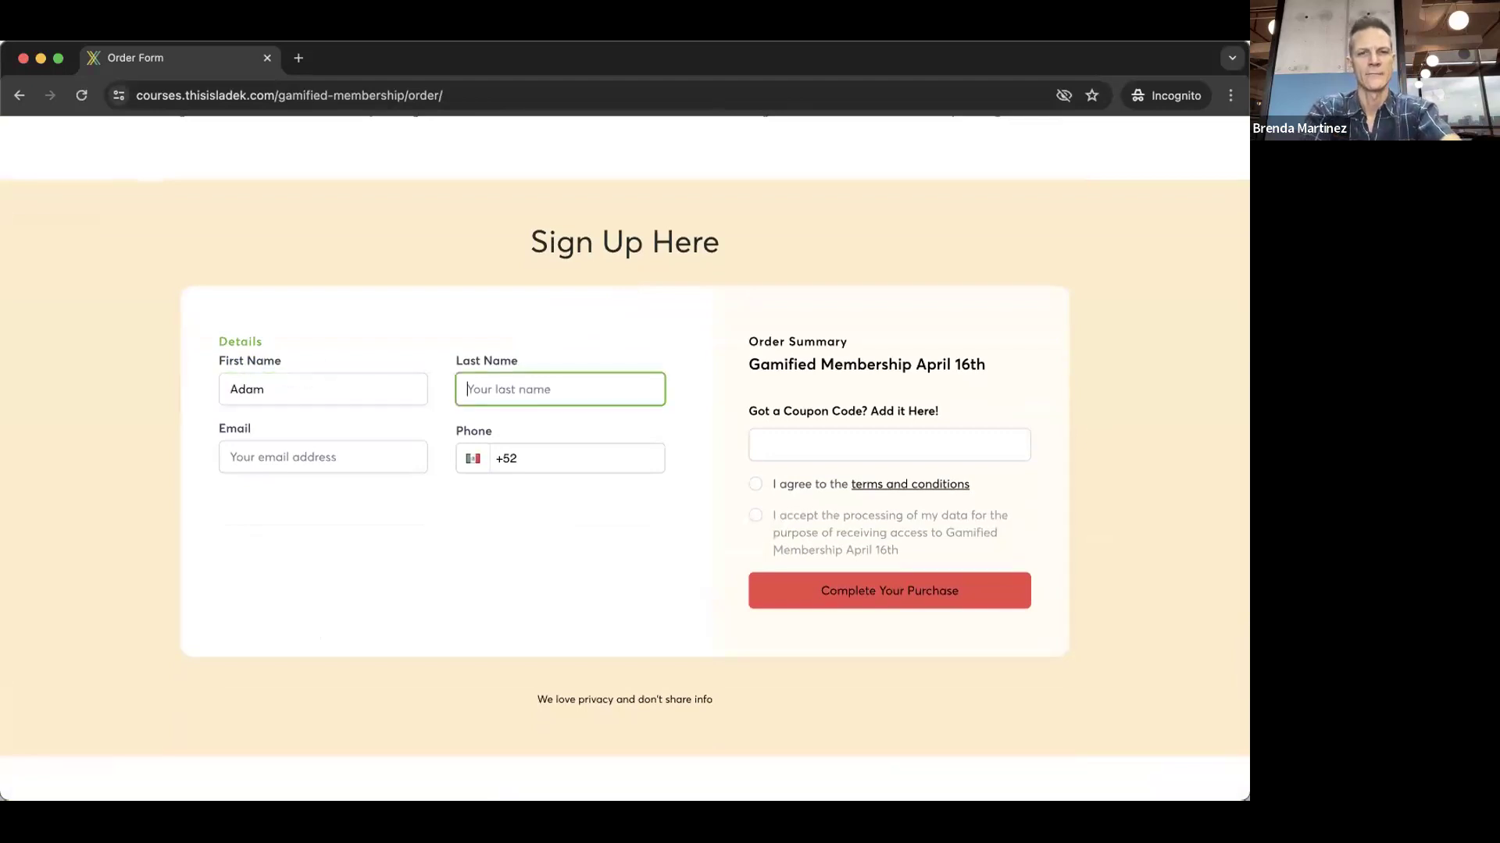
{"action": "key", "text": "Tab"}
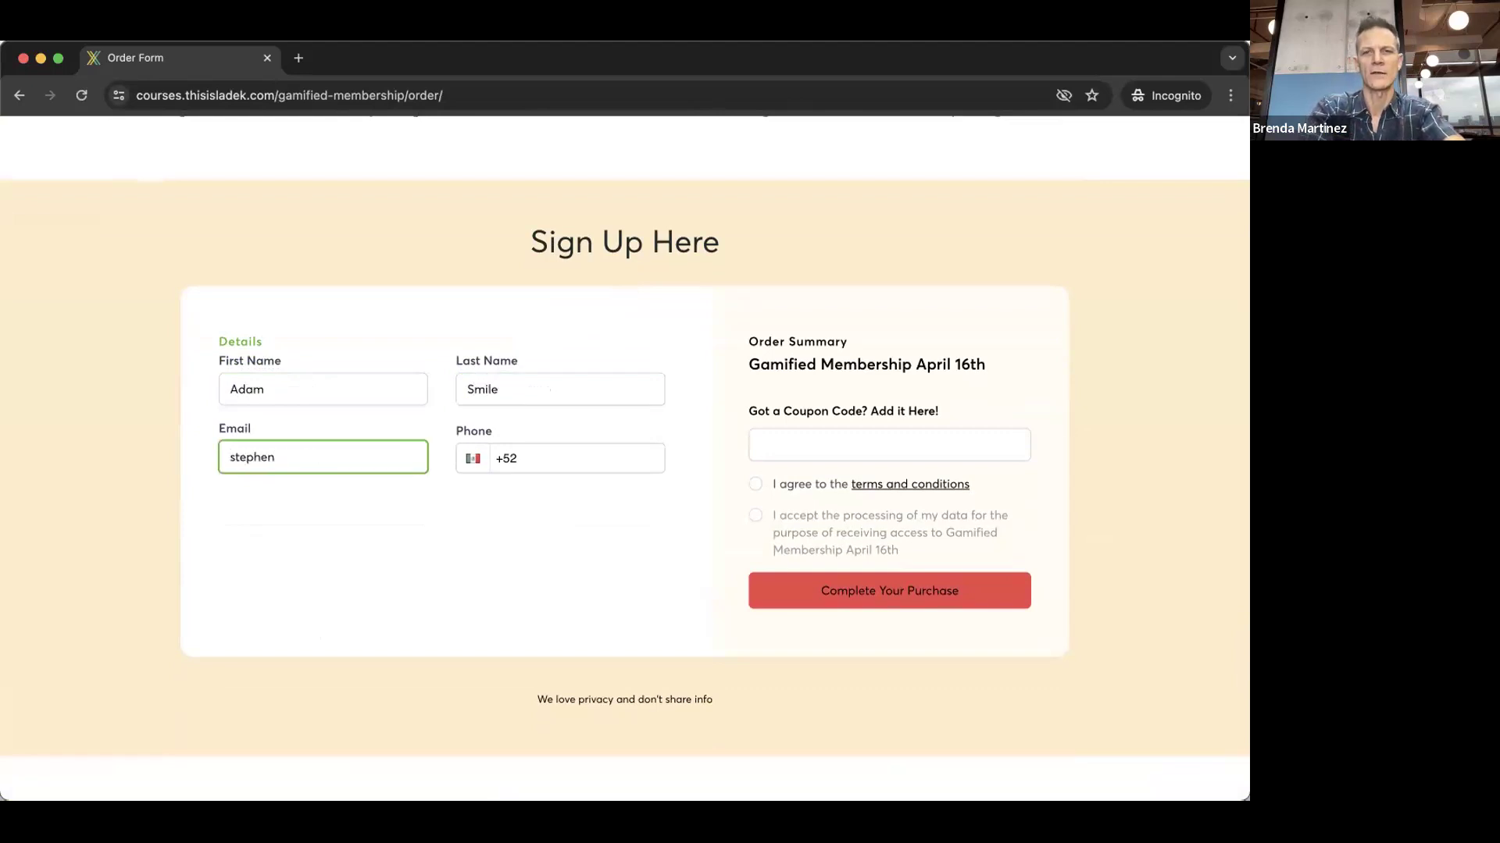
- Enter the test student's email address
{"action": "scroll", "coordinate": [369, 542], "scroll_direction": "up", "scroll_amount": 5}
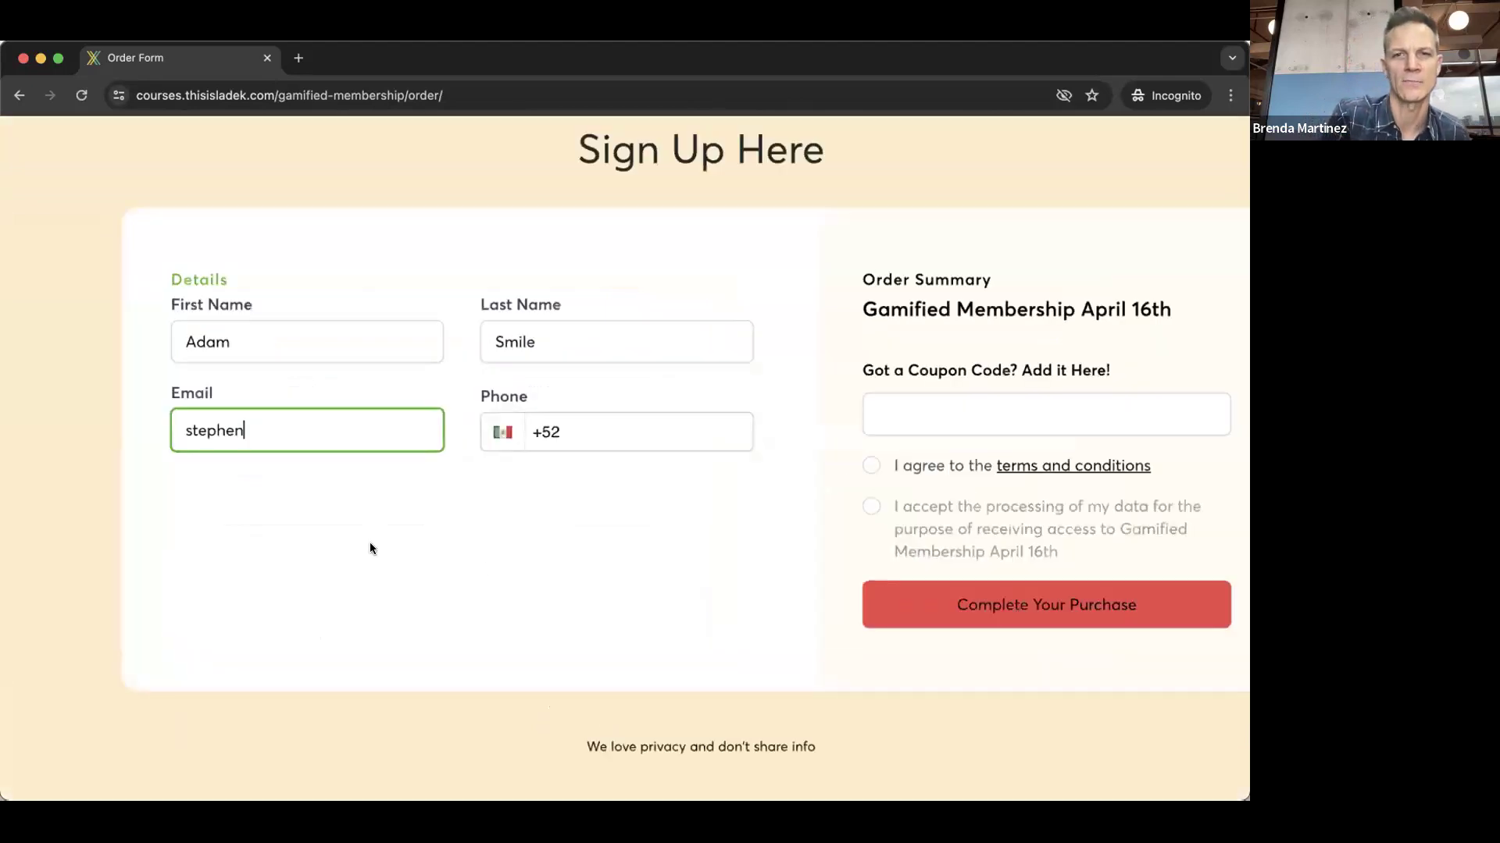
{"action": "scroll", "coordinate": [464, 689], "scroll_direction": "up", "scroll_amount": 1}
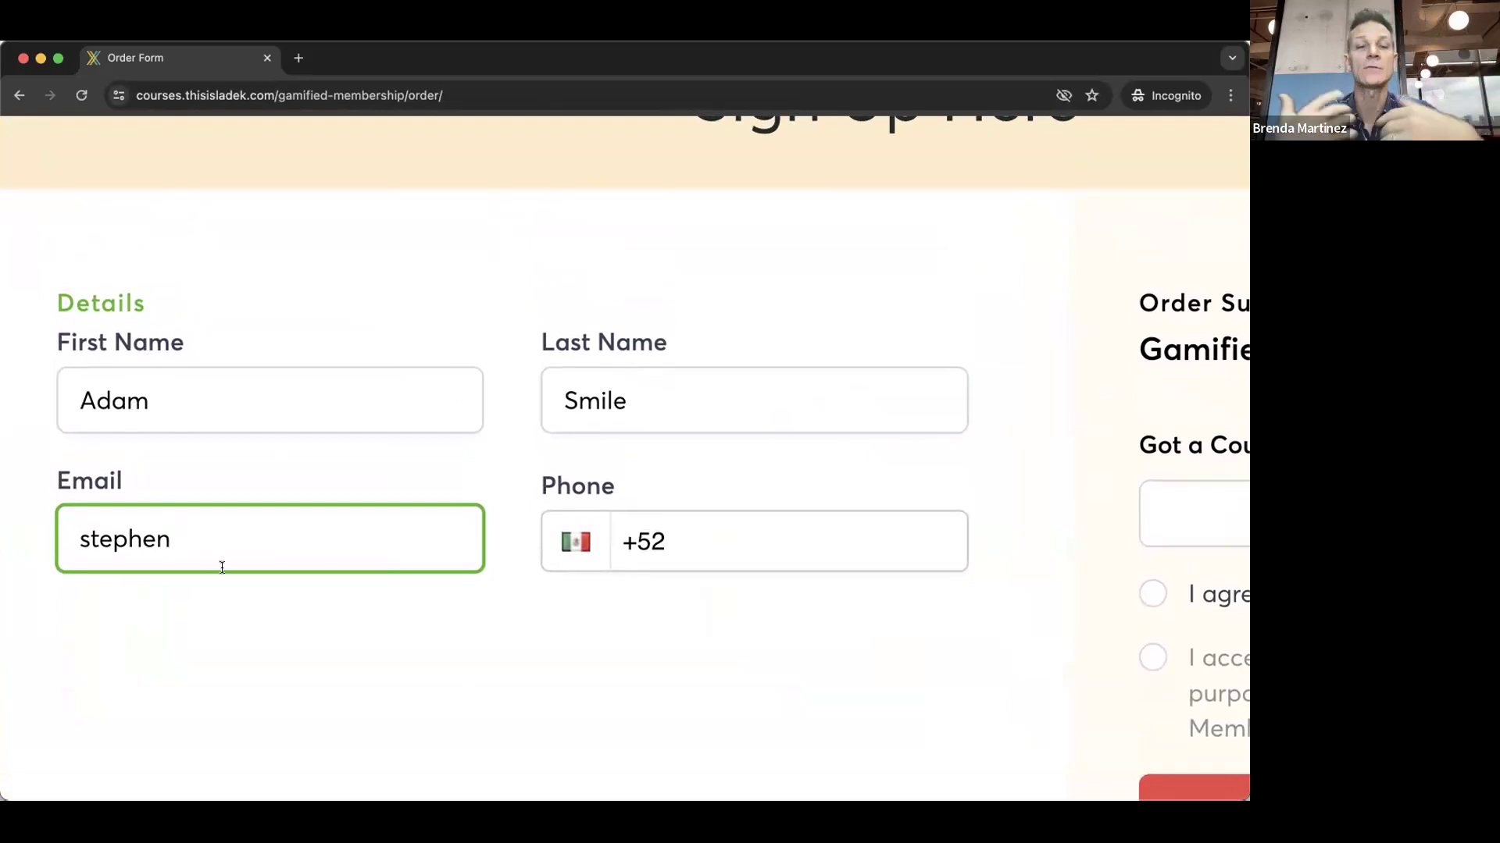
{"action": "type", "text": "_"}
{"action": "key", "text": "BackSpace"}
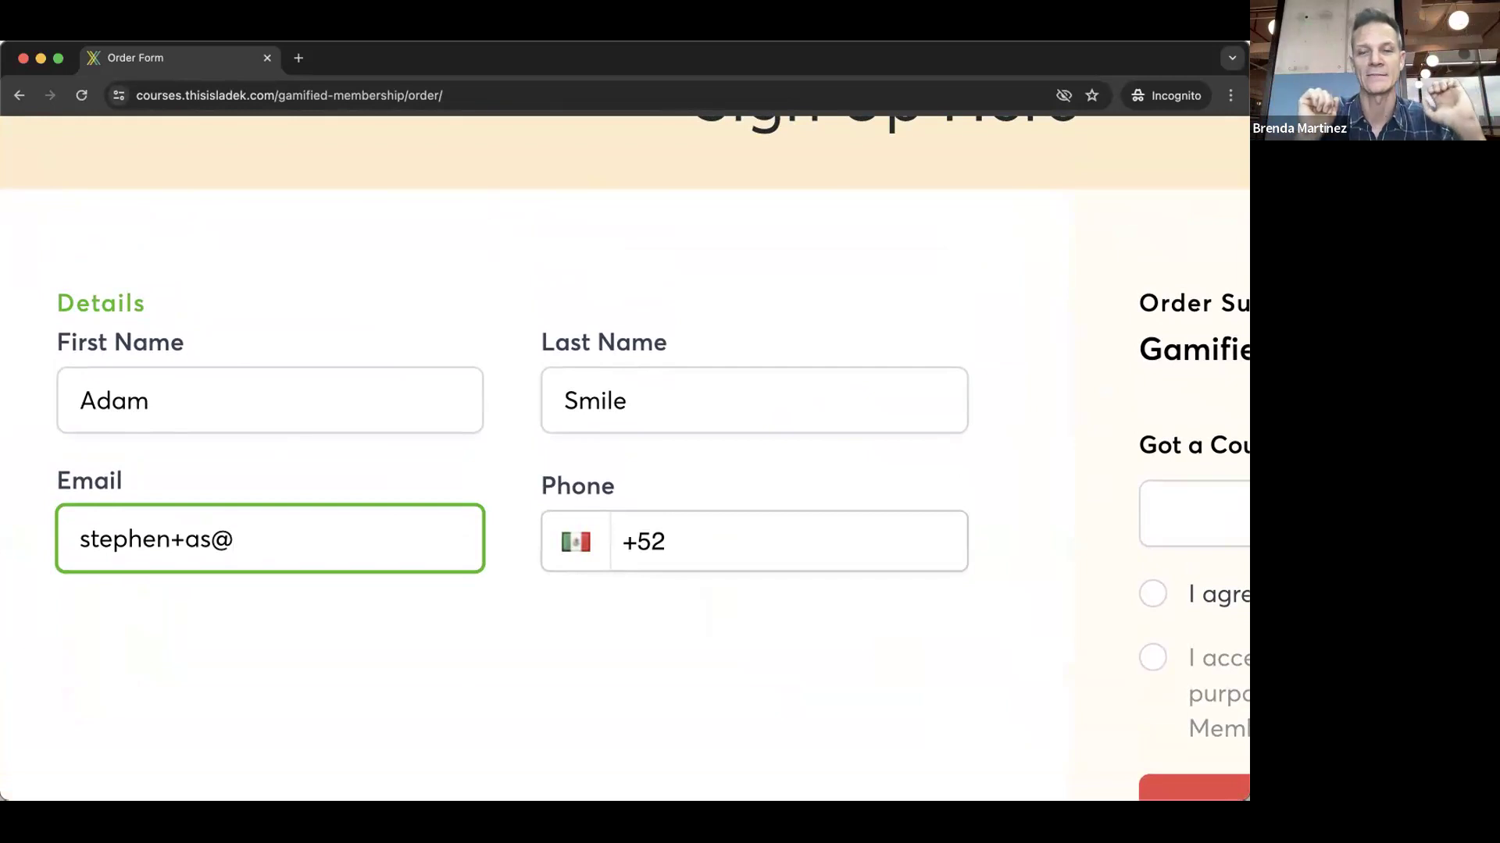
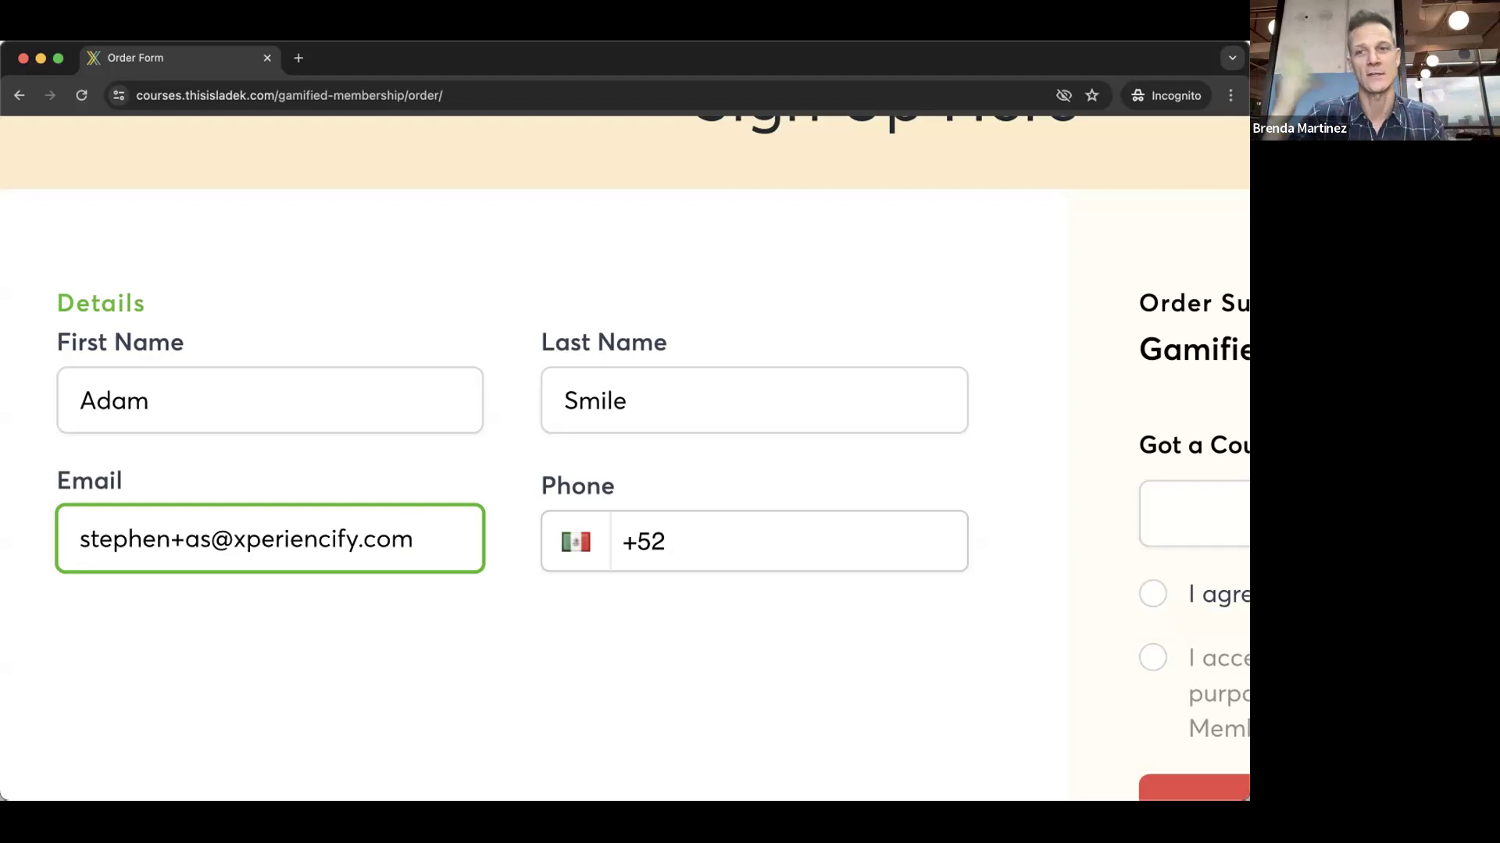
- Replace the +52 country code with a US phone number and accept the terms and conditions
{"action": "left_click", "coordinate": [688, 539]}
{"action": "key", "text": "BackSpace"}
{"action": "key", "text": "BackSpace"}
{"action": "key", "text": "BackSpace"}
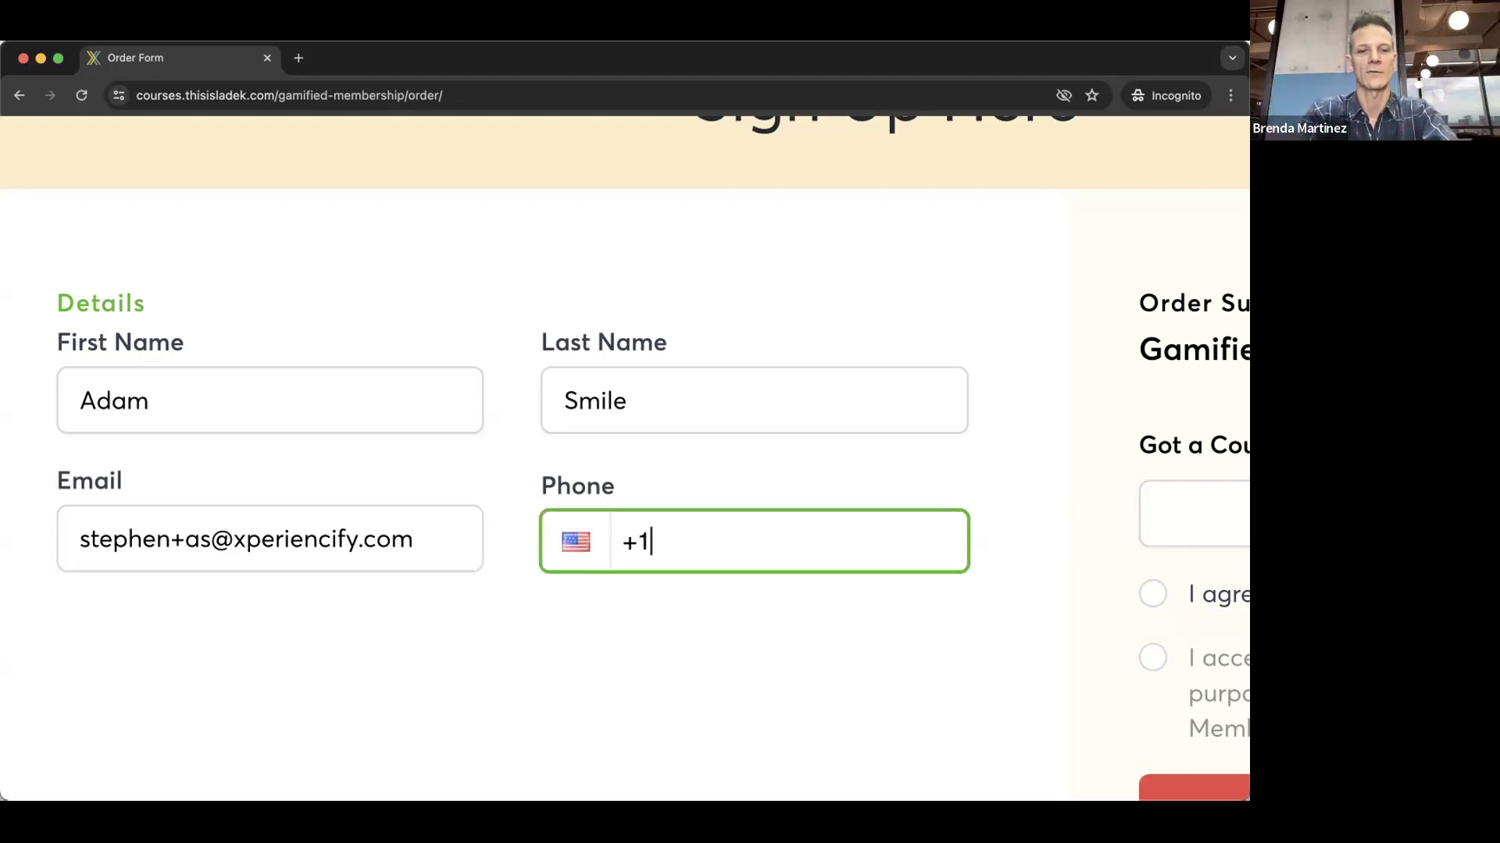
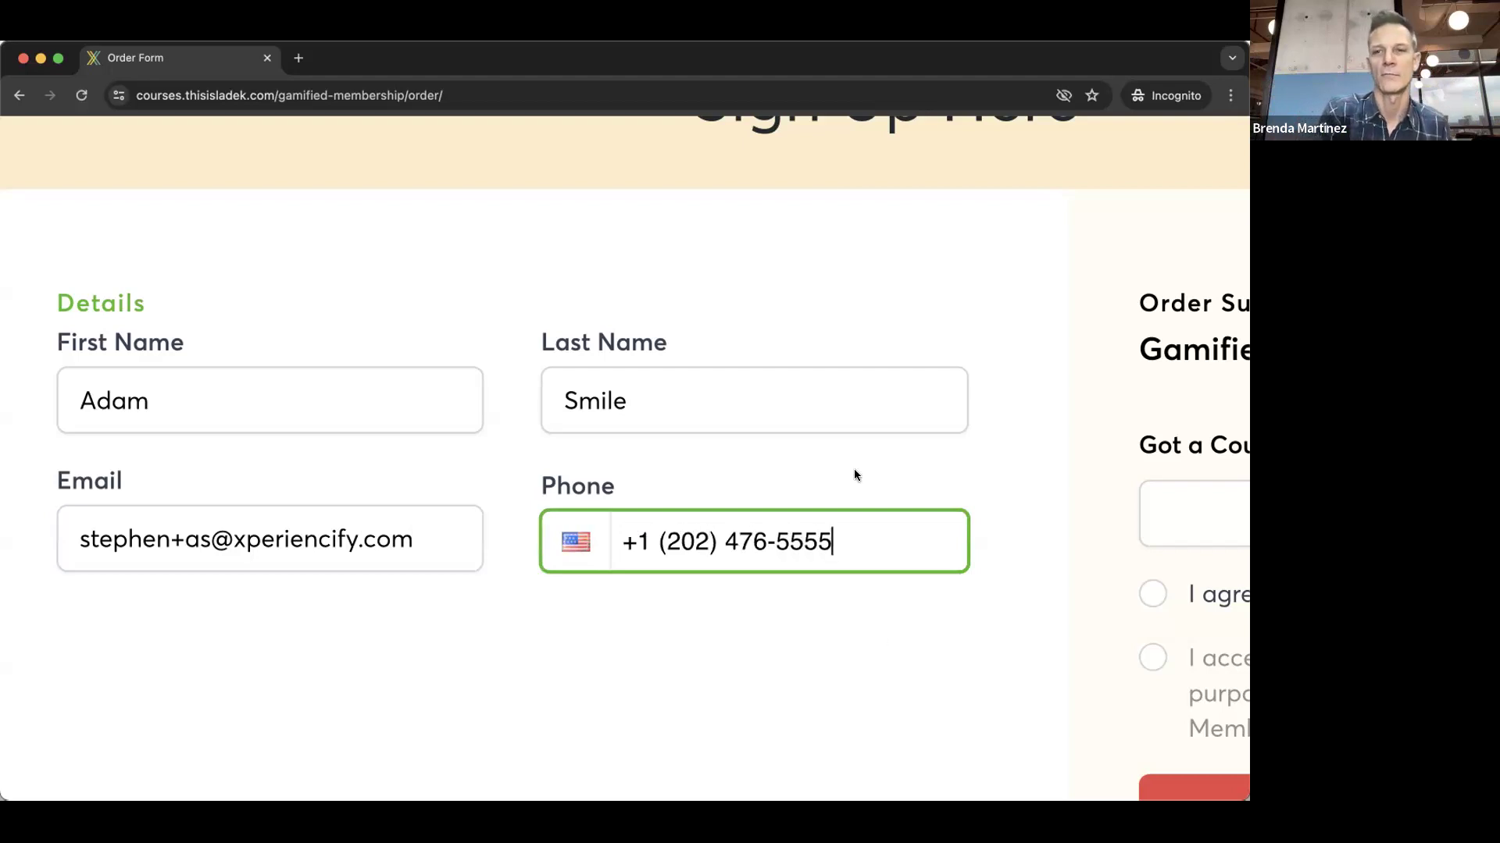
{"action": "scroll", "coordinate": [854, 472], "scroll_direction": "down", "scroll_amount": 5}
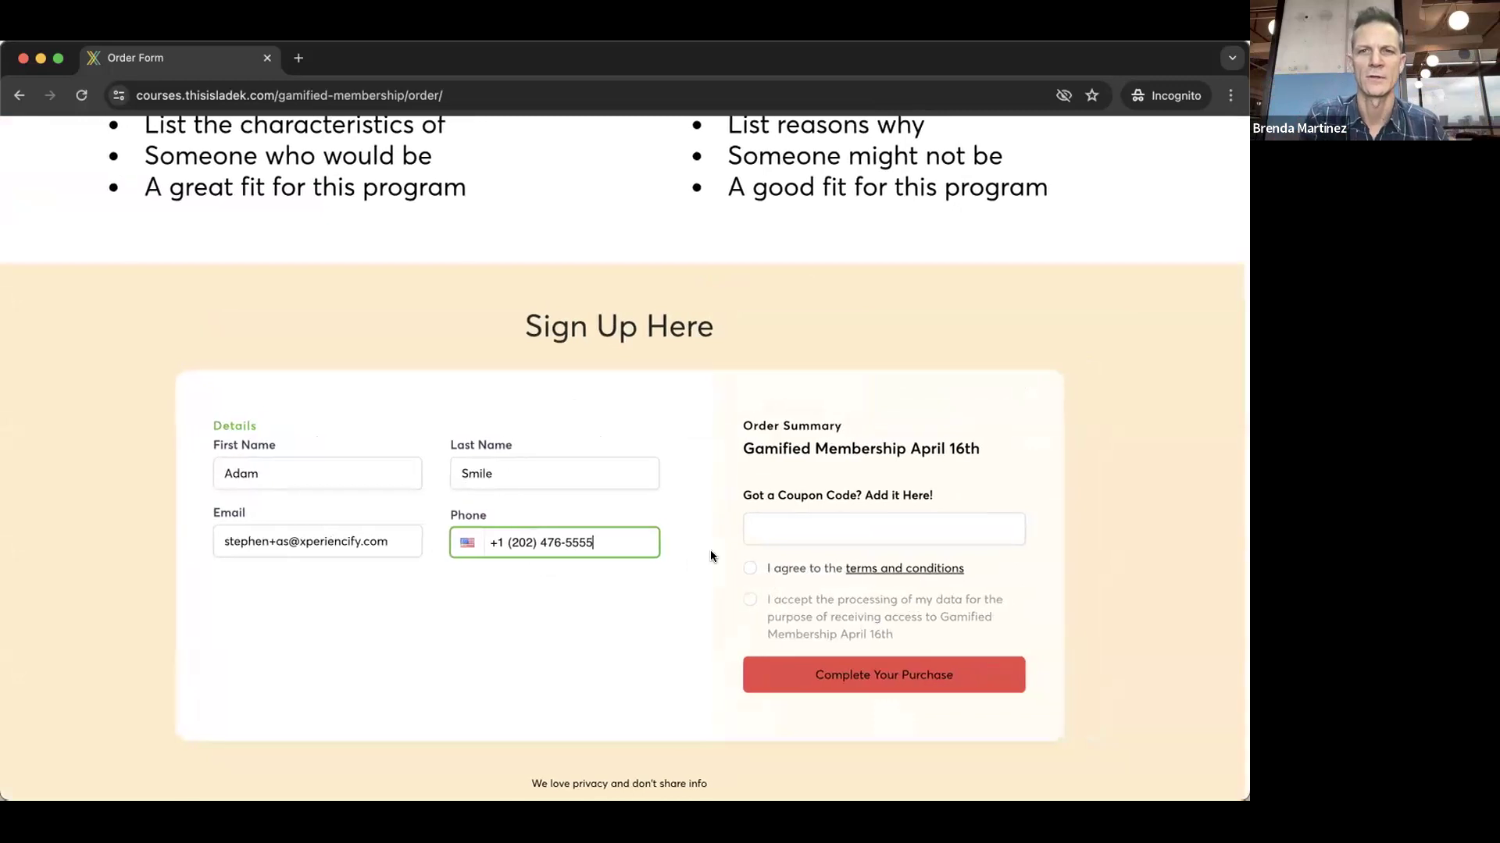
{"action": "left_click", "coordinate": [755, 567]}
- Give data-processing consent and complete the purchase
{"action": "left_click", "coordinate": [755, 602]}
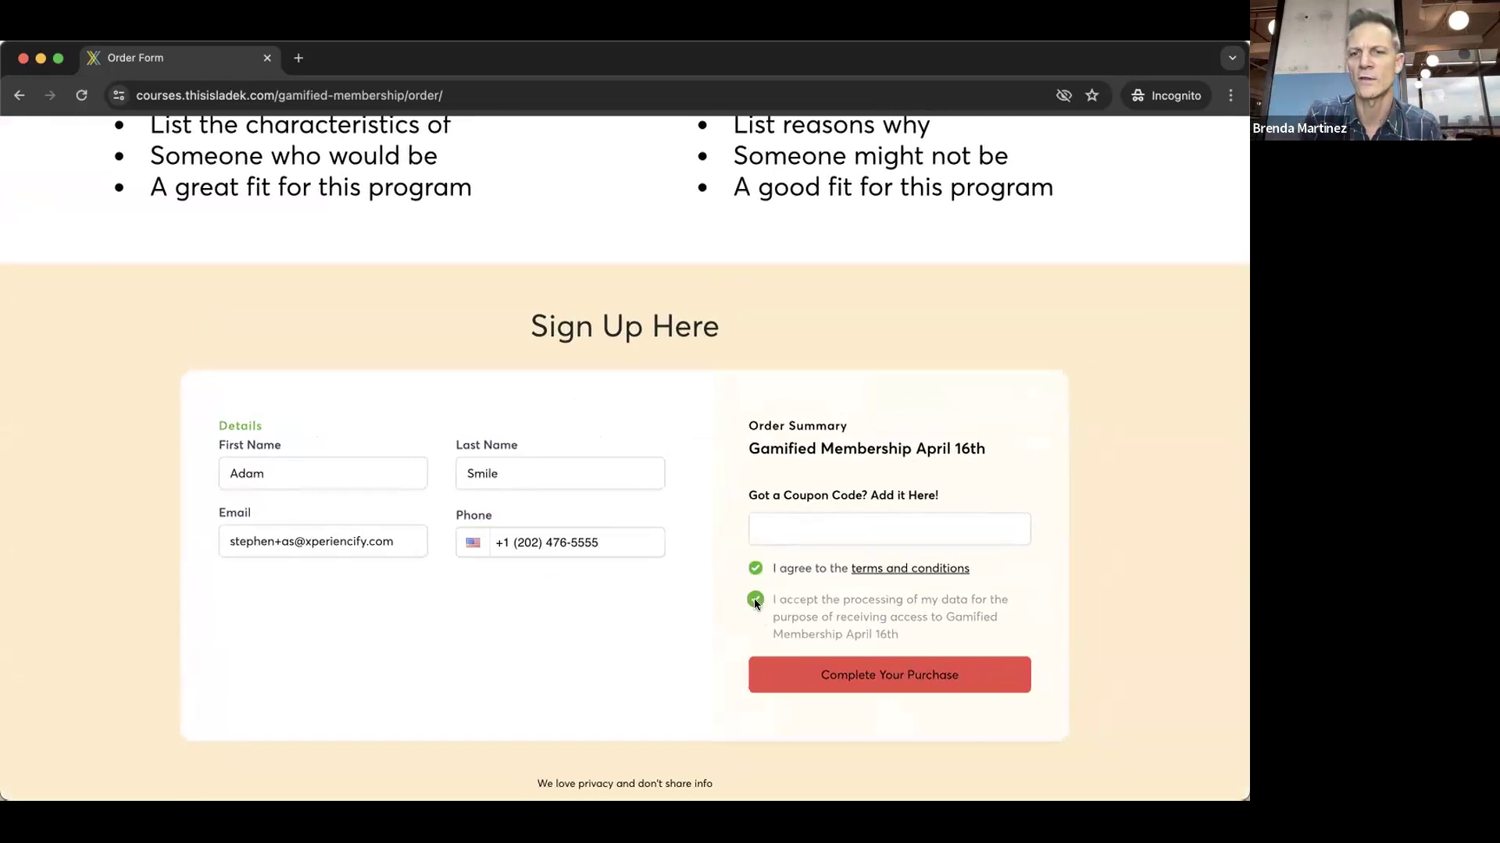
{"action": "left_click", "coordinate": [894, 677]}
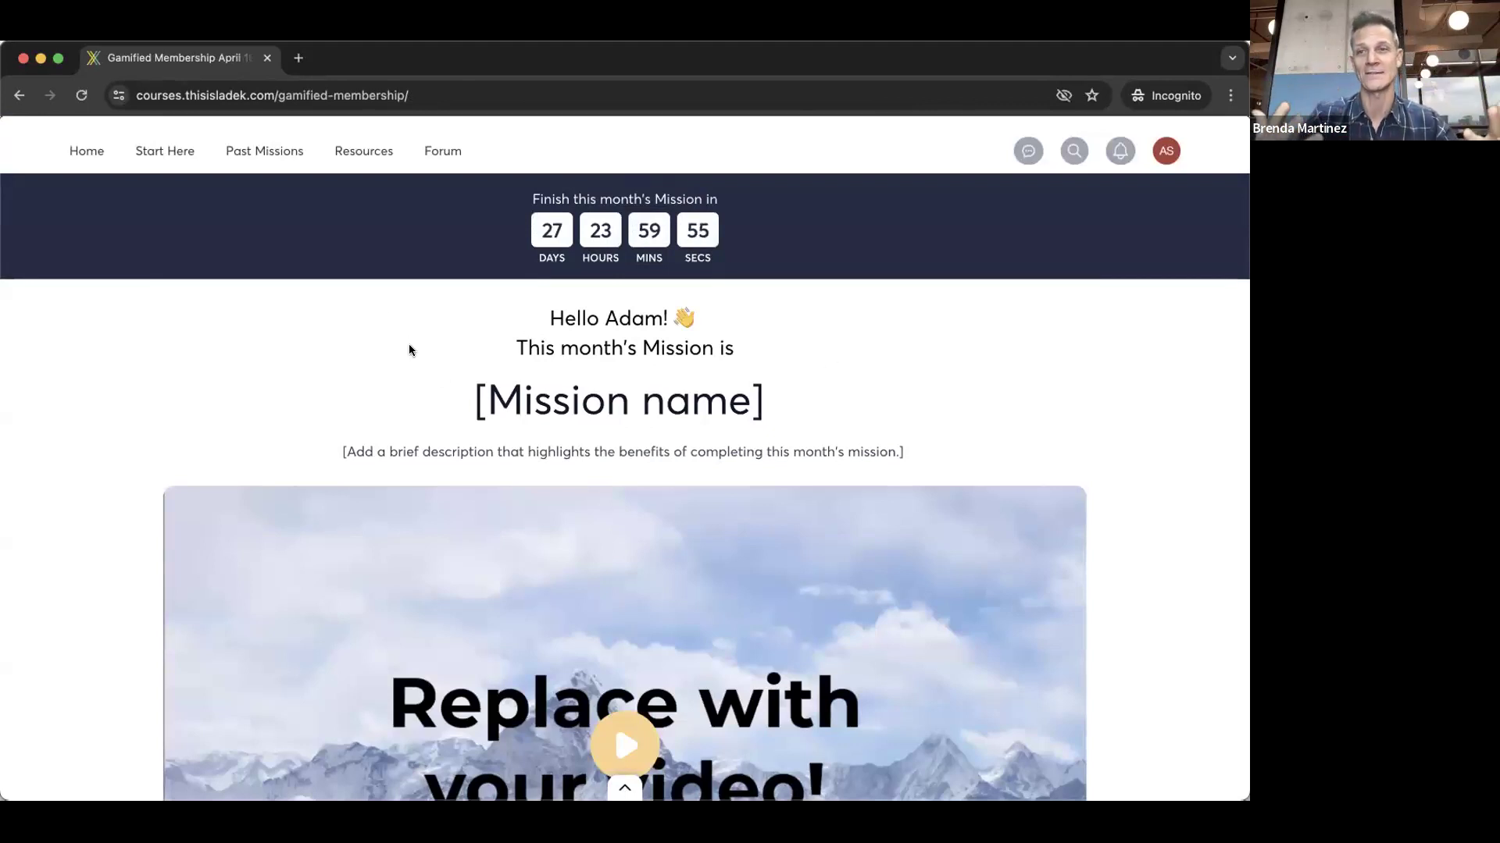
{"action": "scroll", "coordinate": [492, 365], "scroll_direction": "down", "scroll_amount": 7}
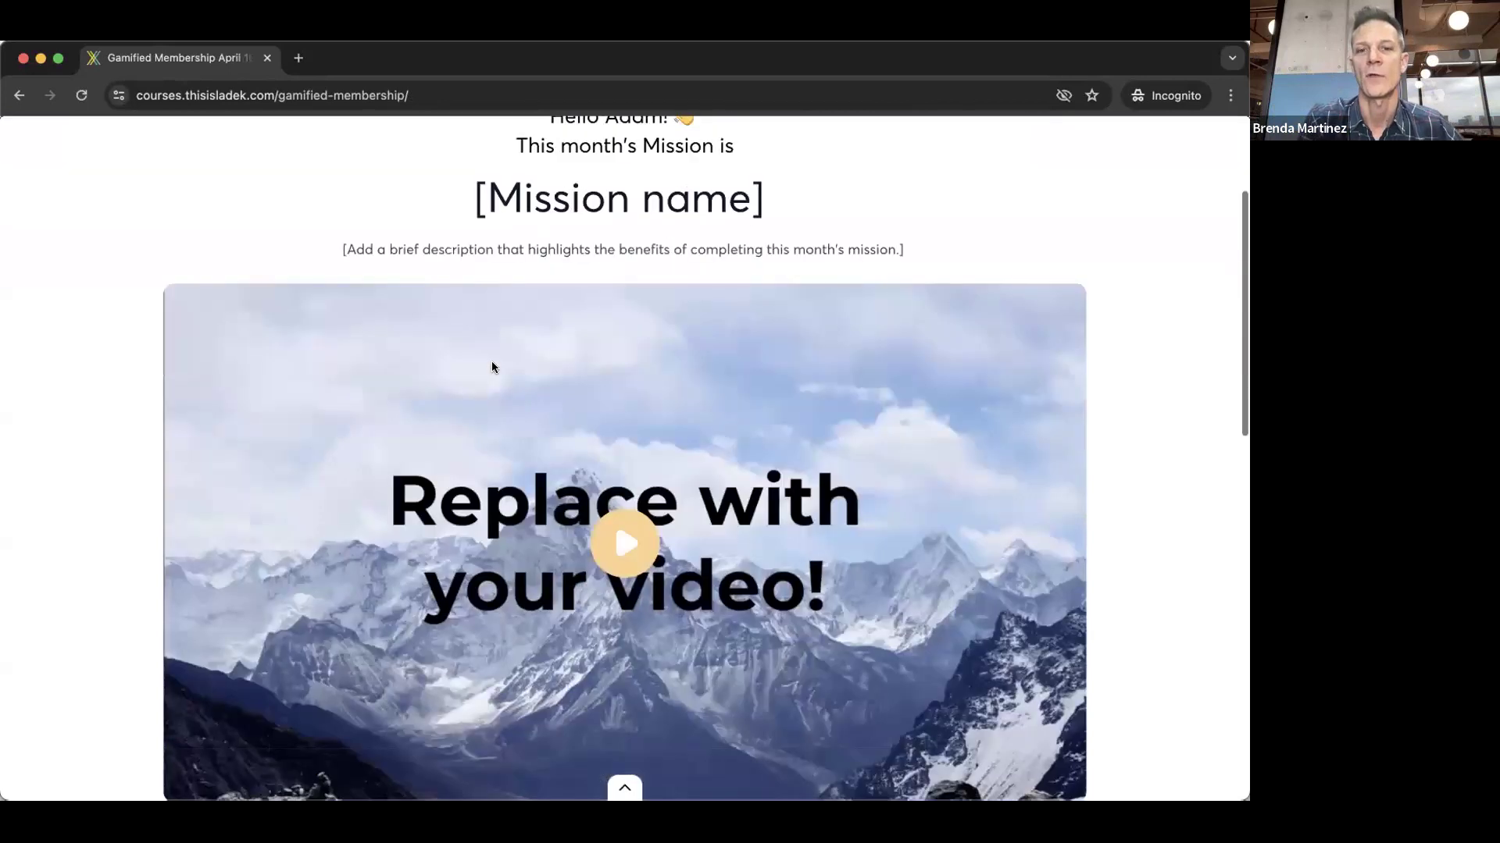
{"action": "scroll", "coordinate": [492, 365], "scroll_direction": "up", "scroll_amount": 3}
{"action": "scroll", "coordinate": [492, 365], "scroll_direction": "up", "scroll_amount": 1}
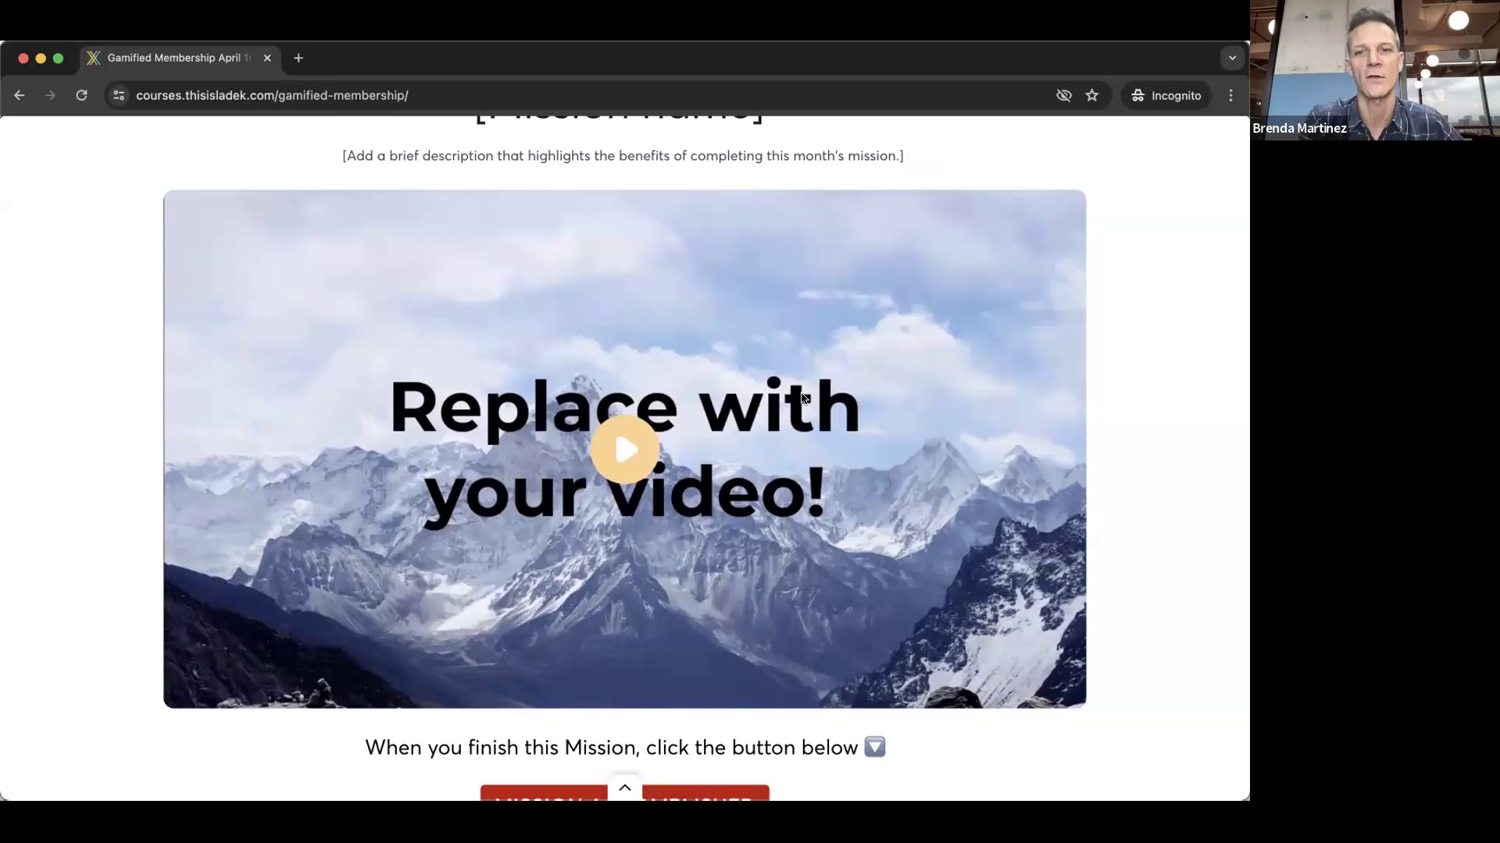
{"action": "scroll", "coordinate": [787, 403], "scroll_direction": "down", "scroll_amount": 1}
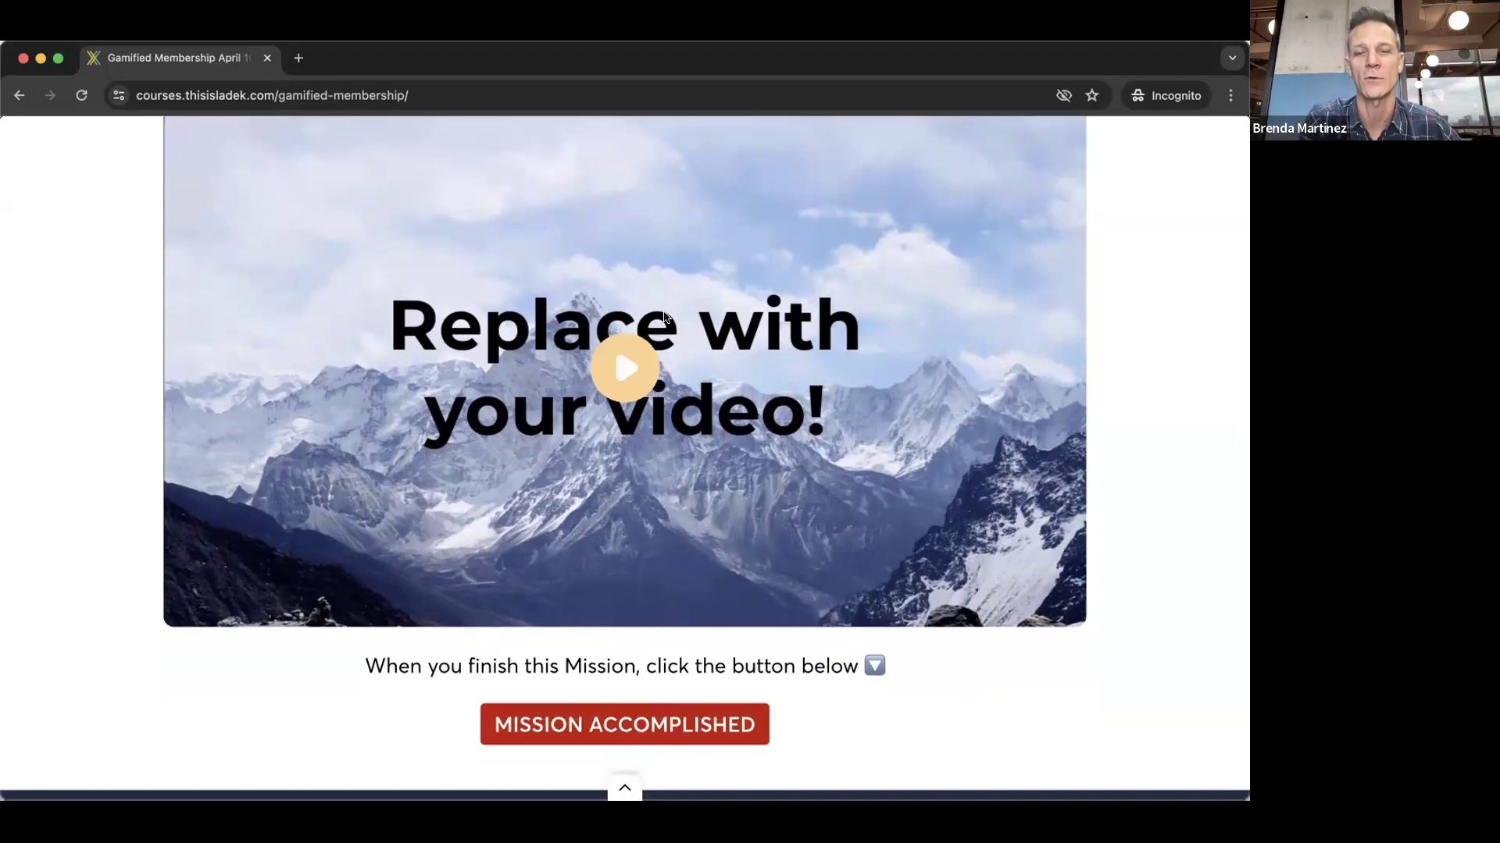
{"action": "scroll", "coordinate": [695, 409], "scroll_direction": "down", "scroll_amount": 5}
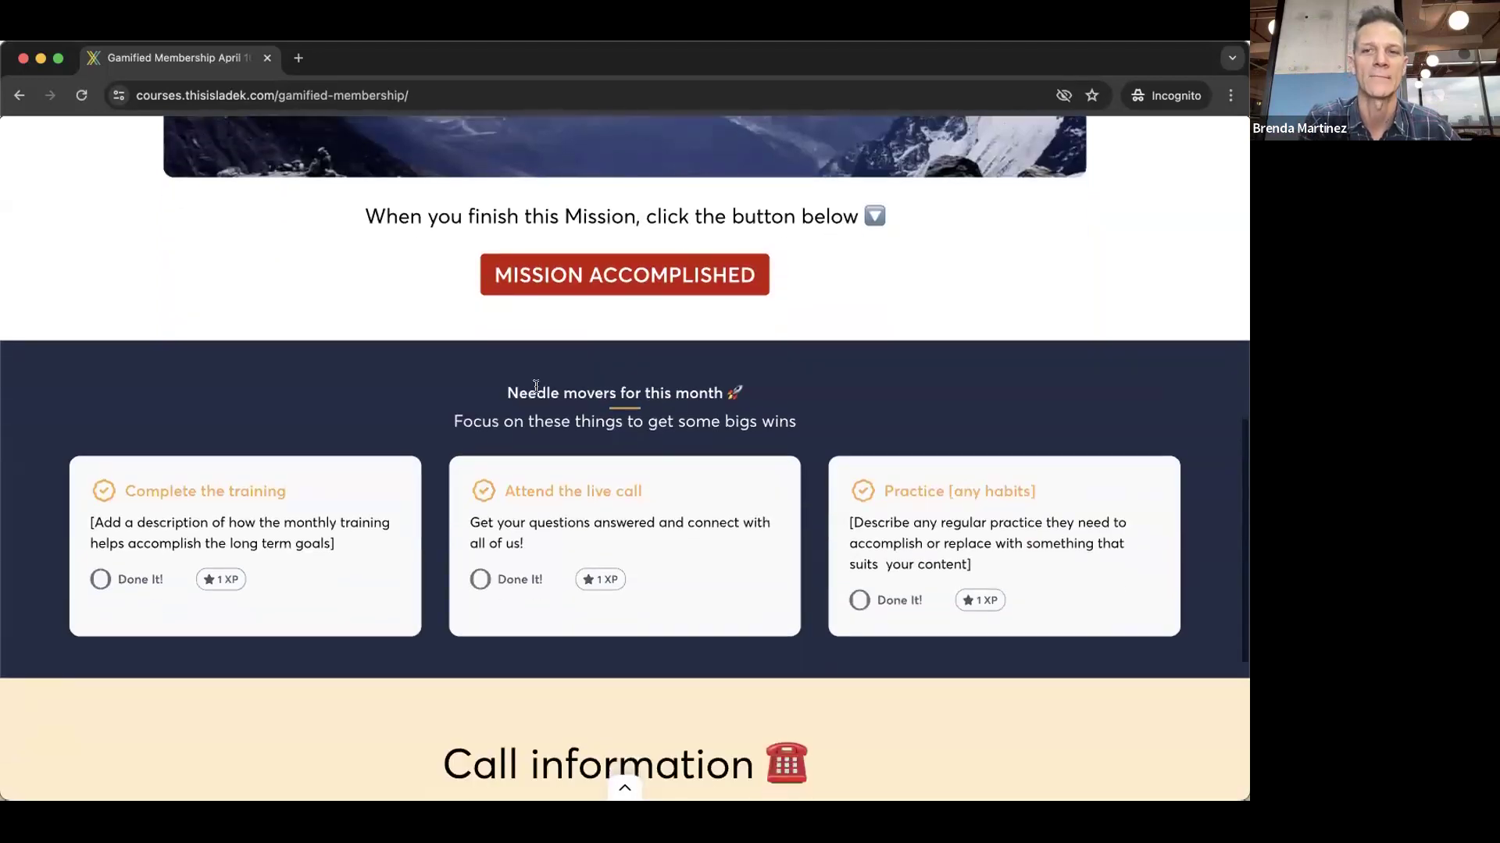
{"action": "scroll", "coordinate": [535, 385], "scroll_direction": "down", "scroll_amount": 3}
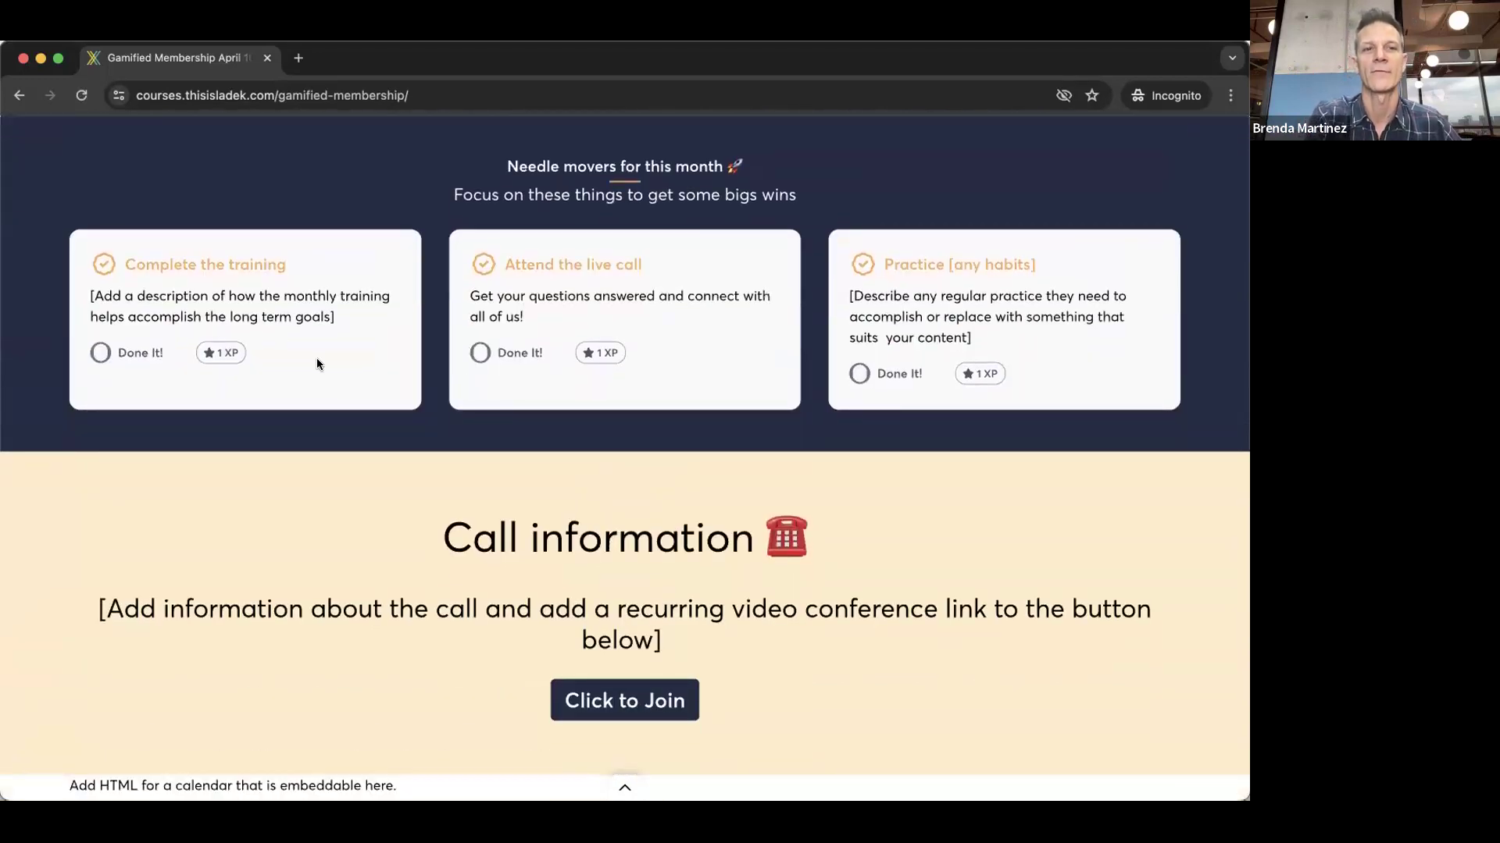
{"action": "scroll", "coordinate": [316, 359], "scroll_direction": "up", "scroll_amount": 3}
{"action": "scroll", "coordinate": [316, 357], "scroll_direction": "down", "scroll_amount": 3}
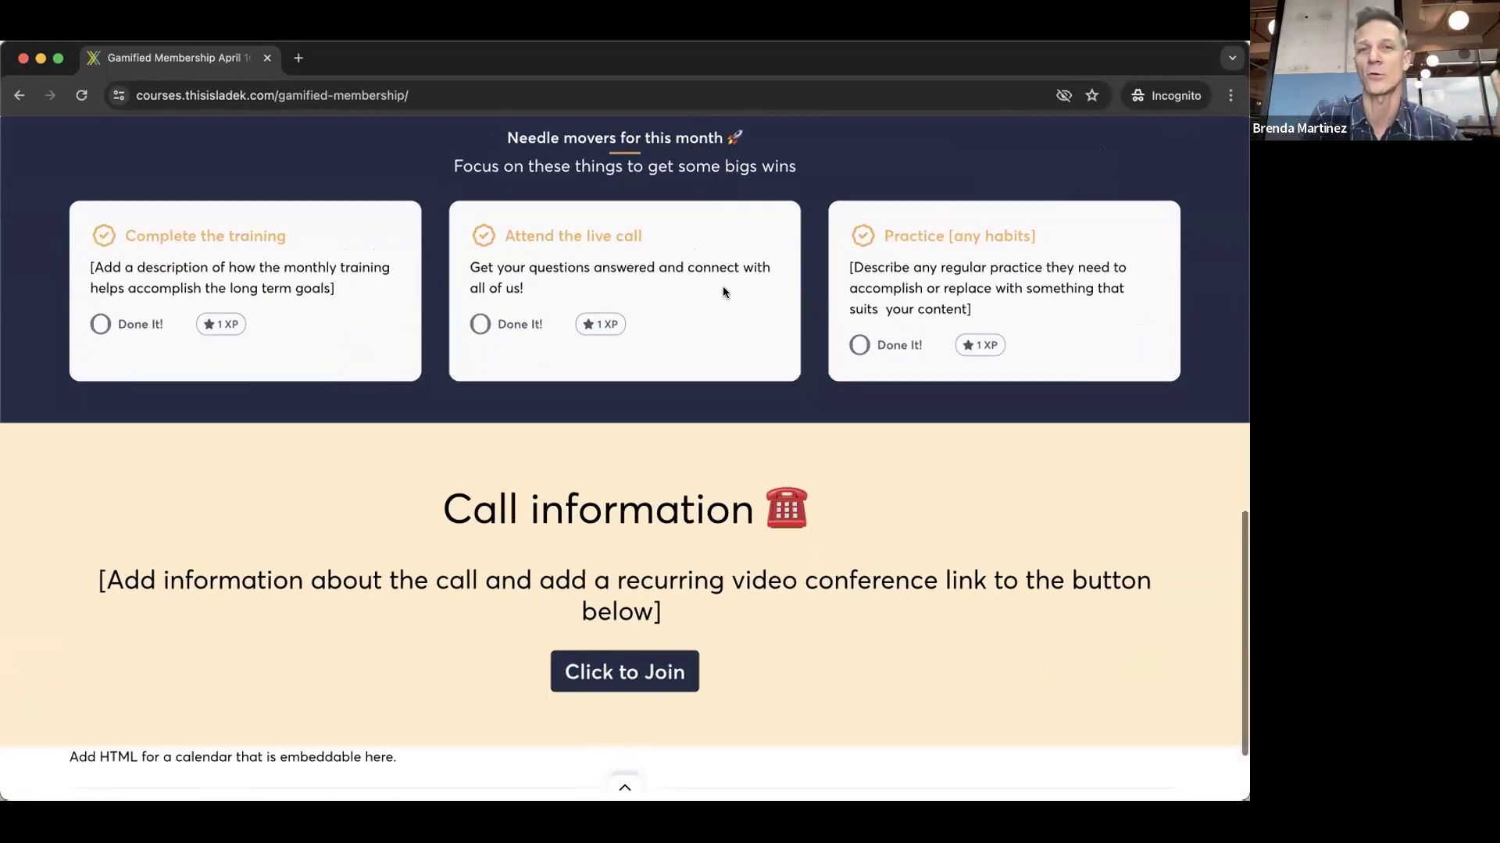
{"action": "scroll", "coordinate": [677, 286], "scroll_direction": "down", "scroll_amount": 1}
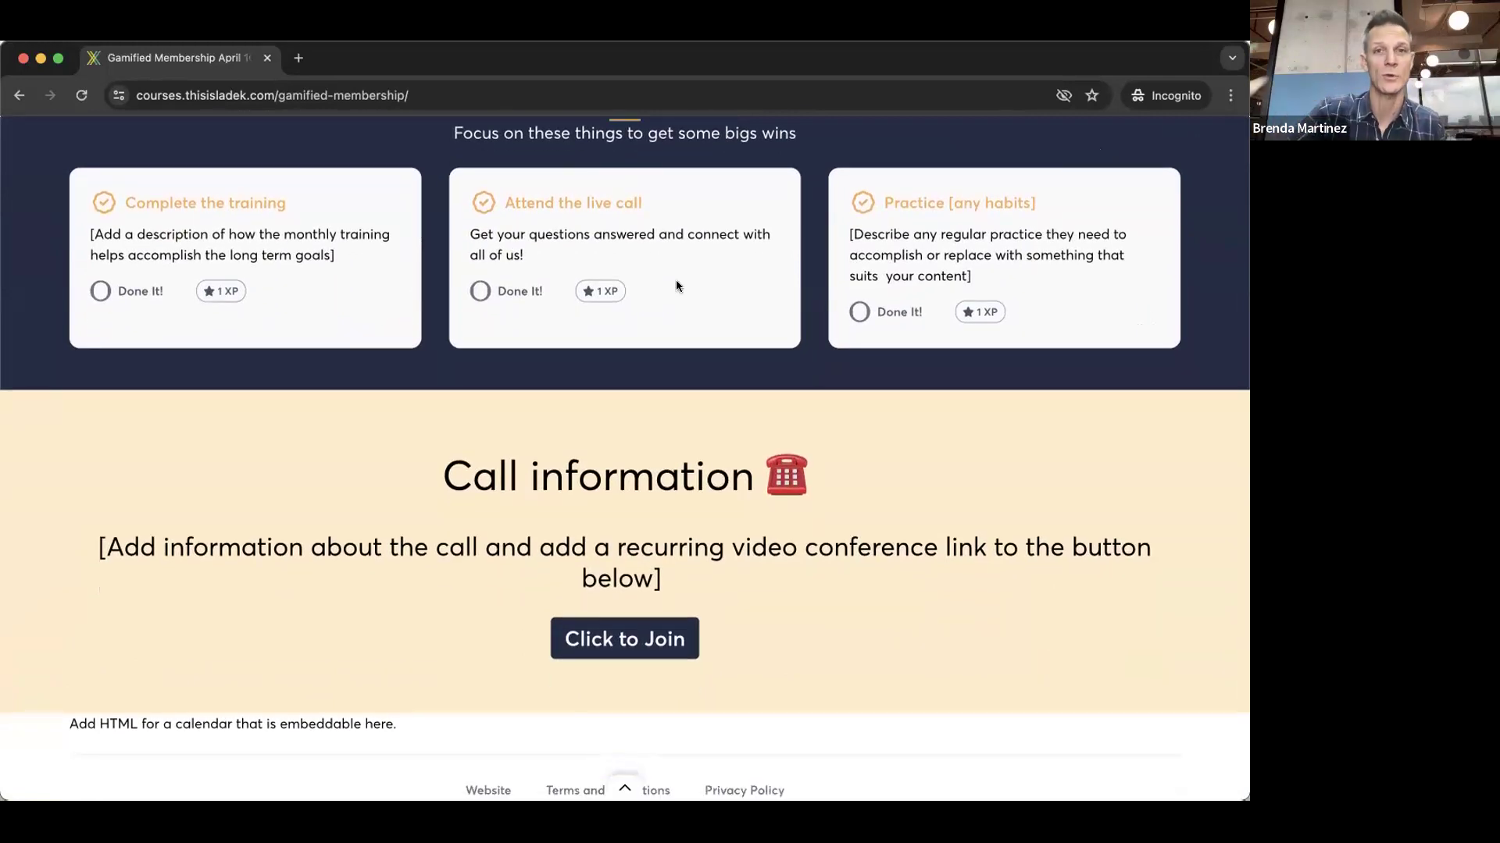
{"action": "scroll", "coordinate": [637, 293], "scroll_direction": "down", "scroll_amount": 2}
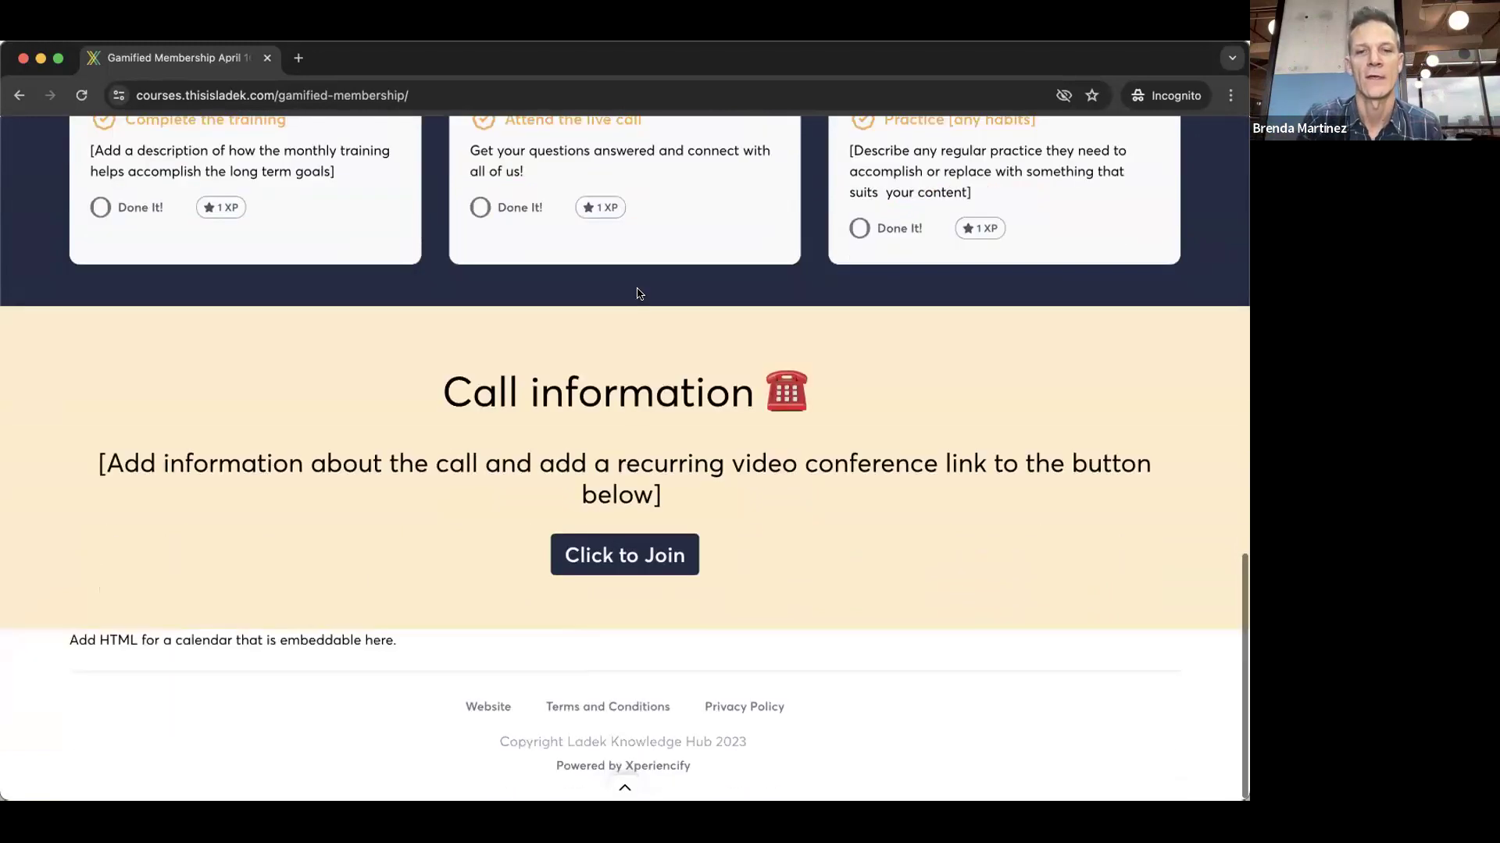
{"action": "scroll", "coordinate": [453, 647], "scroll_direction": "up", "scroll_amount": 2}
{"action": "scroll", "coordinate": [452, 647], "scroll_direction": "down", "scroll_amount": 3}
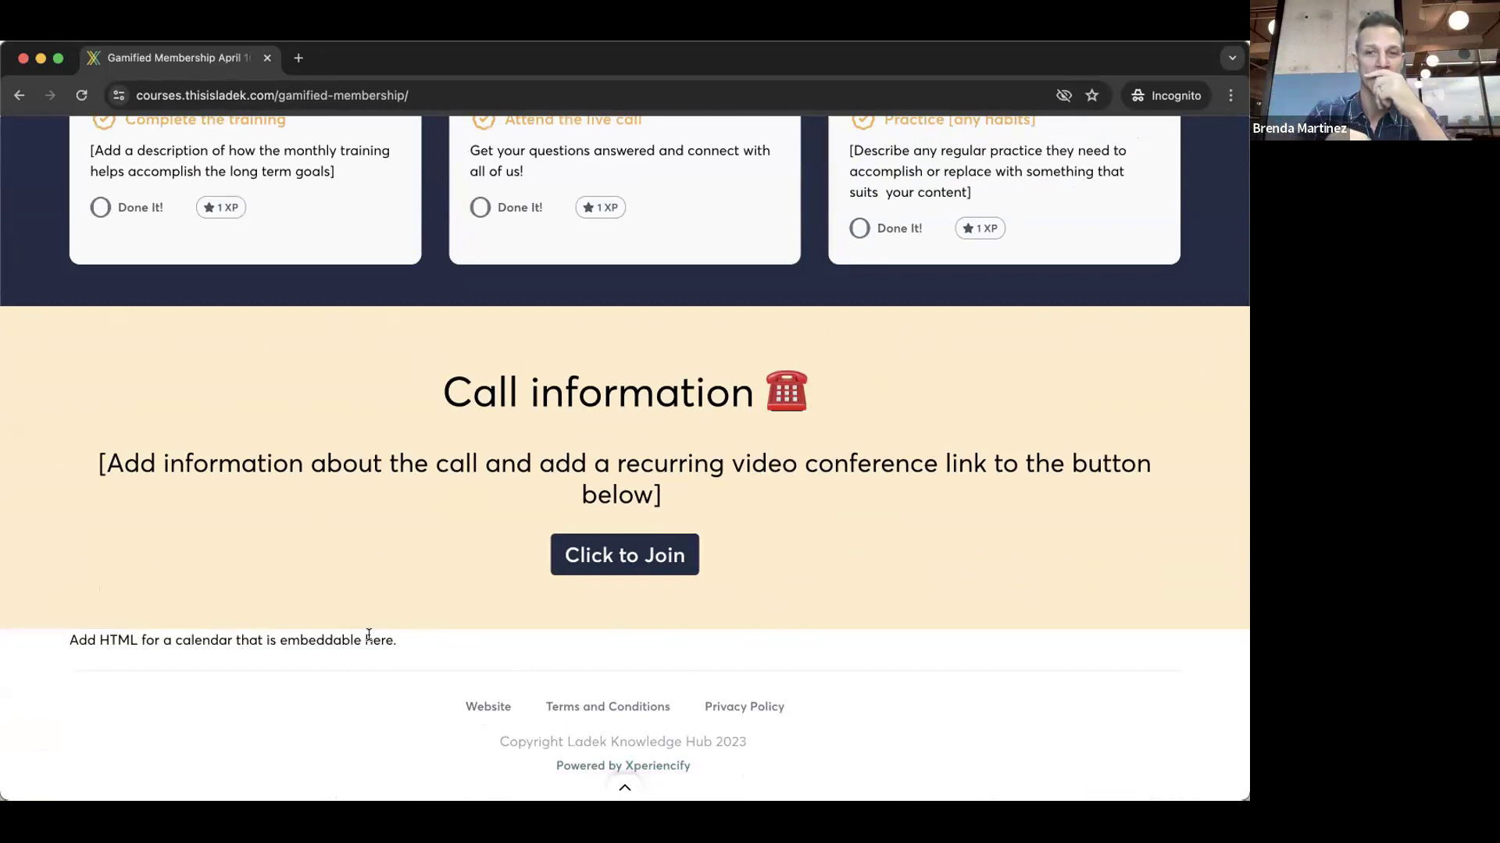
{"action": "scroll", "coordinate": [737, 622], "scroll_direction": "up", "scroll_amount": 3}
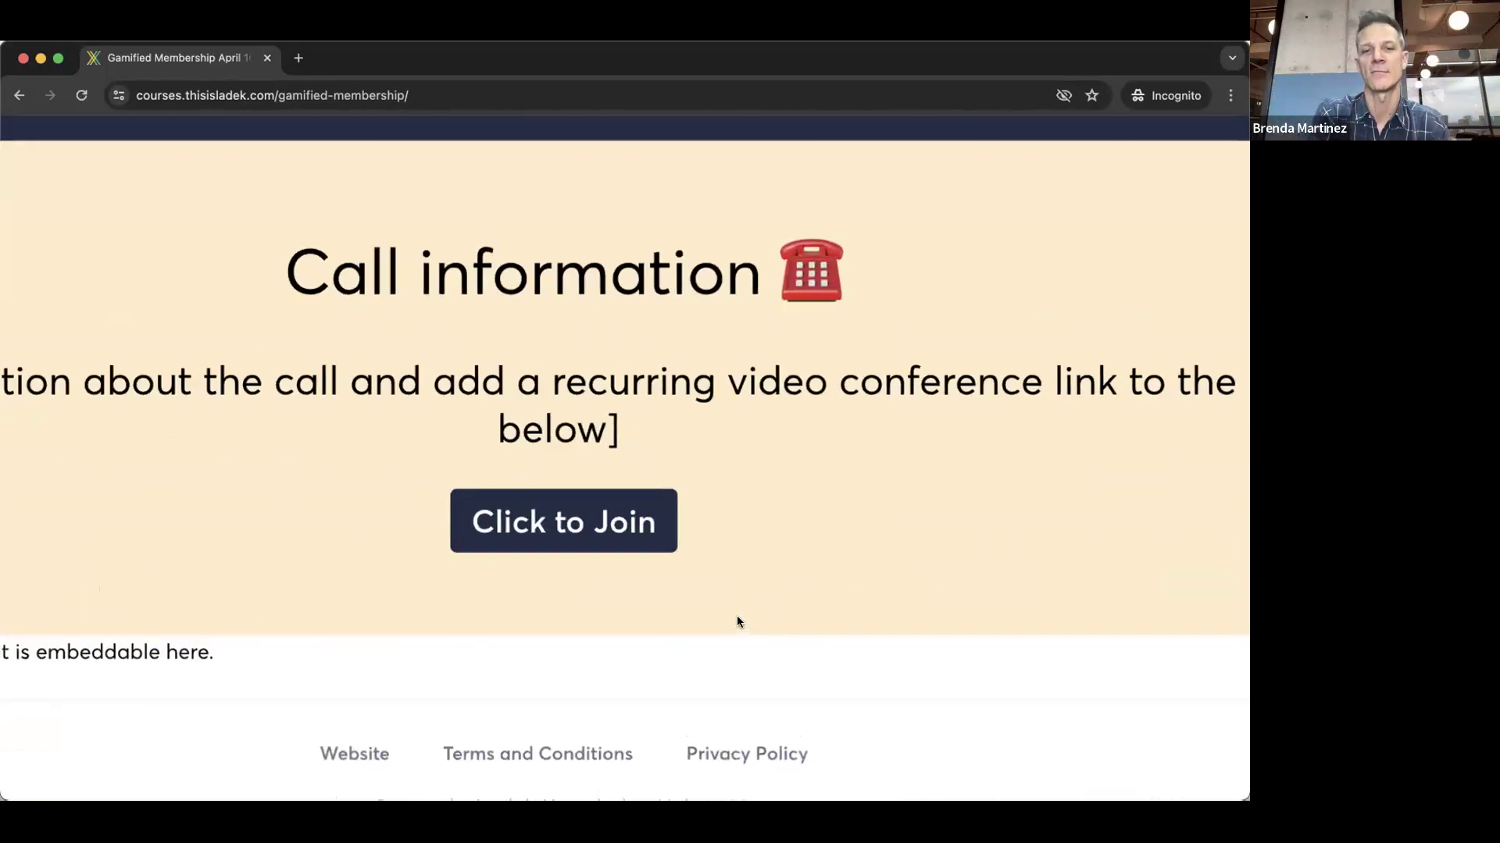
{"action": "scroll", "coordinate": [611, 620], "scroll_direction": "up", "scroll_amount": 2}
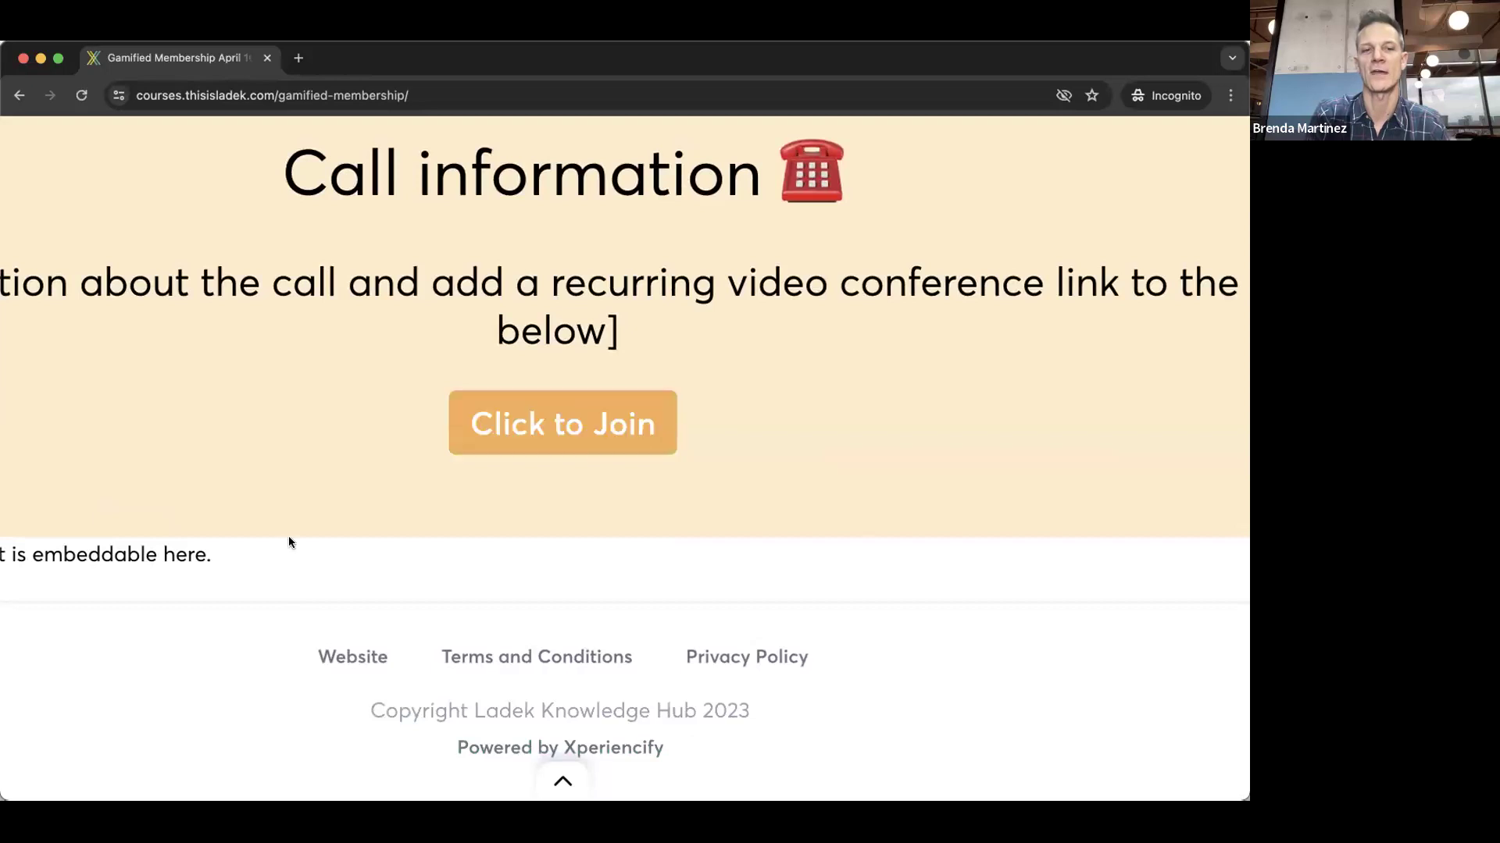
{"action": "scroll", "coordinate": [617, 612], "scroll_direction": "down", "scroll_amount": 3}
{"action": "scroll", "coordinate": [732, 611], "scroll_direction": "up", "scroll_amount": 10}
{"action": "scroll", "coordinate": [733, 611], "scroll_direction": "up", "scroll_amount": 3}
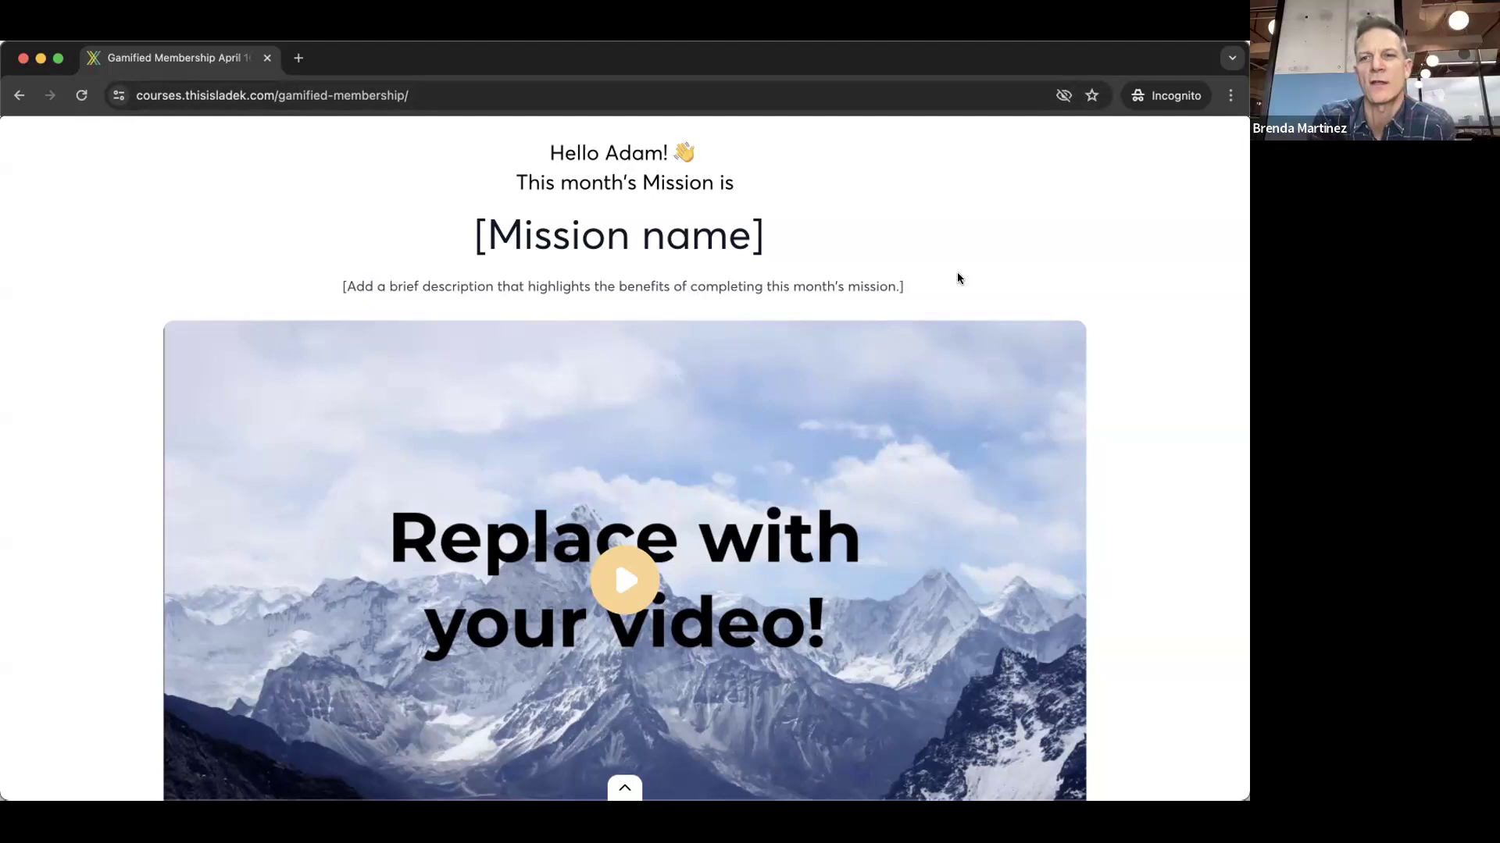
{"action": "scroll", "coordinate": [957, 278], "scroll_direction": "down", "scroll_amount": 7}
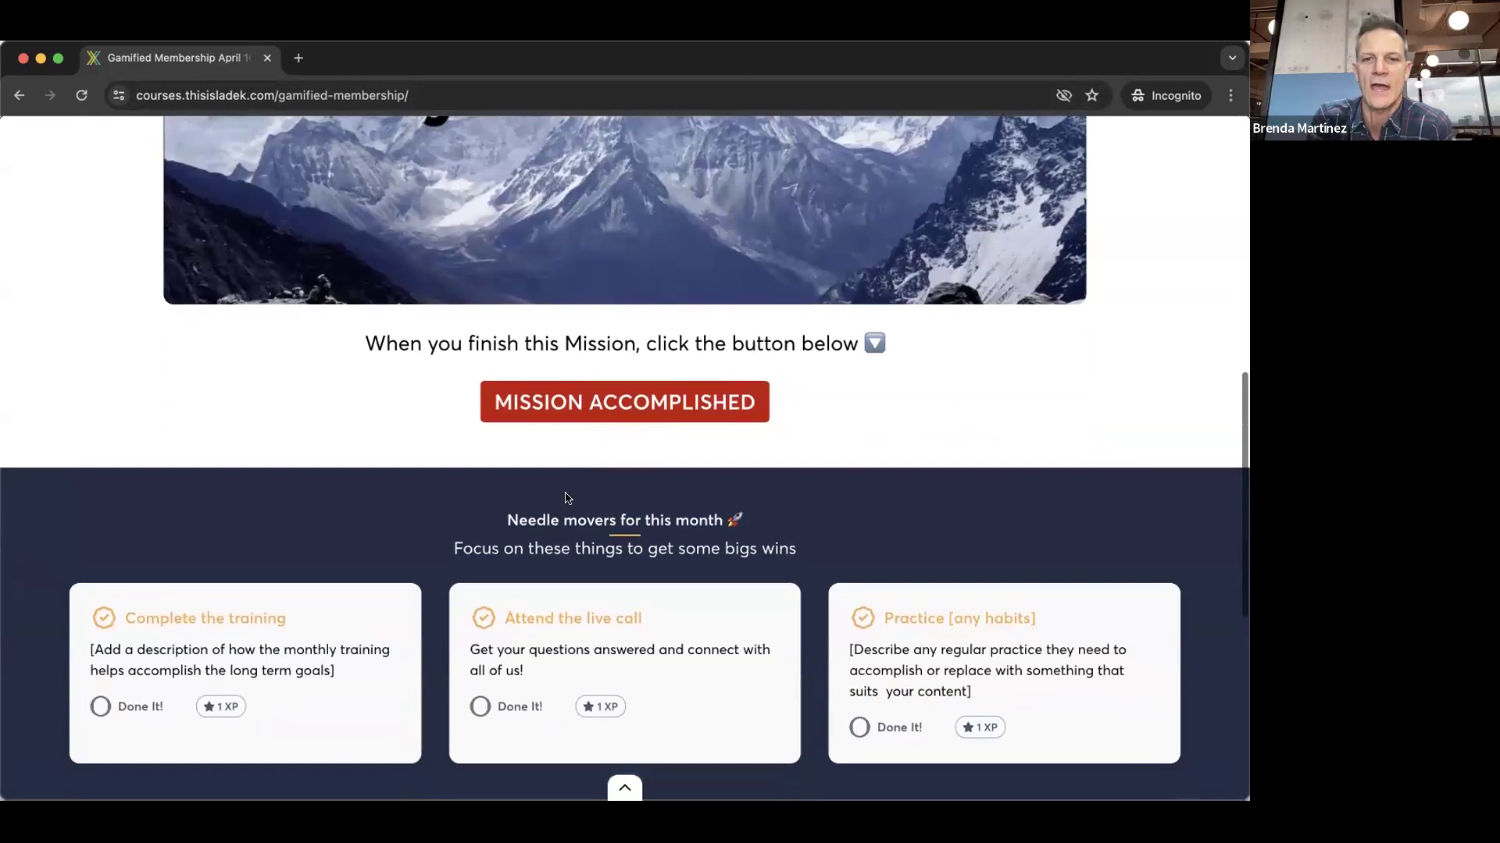
{"action": "scroll", "coordinate": [345, 495], "scroll_direction": "down", "scroll_amount": 1}
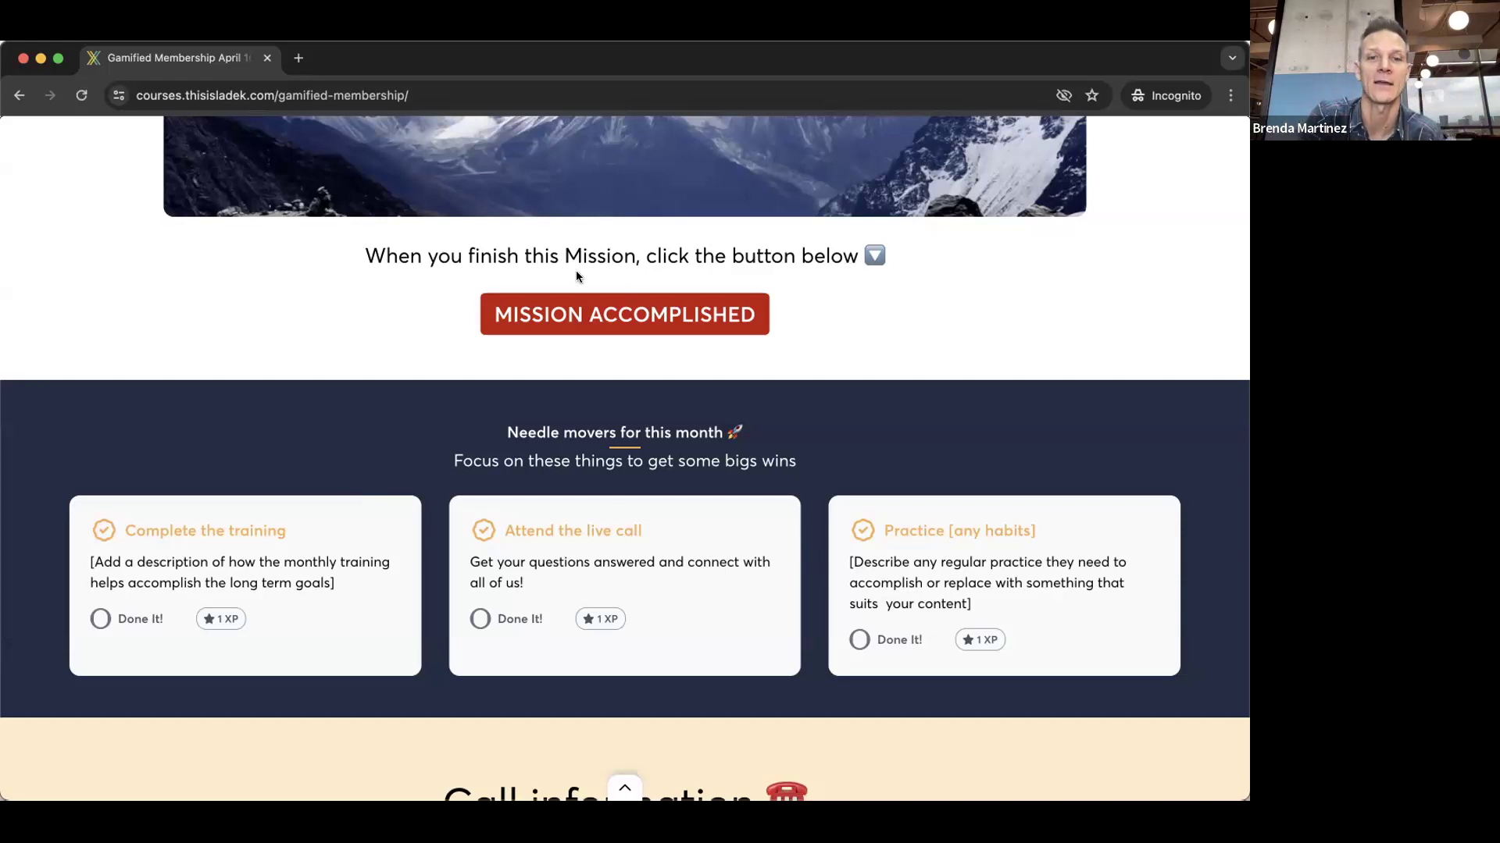
{"action": "scroll", "coordinate": [575, 281], "scroll_direction": "down", "scroll_amount": 3}
{"action": "left_click_drag", "start_coordinate": [476, 218], "coordinate": [834, 424]}
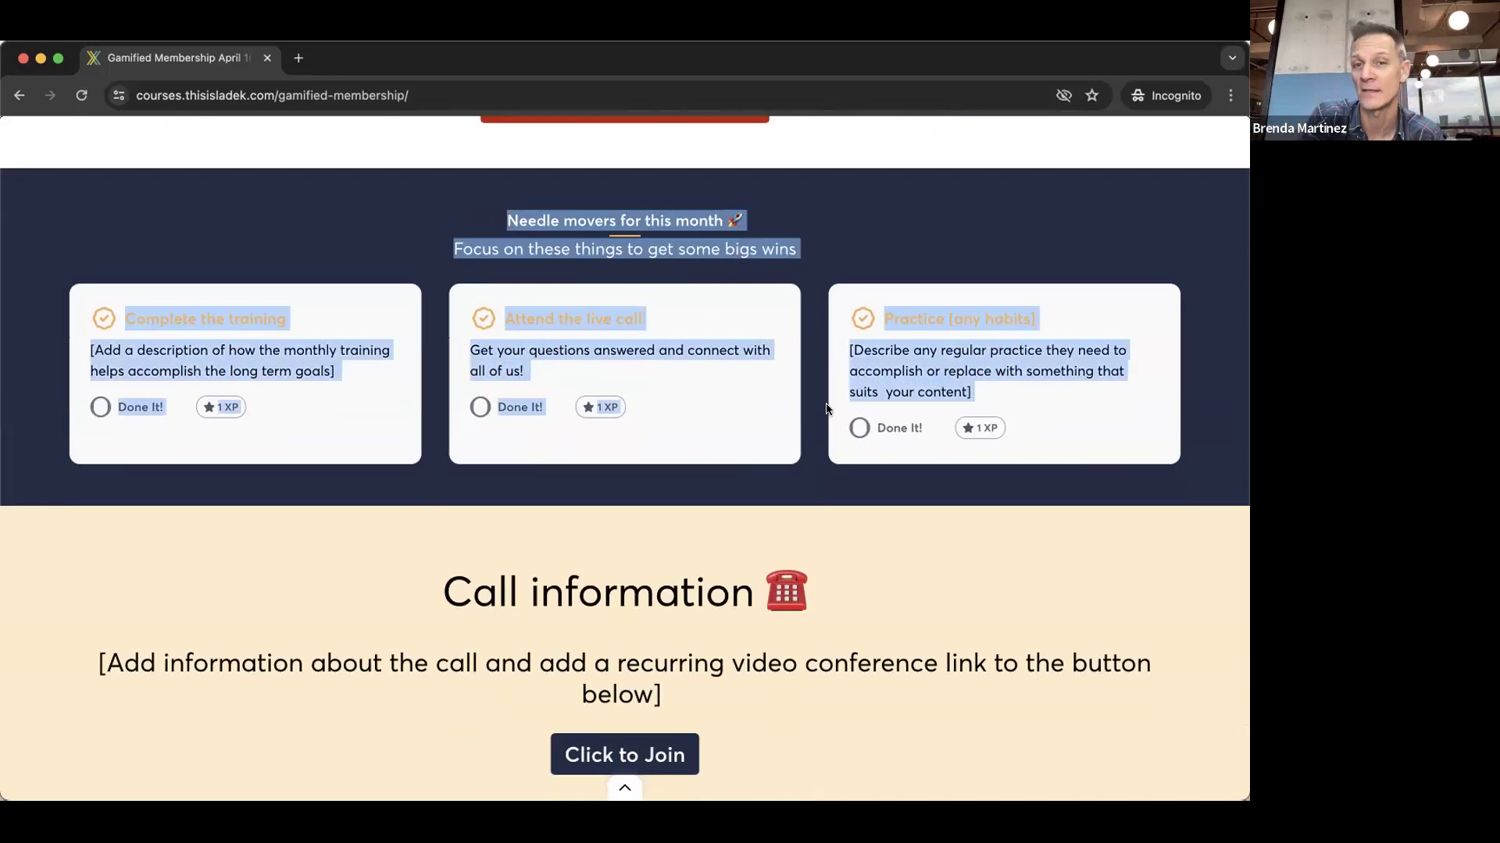
{"action": "left_click", "coordinate": [820, 237]}
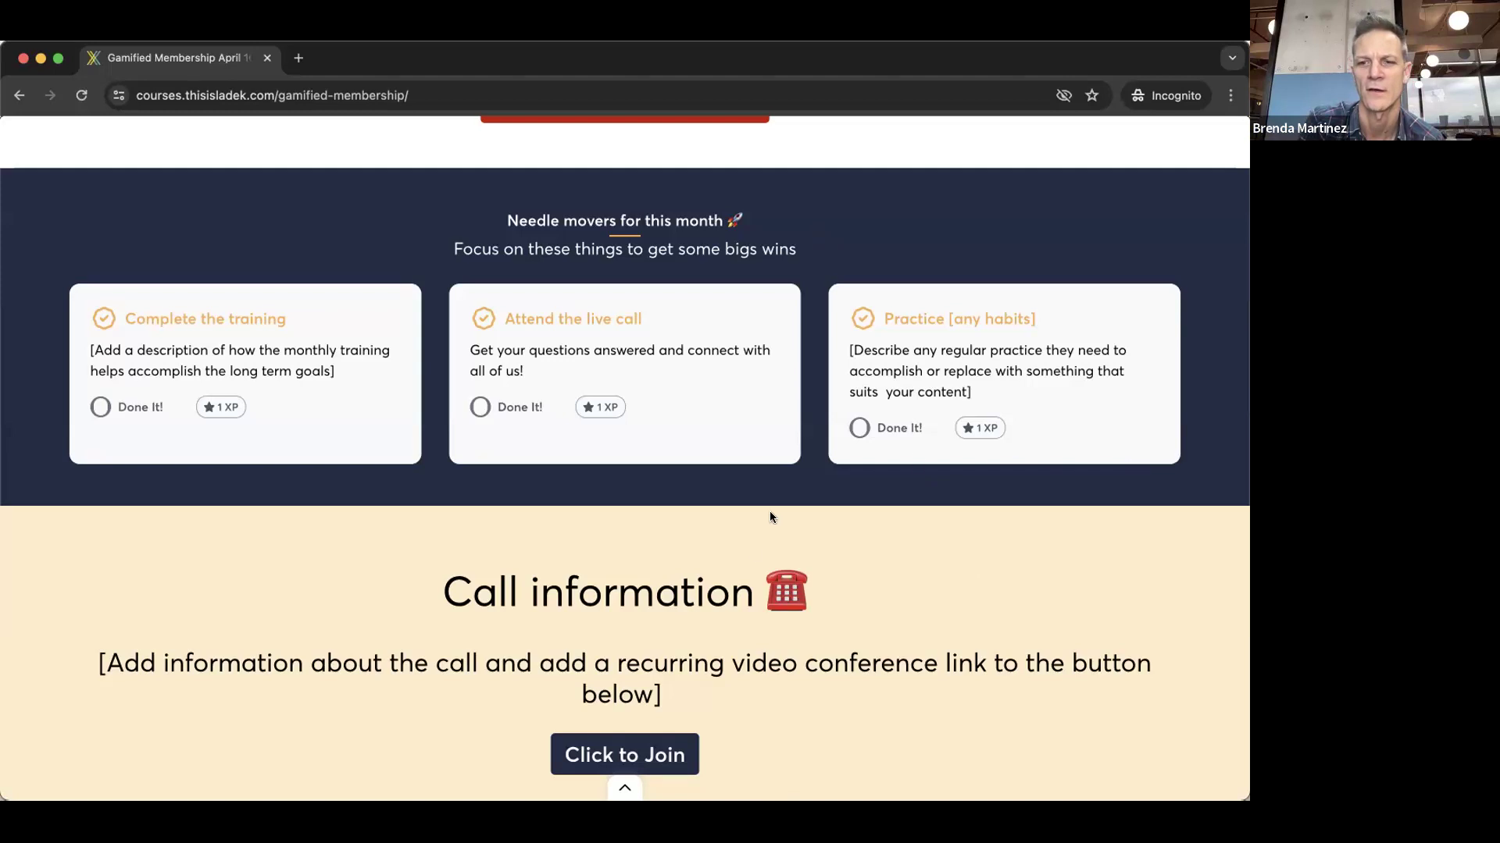
- Scroll up the course management page to its course links
{"action": "scroll", "coordinate": [601, 566], "scroll_direction": "up", "scroll_amount": 1}
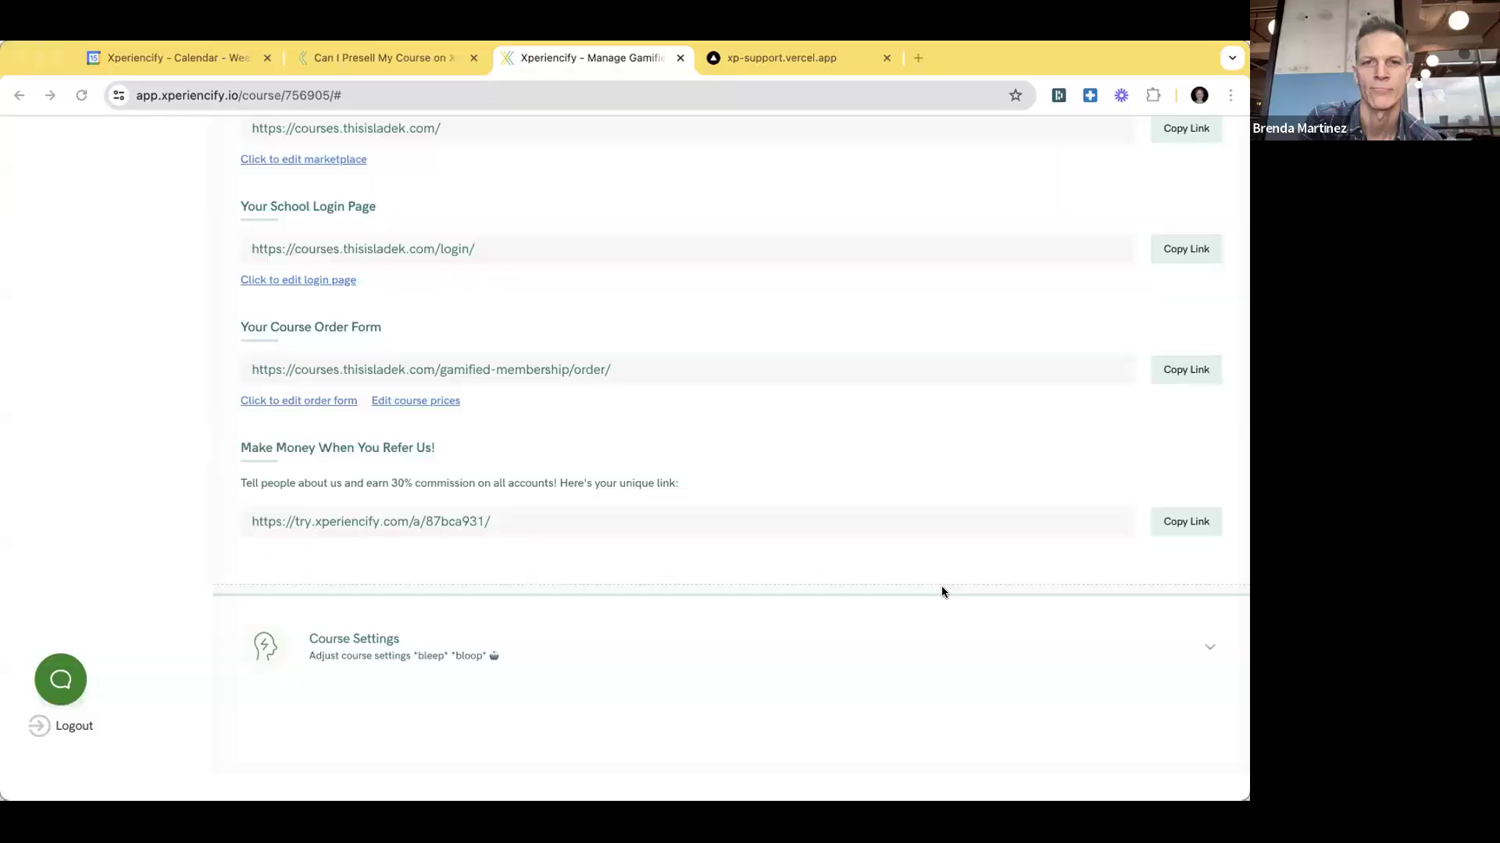
- In the course admin window, expand the modules and trainings and open January Mission
{"action": "left_click", "coordinate": [504, 147]}
{"action": "scroll", "coordinate": [504, 148], "scroll_direction": "up", "scroll_amount": 1}
{"action": "scroll", "coordinate": [592, 244], "scroll_direction": "up", "scroll_amount": 10}
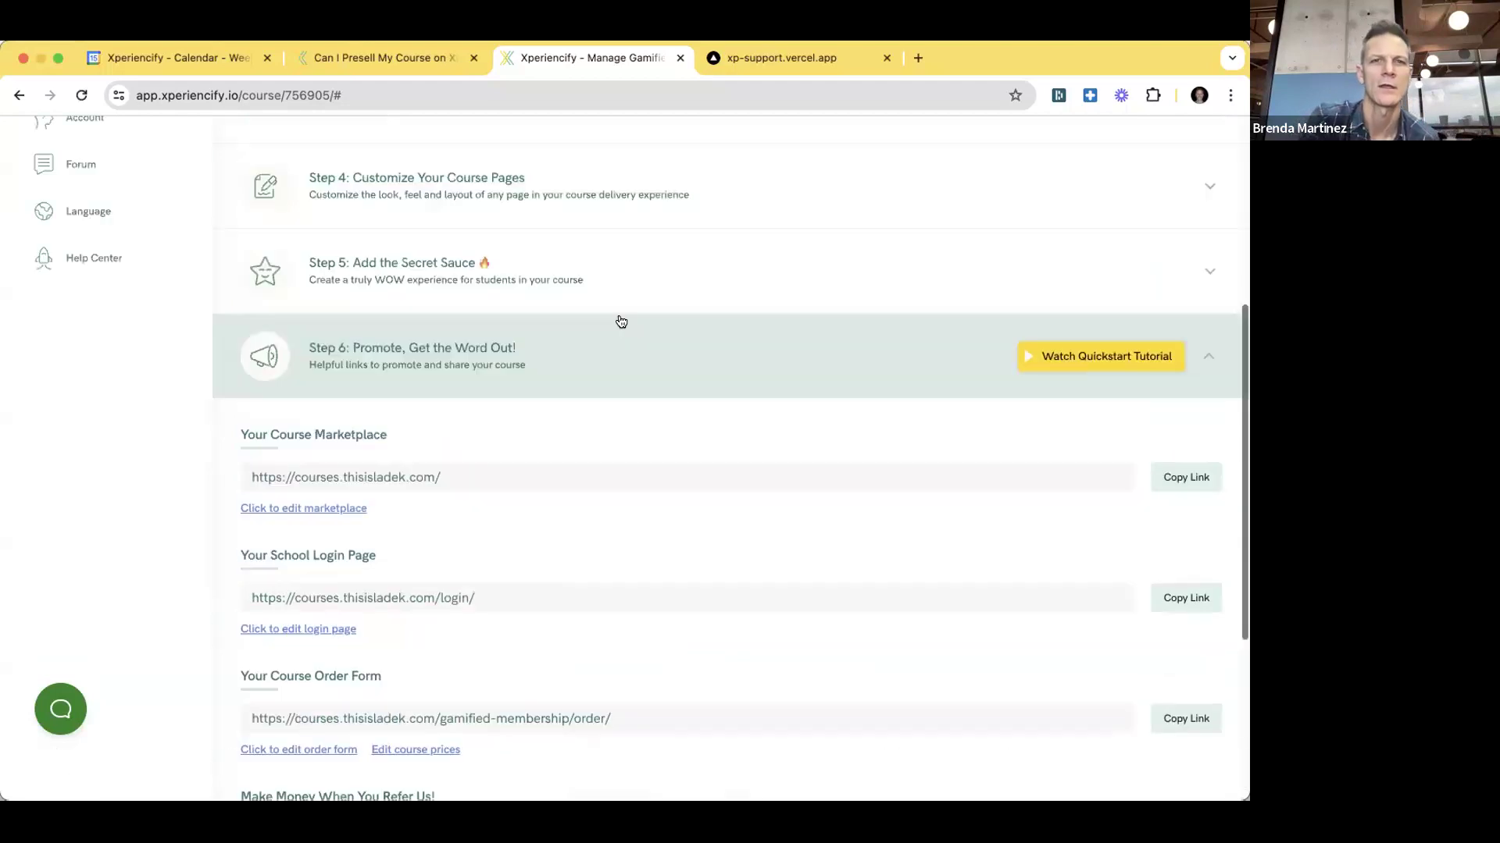
{"action": "left_click", "coordinate": [448, 476]}
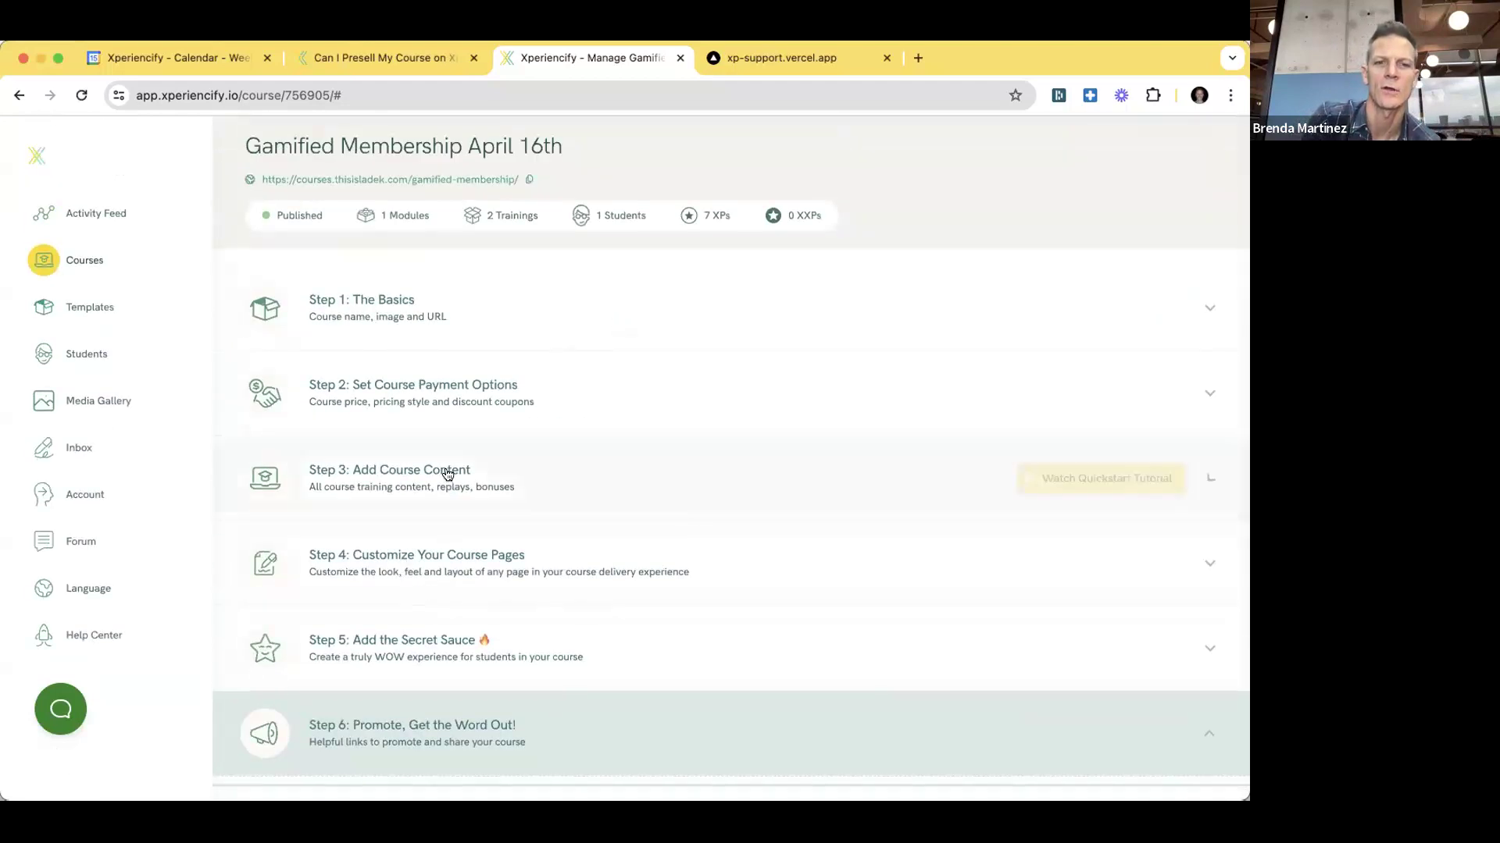
{"action": "scroll", "coordinate": [602, 461], "scroll_direction": "down", "scroll_amount": 4}
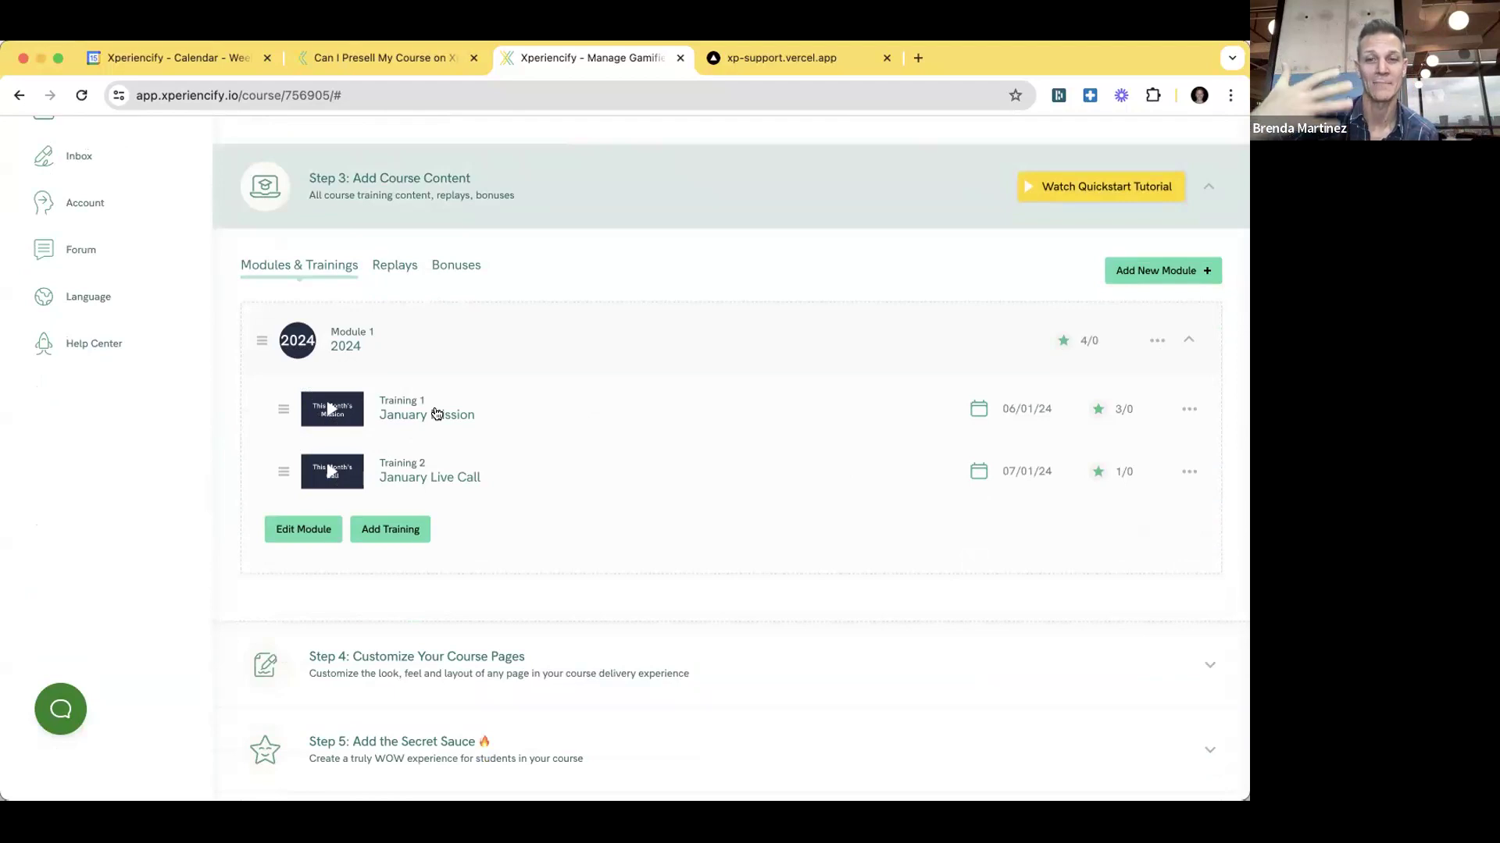
{"action": "left_click", "coordinate": [442, 409]}
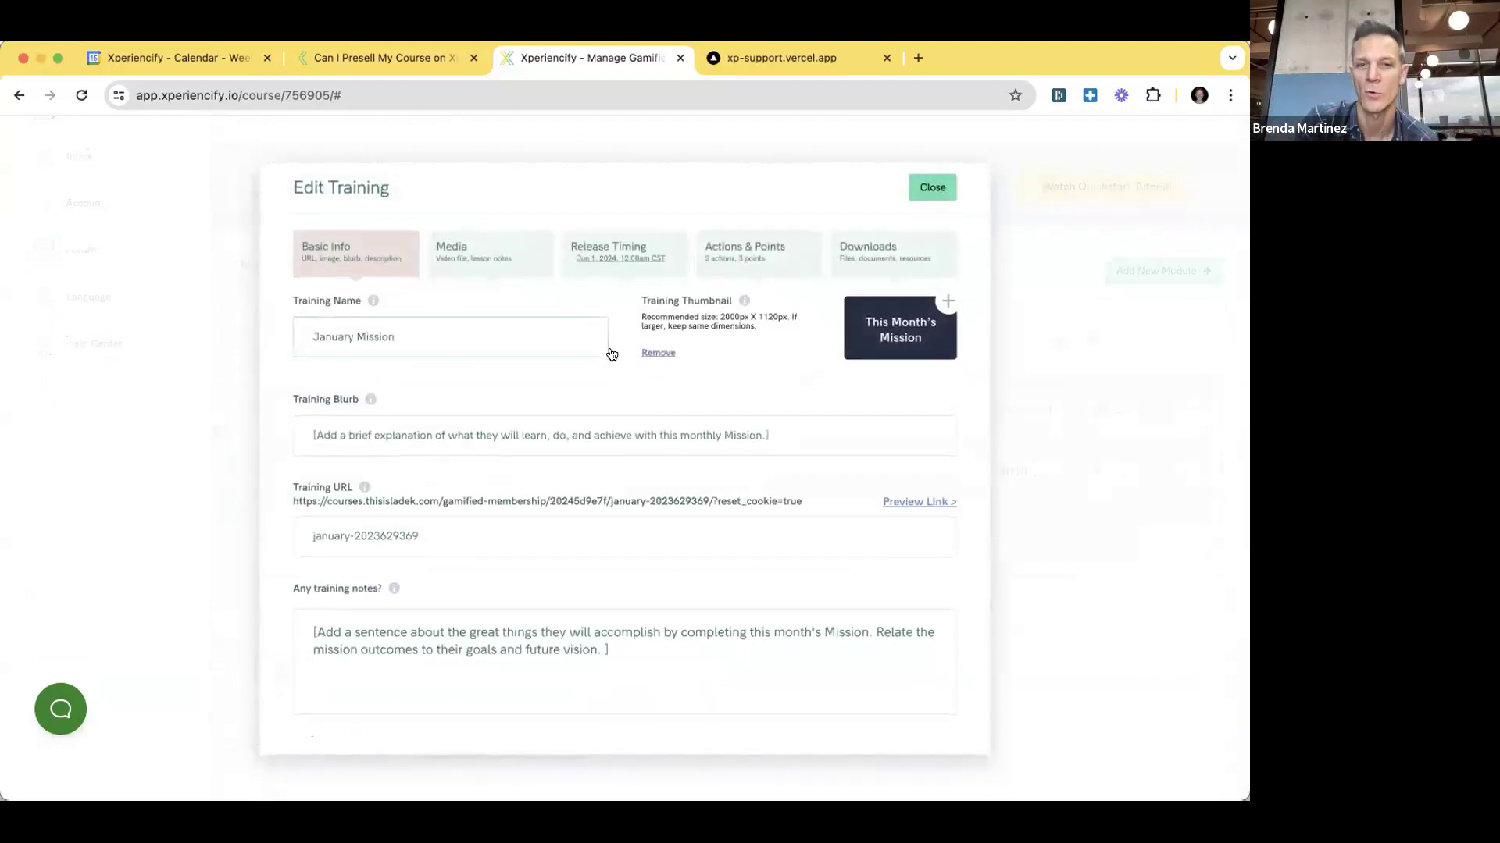
- Change the release timing to Immediately and save
{"action": "left_click", "coordinate": [625, 265]}
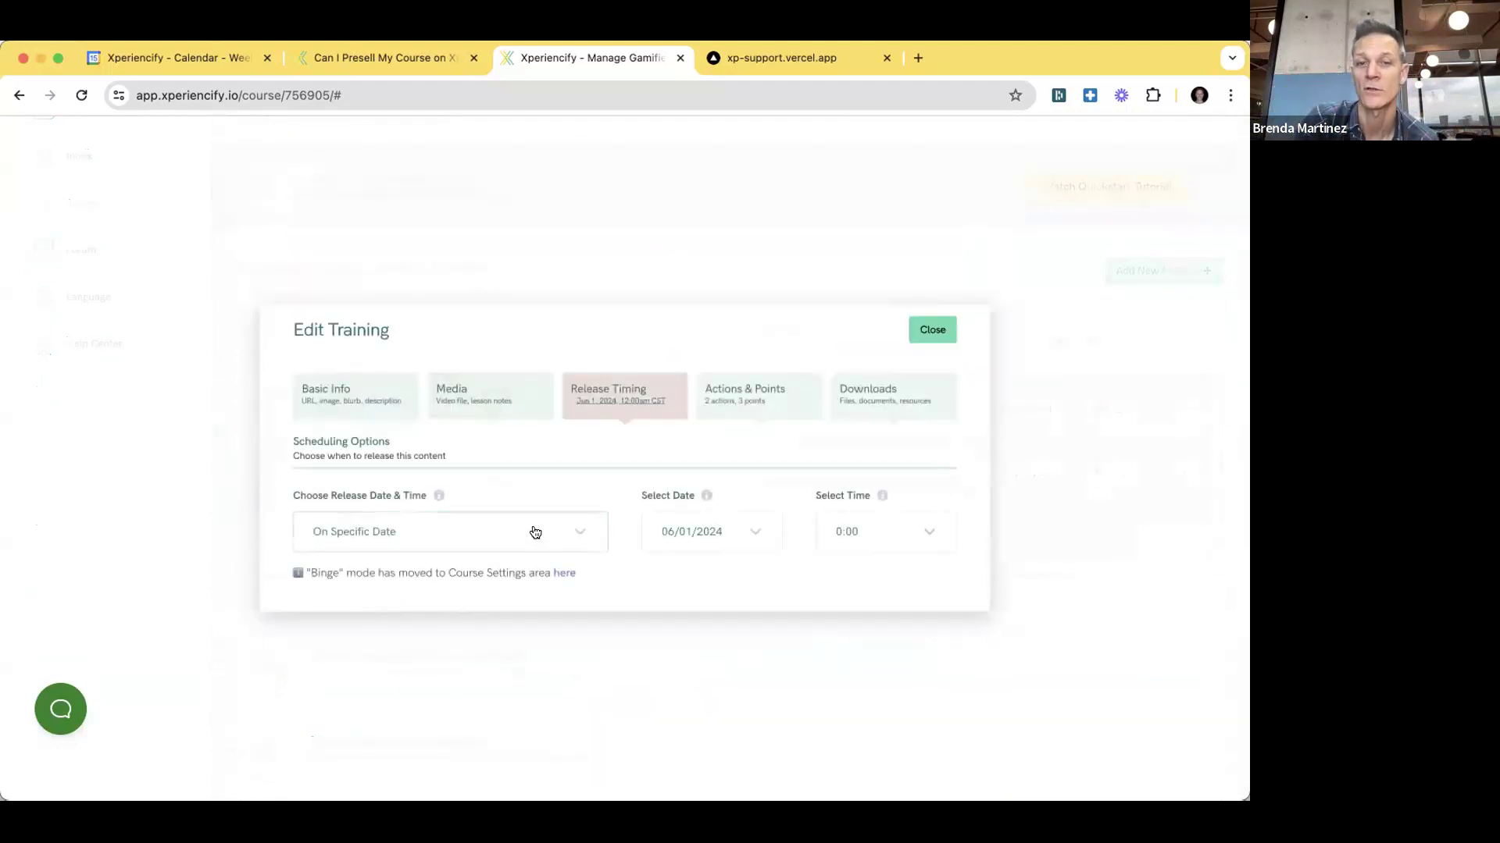
{"action": "left_click", "coordinate": [510, 524]}
{"action": "left_click", "coordinate": [375, 614]}
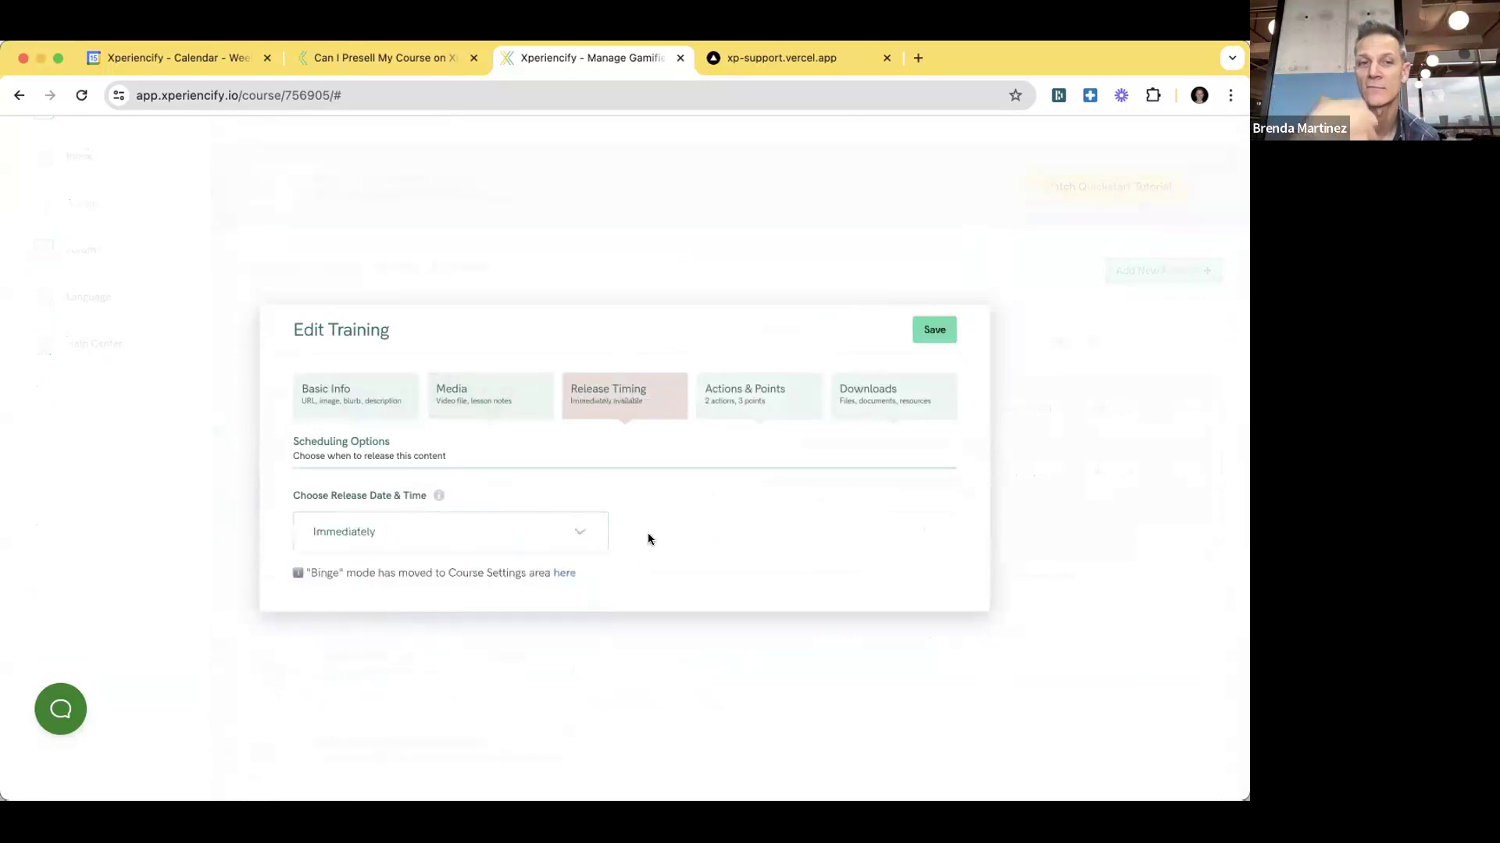
{"action": "left_click", "coordinate": [934, 326]}
{"action": "scroll", "coordinate": [552, 344], "scroll_direction": "down", "scroll_amount": 1}
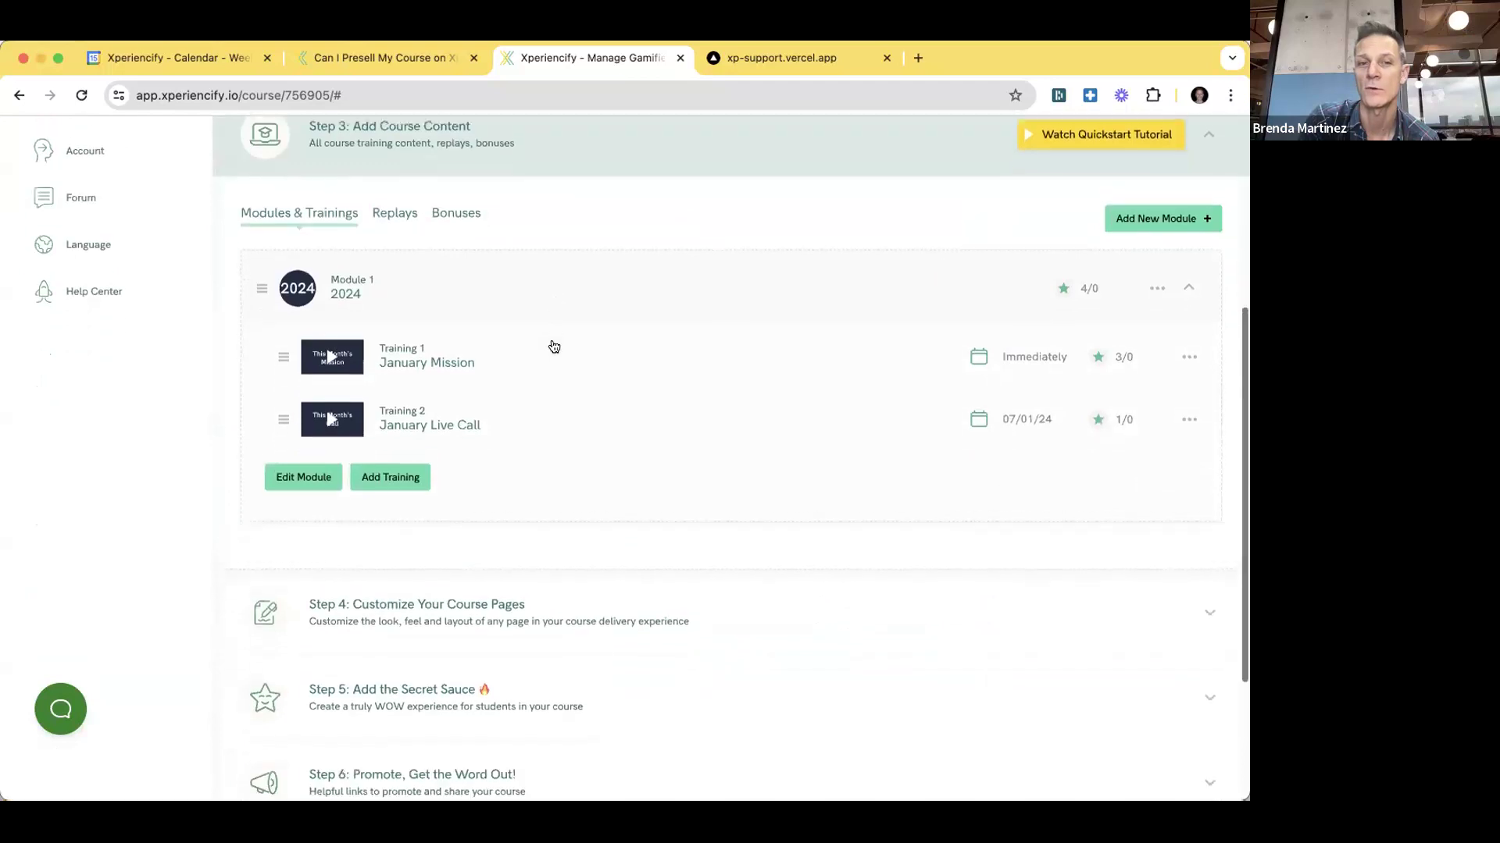
{"action": "left_click", "coordinate": [443, 400]}
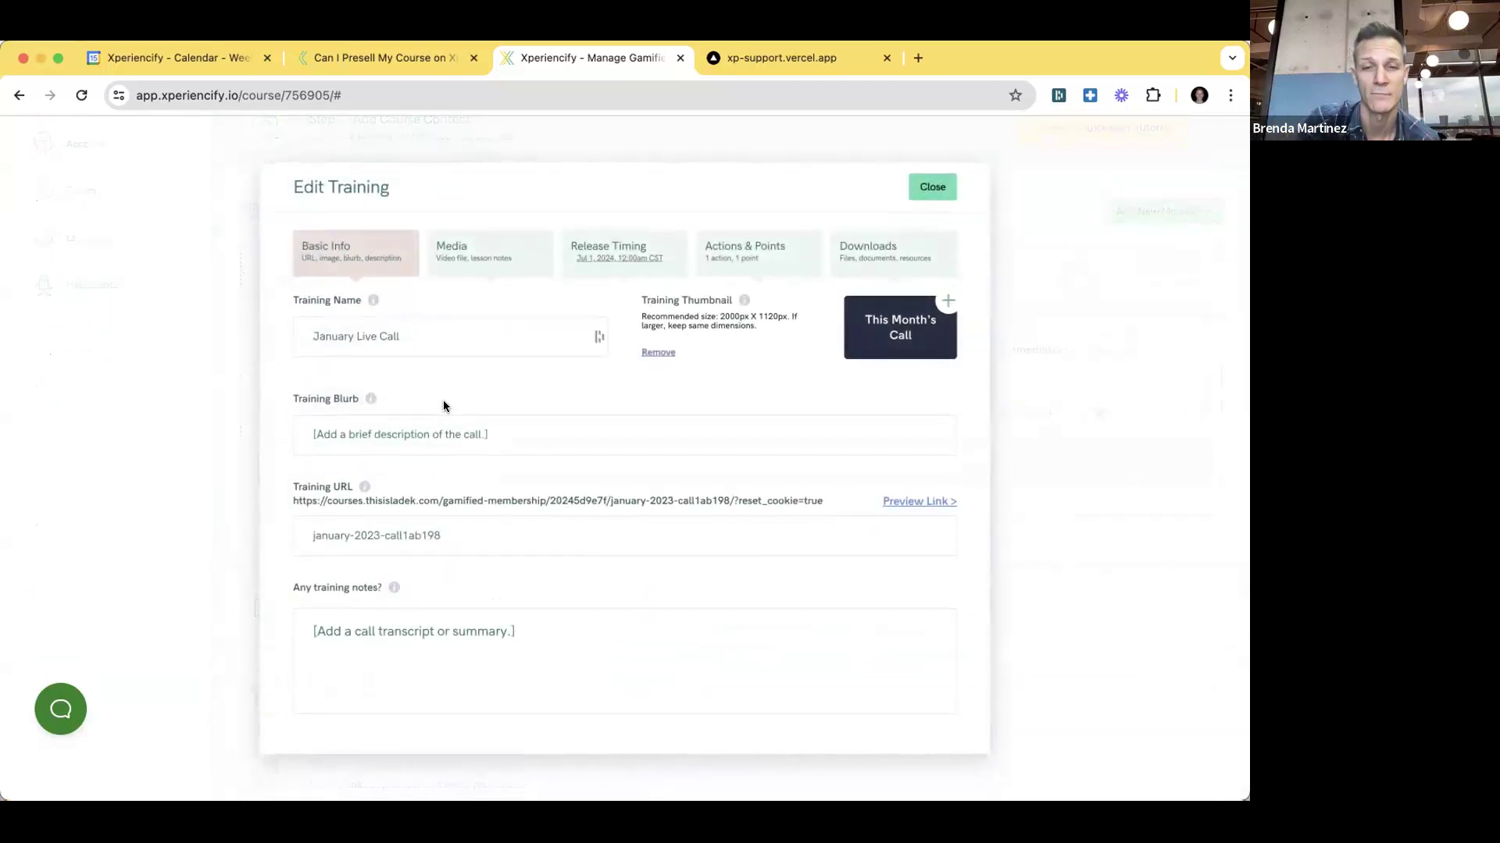
{"action": "left_click", "coordinate": [665, 252]}
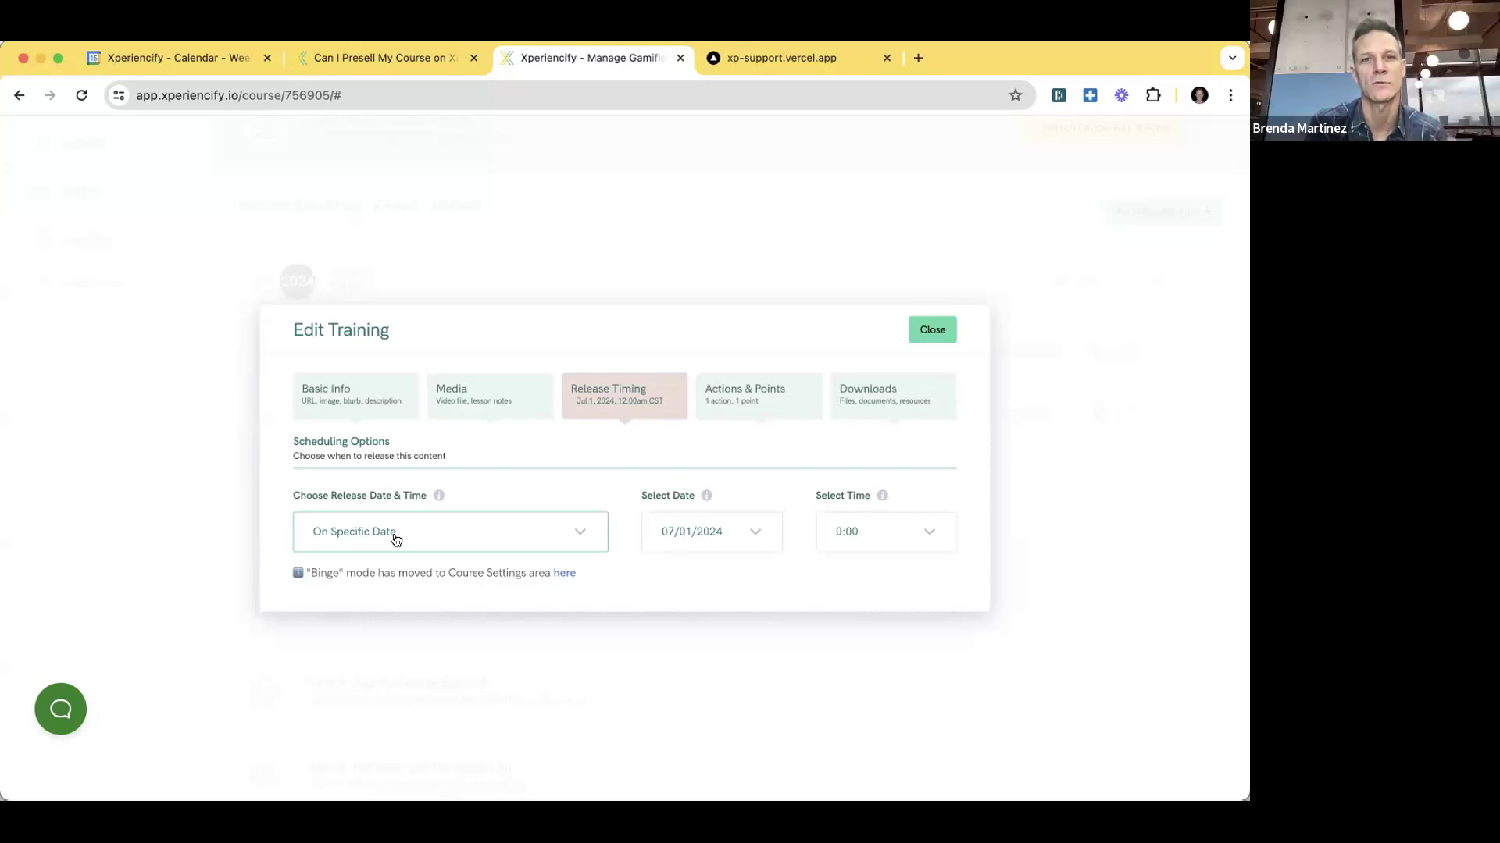
{"action": "left_click", "coordinate": [931, 330]}
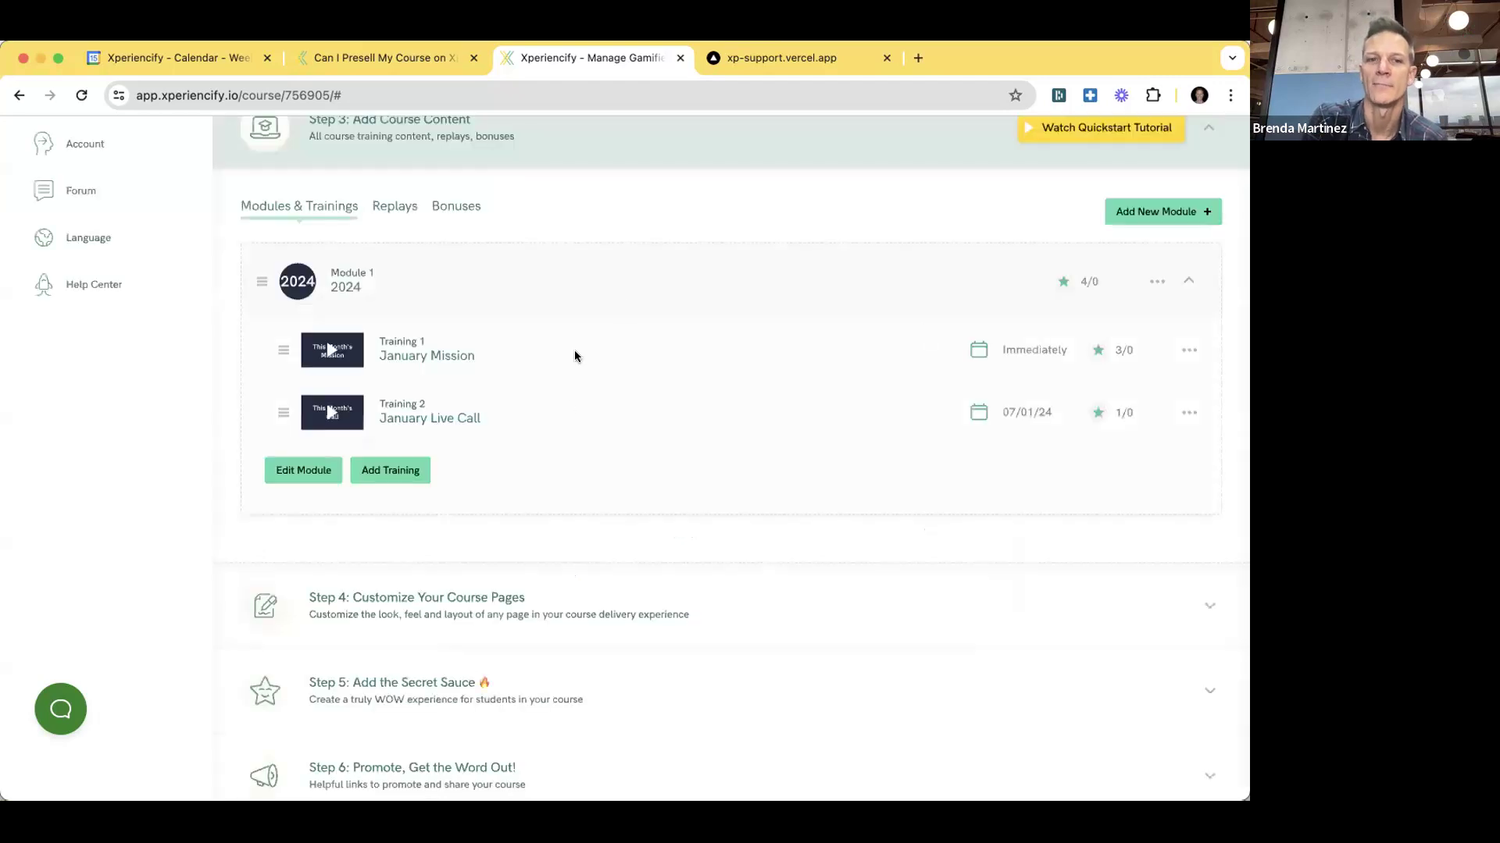
{"action": "scroll", "coordinate": [567, 407], "scroll_direction": "up", "scroll_amount": 3}
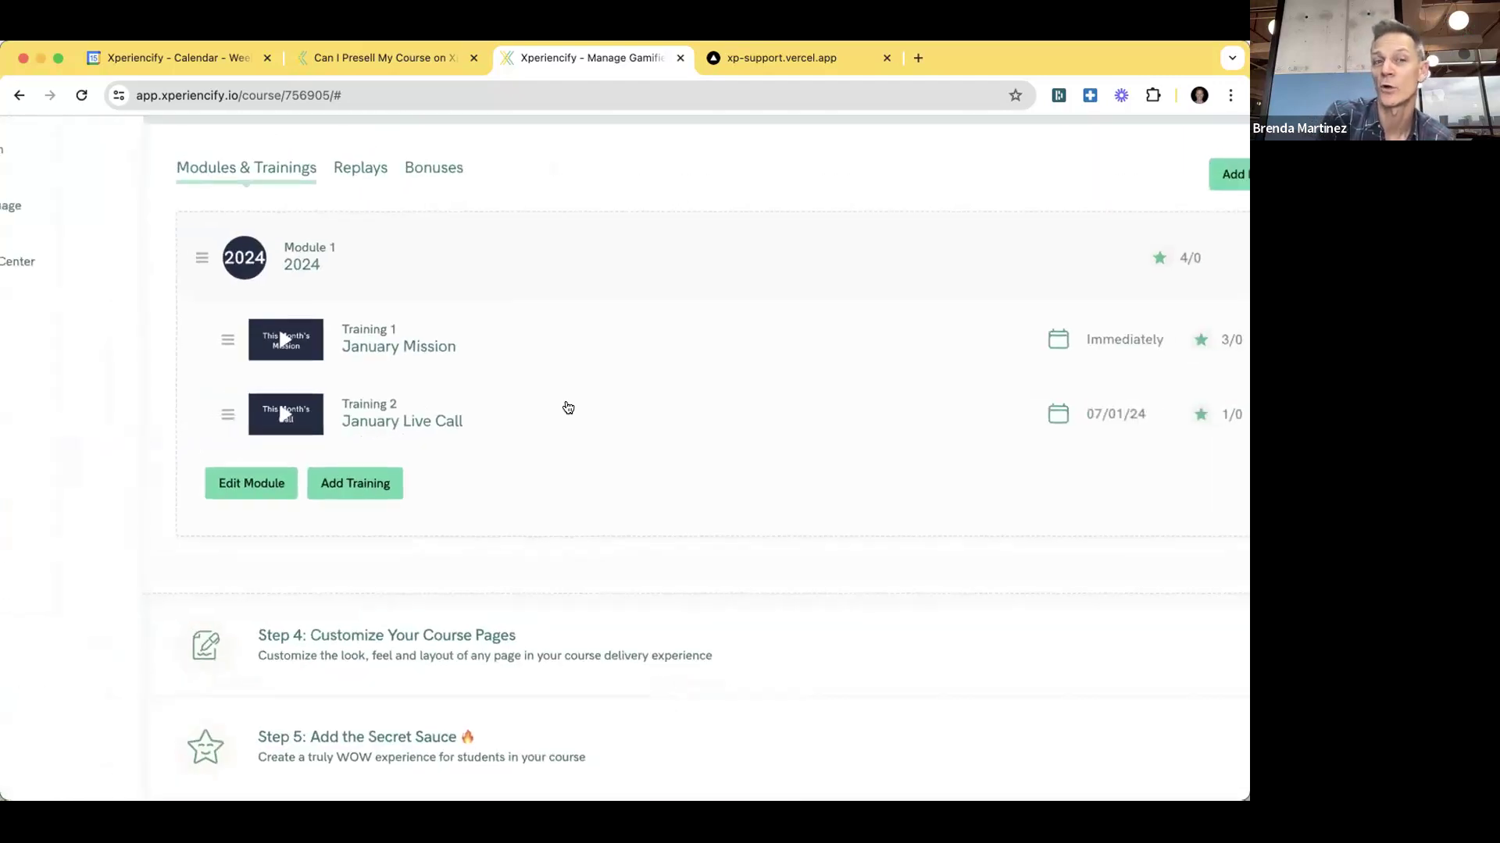
{"action": "scroll", "coordinate": [568, 407], "scroll_direction": "up", "scroll_amount": 3}
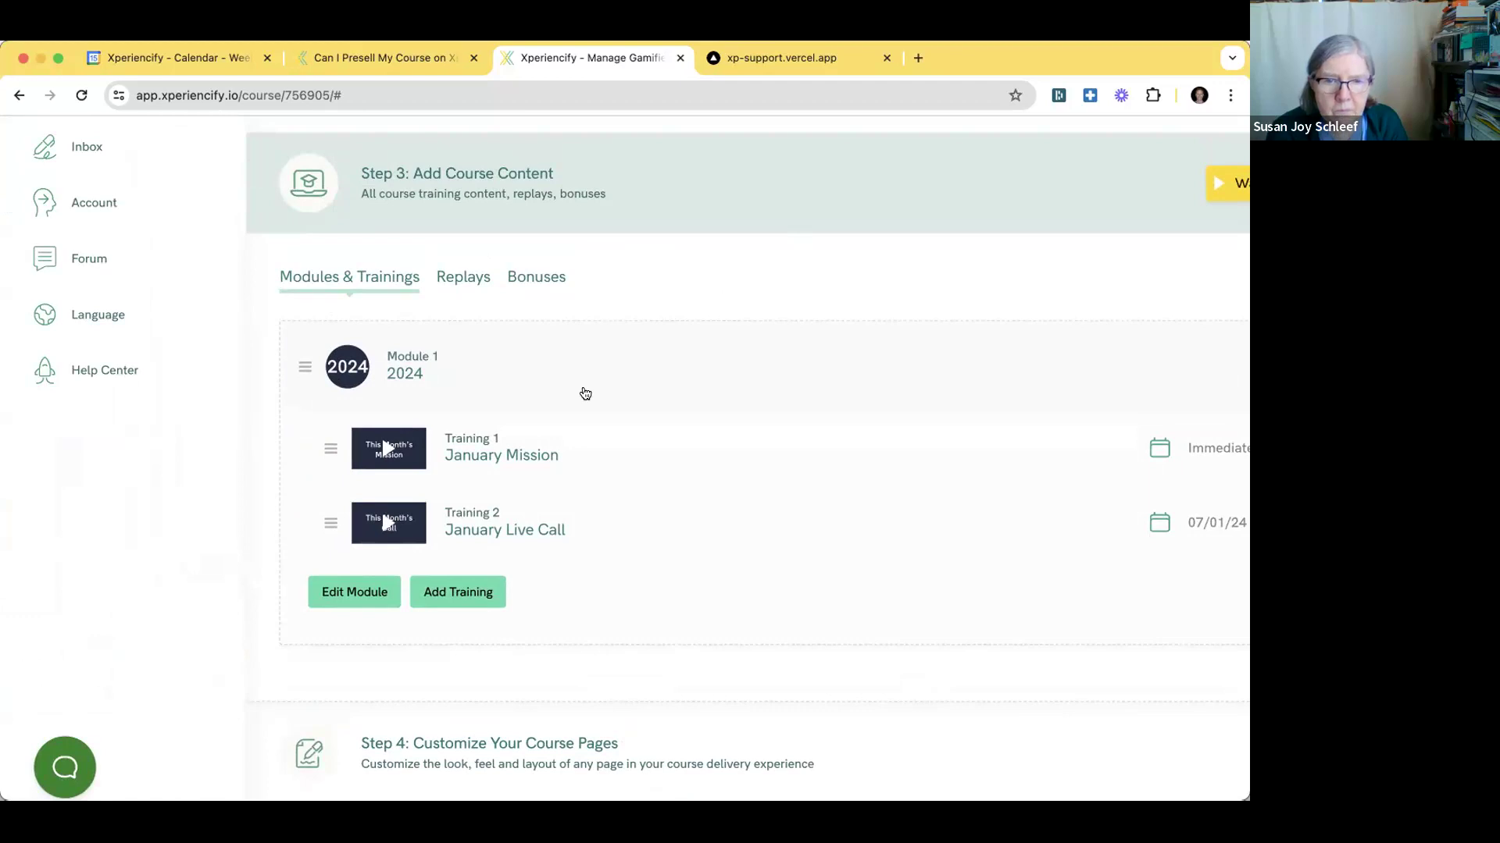
{"action": "scroll", "coordinate": [601, 357], "scroll_direction": "down", "scroll_amount": 3}
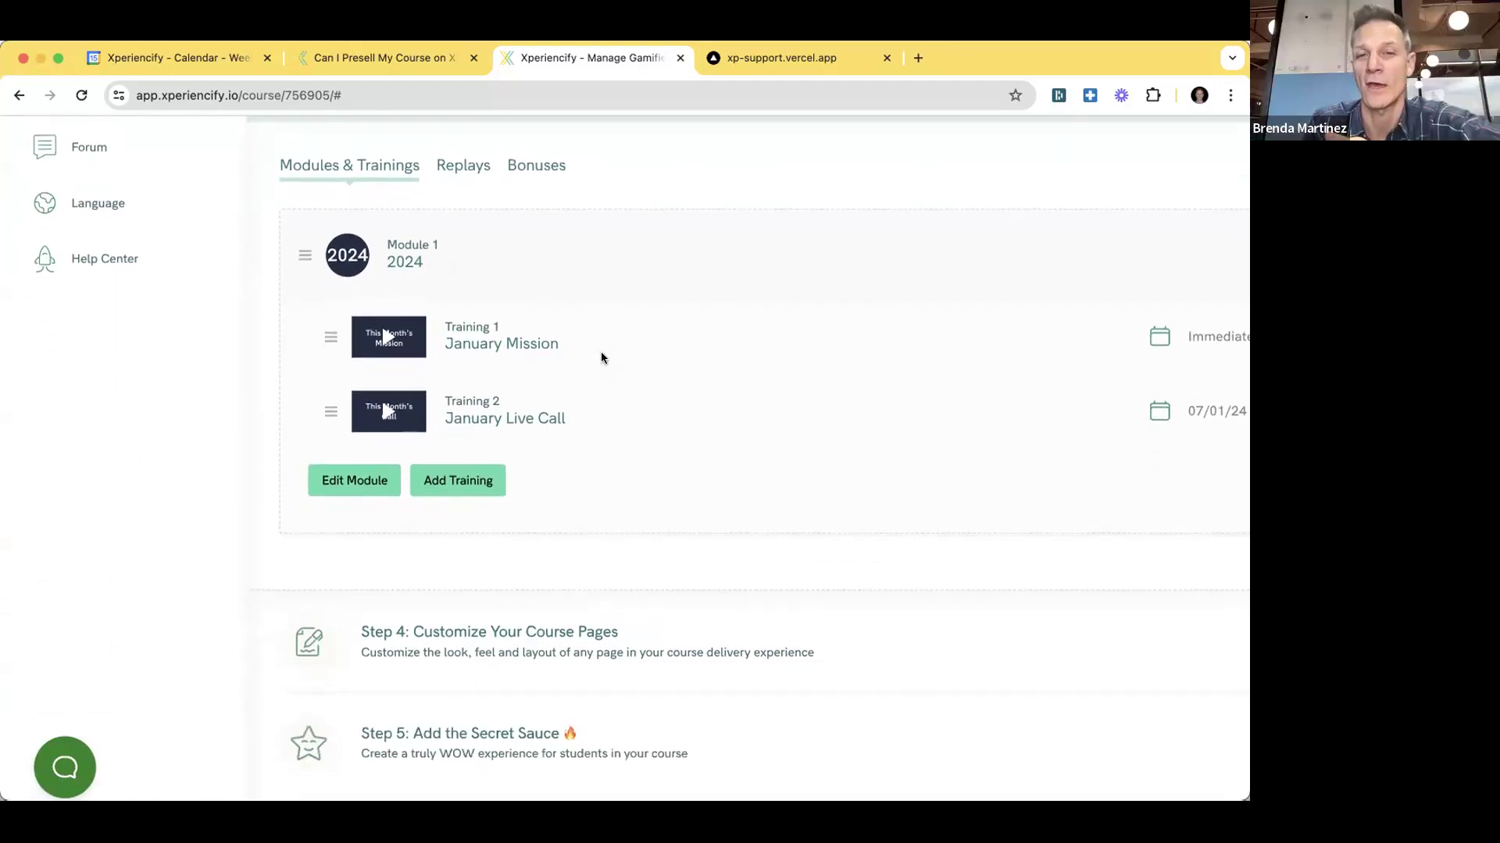
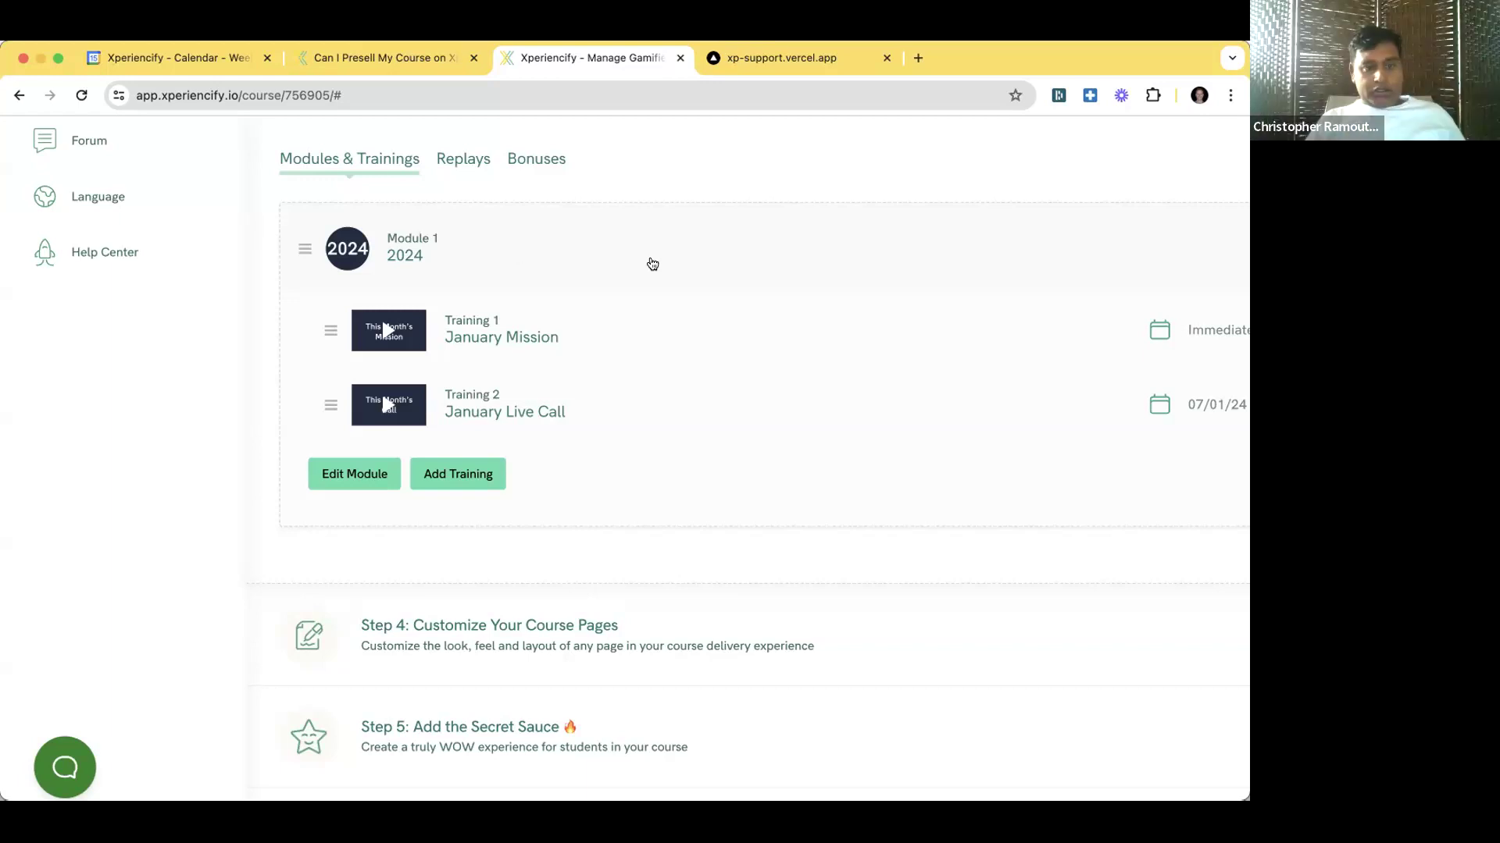
- Zoom the browser out one level and collapse the Step 3: Add Course Content section
{"action": "key", "text": "ctrl+minus"}
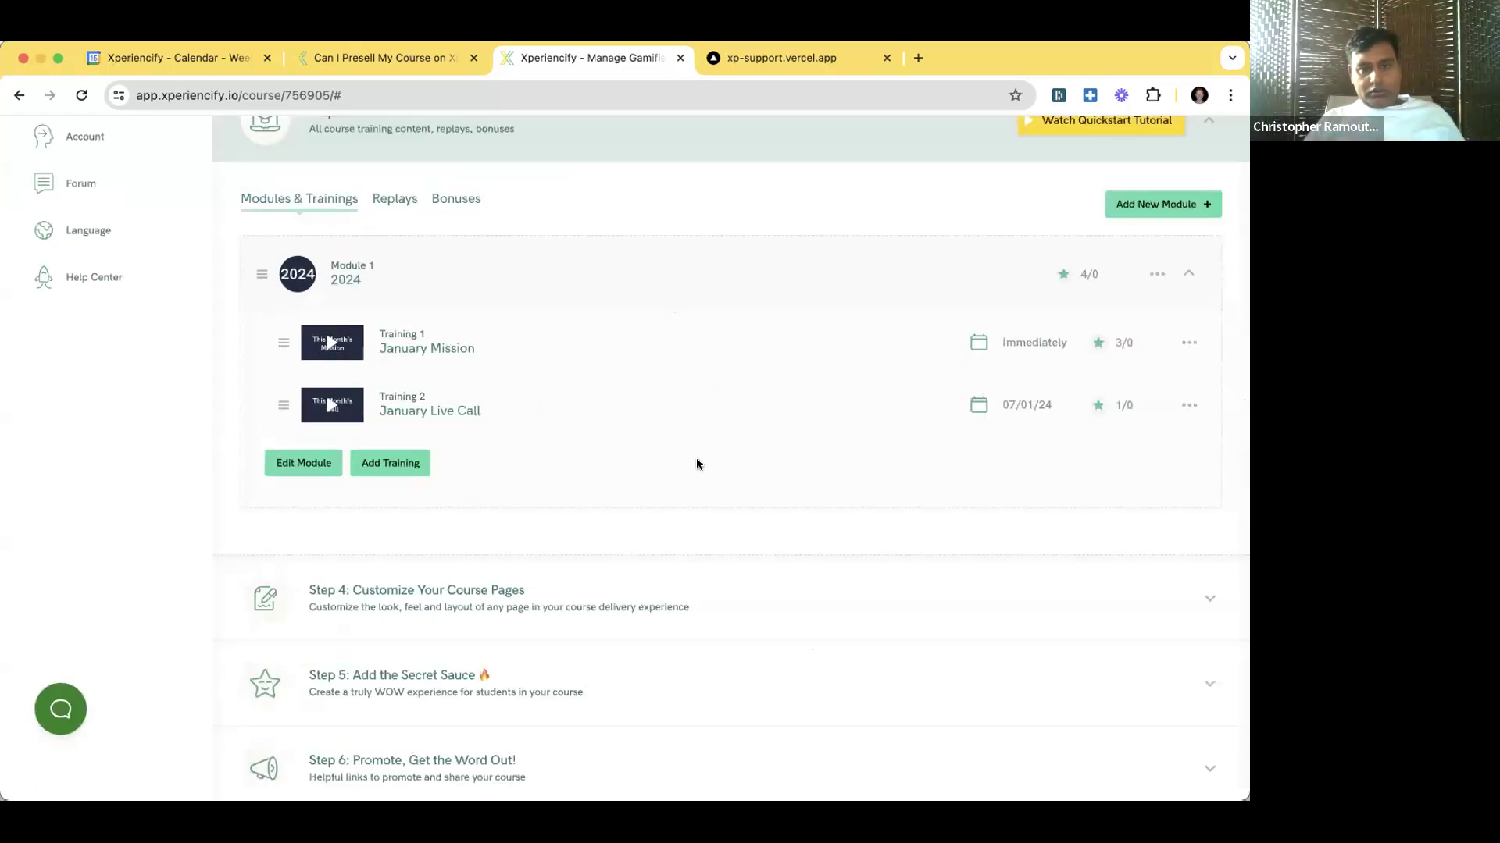
{"action": "scroll", "coordinate": [697, 464], "scroll_direction": "up", "scroll_amount": 2}
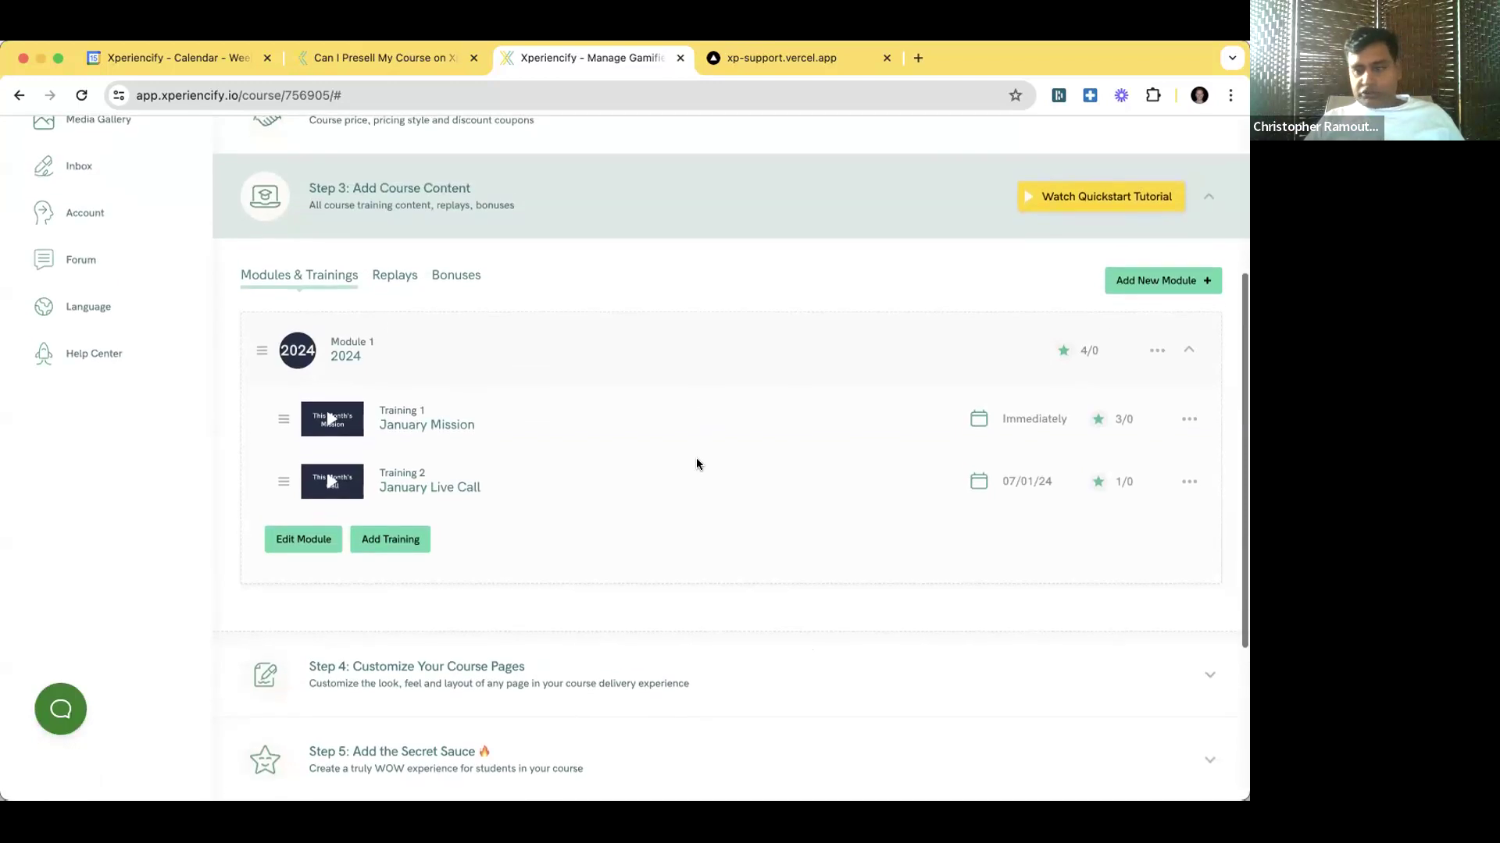
{"action": "scroll", "coordinate": [696, 461], "scroll_direction": "up", "scroll_amount": 1}
{"action": "left_click", "coordinate": [389, 256]}
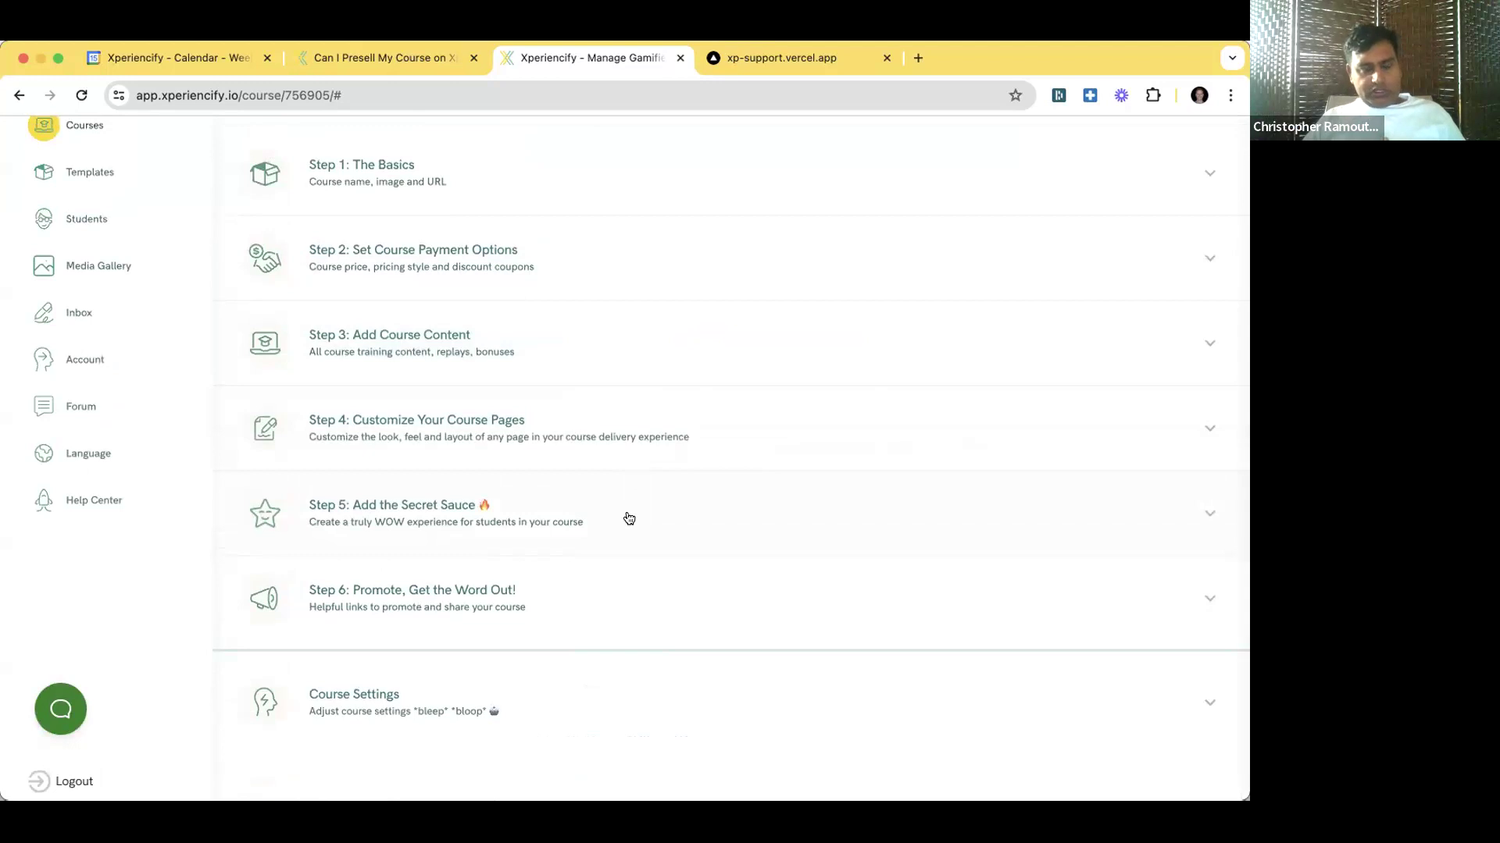
{"action": "scroll", "coordinate": [578, 544], "scroll_direction": "down", "scroll_amount": 1}
{"action": "scroll", "coordinate": [578, 544], "scroll_direction": "up", "scroll_amount": 1}
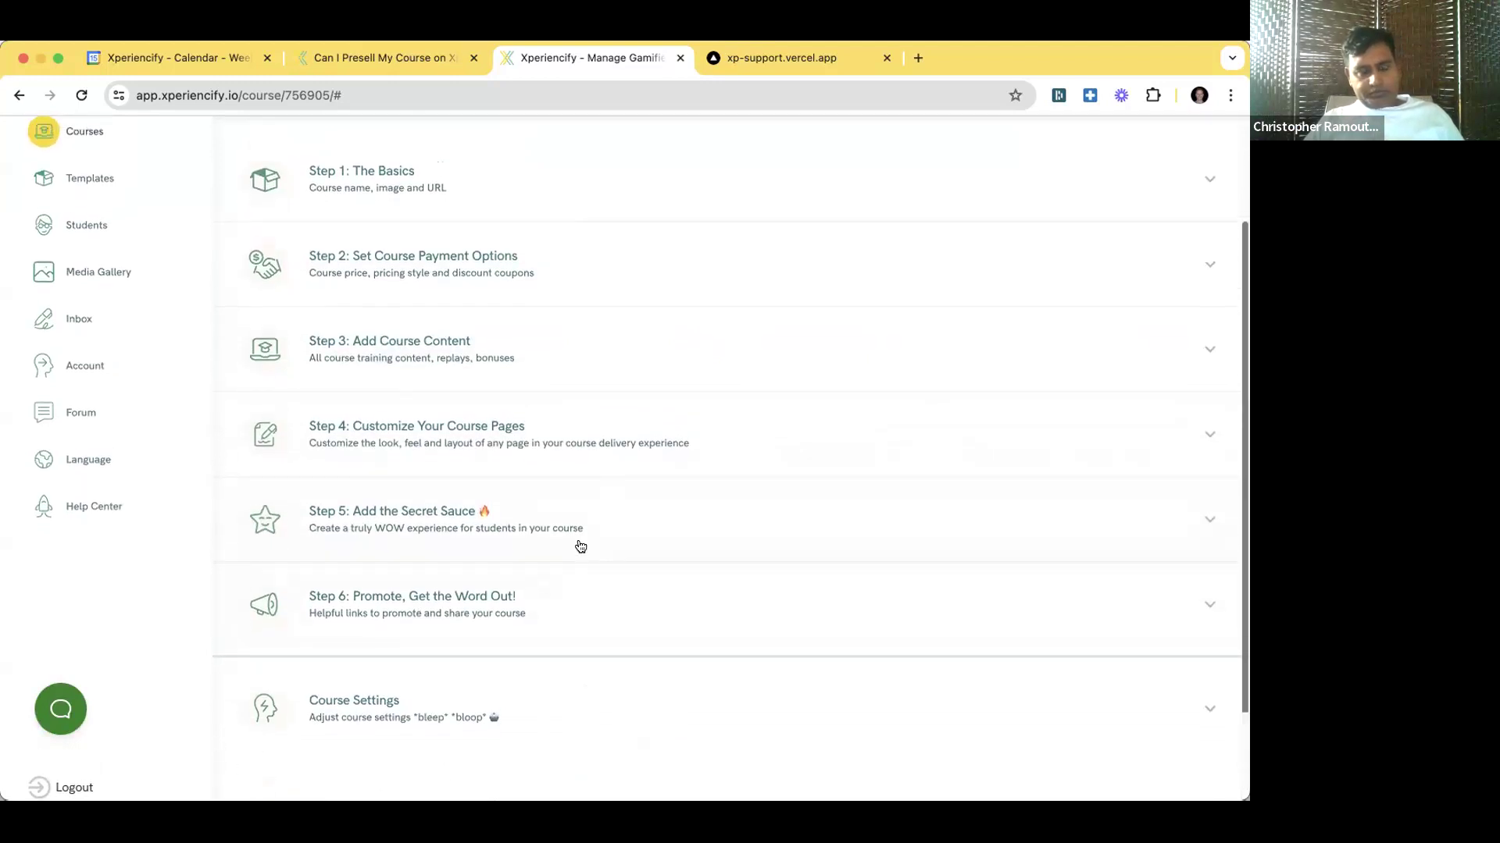
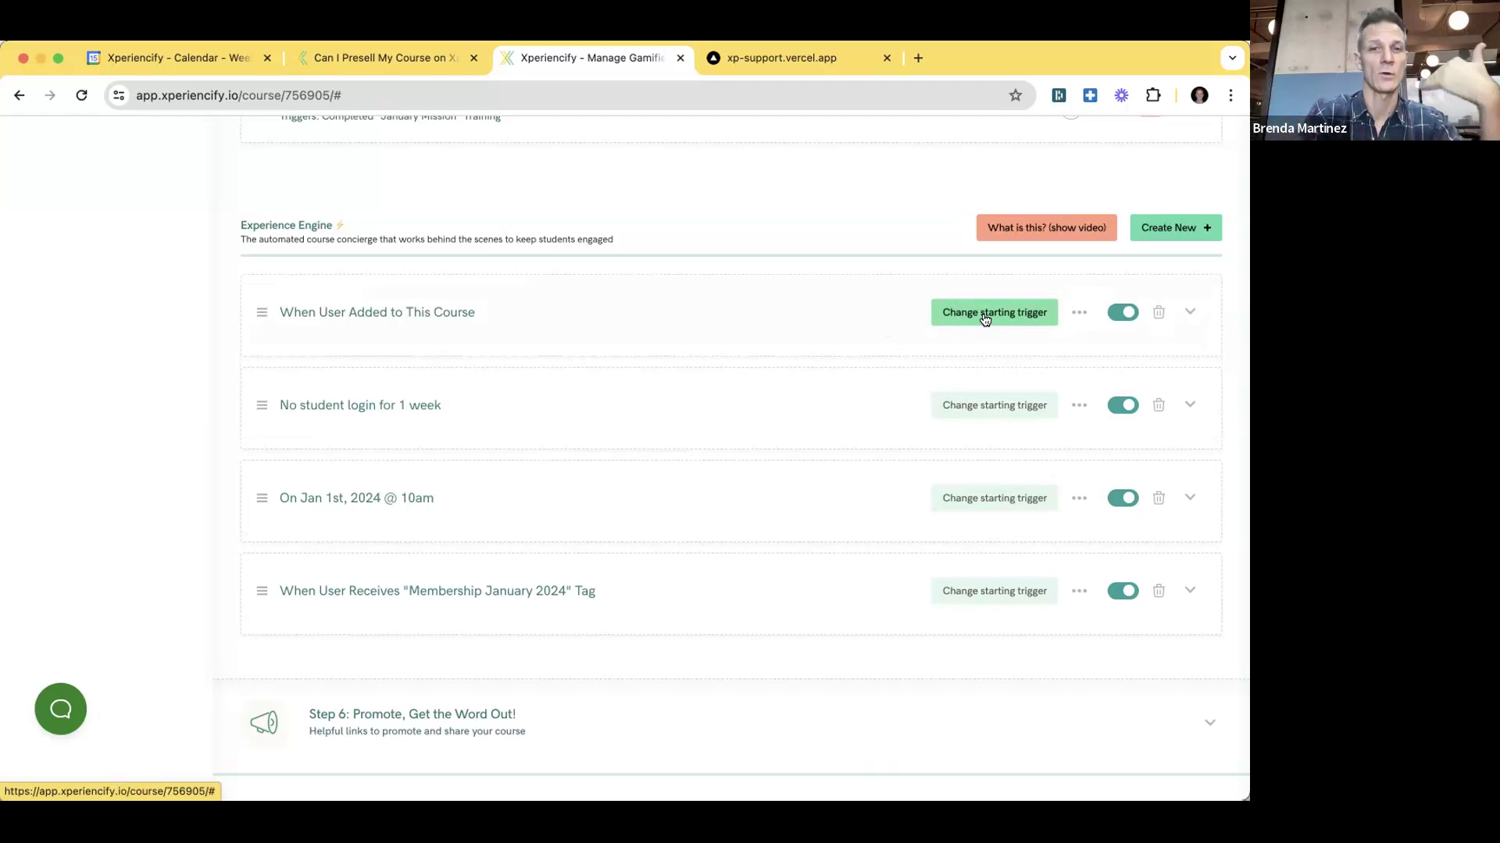
{"action": "left_click", "coordinate": [419, 314]}
{"action": "left_click", "coordinate": [420, 377]}
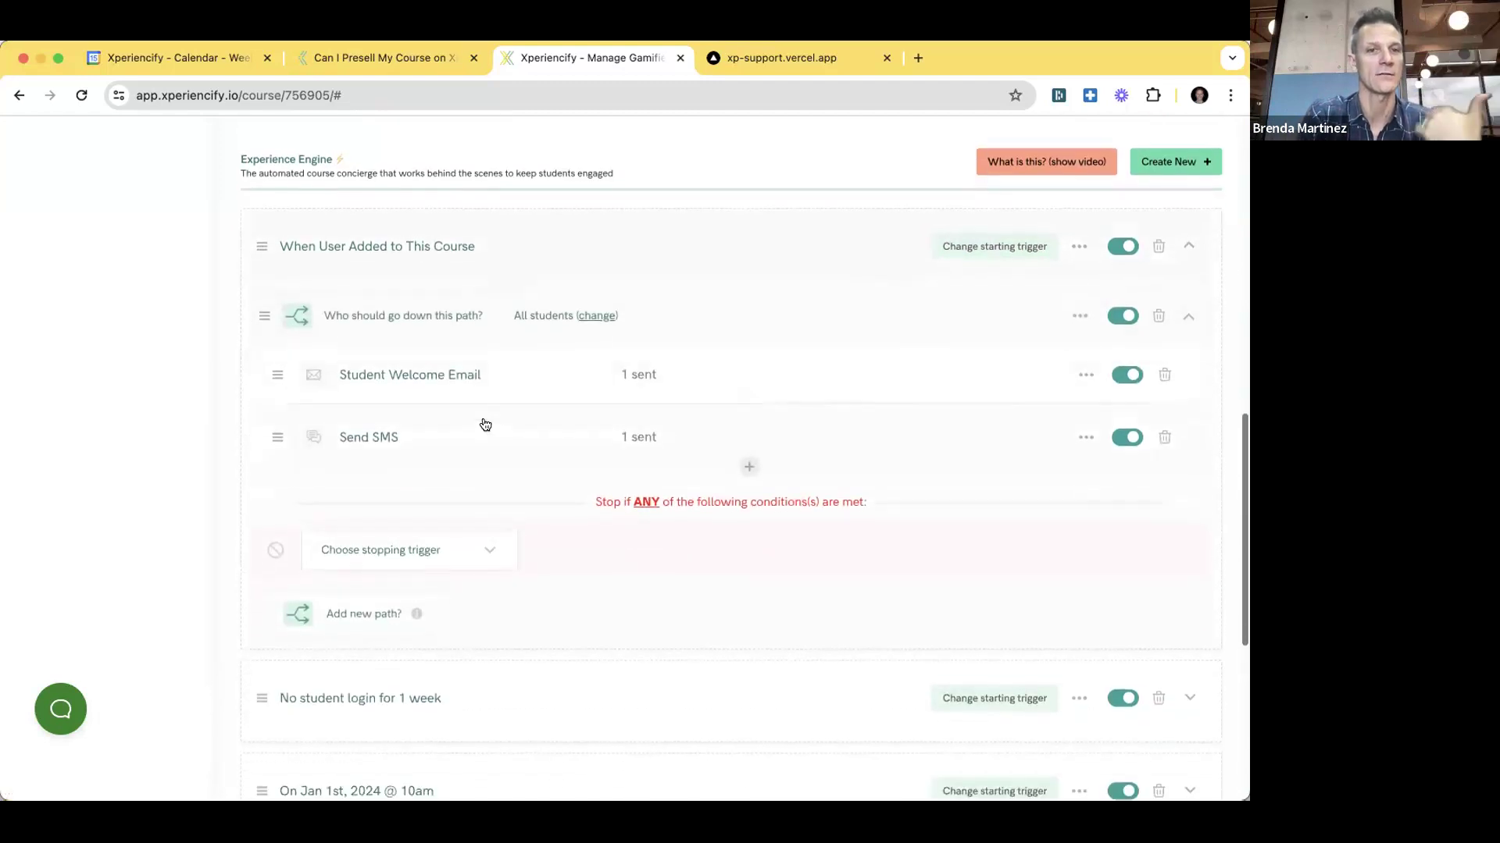
{"action": "scroll", "coordinate": [449, 486], "scroll_direction": "up", "scroll_amount": 1}
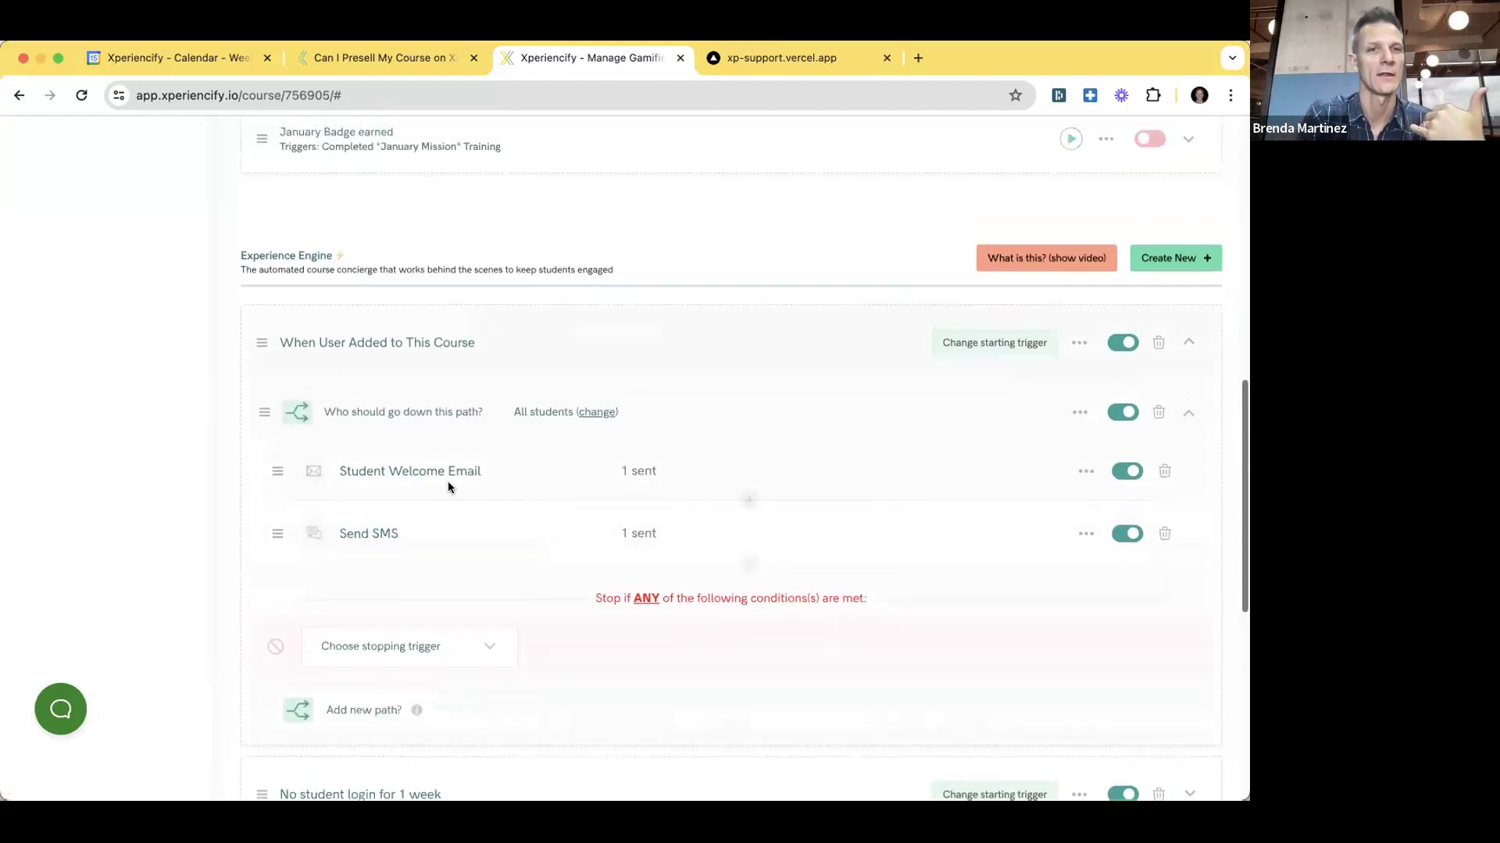
{"action": "left_click", "coordinate": [374, 351]}
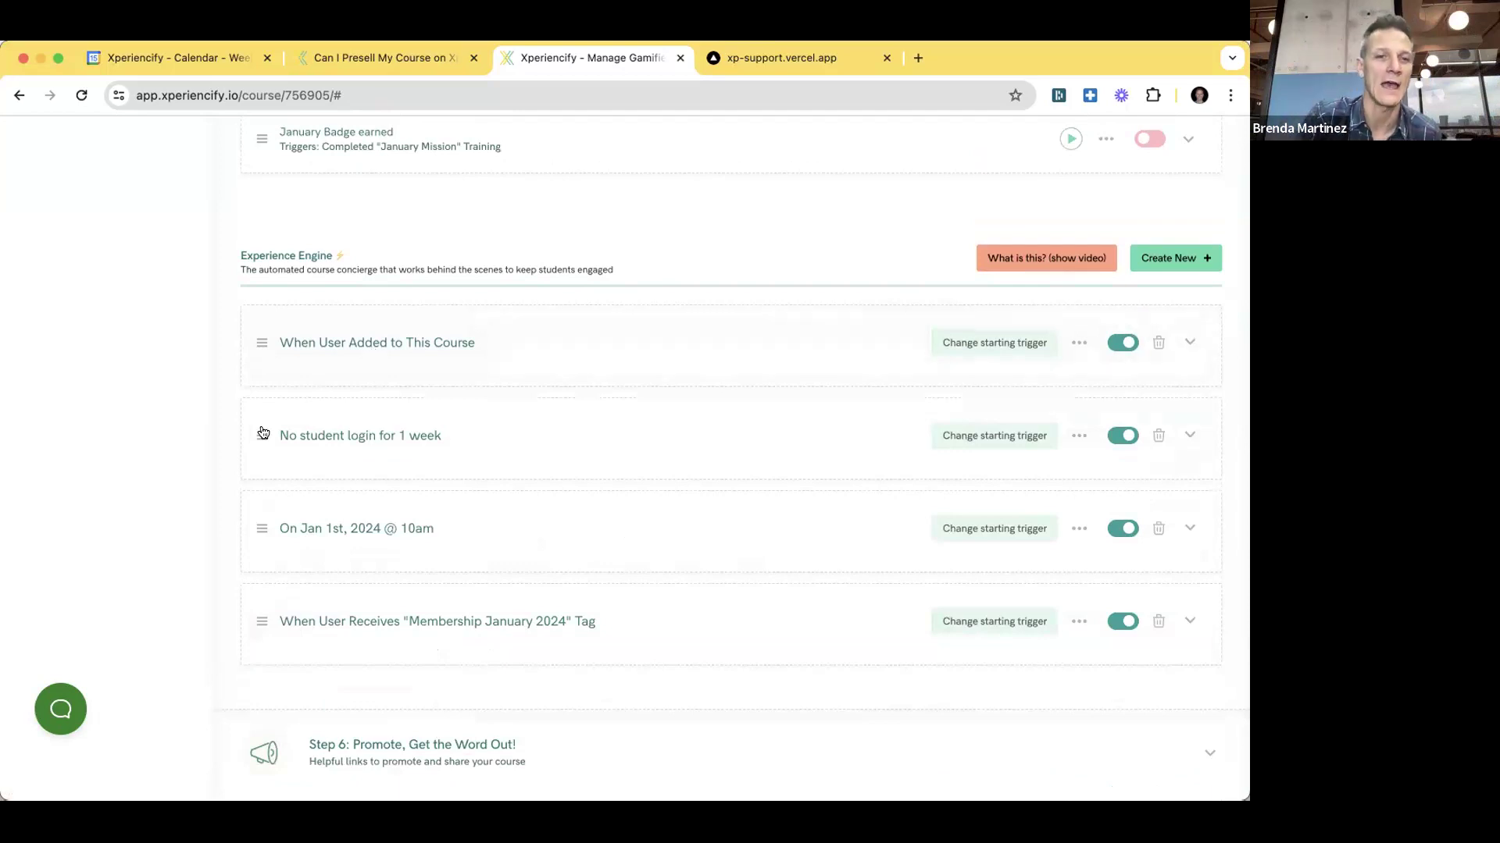
{"action": "left_click_drag", "start_coordinate": [257, 418], "coordinate": [260, 502]}
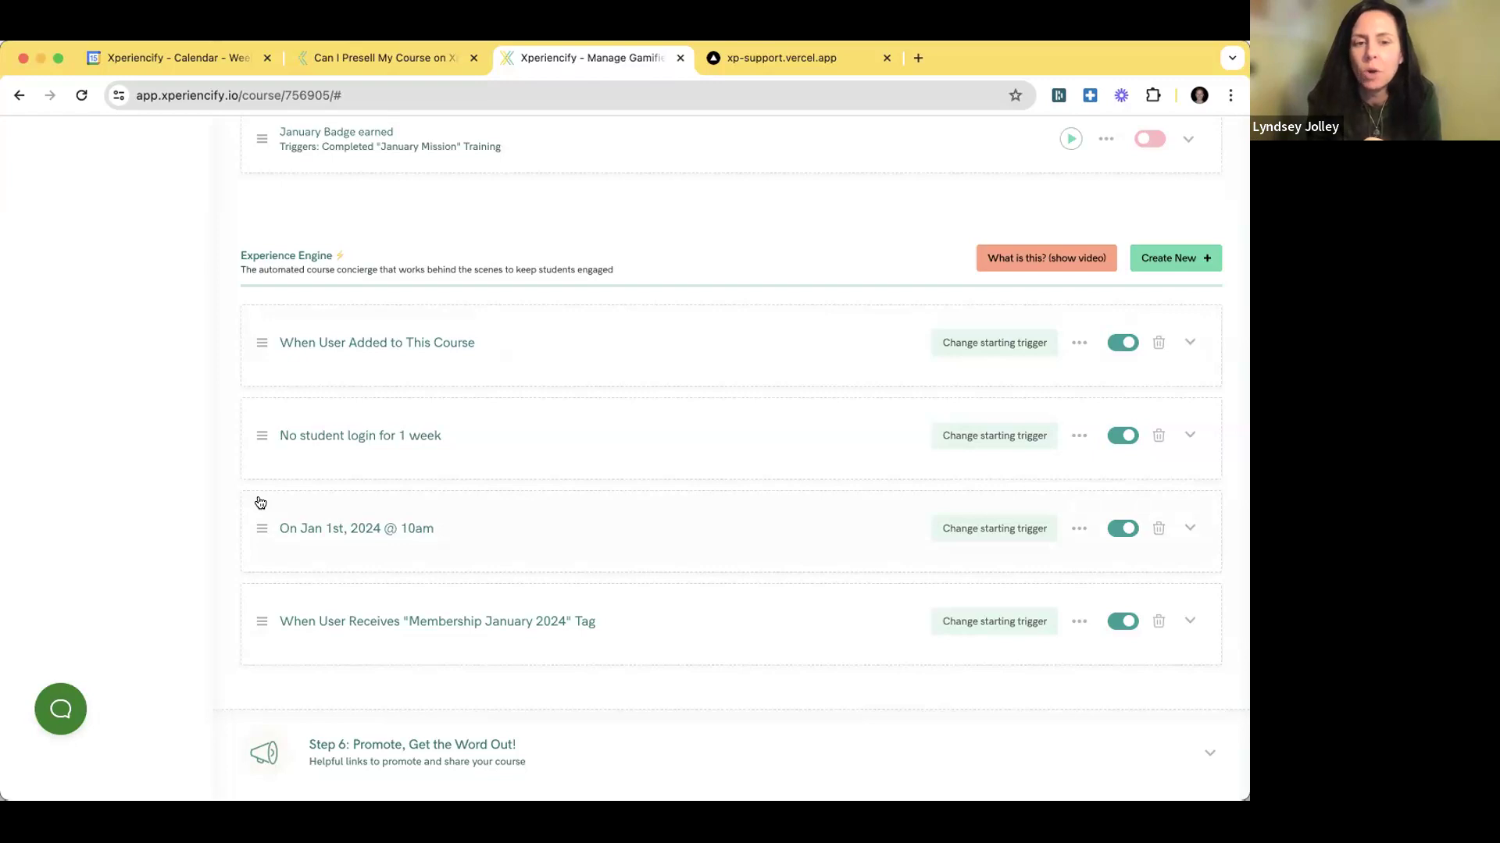
- Expand 'No student login for 1 week' and bring up its Student rescue trigger settings, showing 1 week with no login
{"action": "left_click", "coordinate": [261, 435]}
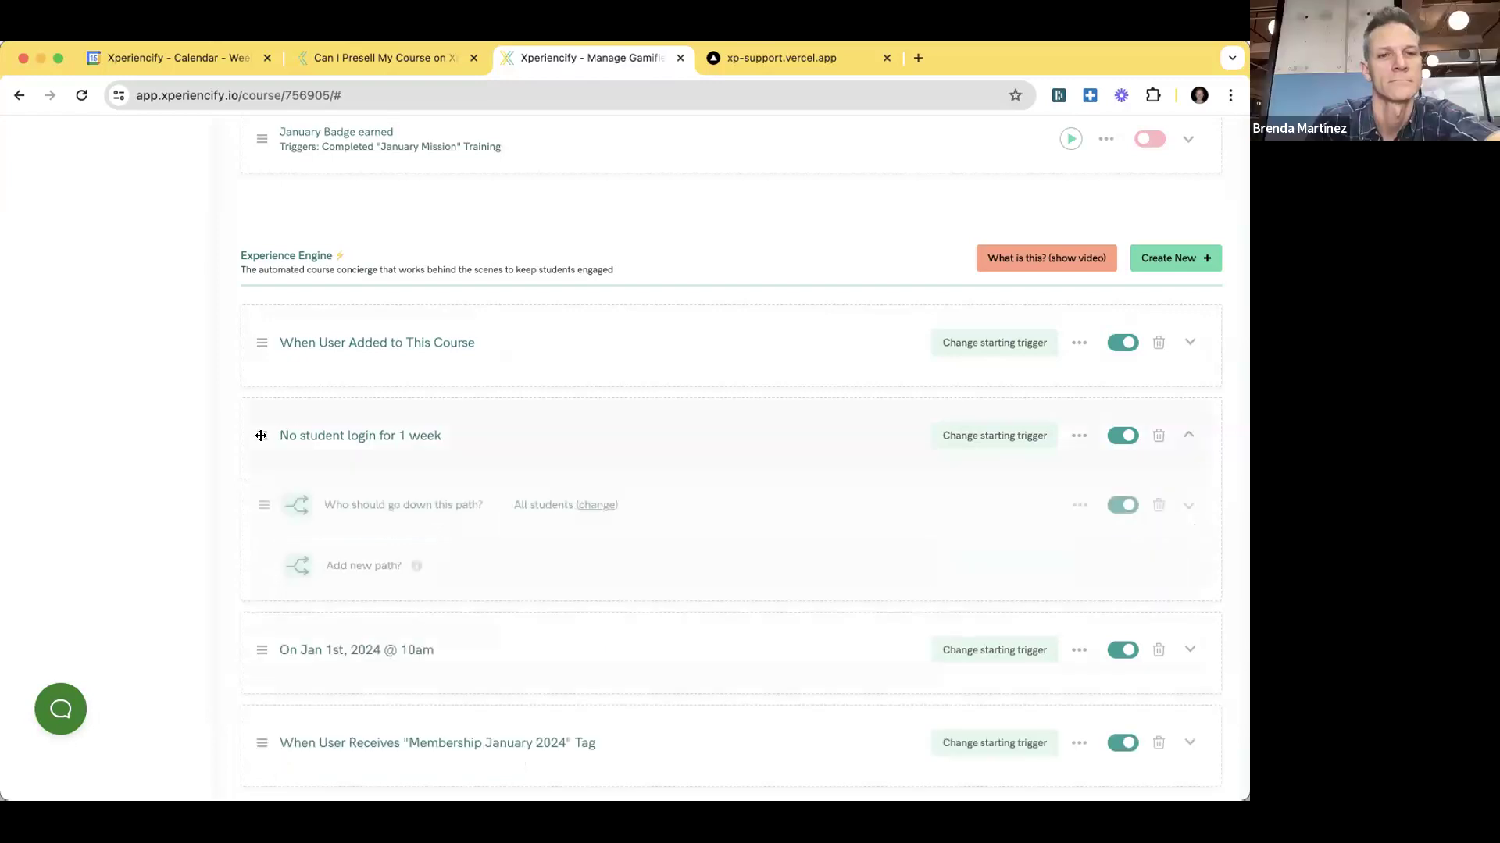
{"action": "scroll", "coordinate": [435, 493], "scroll_direction": "down", "scroll_amount": 3}
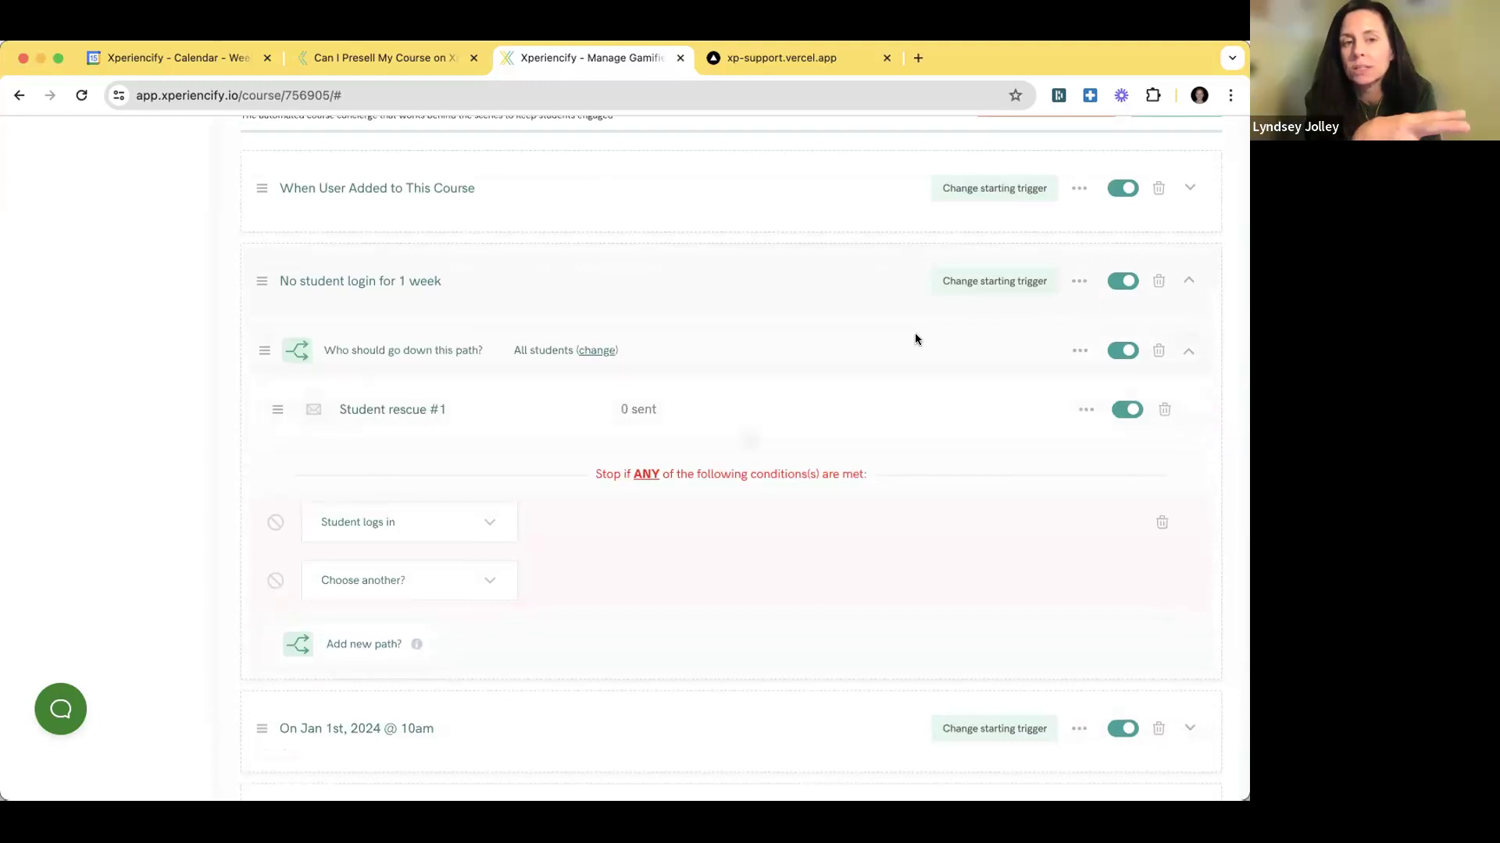
{"action": "left_click", "coordinate": [985, 285]}
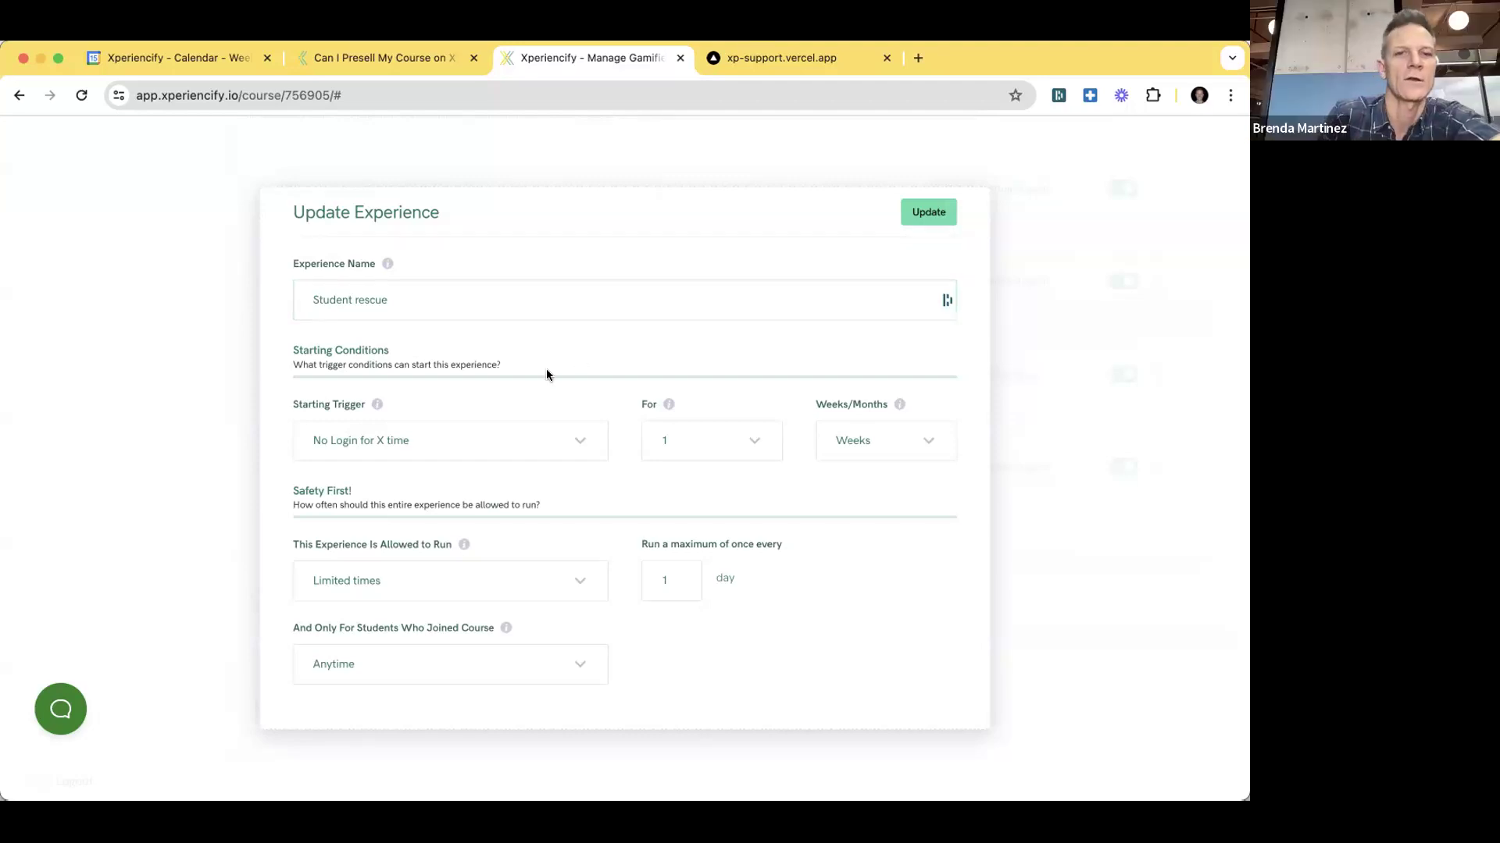
- Review the Student rescue trigger fields, then dismiss the Update Experience modal without saving
{"action": "left_click_drag", "start_coordinate": [302, 408], "coordinate": [902, 510]}
{"action": "left_click", "coordinate": [898, 528]}
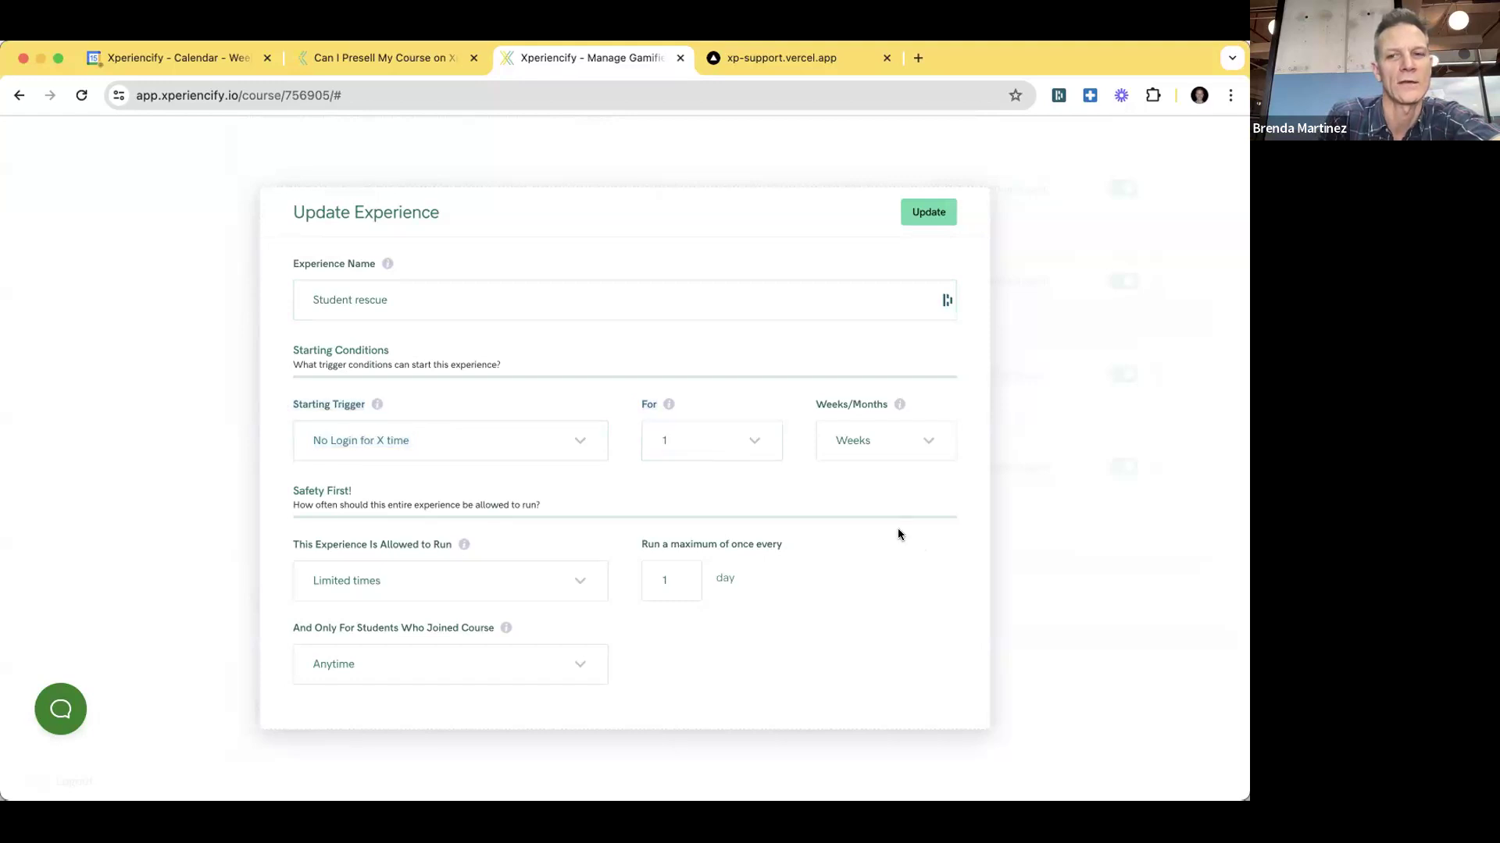
{"action": "scroll", "coordinate": [879, 539], "scroll_direction": "up", "scroll_amount": 5}
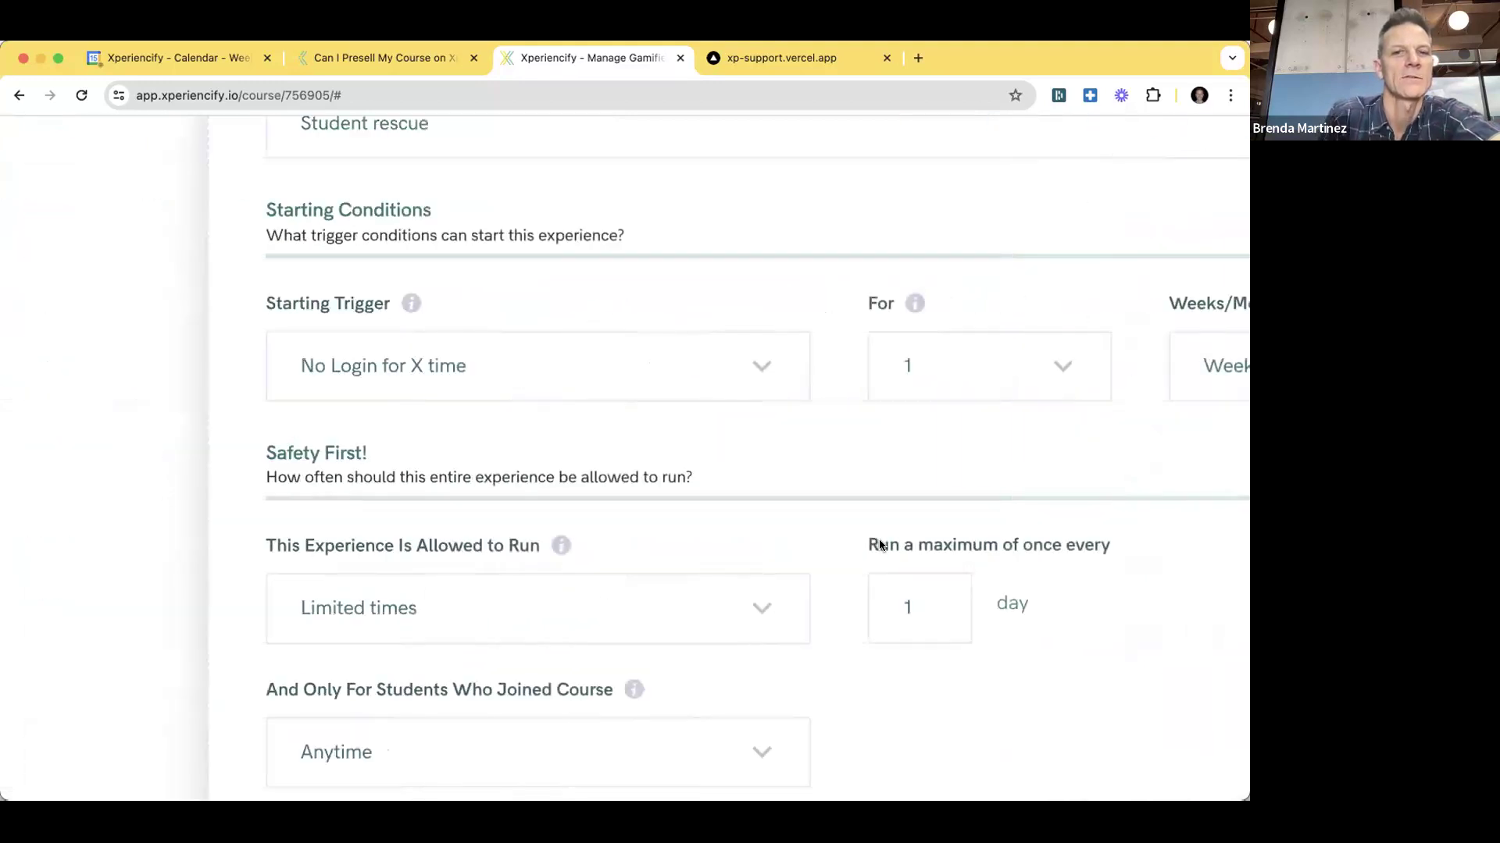
{"action": "scroll", "coordinate": [864, 542], "scroll_direction": "right", "scroll_amount": 3}
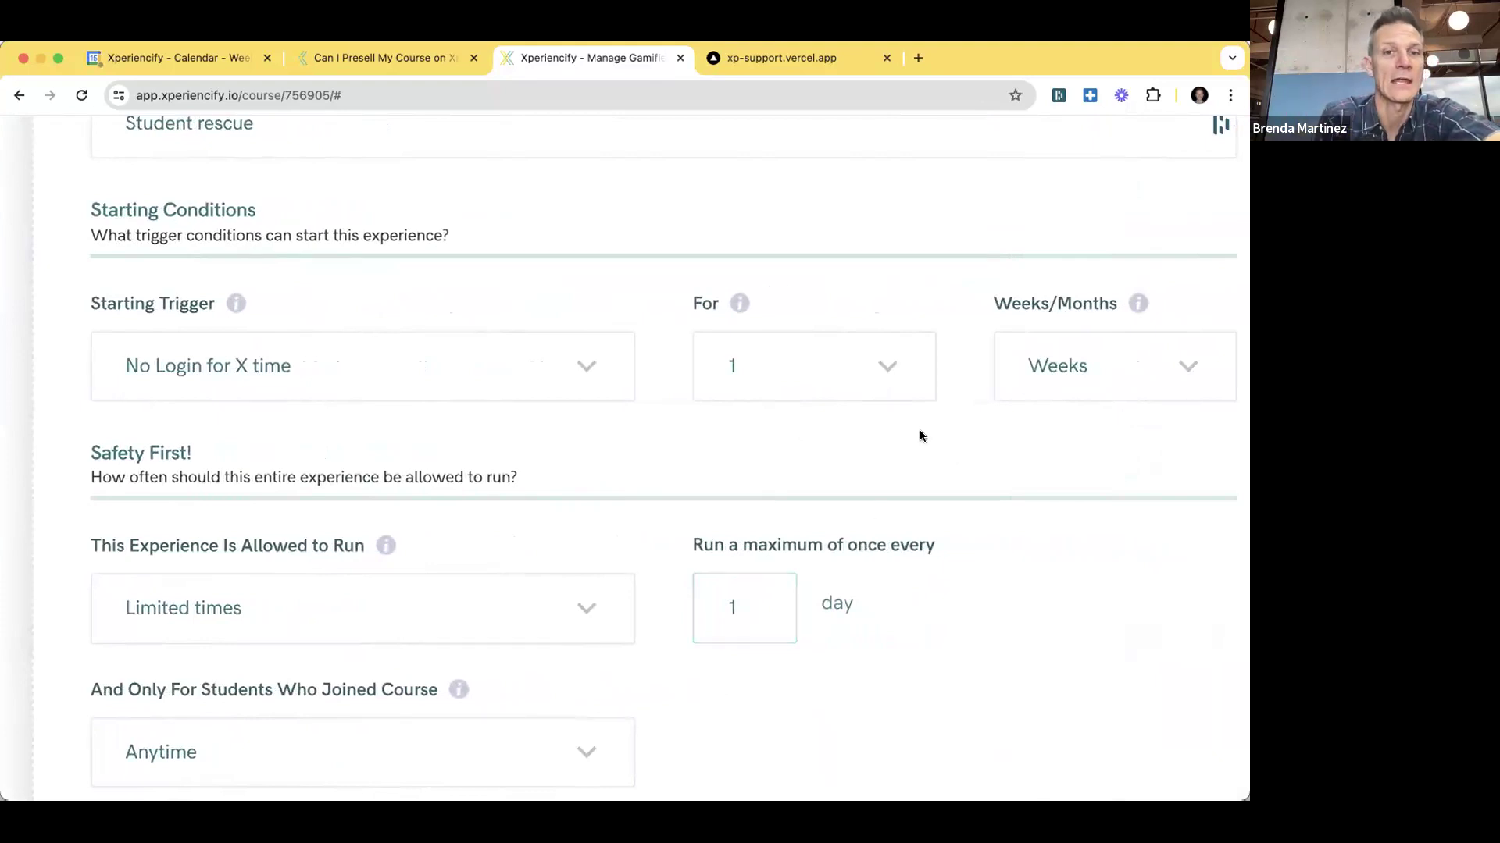
{"action": "scroll", "coordinate": [920, 430], "scroll_direction": "down", "scroll_amount": 5}
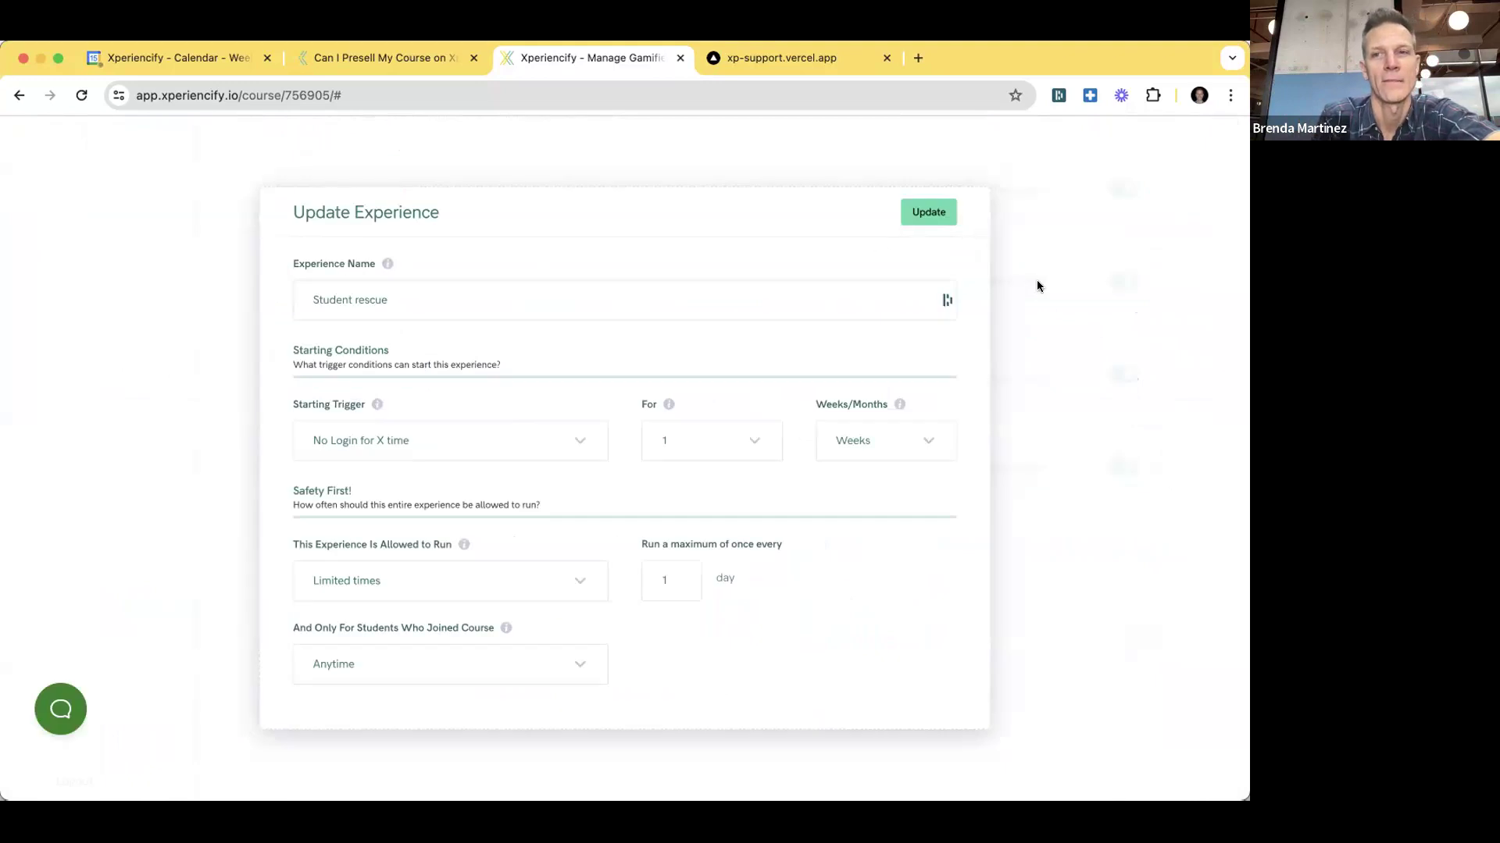
{"action": "left_click", "coordinate": [1037, 286]}
{"action": "scroll", "coordinate": [750, 429], "scroll_direction": "up", "scroll_amount": 3}
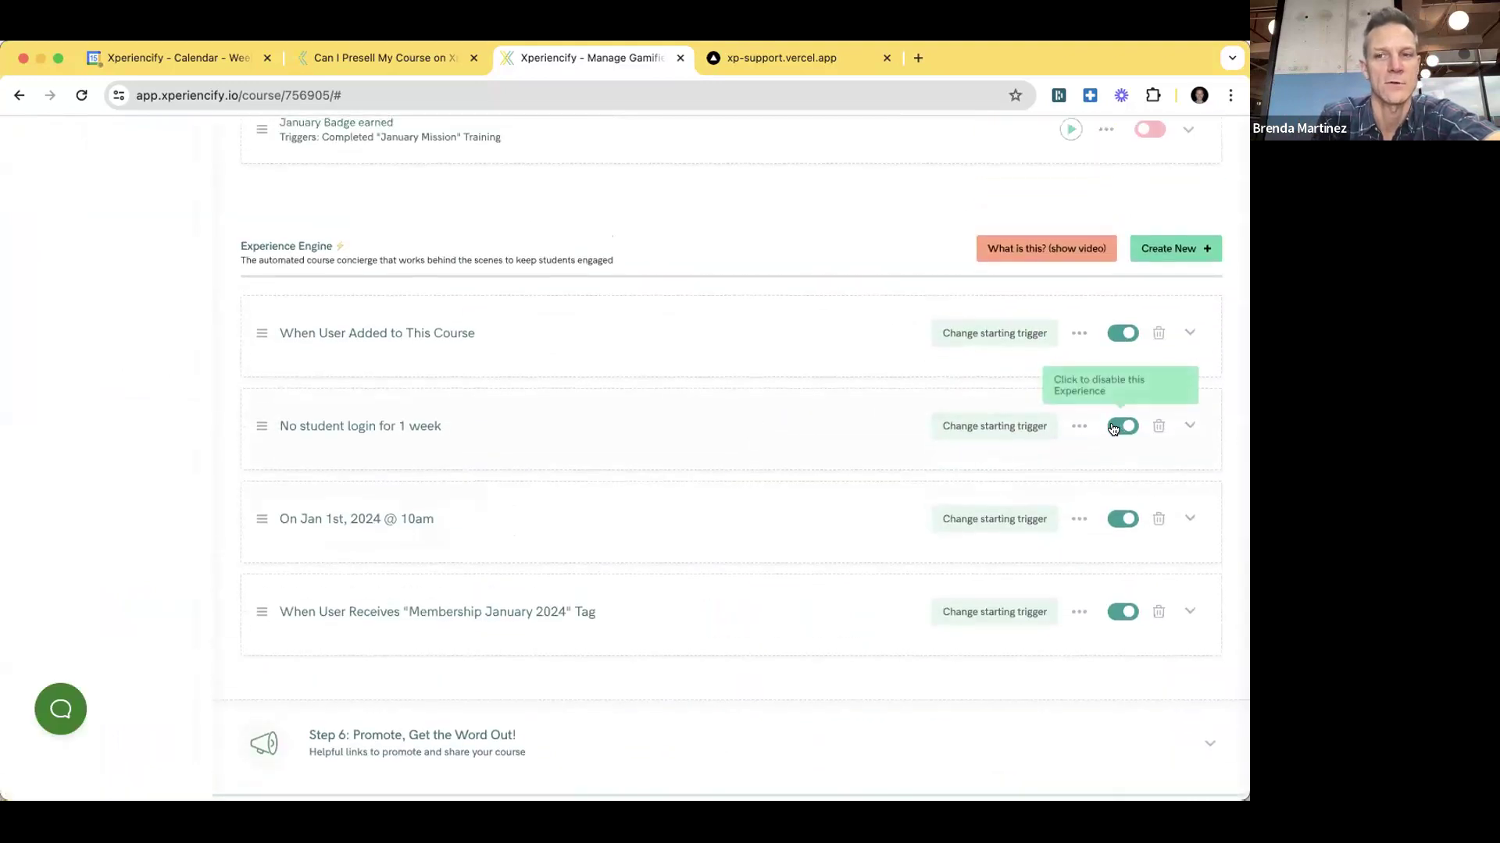
- Disable 'No student login for 1 week', confirming with Accept, then re-enable it so all four are active
{"action": "left_click", "coordinate": [1113, 428]}
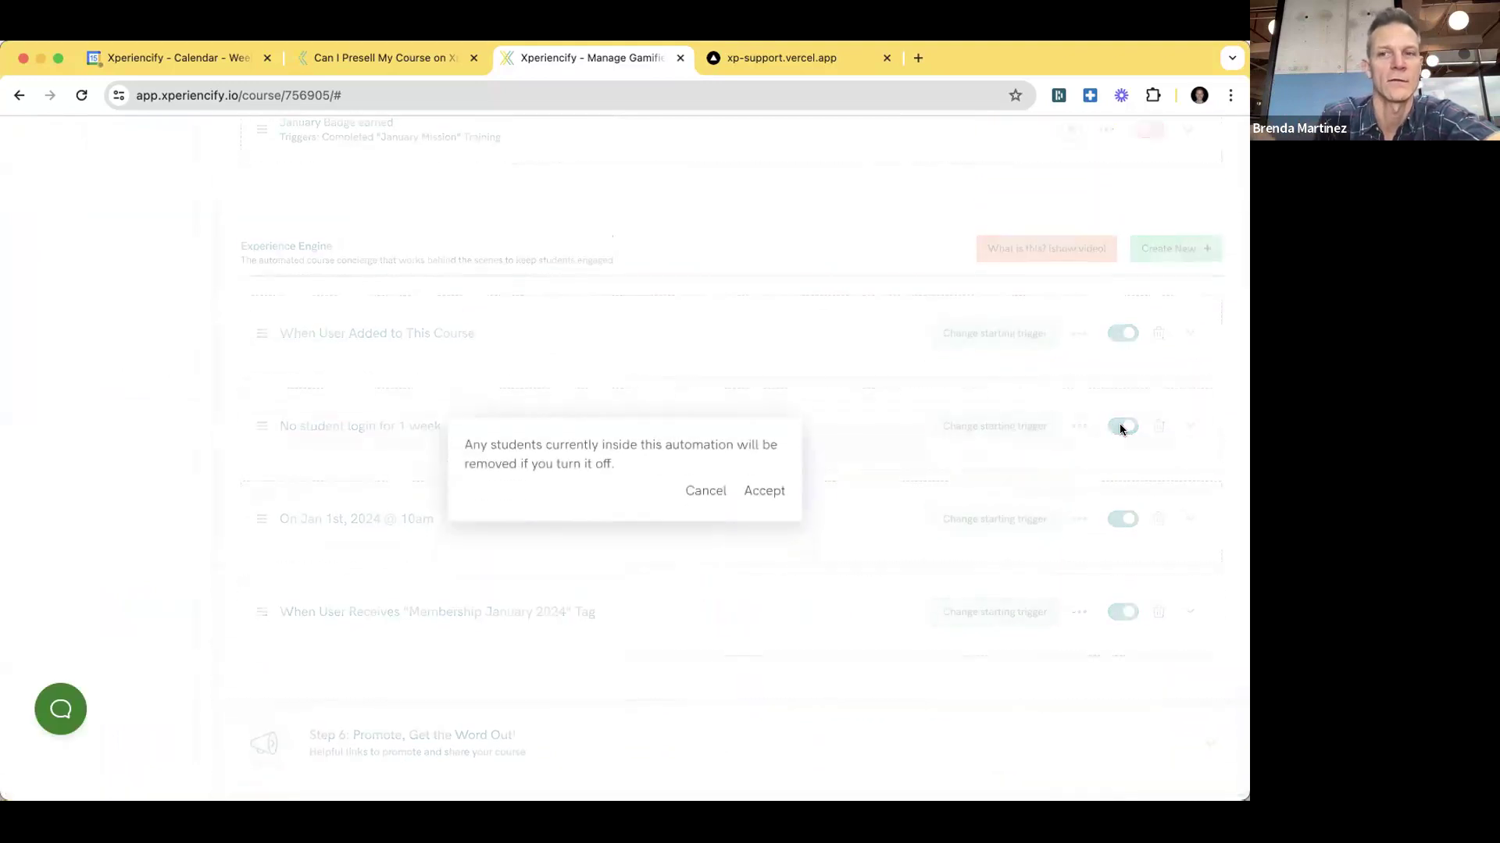
{"action": "left_click", "coordinate": [764, 479]}
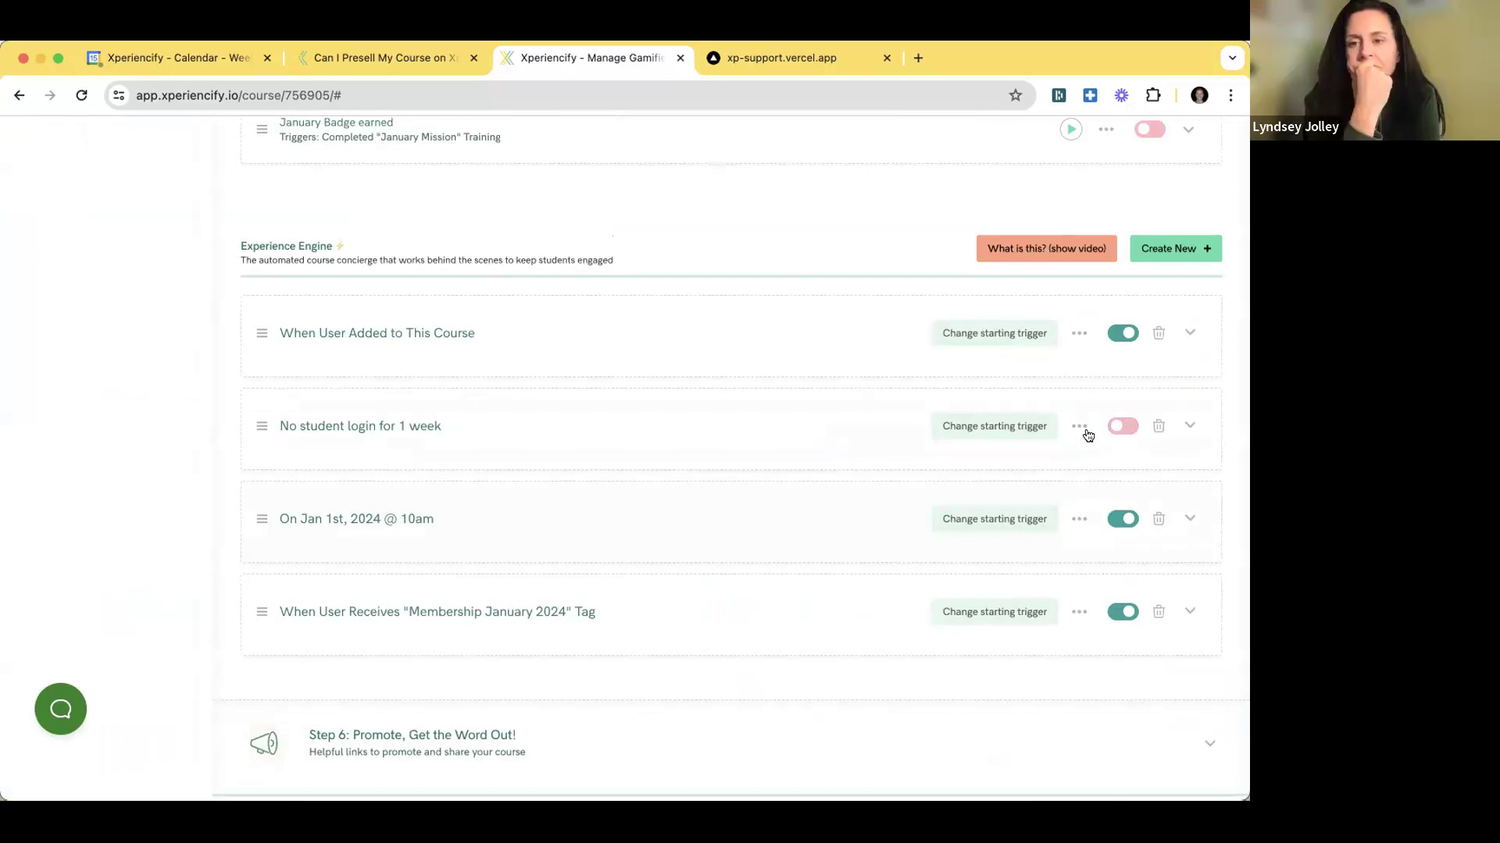
{"action": "left_click", "coordinate": [1114, 427]}
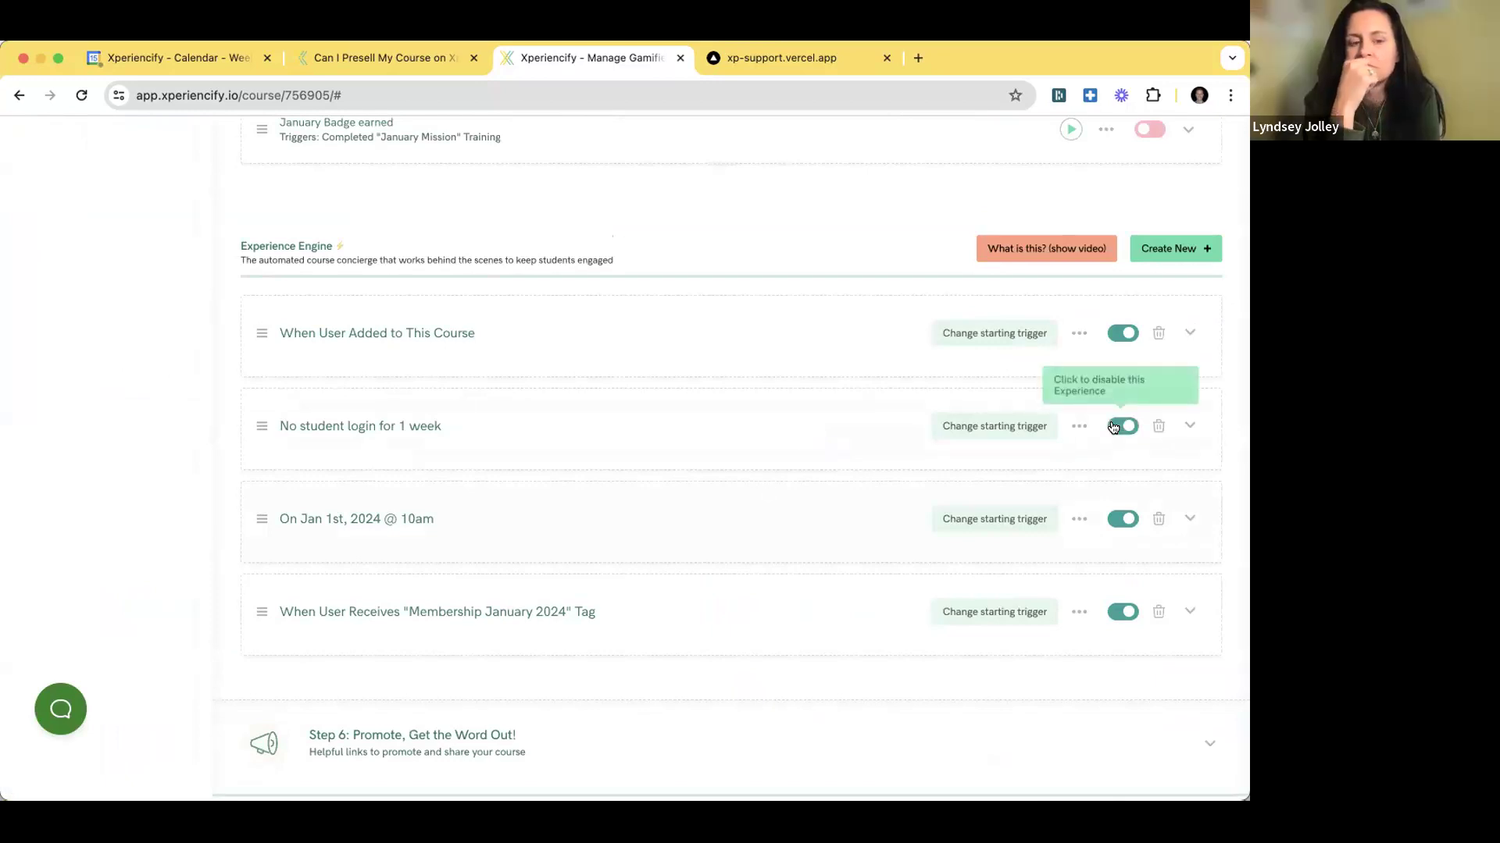